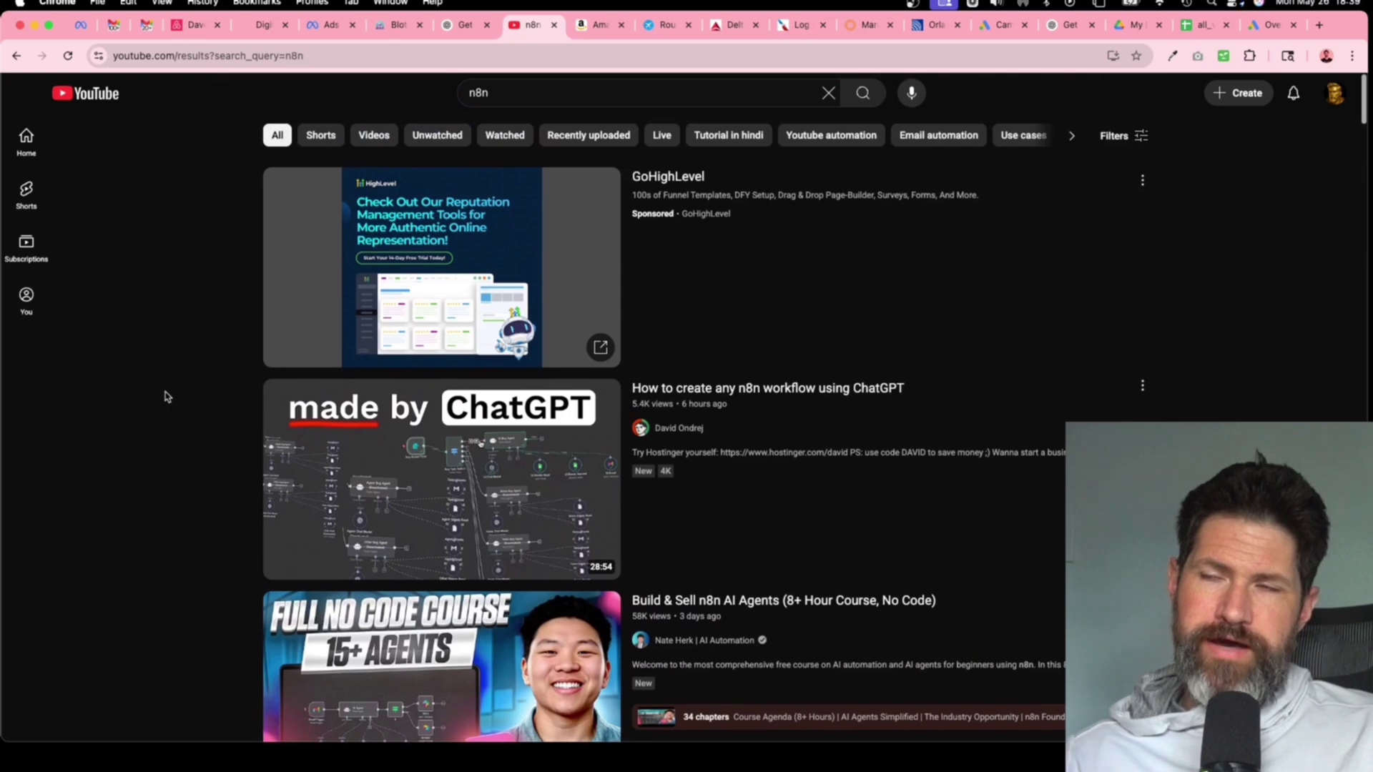
- Browse the YouTube search results for n8n and glance at the Google Ads account overview
scroll(165, 397, down, 3)
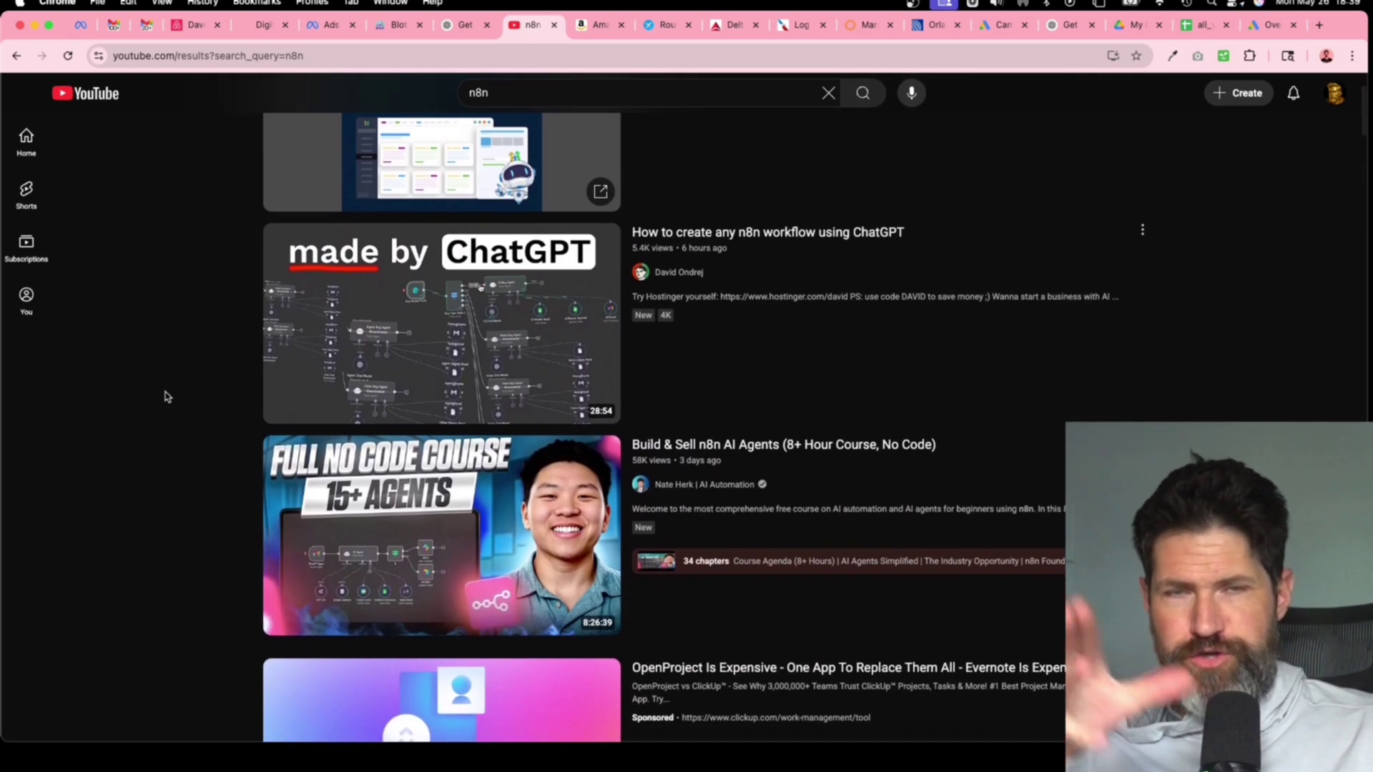
scroll(165, 397, down, 6)
scroll(164, 397, down, 8)
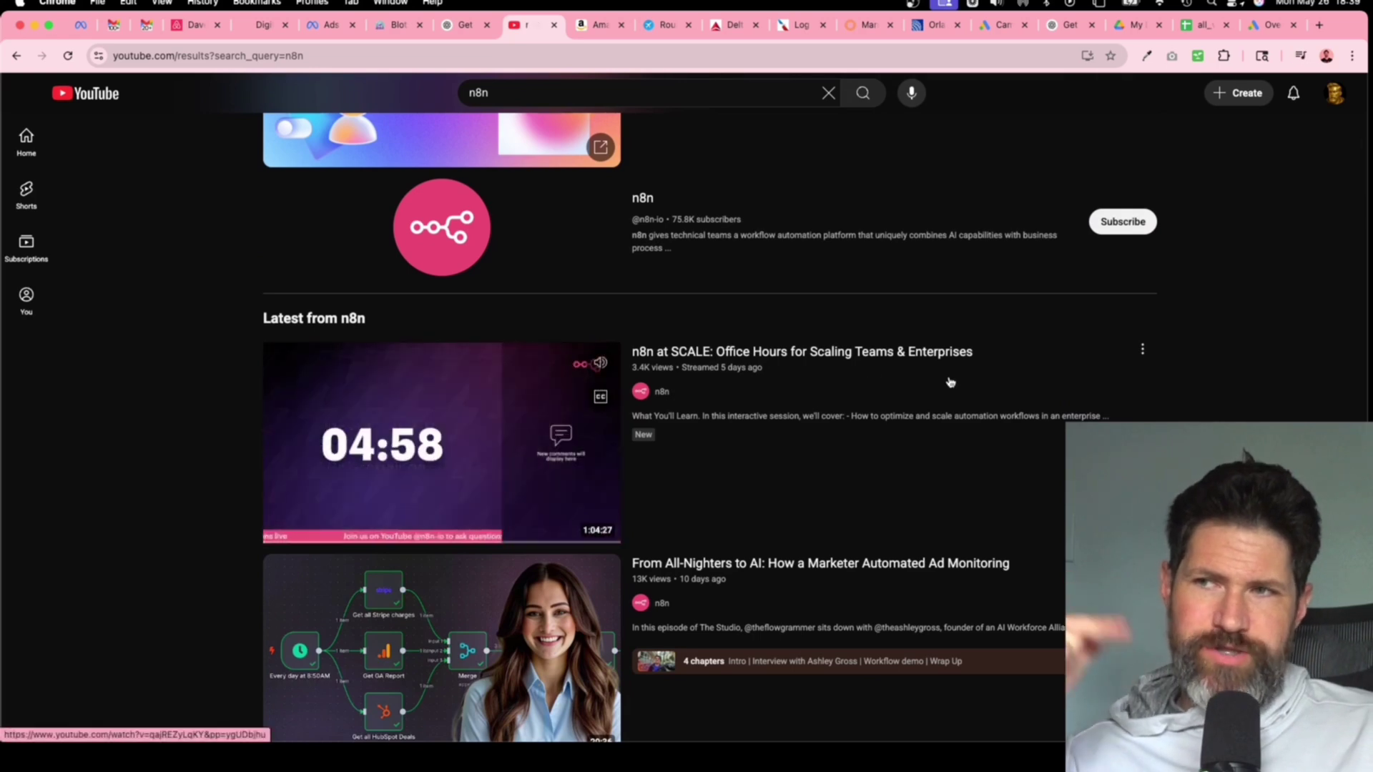
click(1280, 29)
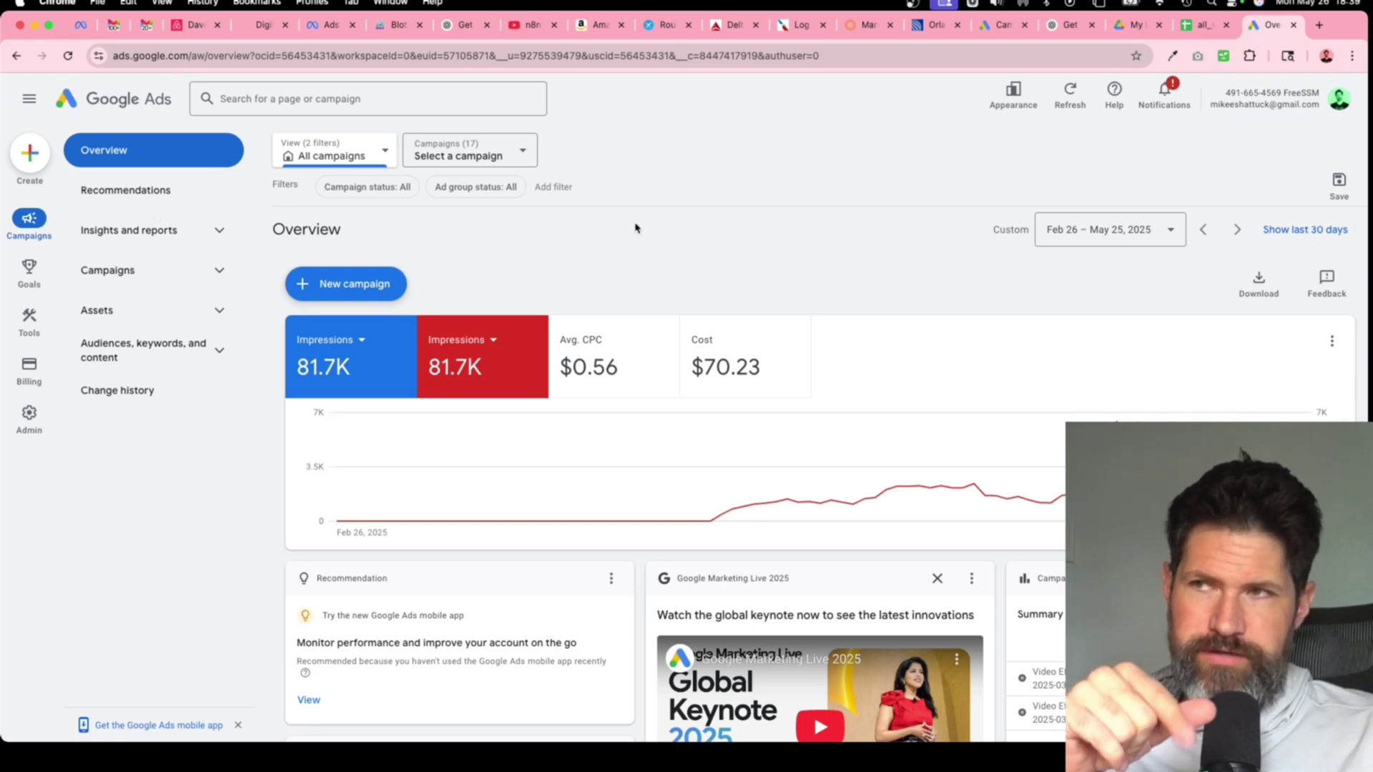
click(532, 25)
scroll(108, 487, down, 6)
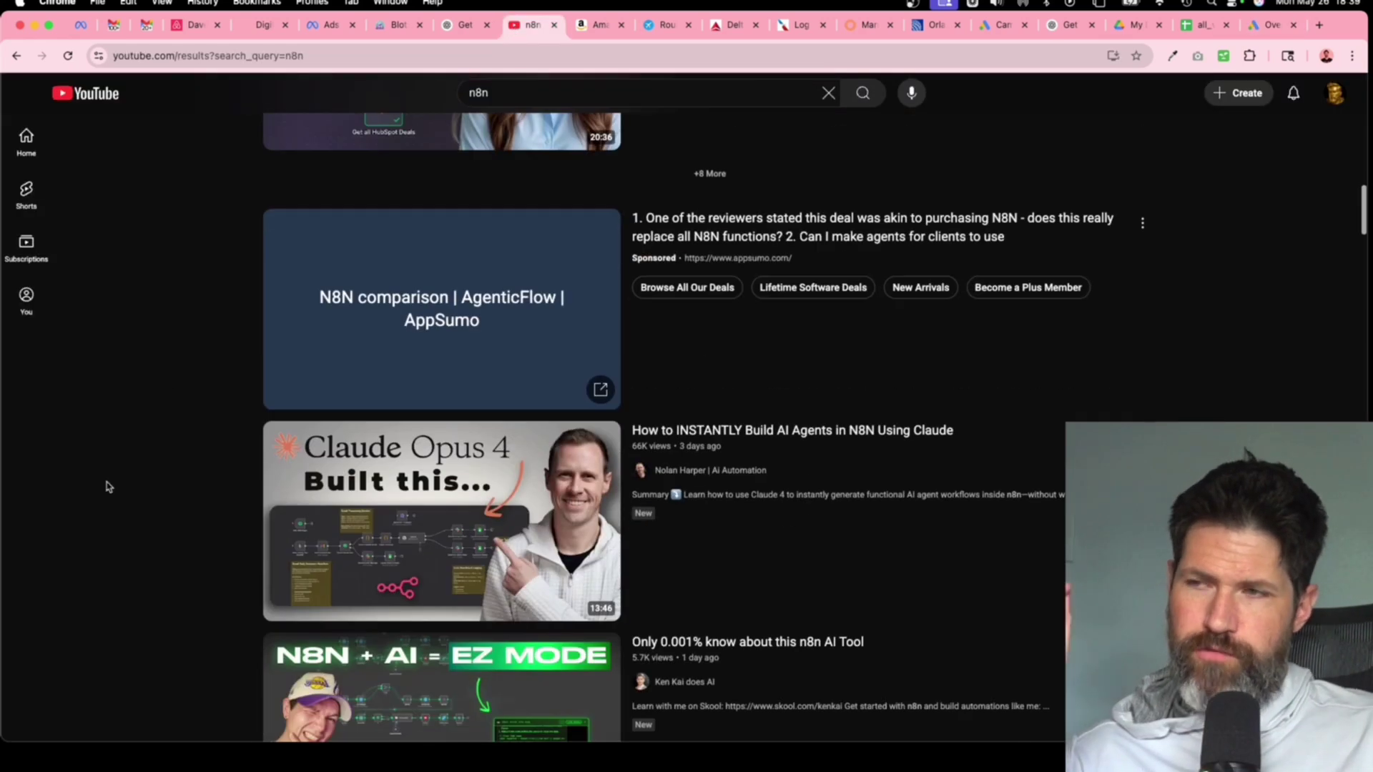
scroll(107, 486, down, 6)
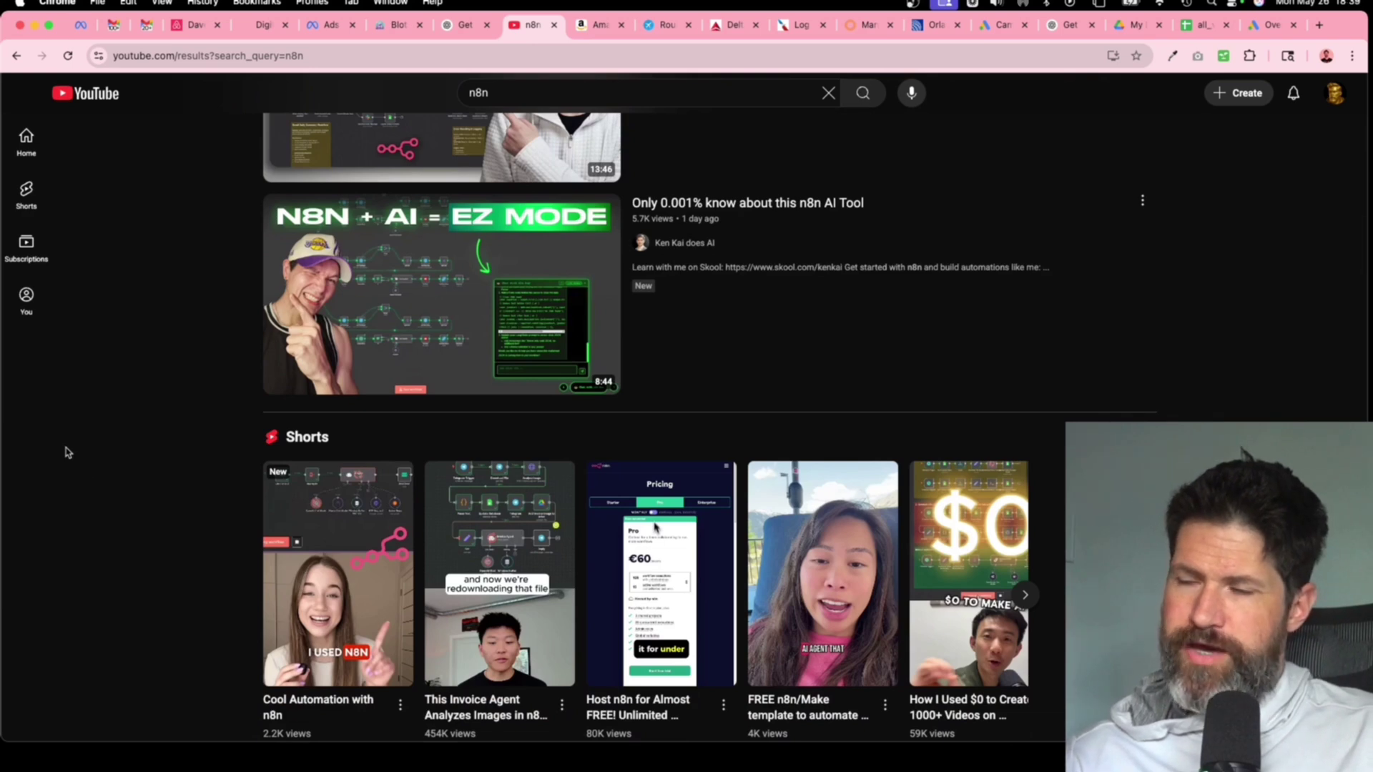
scroll(119, 490, down, 10)
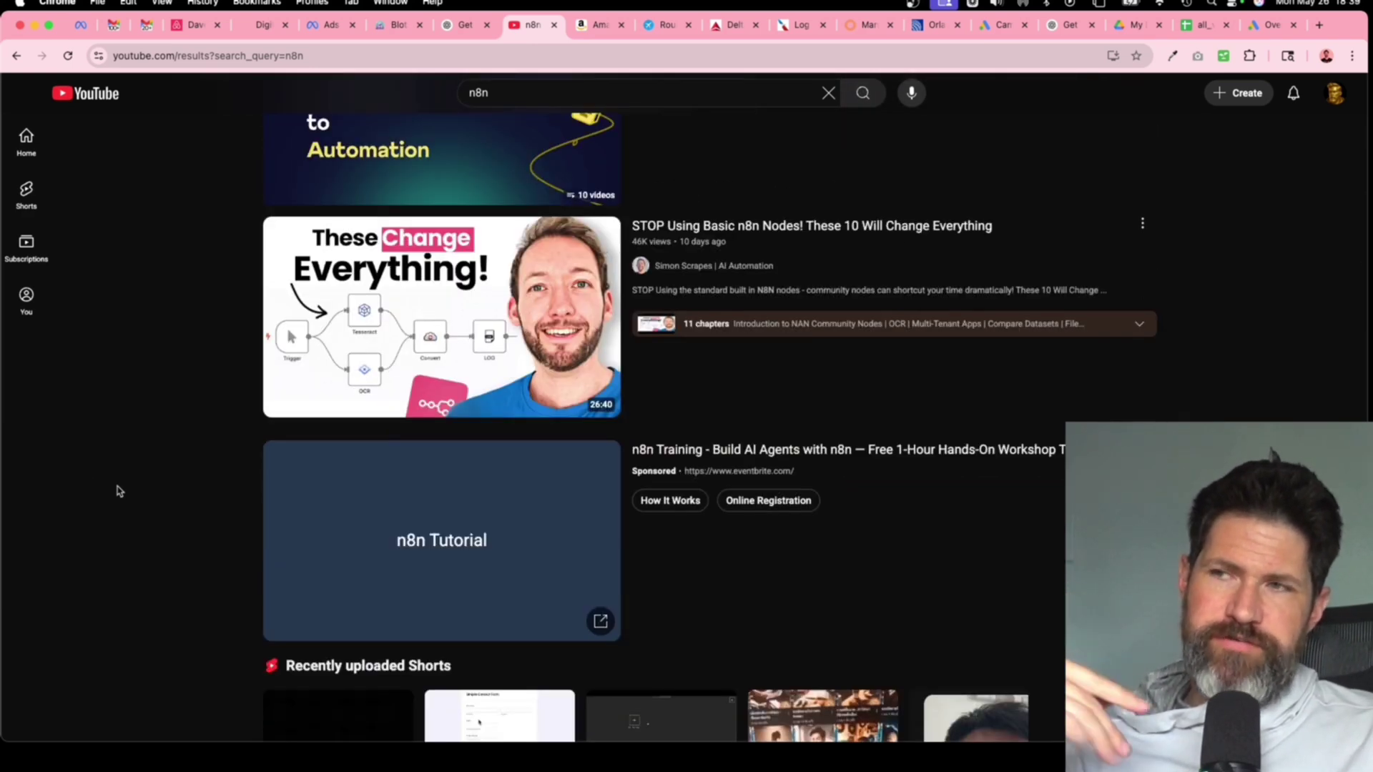
scroll(119, 491, down, 3)
scroll(119, 490, down, 1)
- Narrow the browser window, enlarge the Terminal window beside it and review the yt-channel-scraper command history
drag(3, 427, 427, 446)
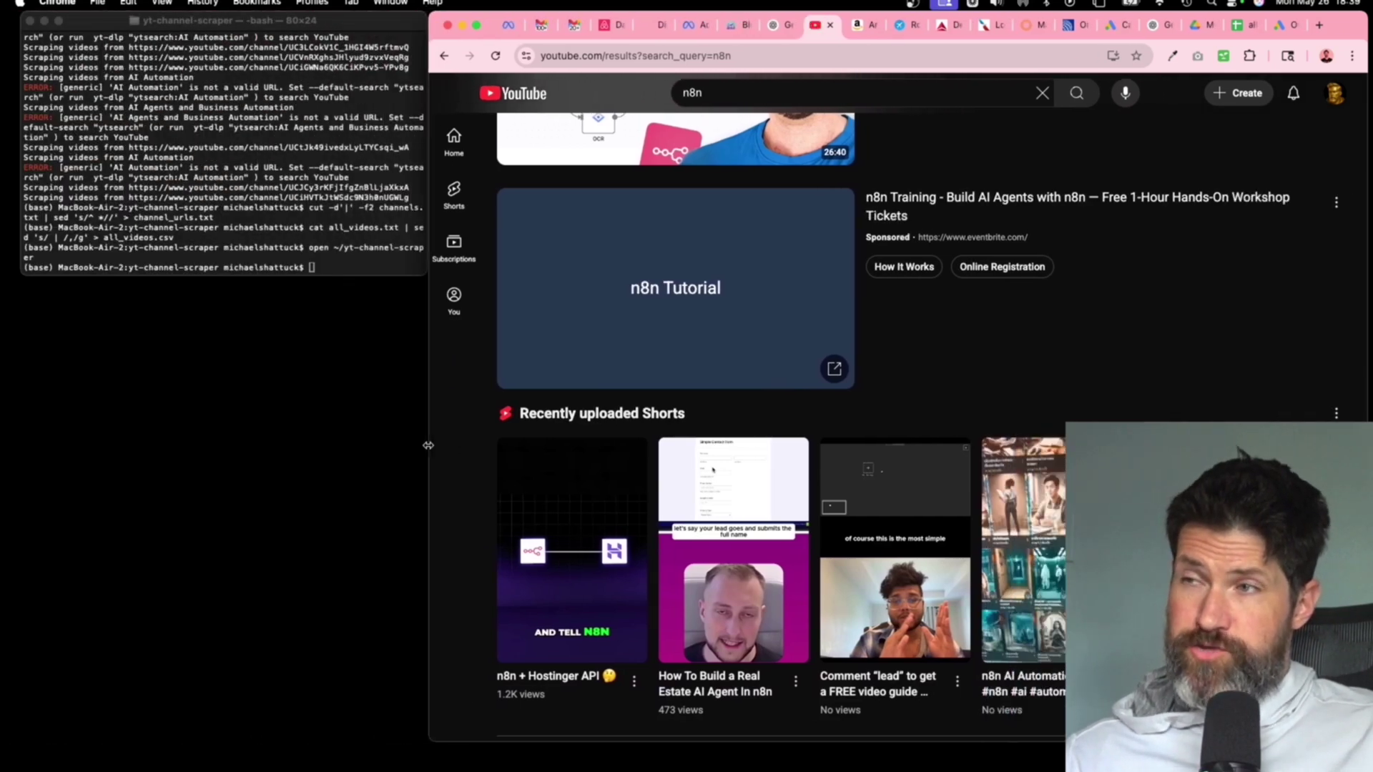
click(300, 230)
drag(422, 277, 636, 526)
scroll(493, 353, up, 10)
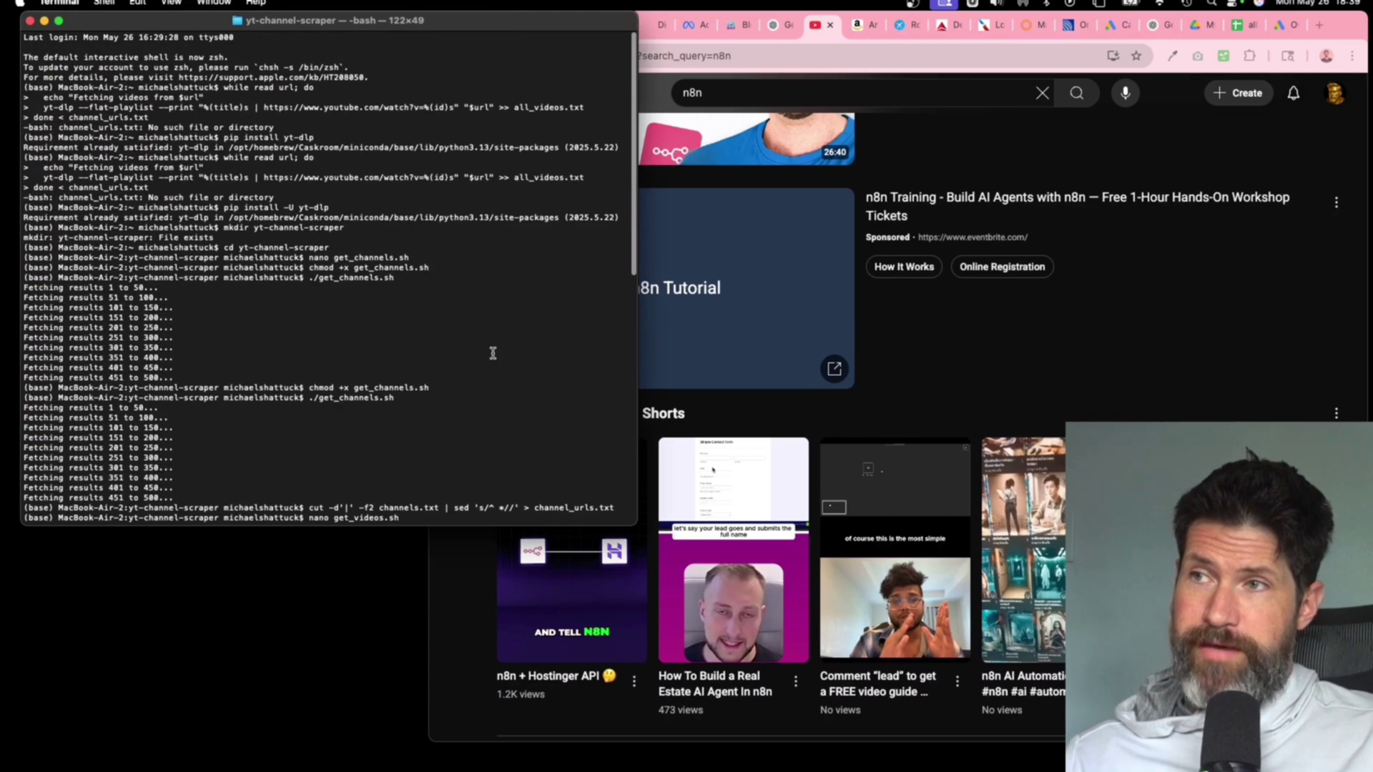
scroll(492, 353, down, 15)
scroll(492, 353, up, 15)
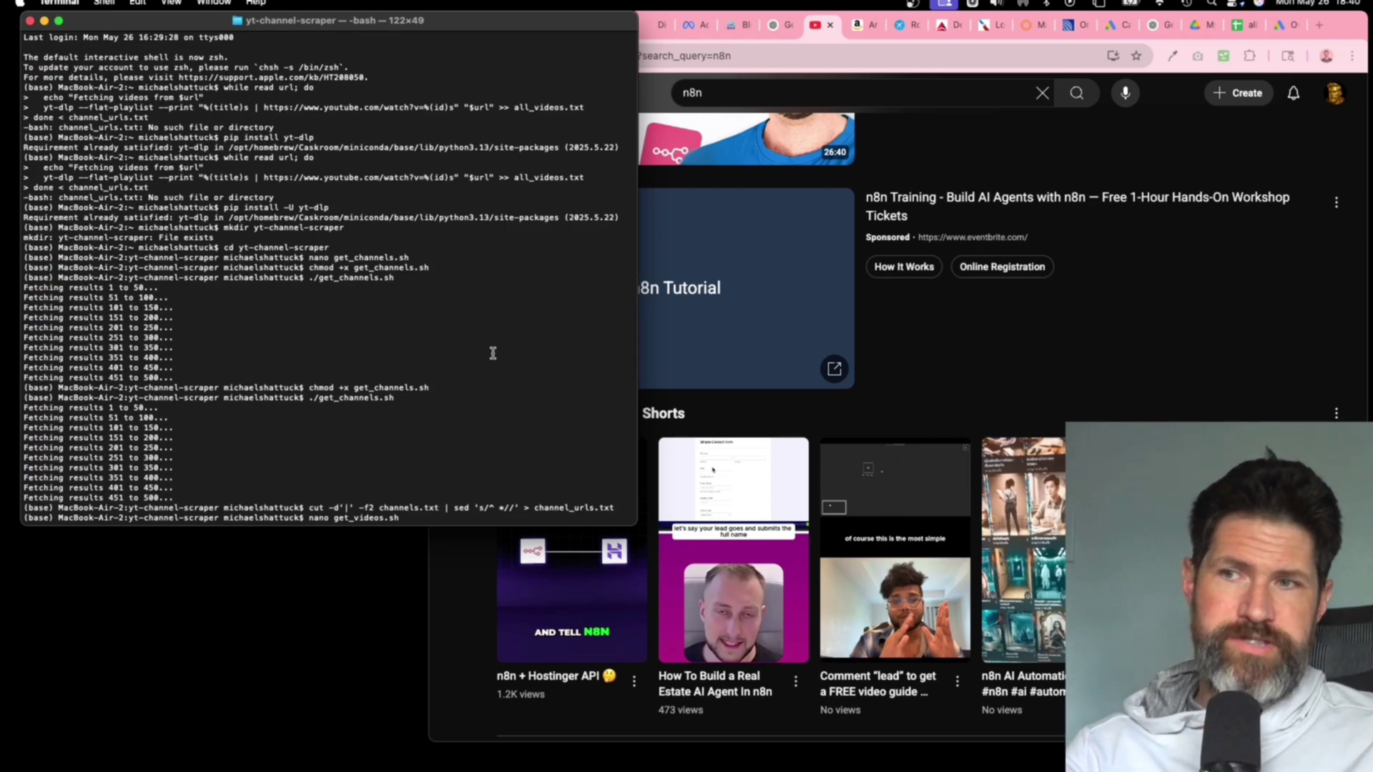
scroll(492, 353, down, 15)
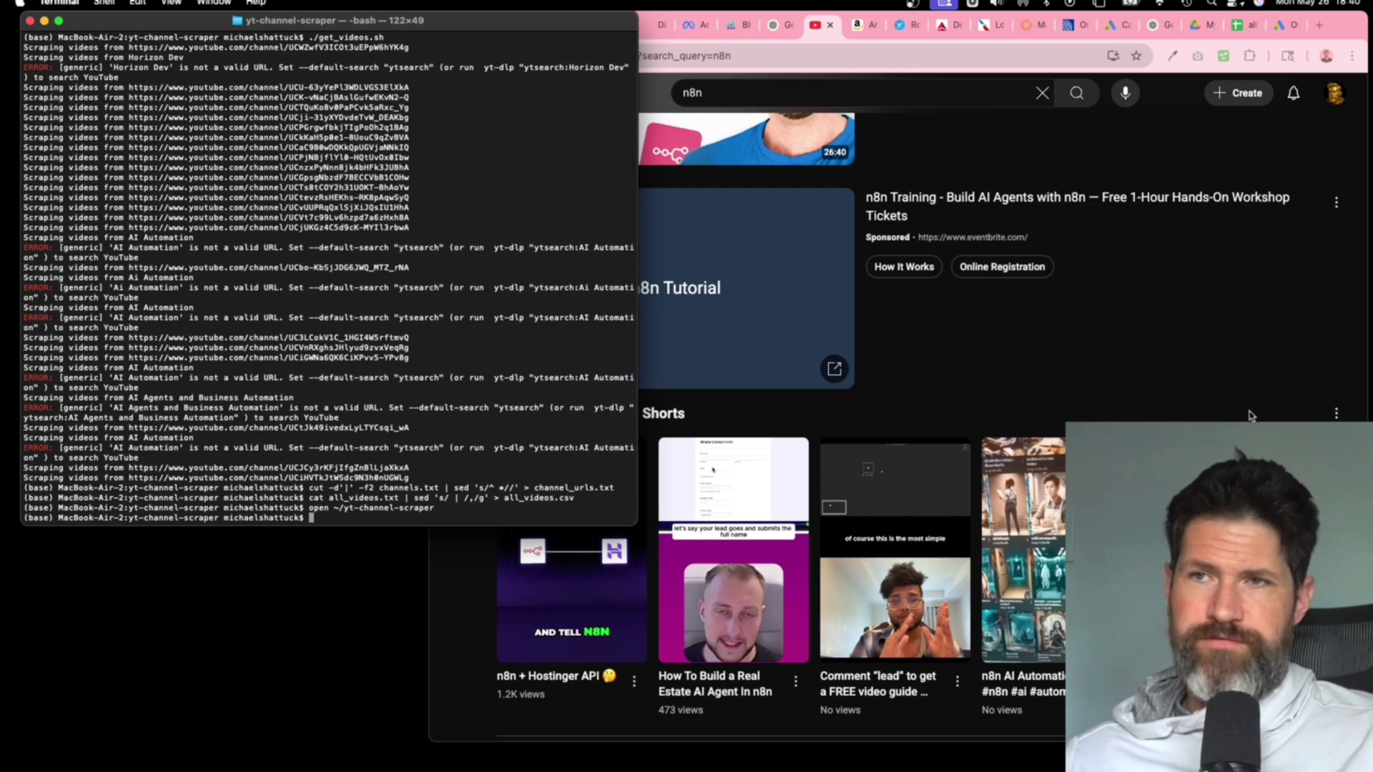
- Switch to the ChatGPT conversation about getting a YouTube channel list and review its step-by-step scraper commands
click(1205, 155)
click(1155, 25)
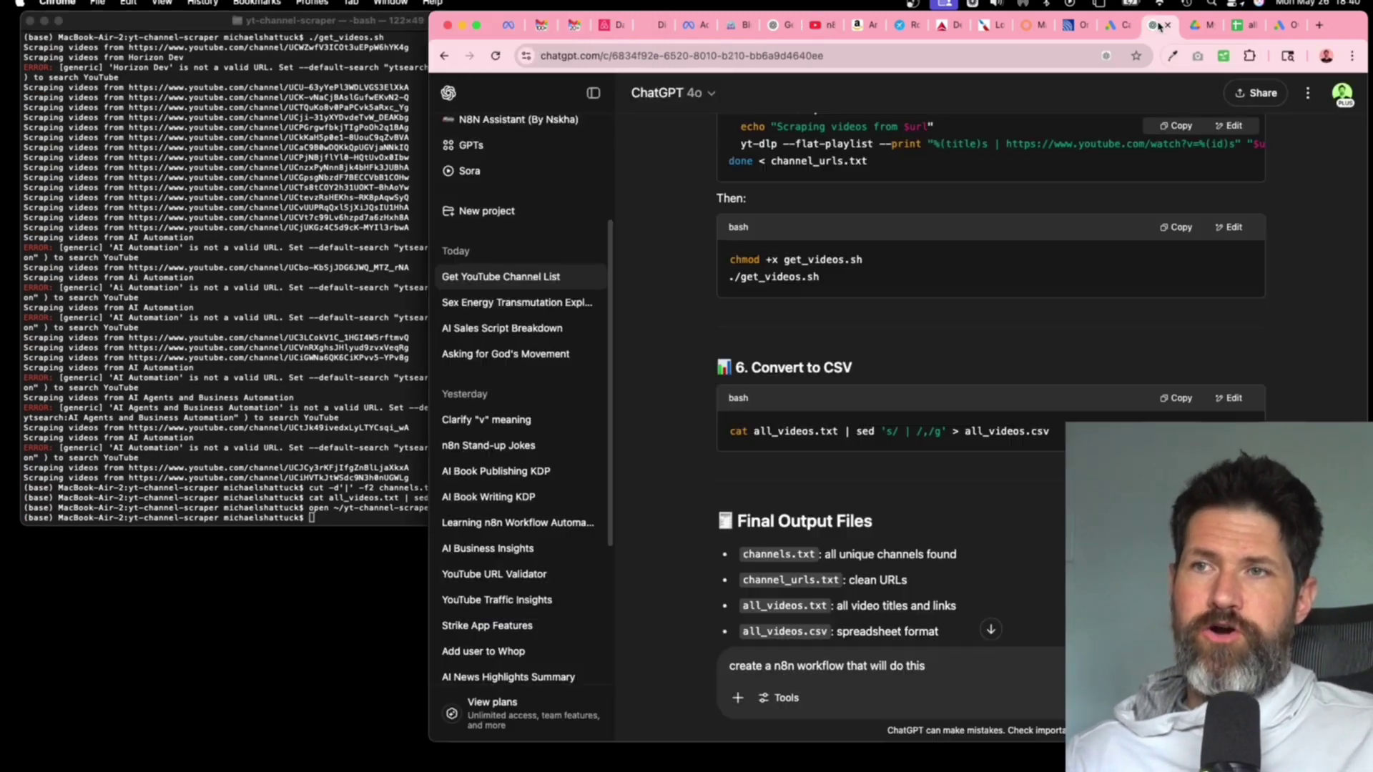
scroll(759, 315, up, 10)
scroll(760, 314, up, 10)
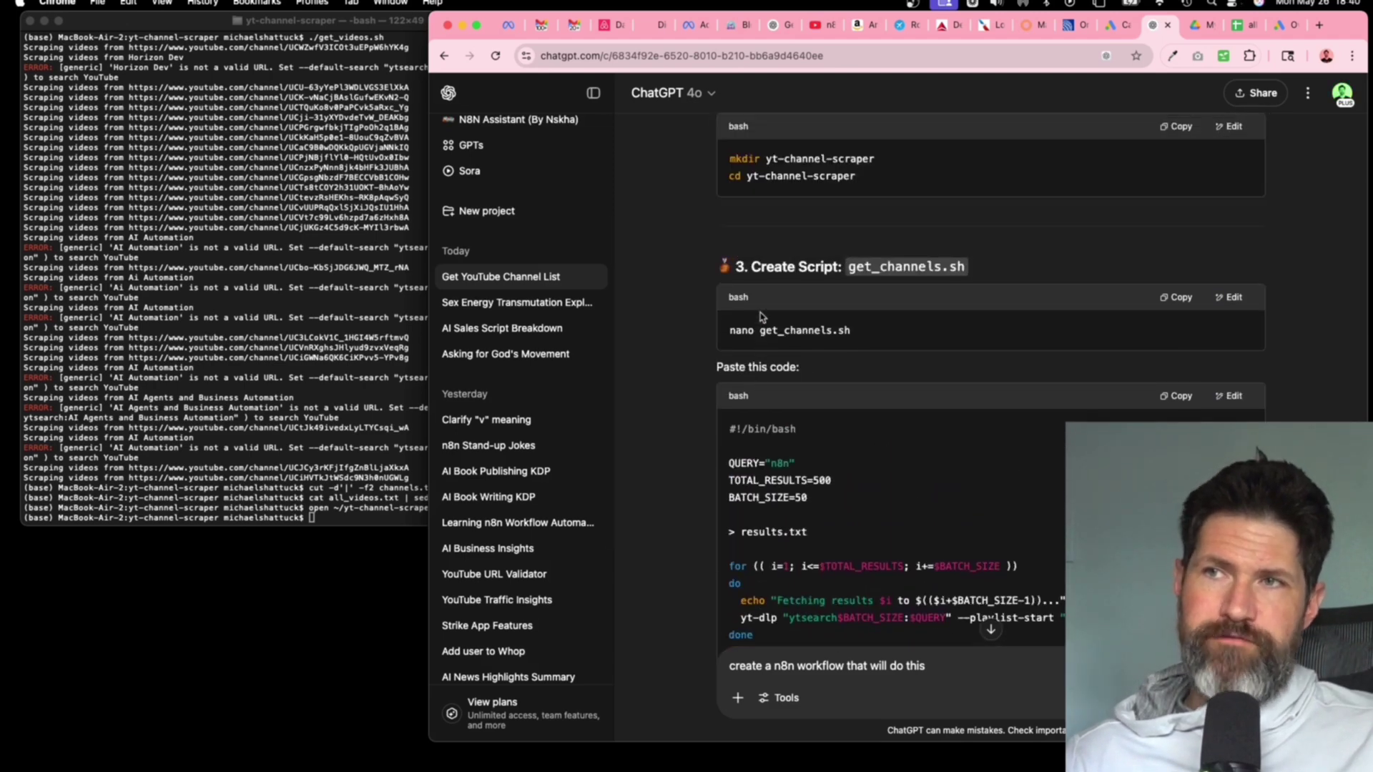
scroll(762, 317, down, 3)
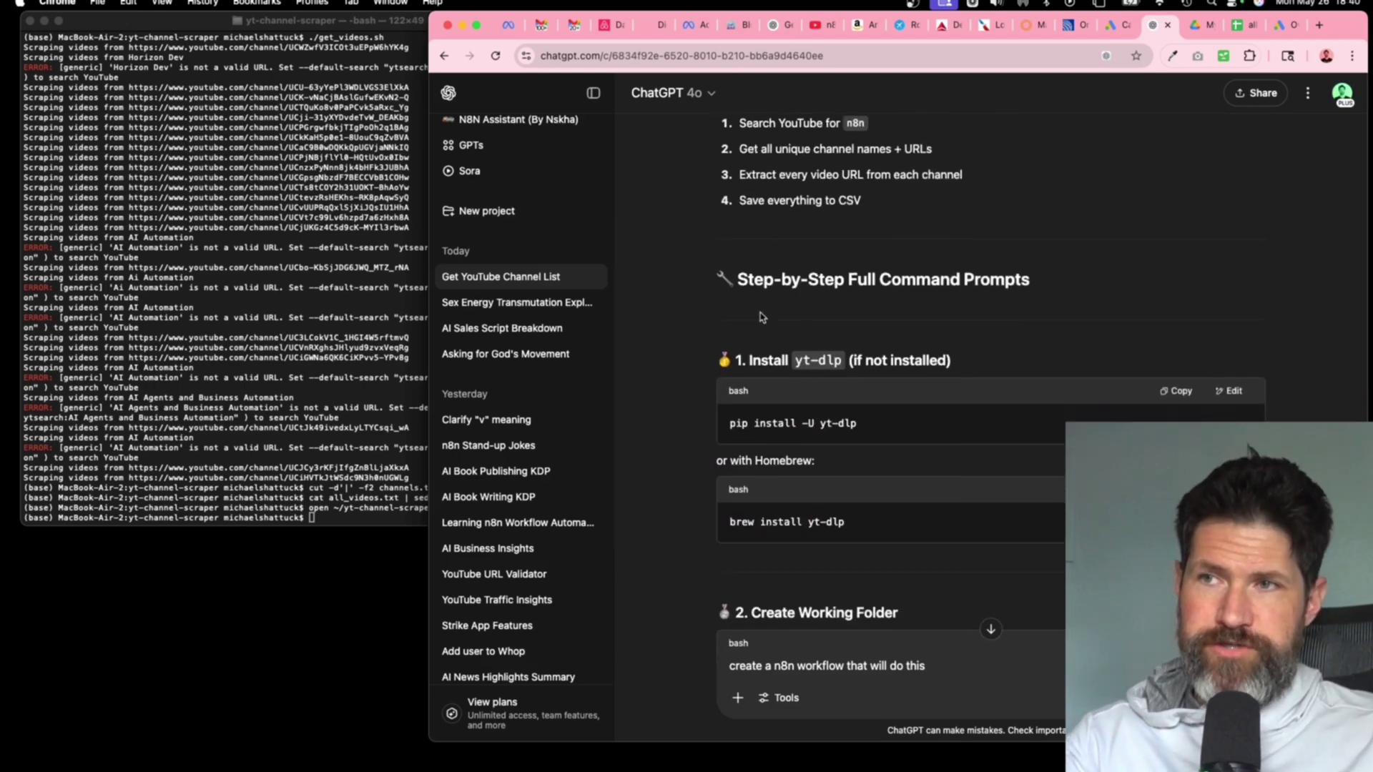
- Hide the ChatGPT conversation sidebar and enlarge the page zoom for easier reading
click(595, 96)
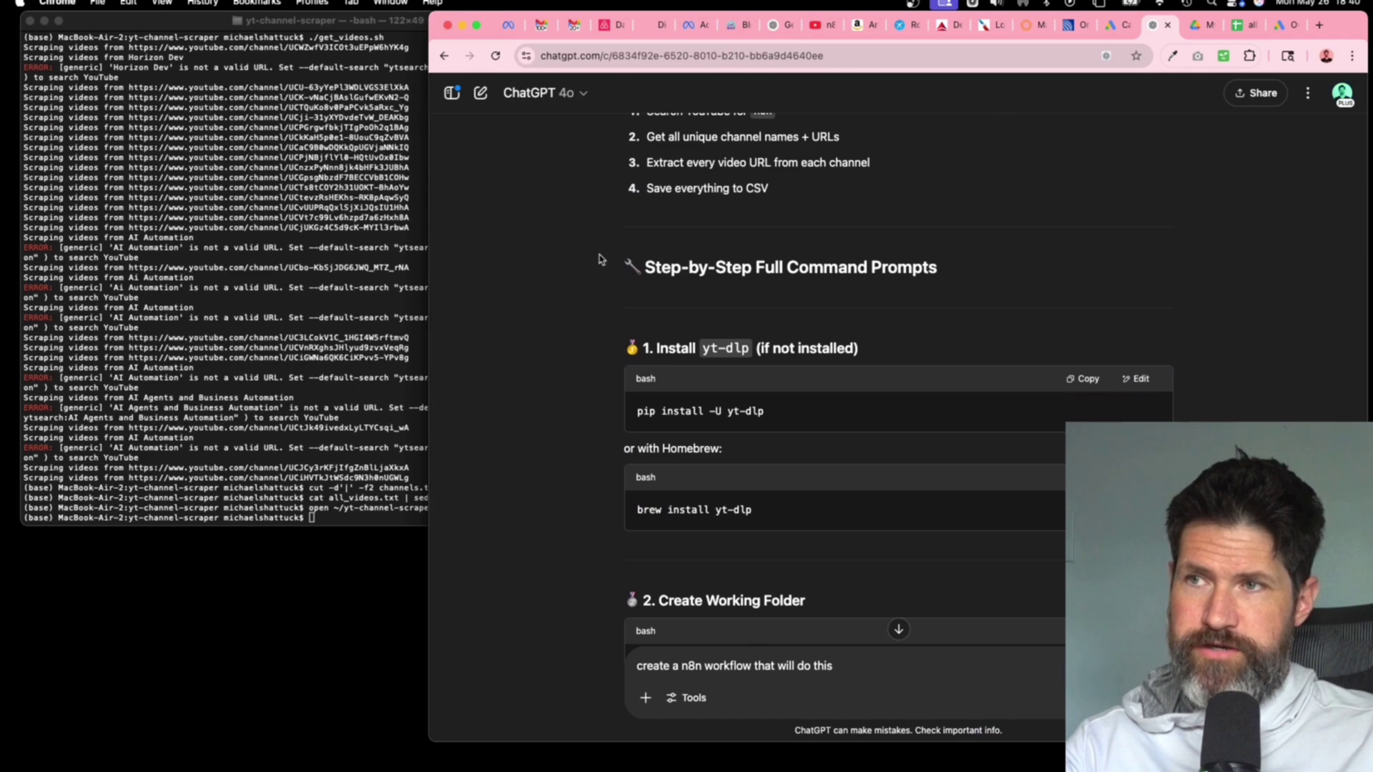
key(super+equal)
key(super+equal)
key(super+equal)
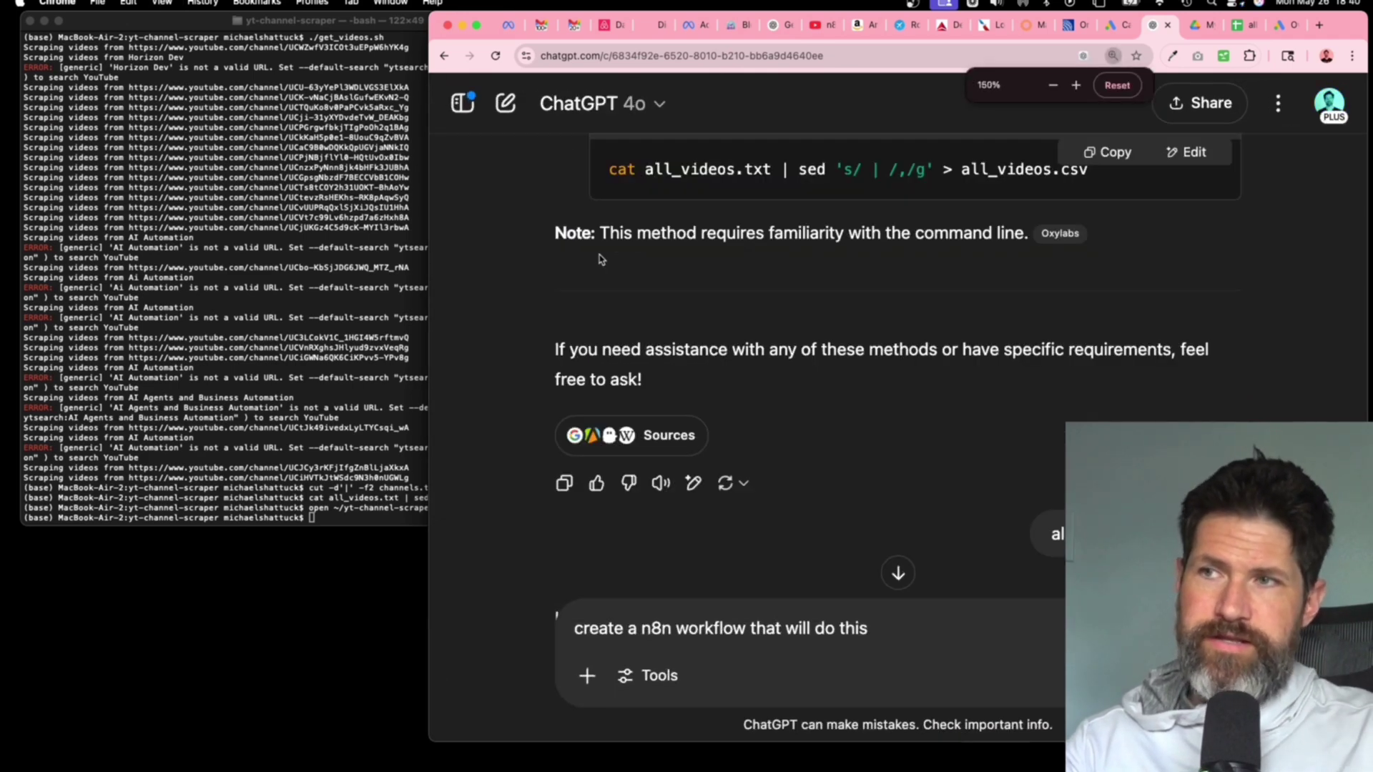
key(super+minus)
- Examine the conversation's channel and video extraction methods, including the pip install yt-dlp command, back to the question about listing channels
scroll(599, 259, up, 15)
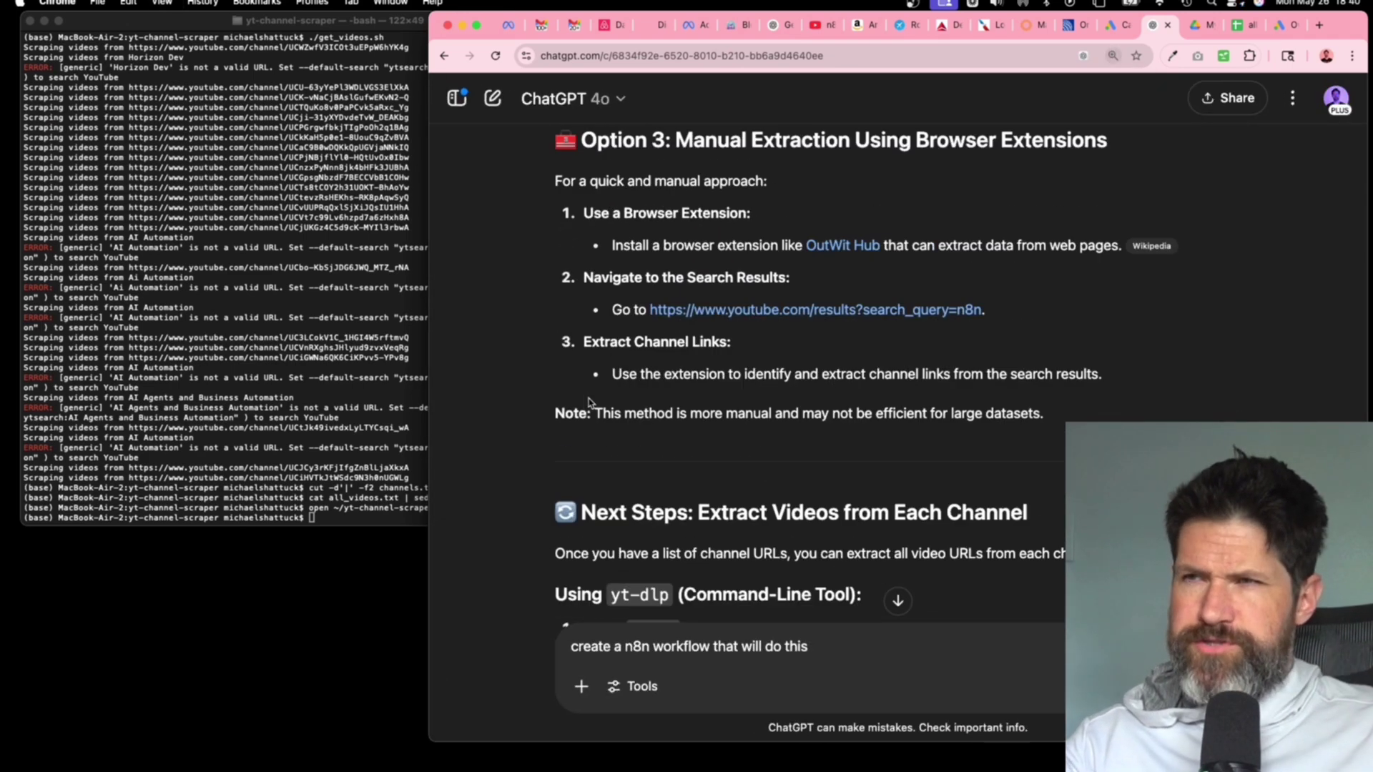
scroll(589, 403, up, 3)
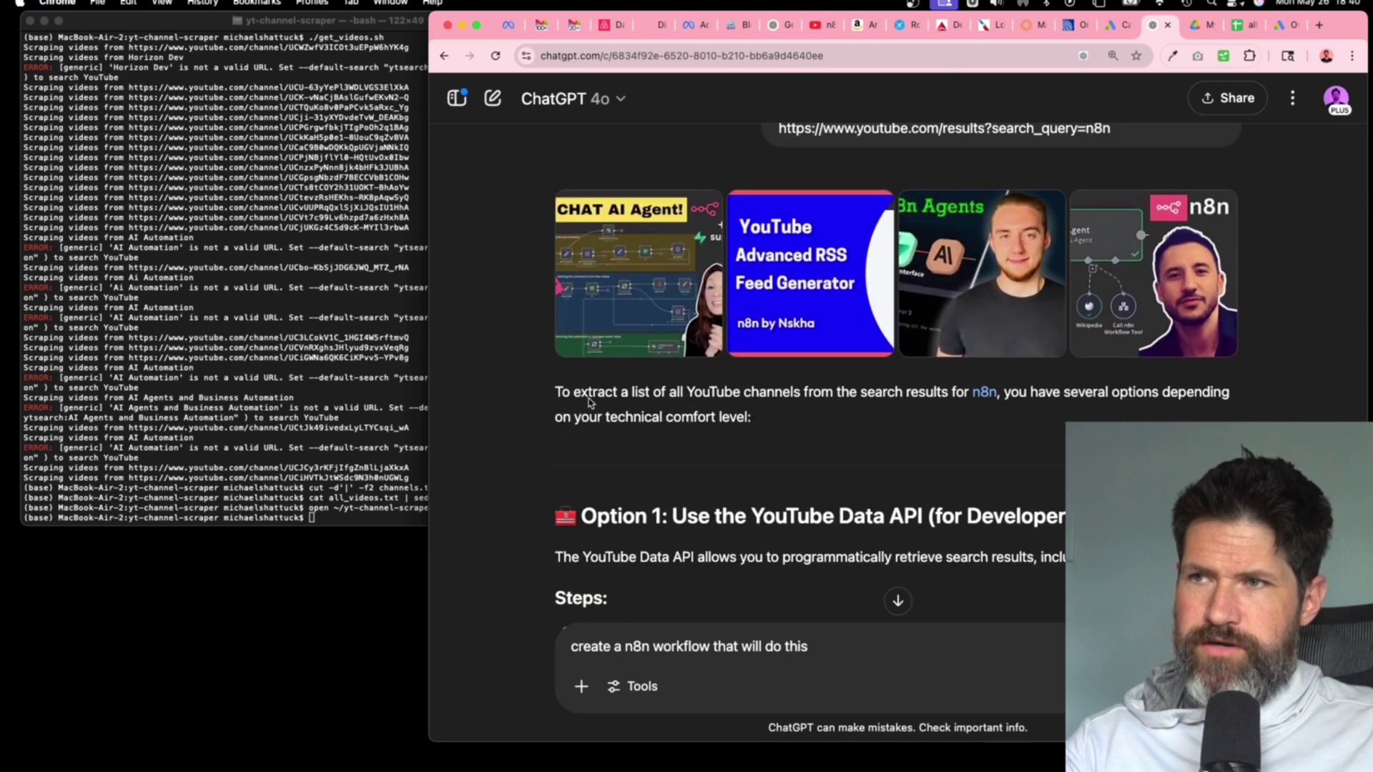
scroll(589, 402, down, 15)
scroll(589, 403, down, 8)
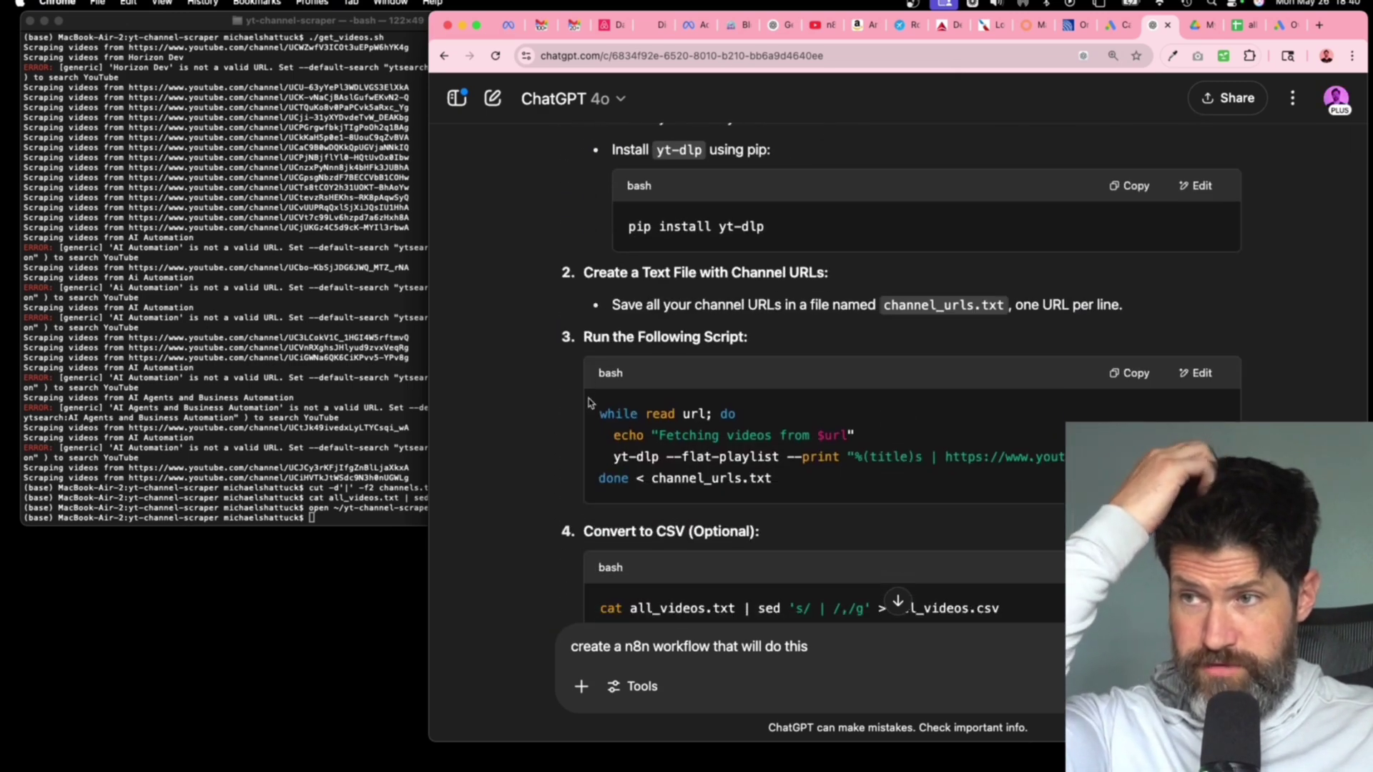
scroll(643, 386, up, 4)
double_click(672, 379)
triple_click(672, 379)
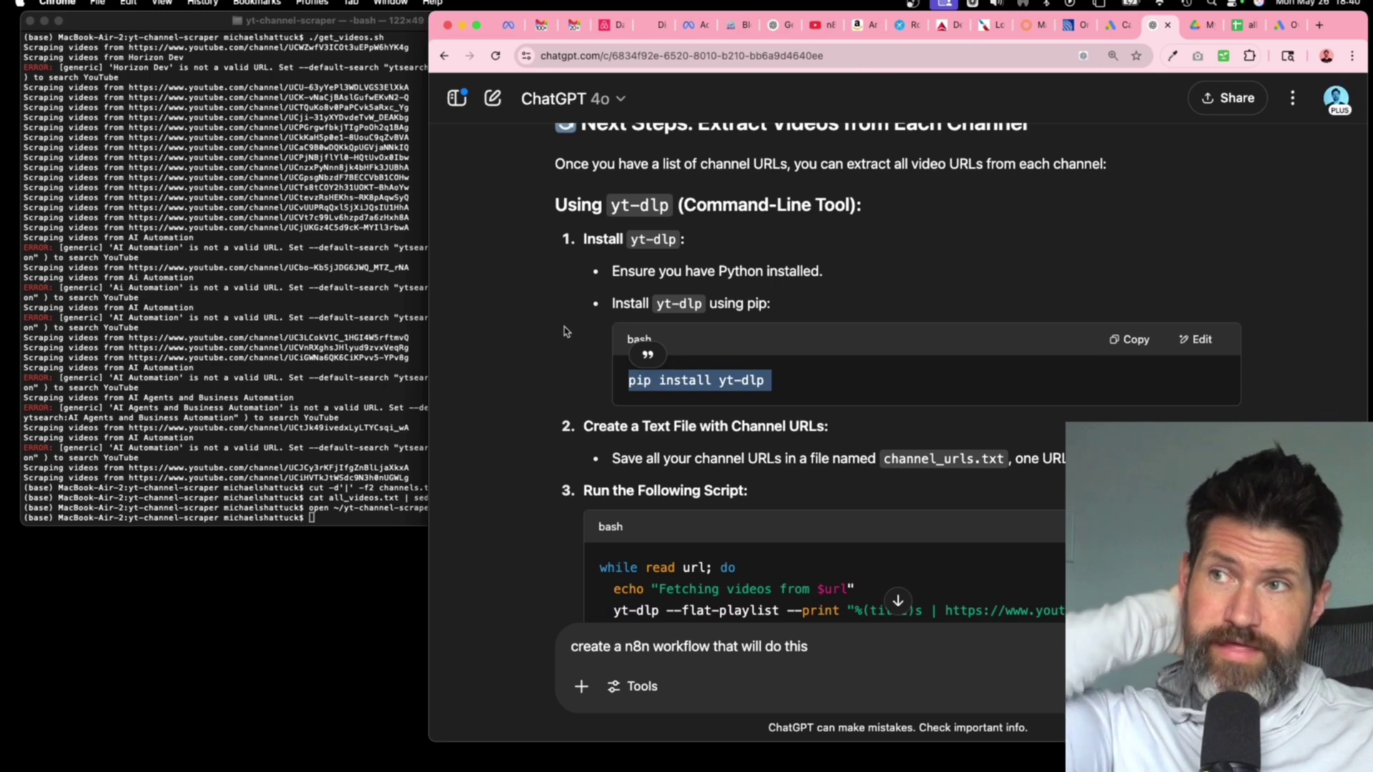
scroll(566, 331, up, 1)
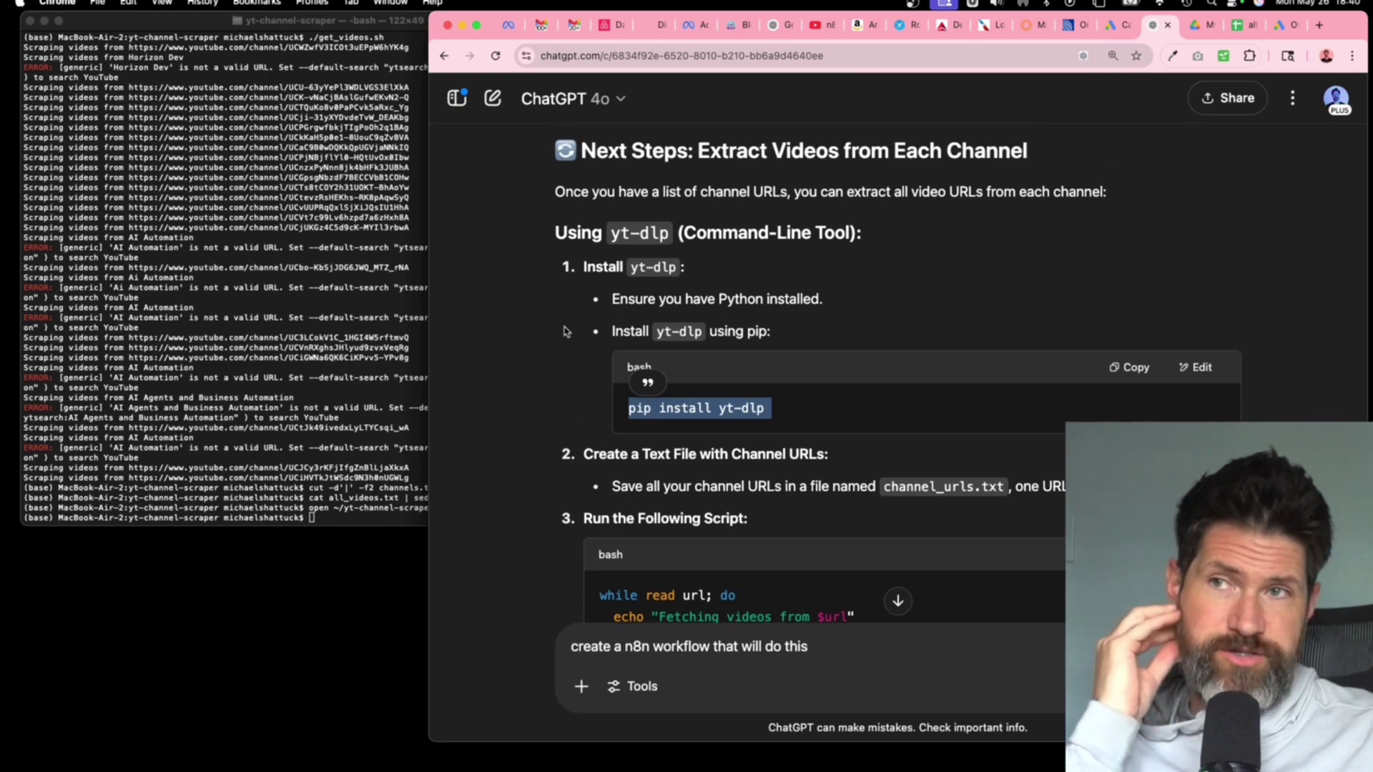
scroll(527, 321, down, 3)
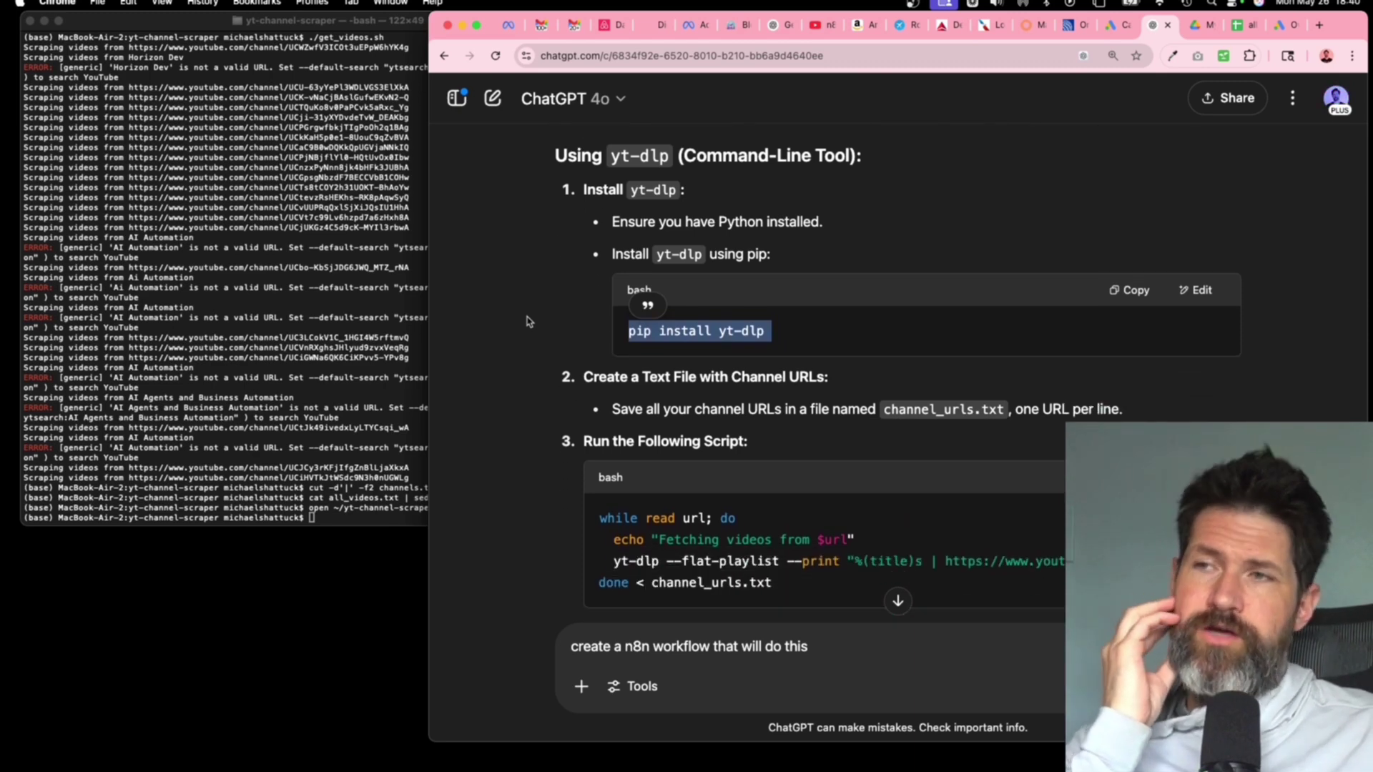
scroll(527, 321, up, 15)
scroll(579, 157, up, 10)
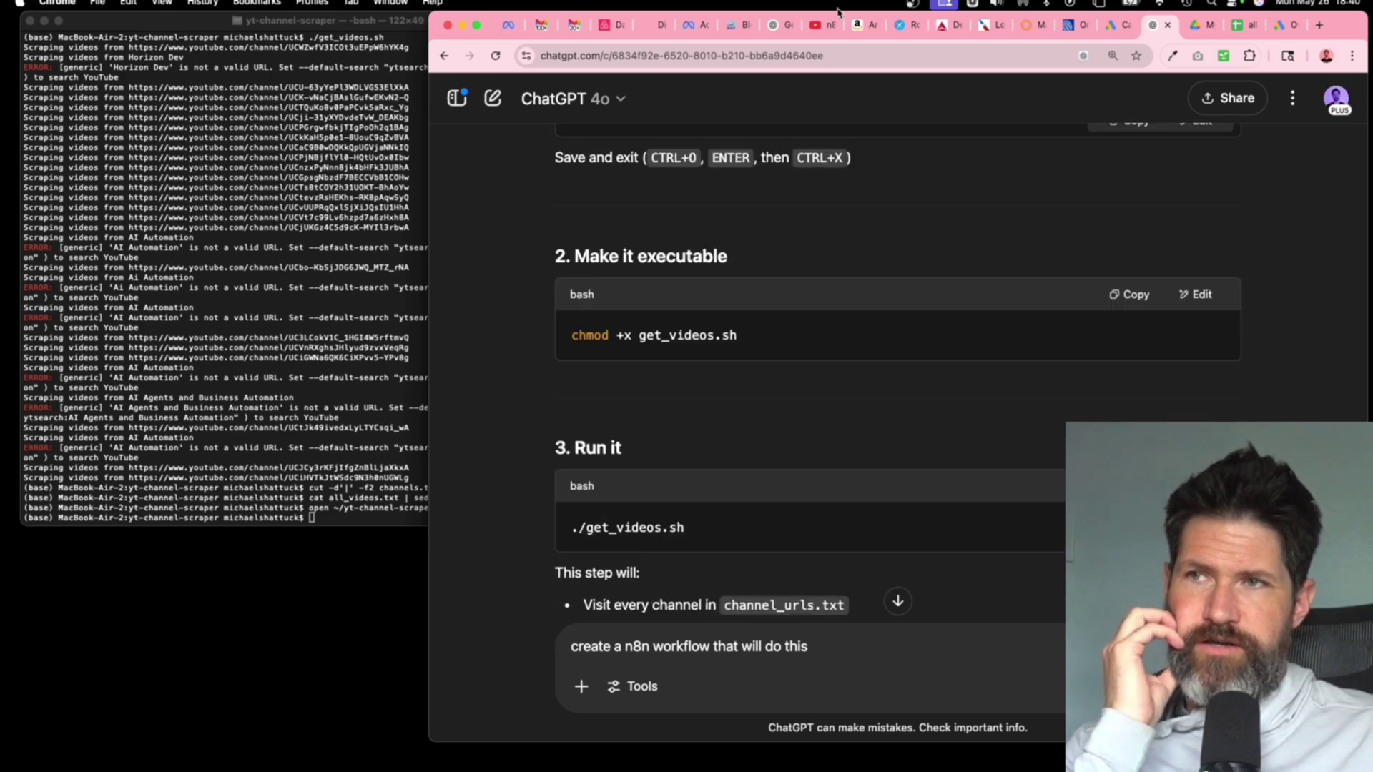
scroll(854, 365, up, 15)
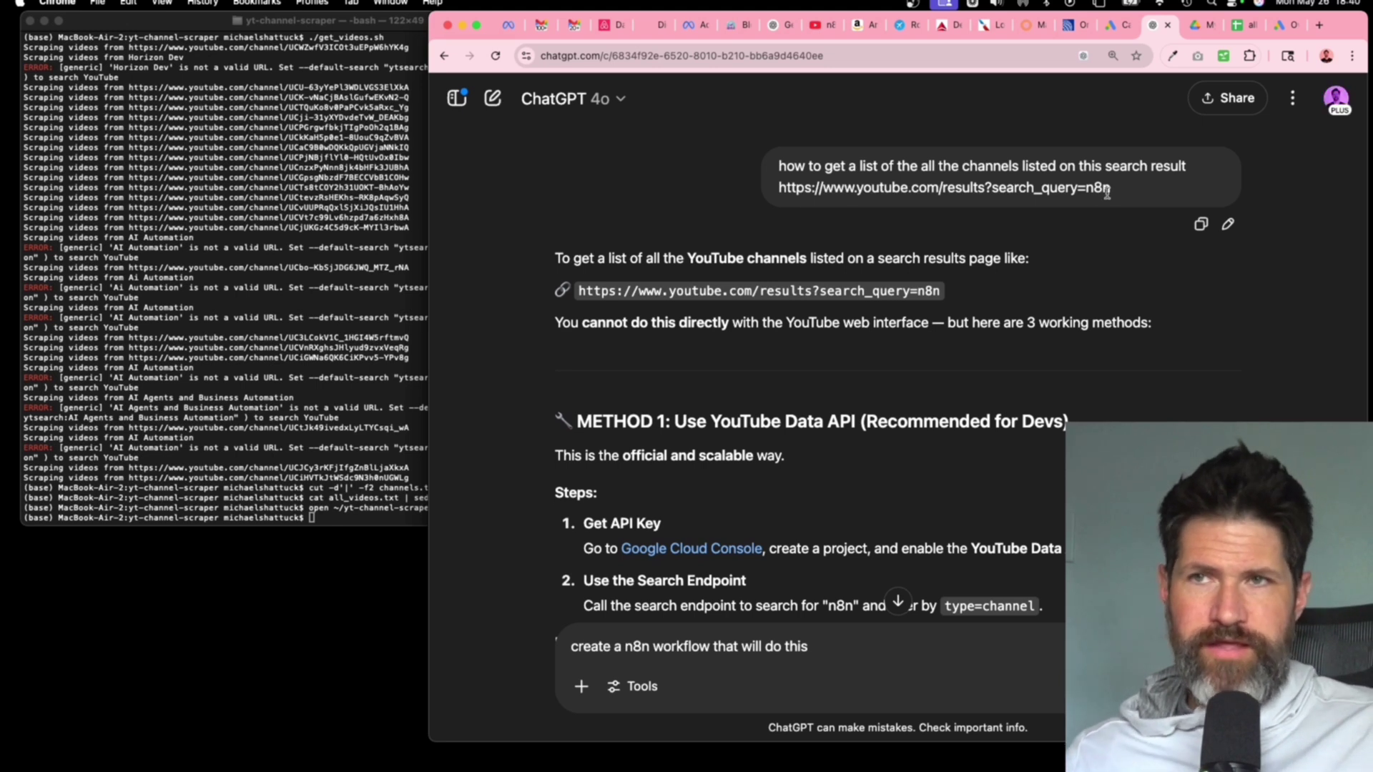
- Copy the earlier question asking how to list all the channels in the n8n YouTube search results
drag(1116, 195, 774, 177)
key(super+c)
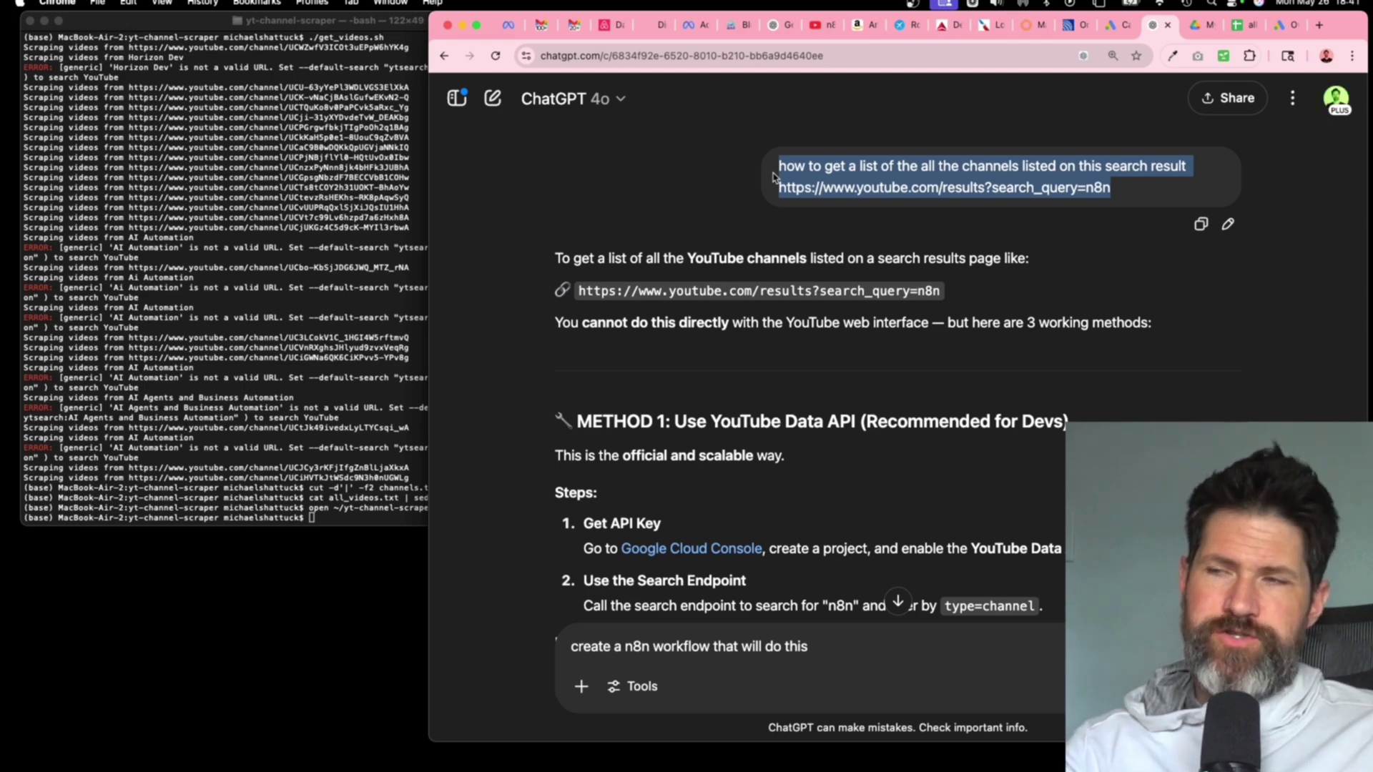
scroll(715, 429, down, 5)
scroll(686, 572, up, 5)
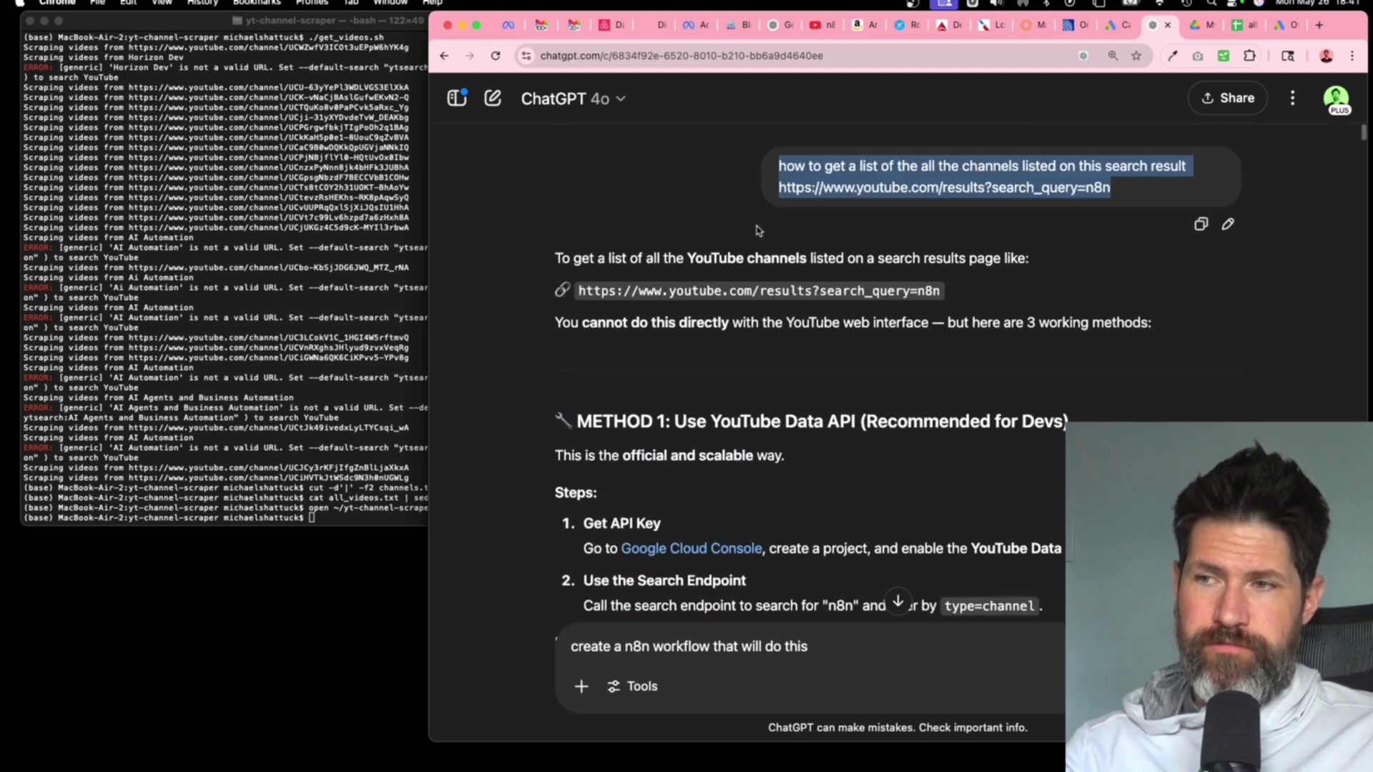
- Replace the draft message with "command prompts for" followed by the copied question and send it to ChatGPT
click(670, 659)
triple_click(658, 647)
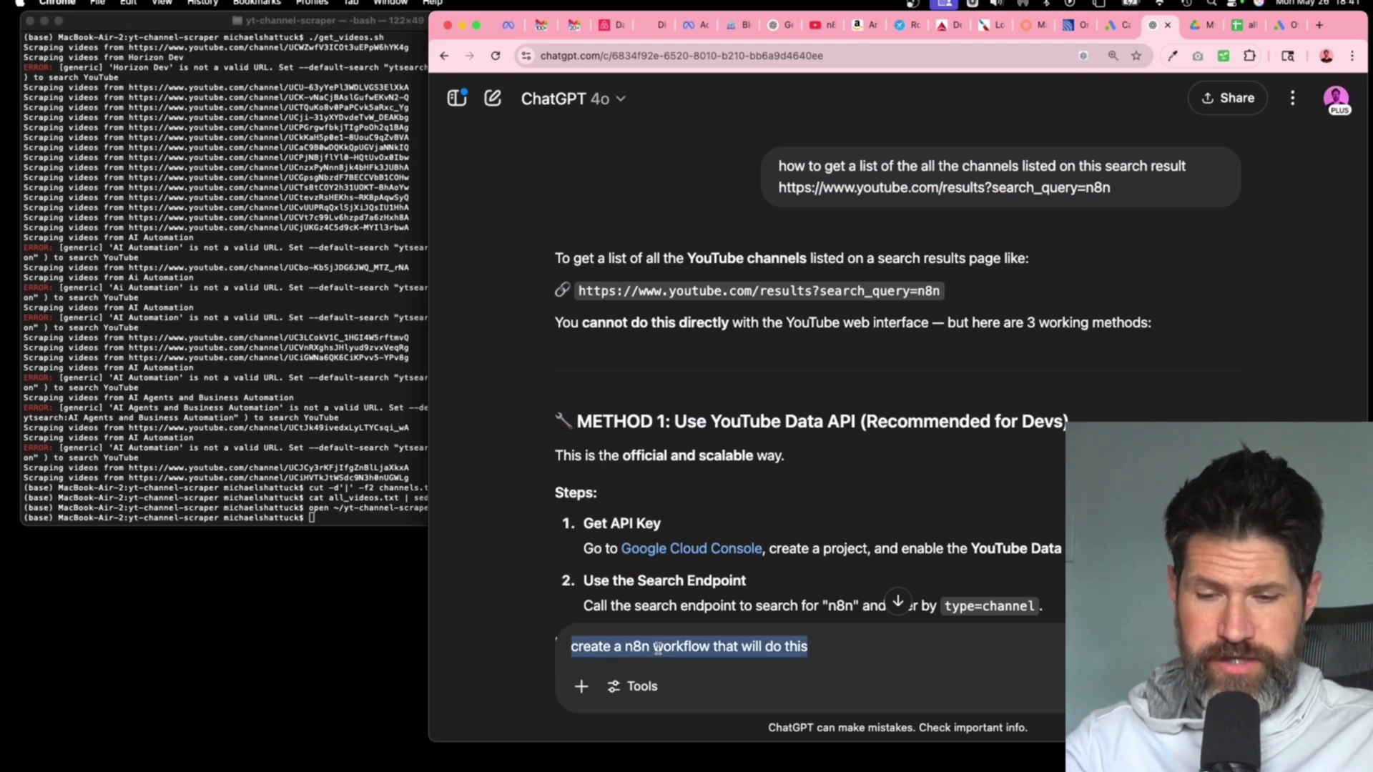
text(command pro)
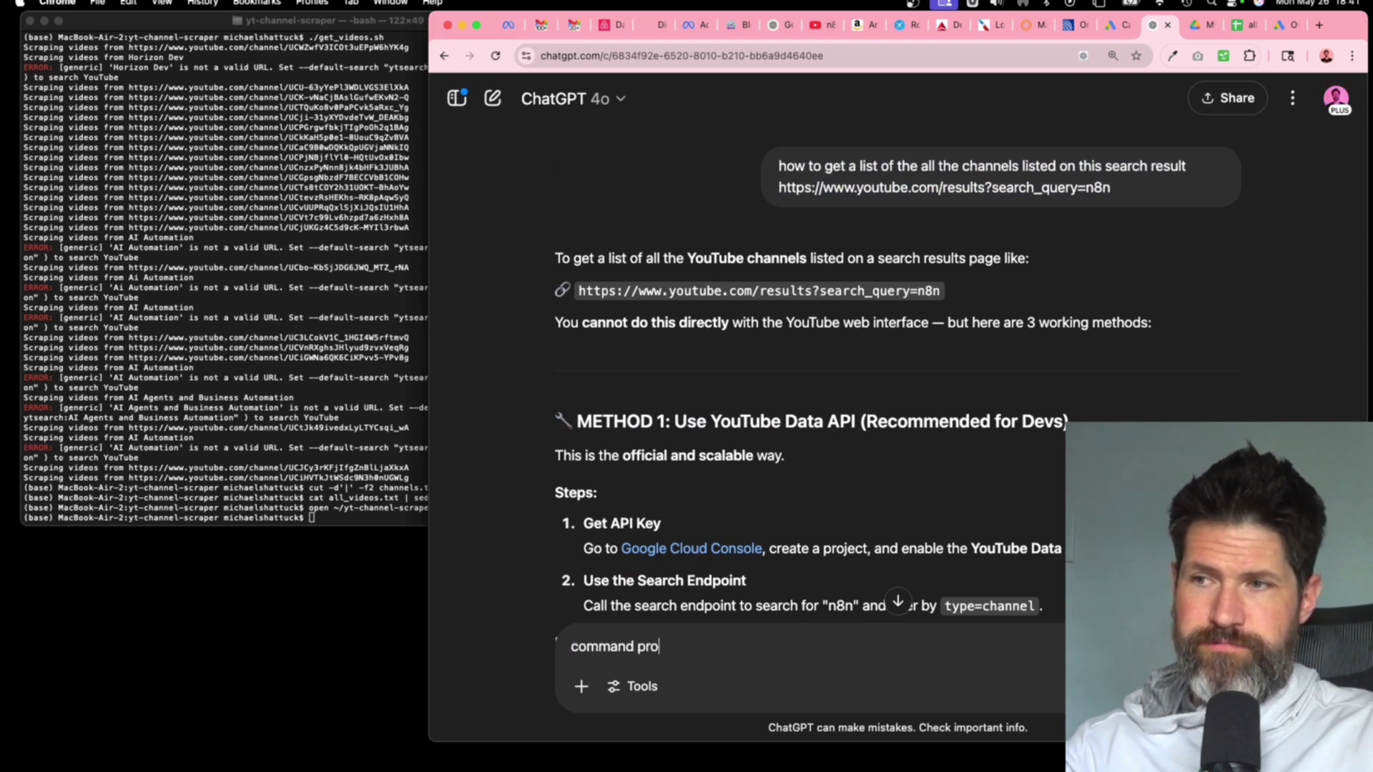
text(mpts for)
key(super+v)
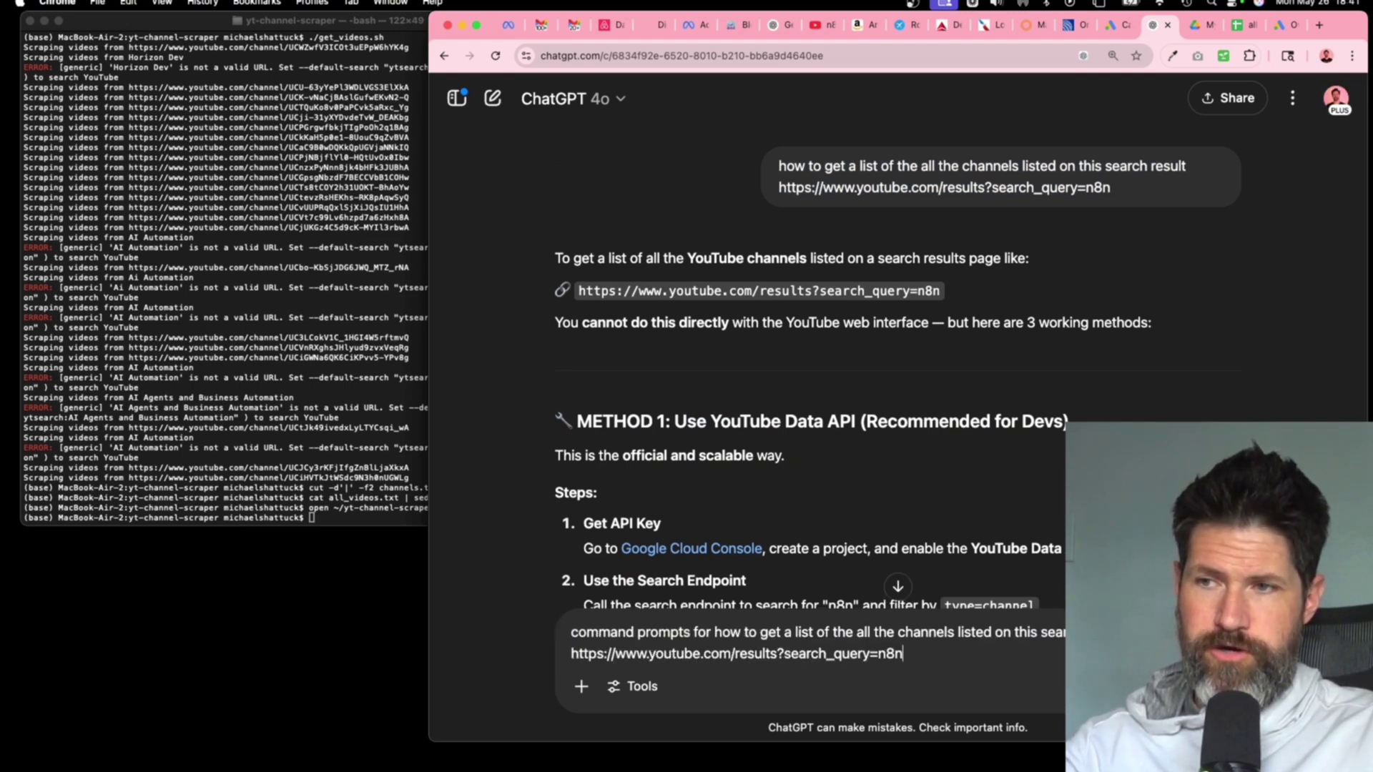
key(Return)
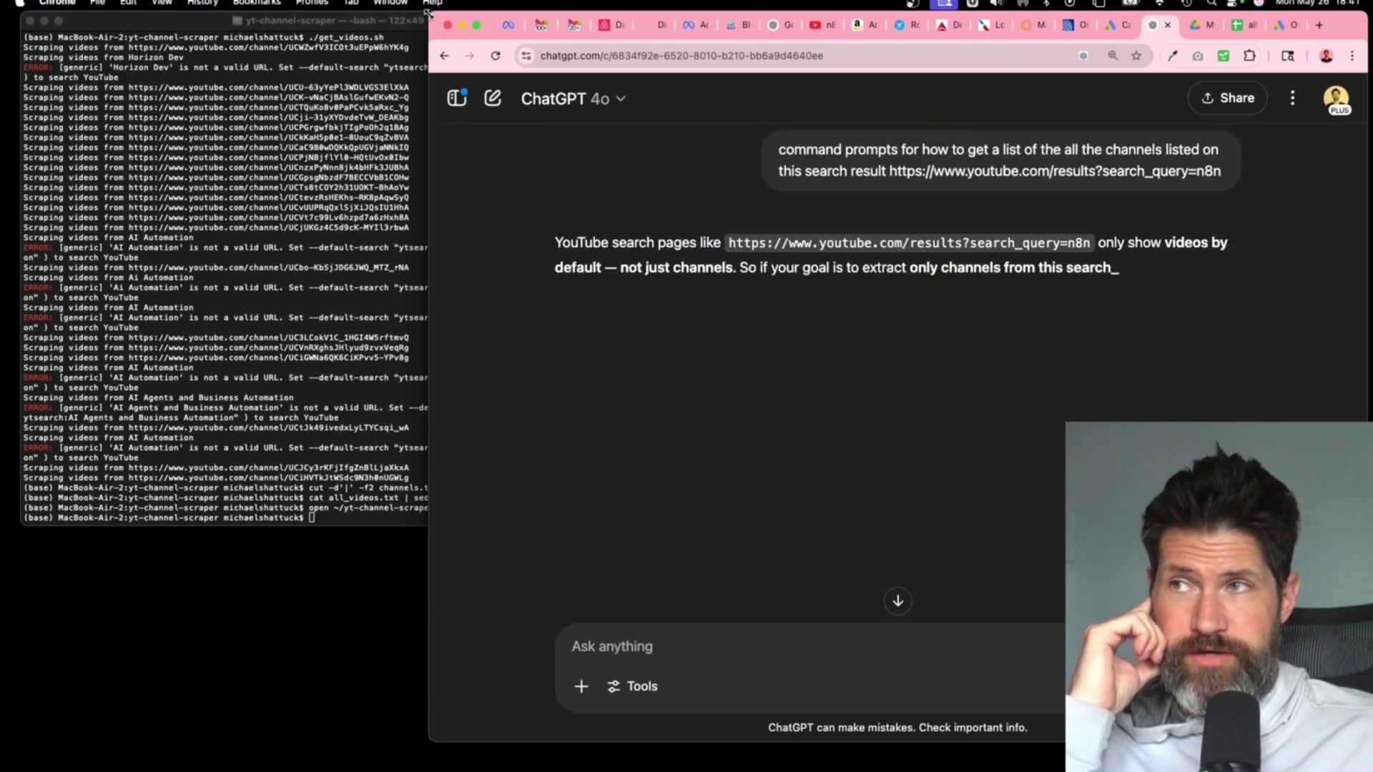
- Widen the browser window and examine the reply's YouTube Data API, yt-dlp and Puppeteer methods for extracting channels
drag(431, 18, 129, 18)
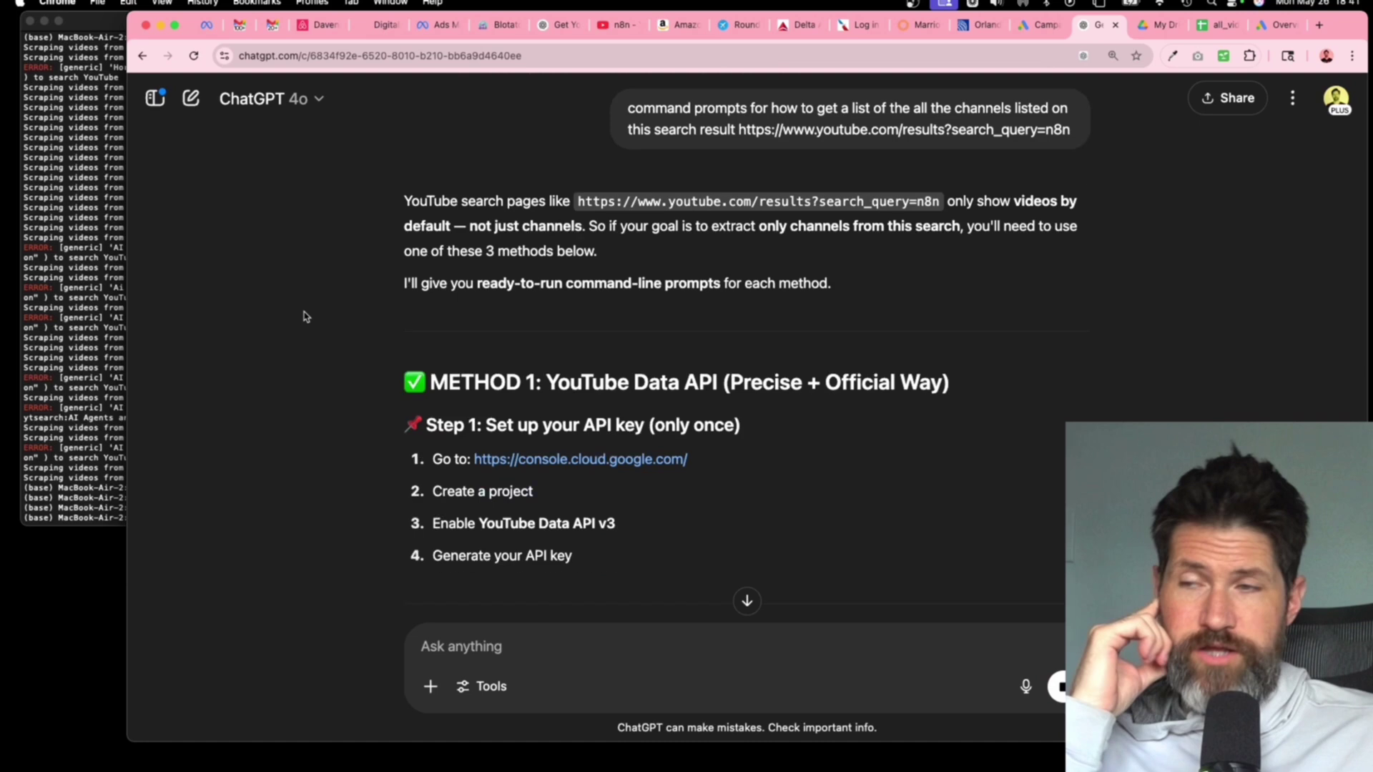
scroll(303, 317, down, 5)
scroll(303, 317, down, 8)
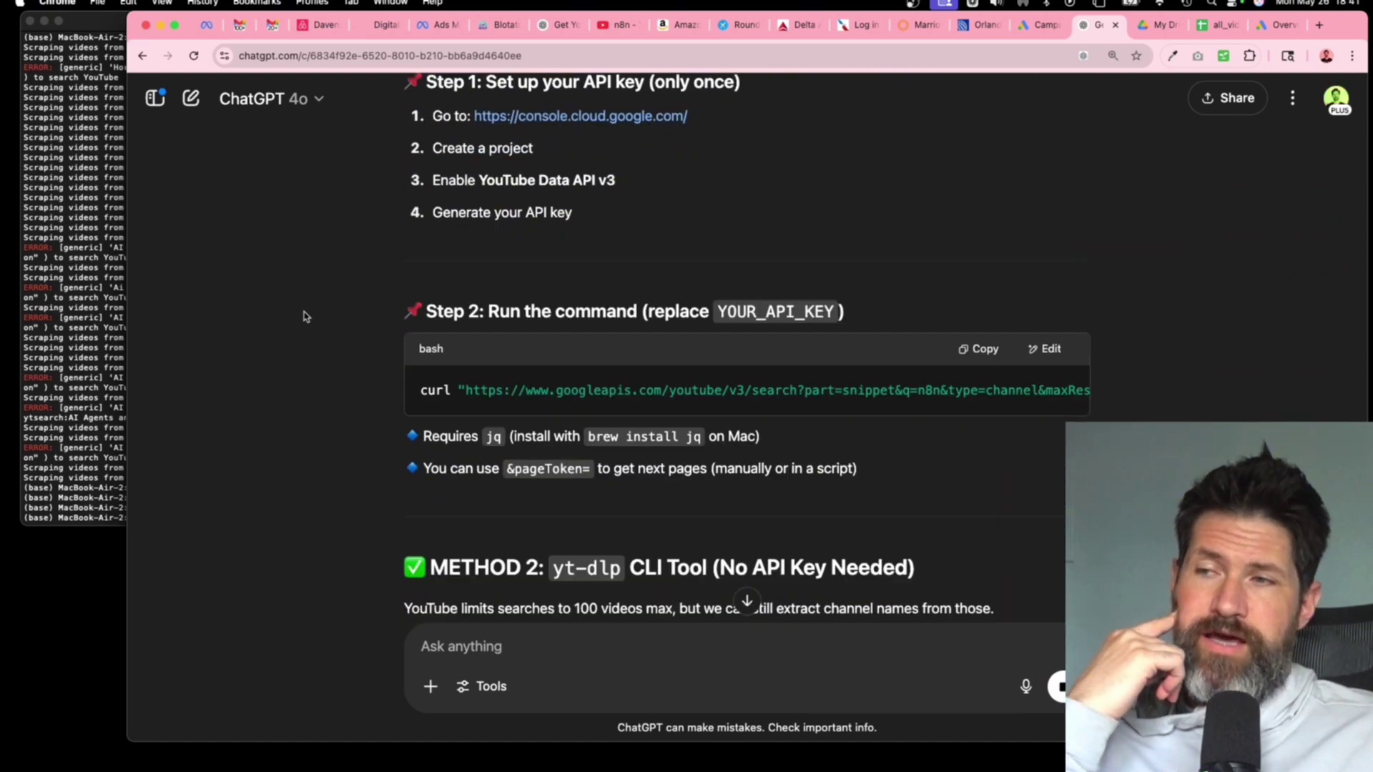
scroll(303, 317, up, 2)
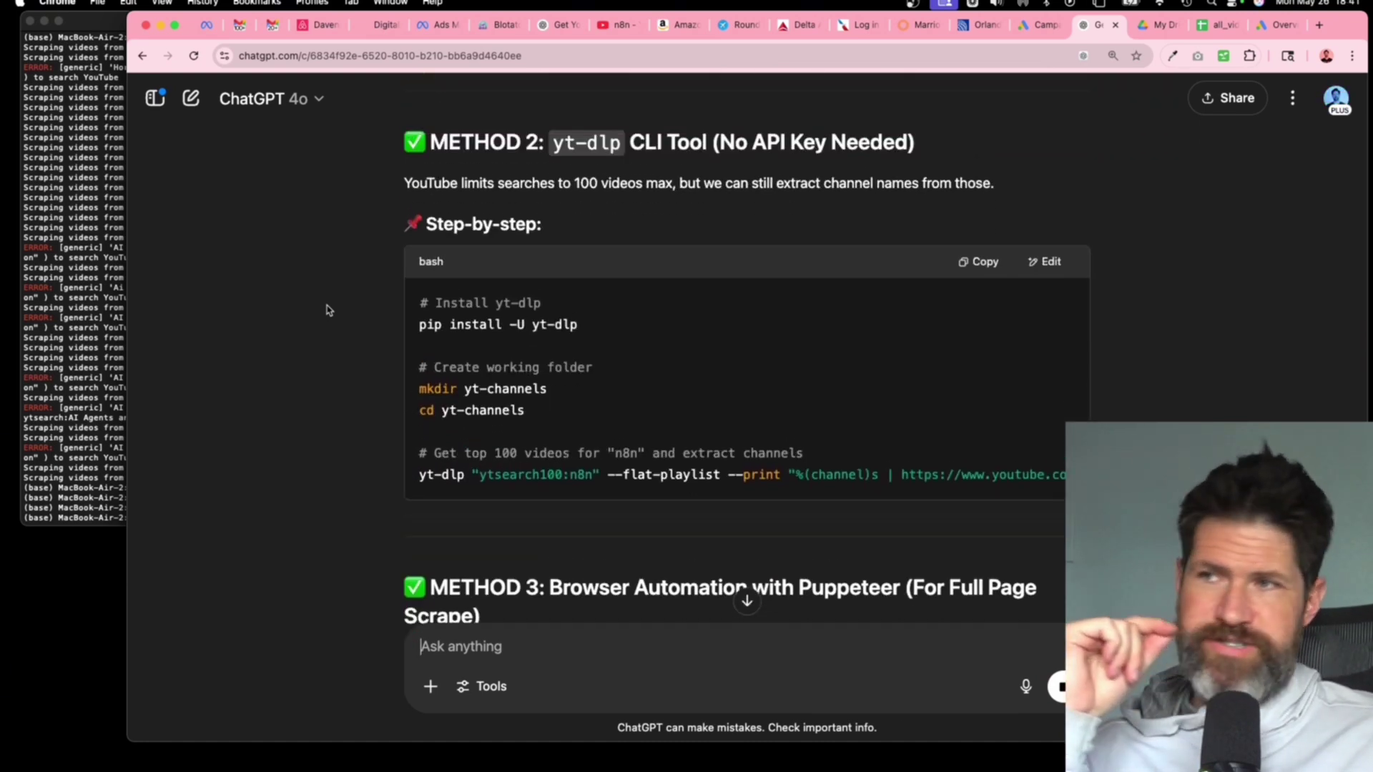
triple_click(517, 362)
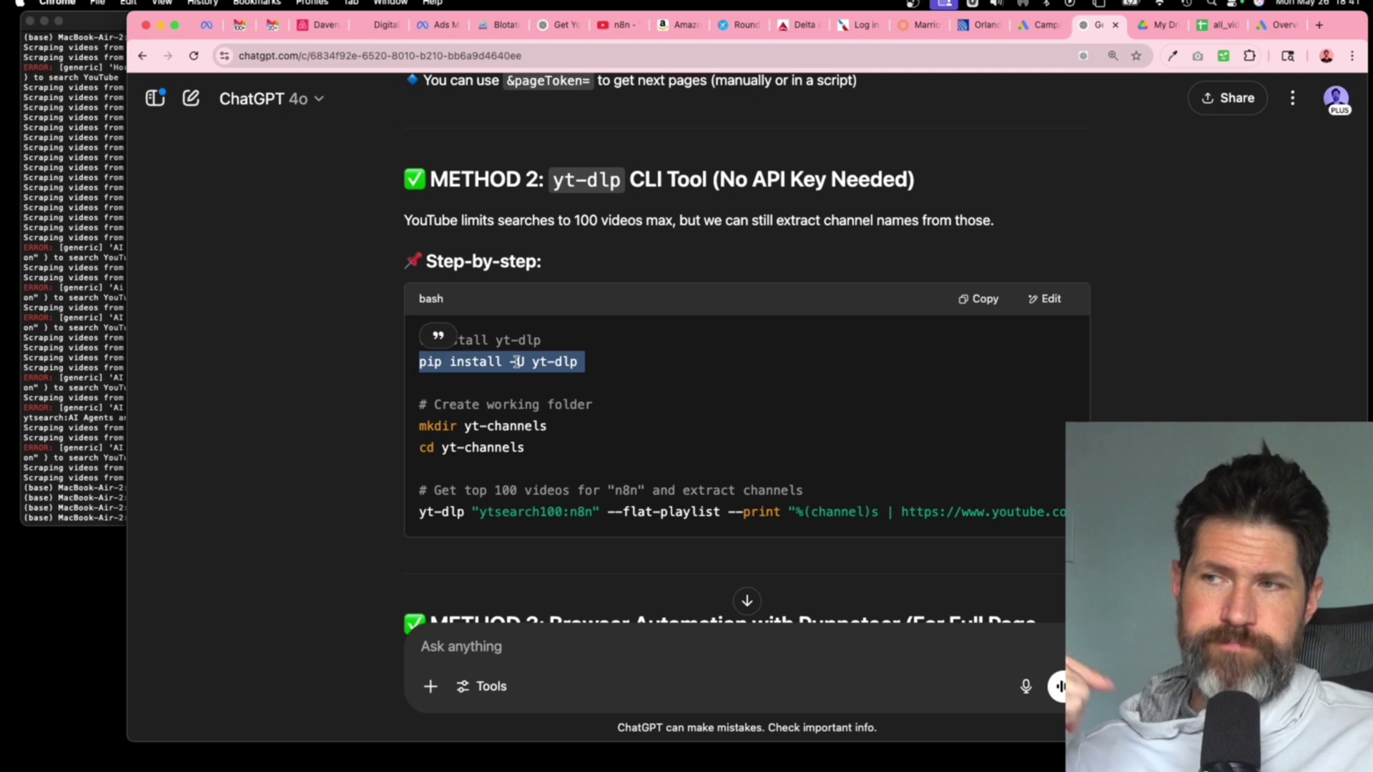
click(378, 362)
scroll(378, 361, down, 7)
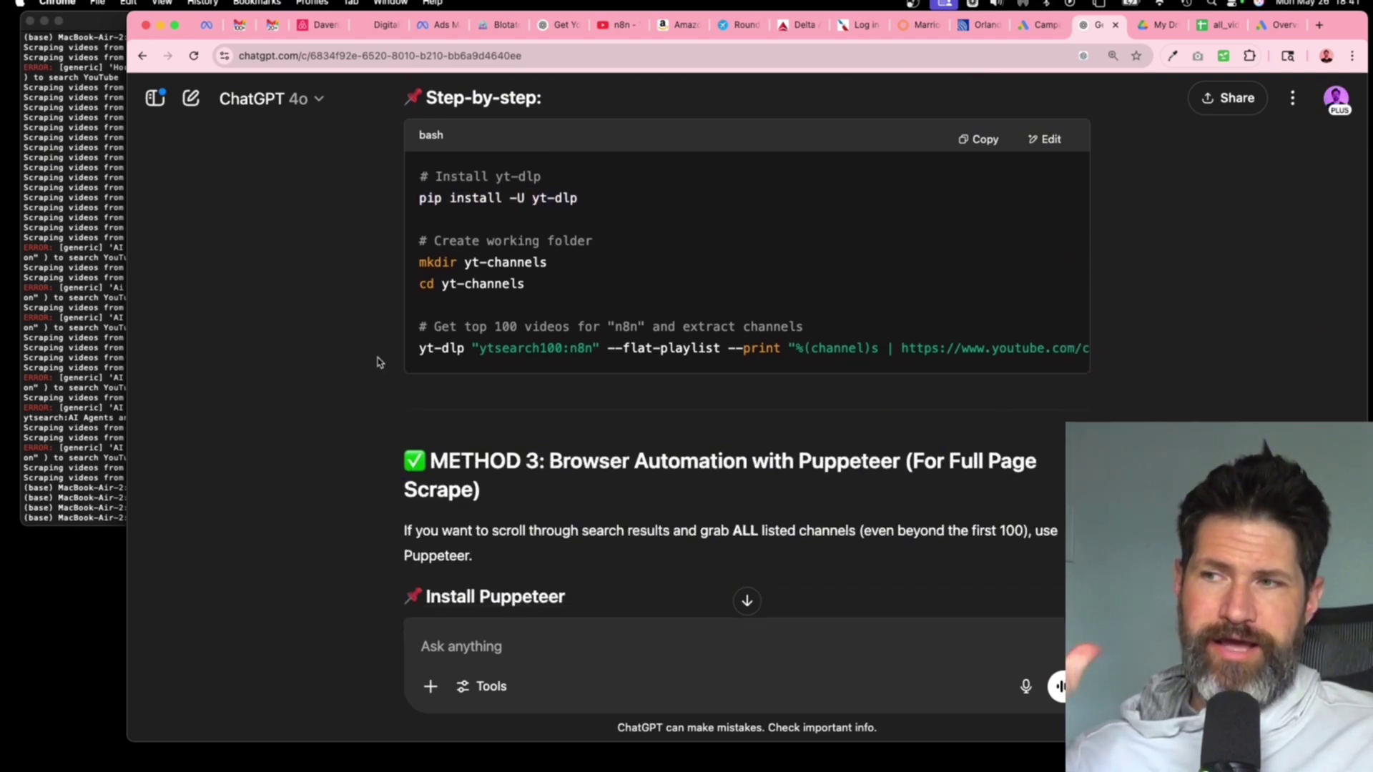
scroll(378, 362, down, 2)
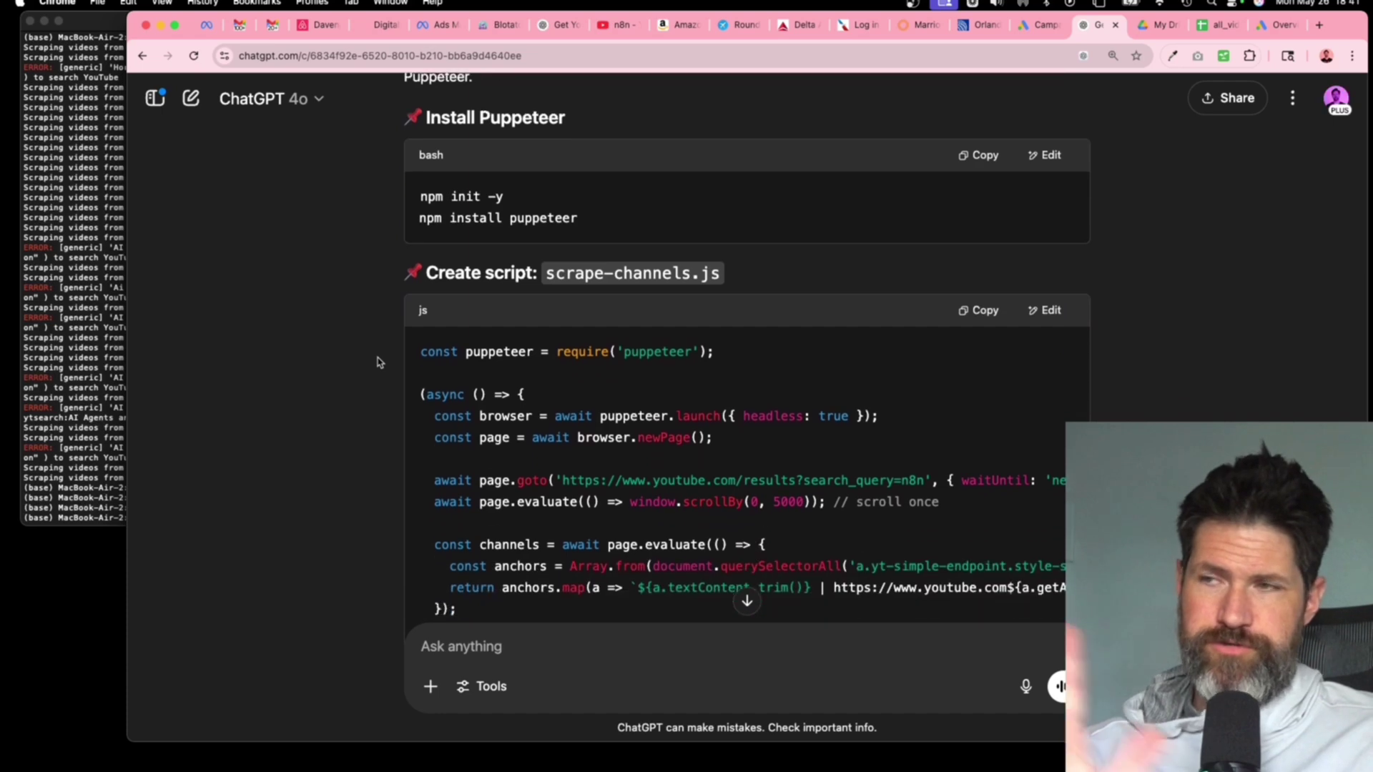
- Examine the reply's Puppeteer browser automation method and its METHOD 2 yt-dlp CLI Tool section with the channel extraction commands
scroll(379, 361, up, 5)
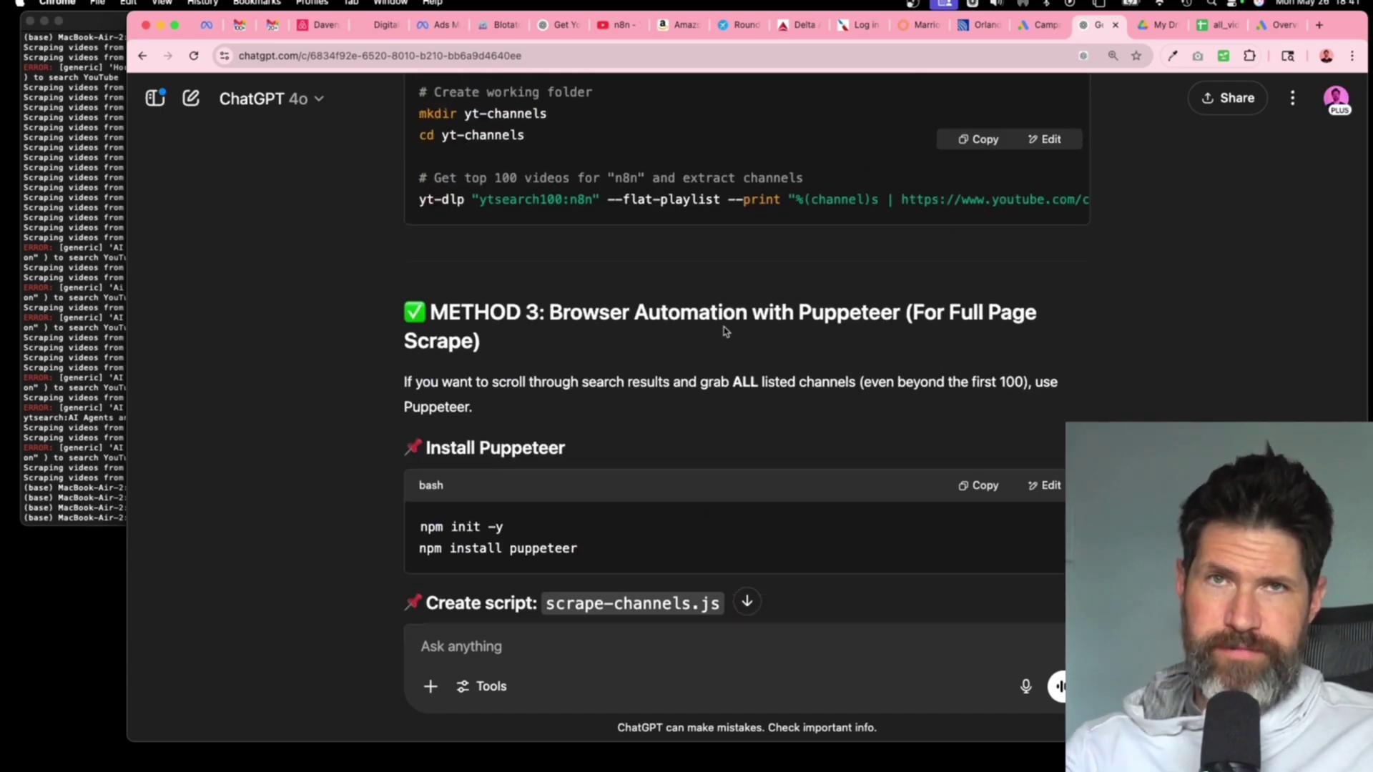
triple_click(724, 330)
click(328, 319)
scroll(328, 319, up, 5)
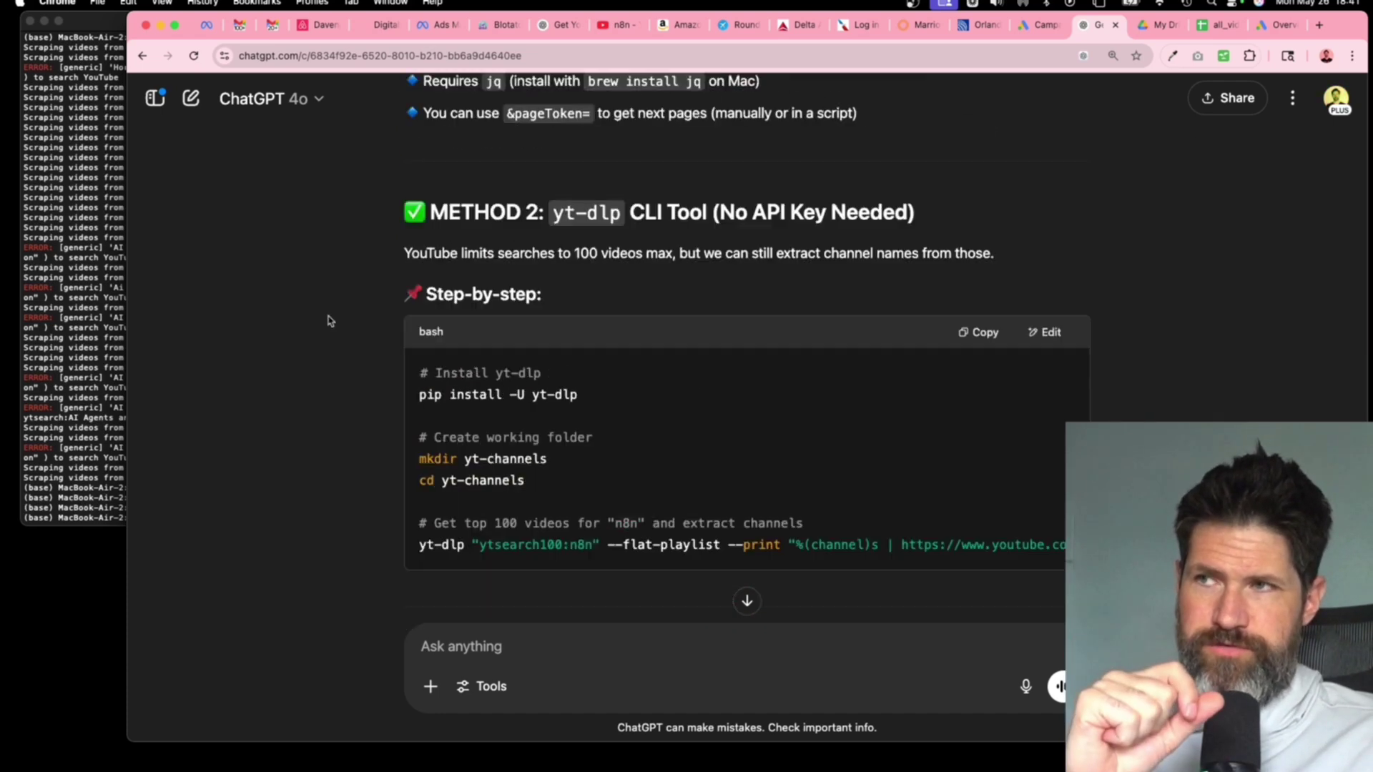
triple_click(640, 248)
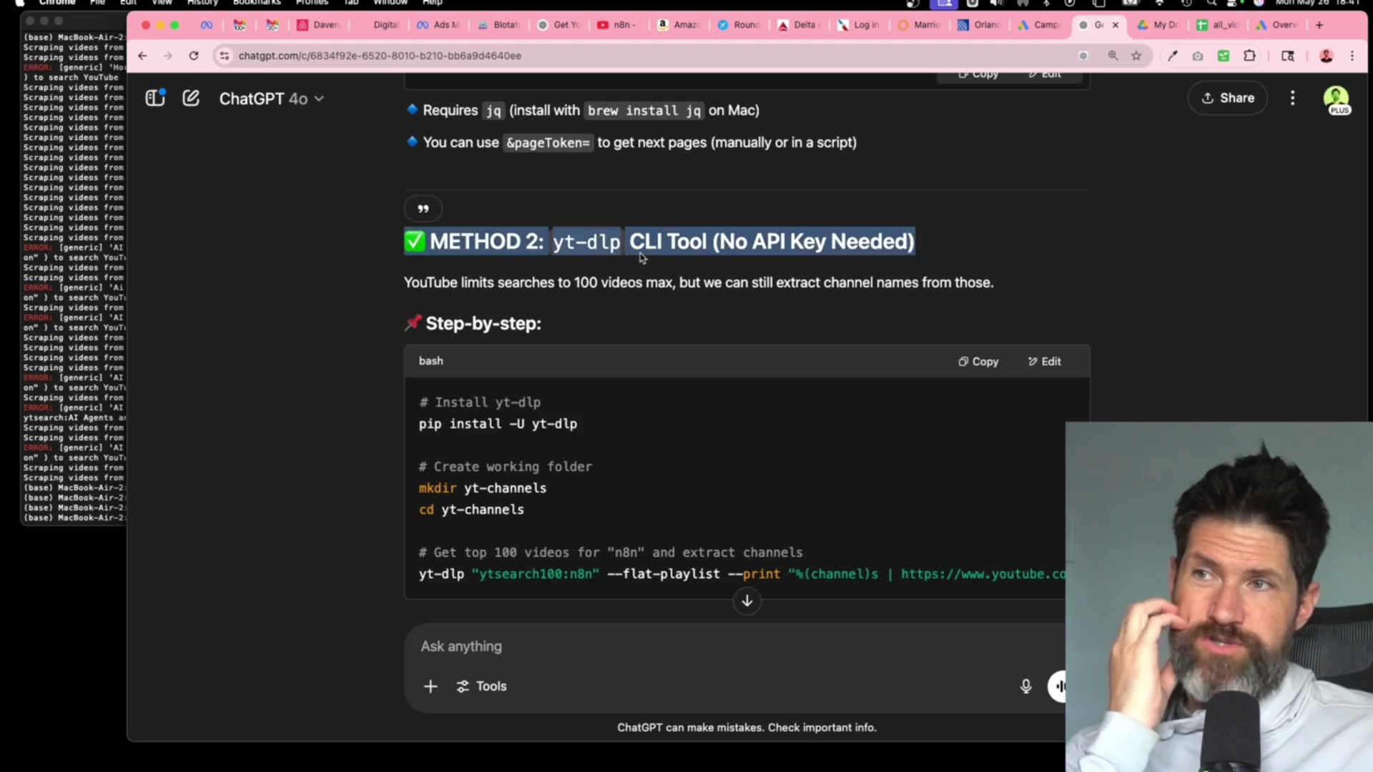
click(640, 249)
drag(629, 240, 710, 241)
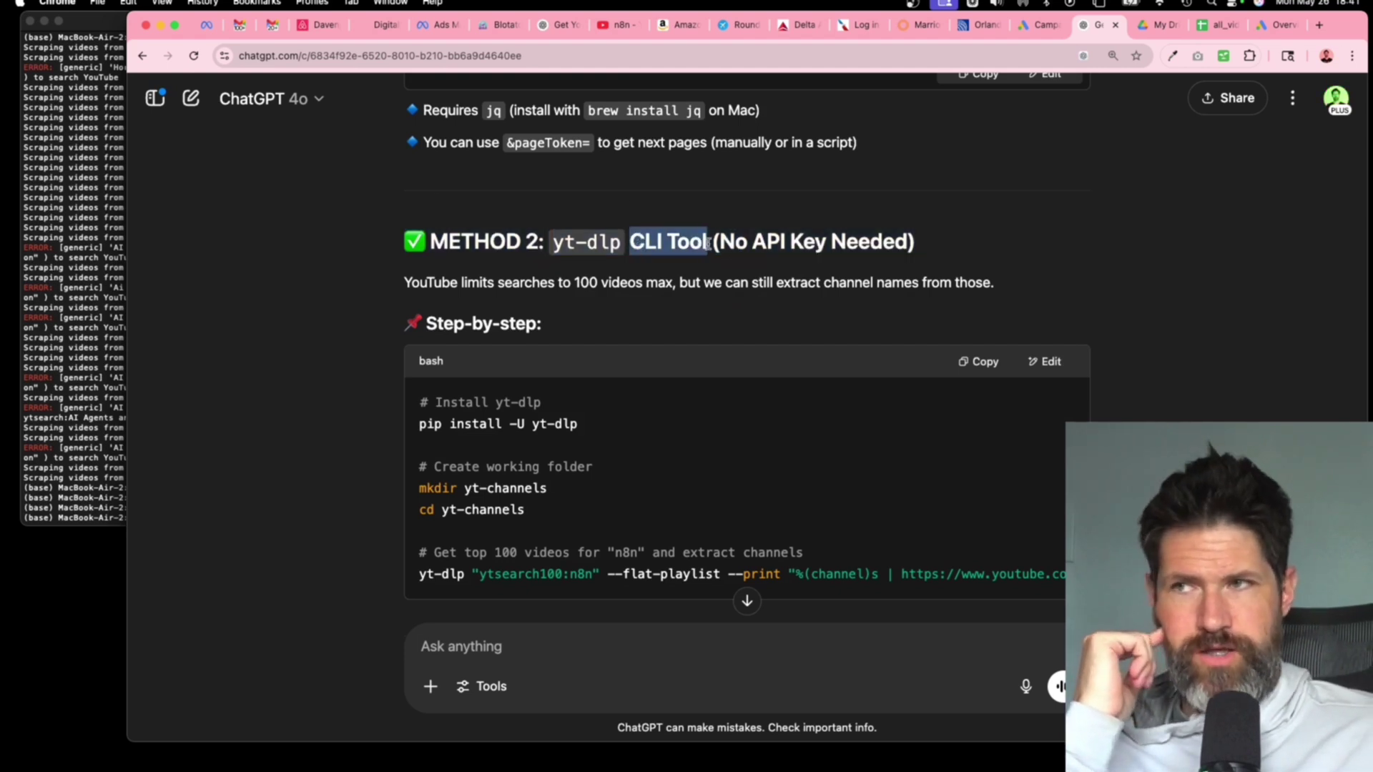
click(284, 245)
- Switch to the all_videos spreadsheet in Google Sheets and examine the scraped video titles and links through the last row and back to A1
click(92, 246)
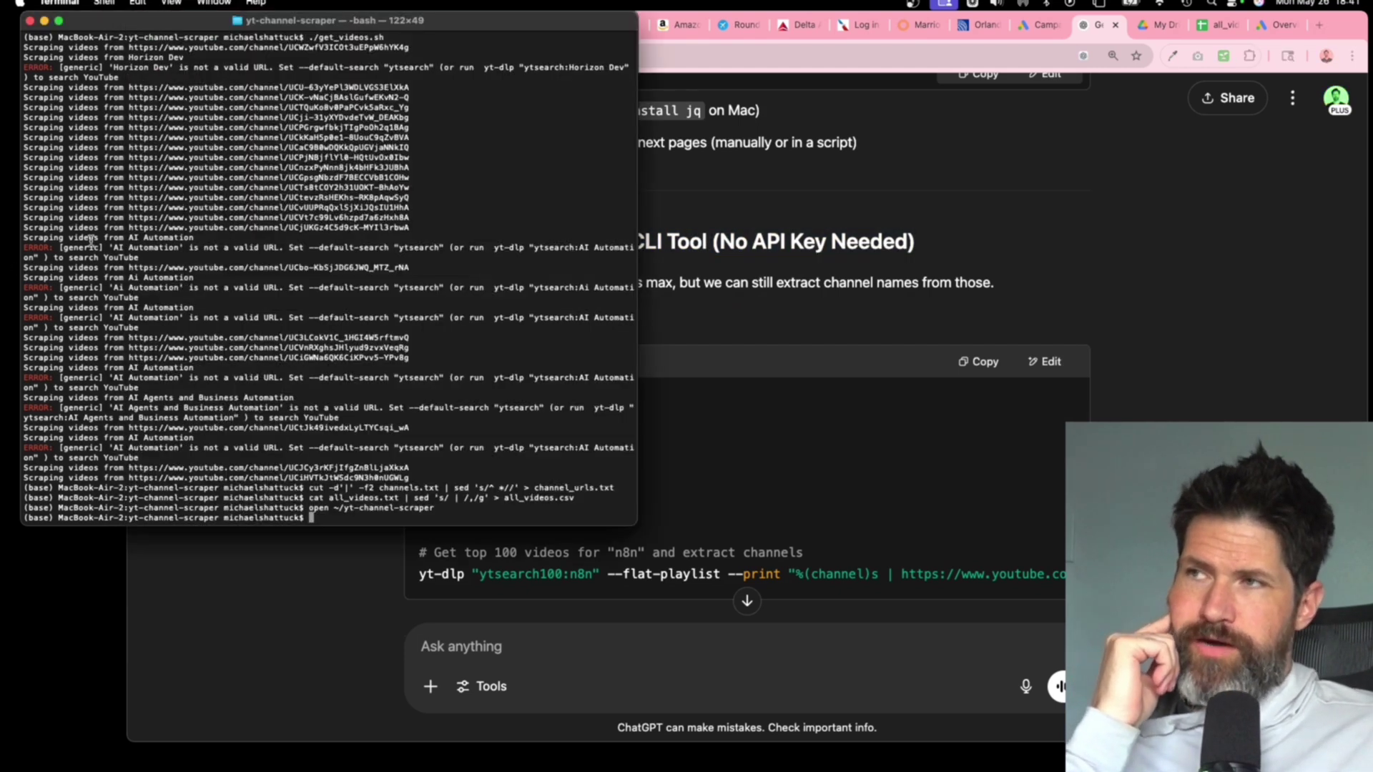
click(882, 315)
key(ctrl+Tab)
key(ctrl+Tab)
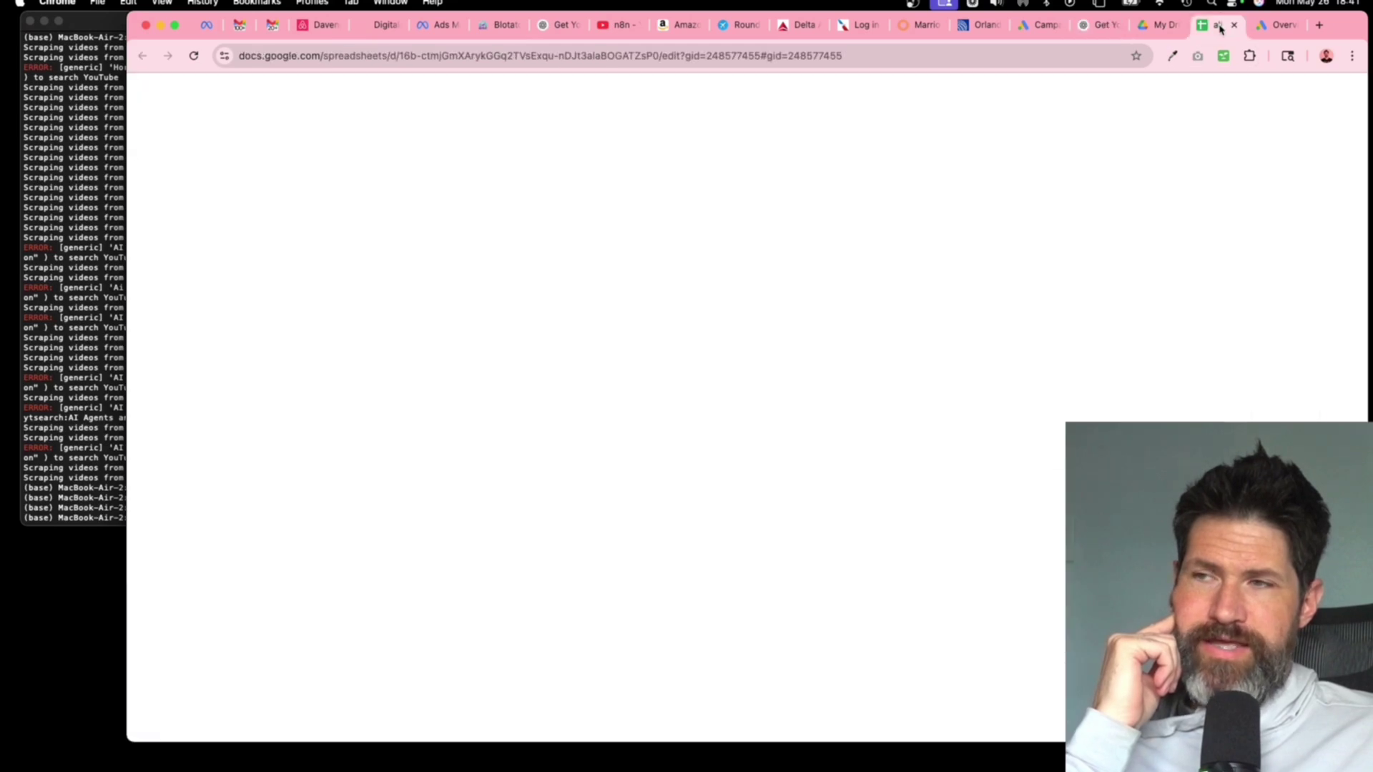
click(425, 361)
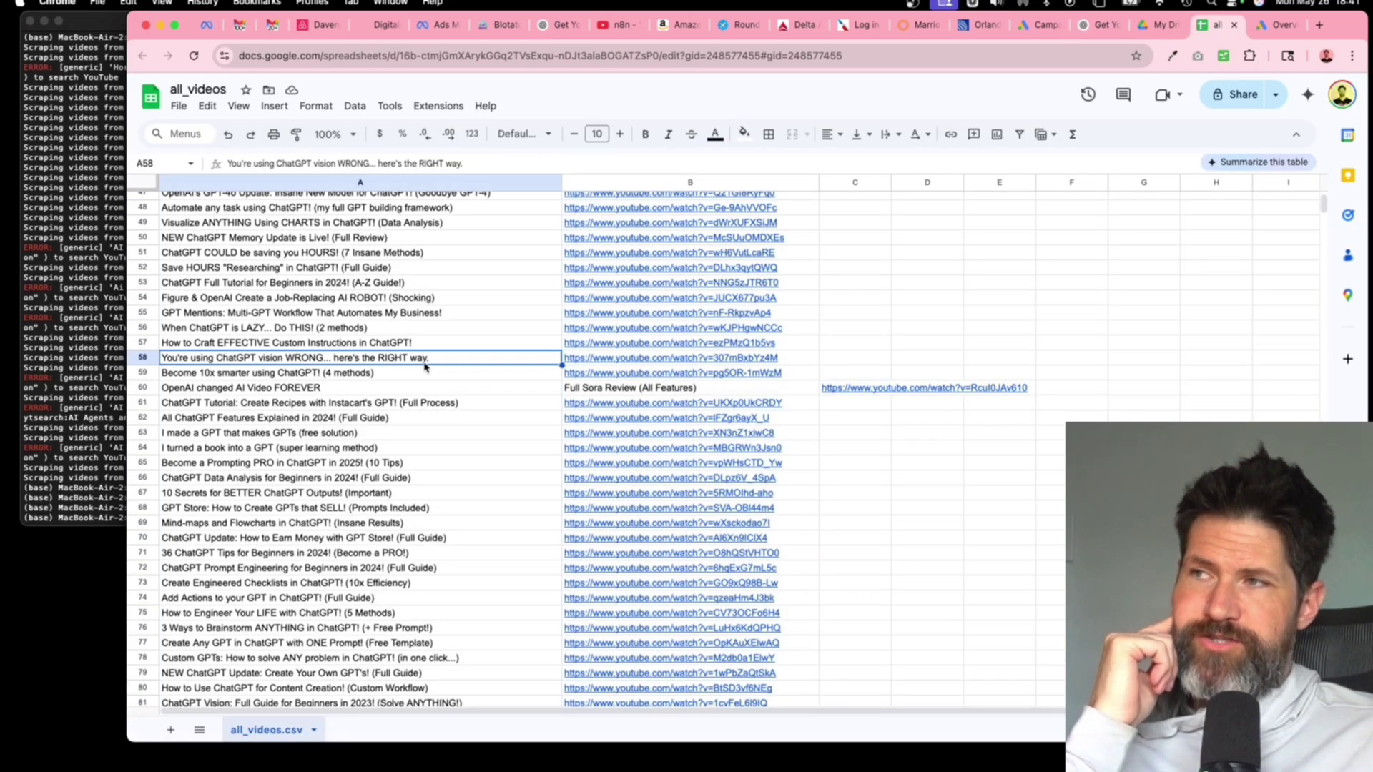
scroll(426, 366, down, 20)
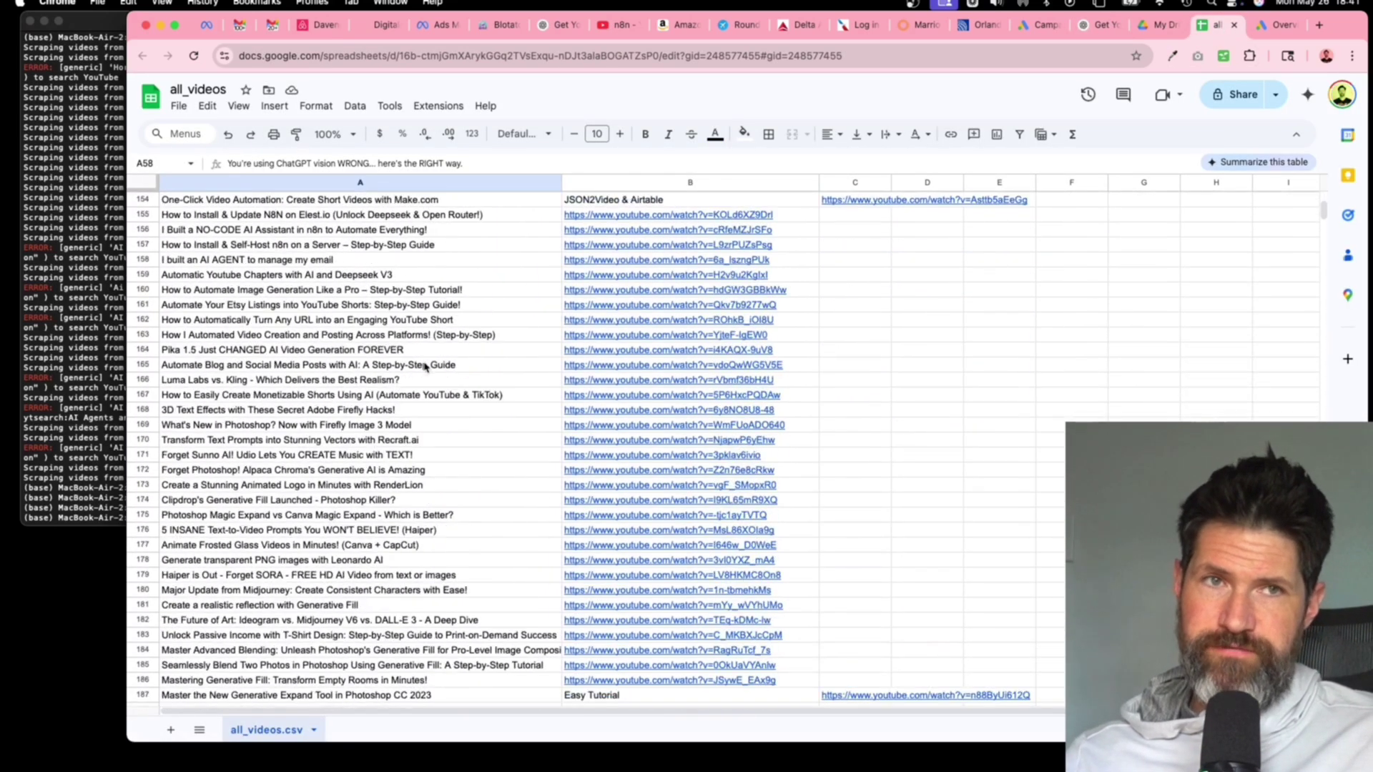
scroll(426, 366, down, 20)
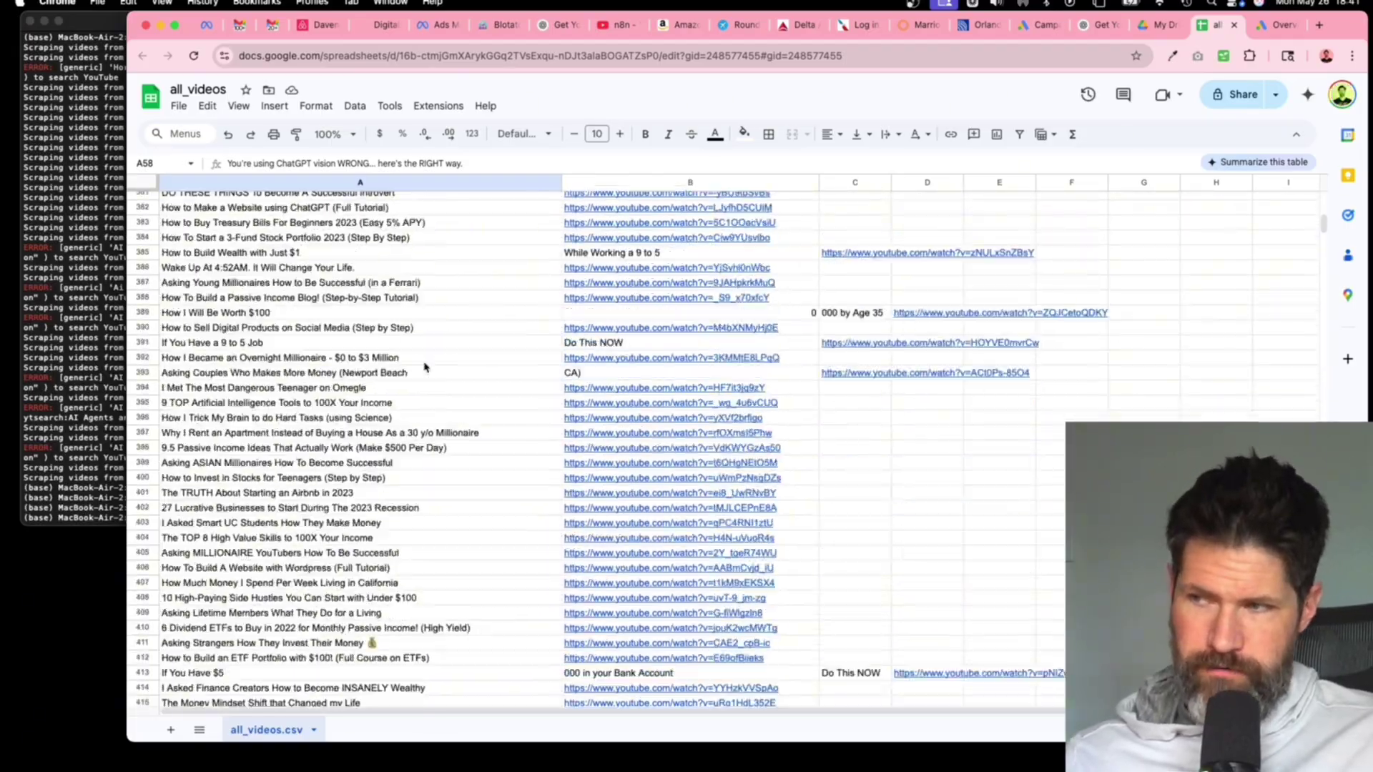
scroll(426, 367, down, 20)
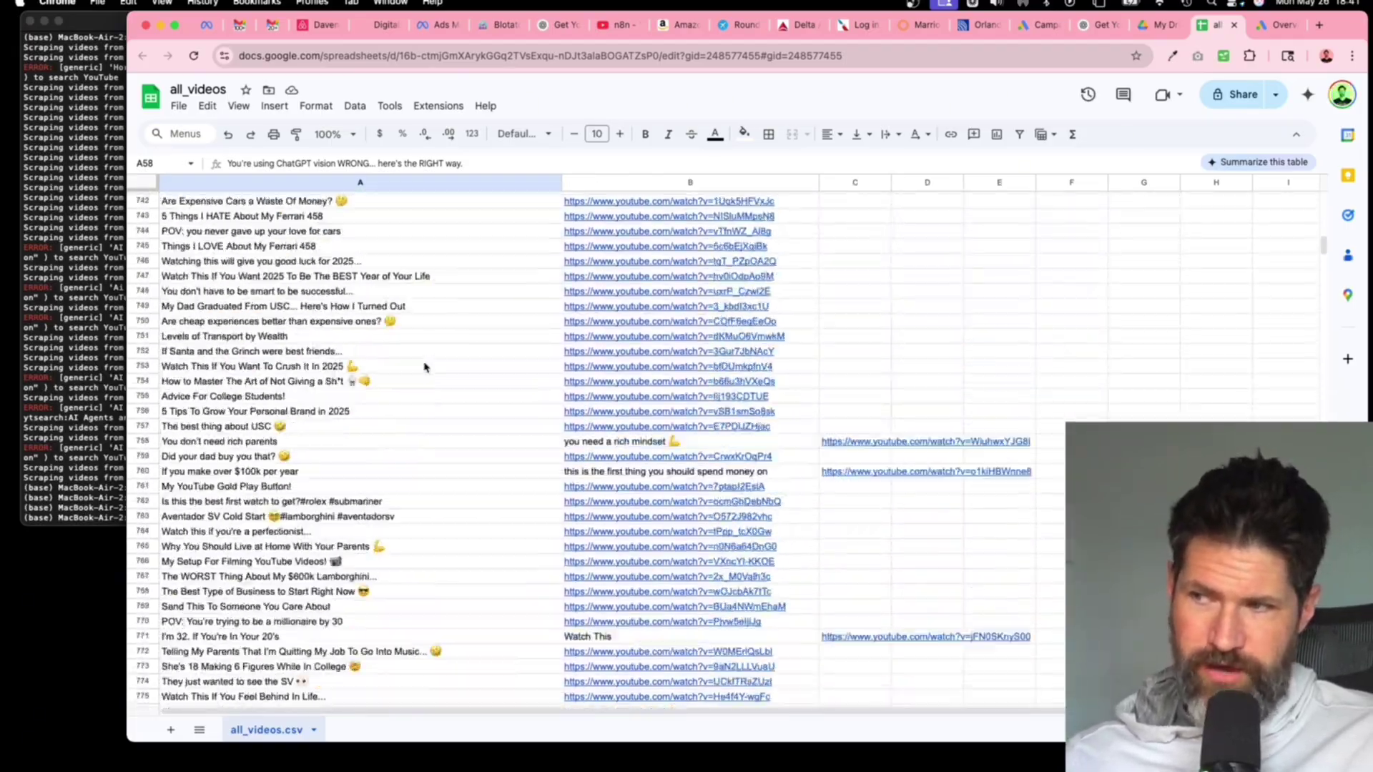
scroll(425, 367, down, 20)
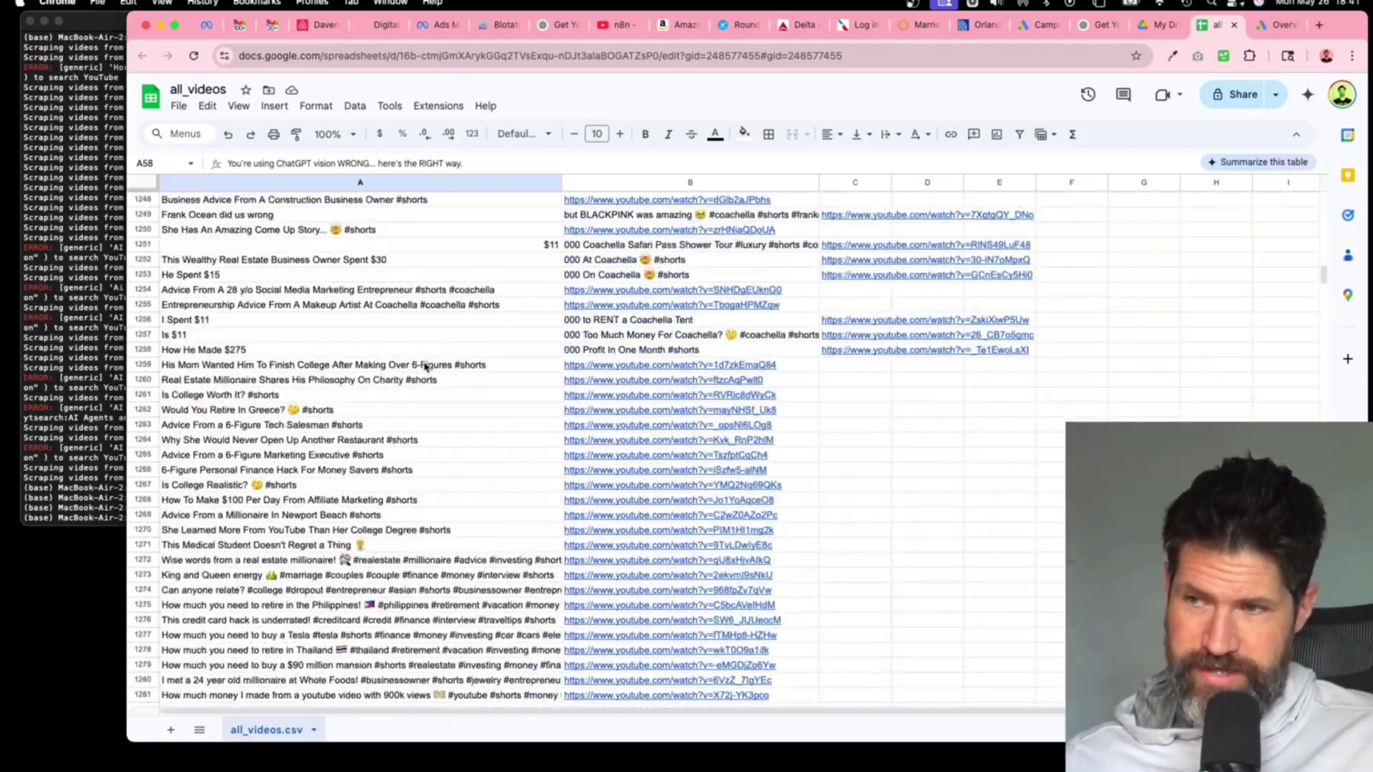
scroll(426, 366, down, 20)
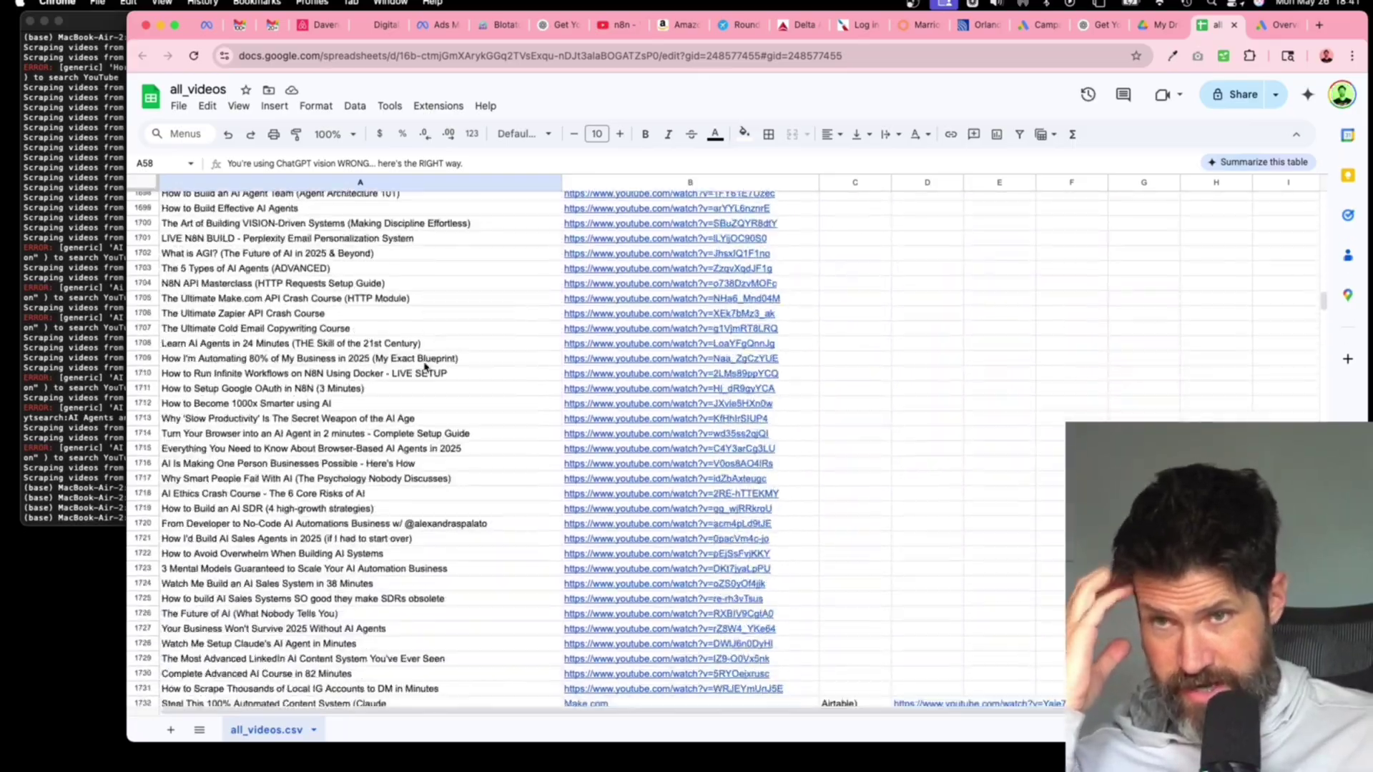
scroll(426, 367, down, 20)
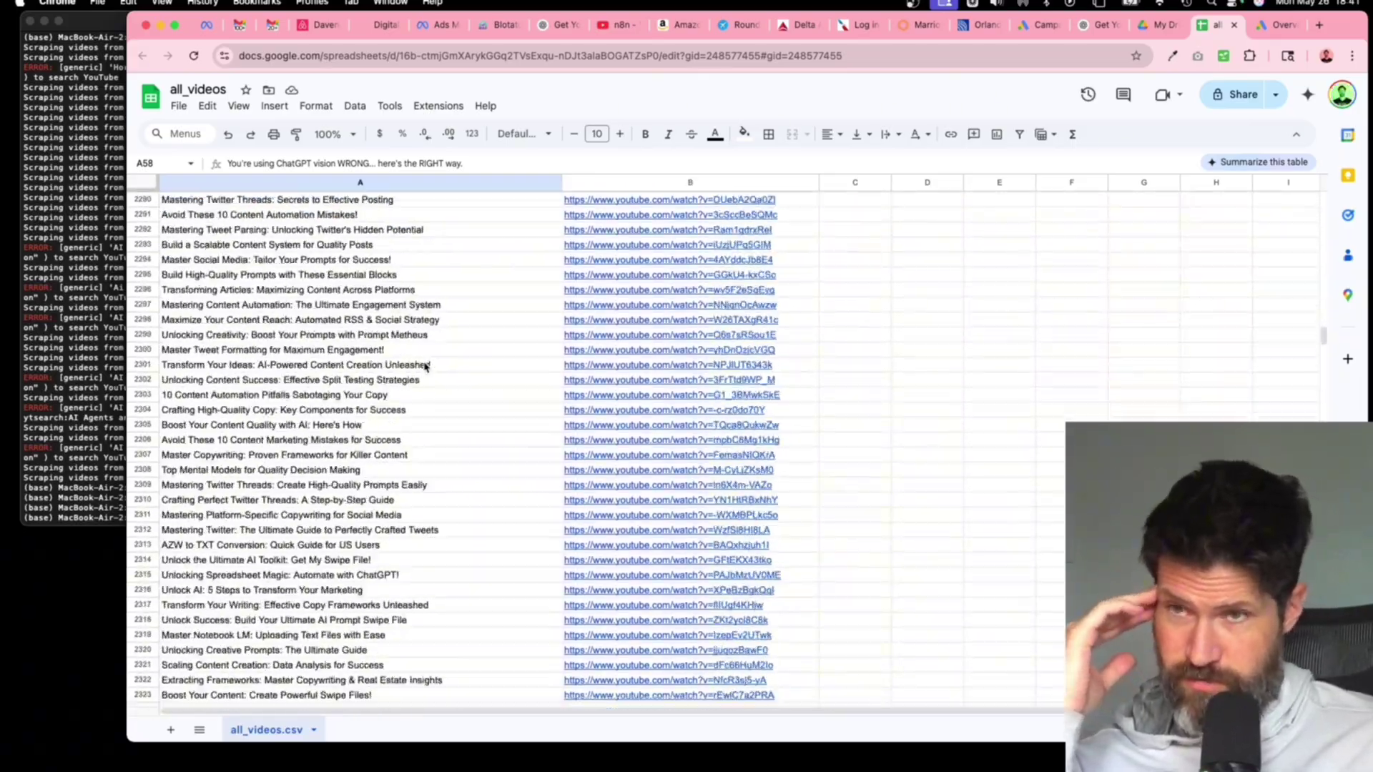
scroll(425, 367, down, 20)
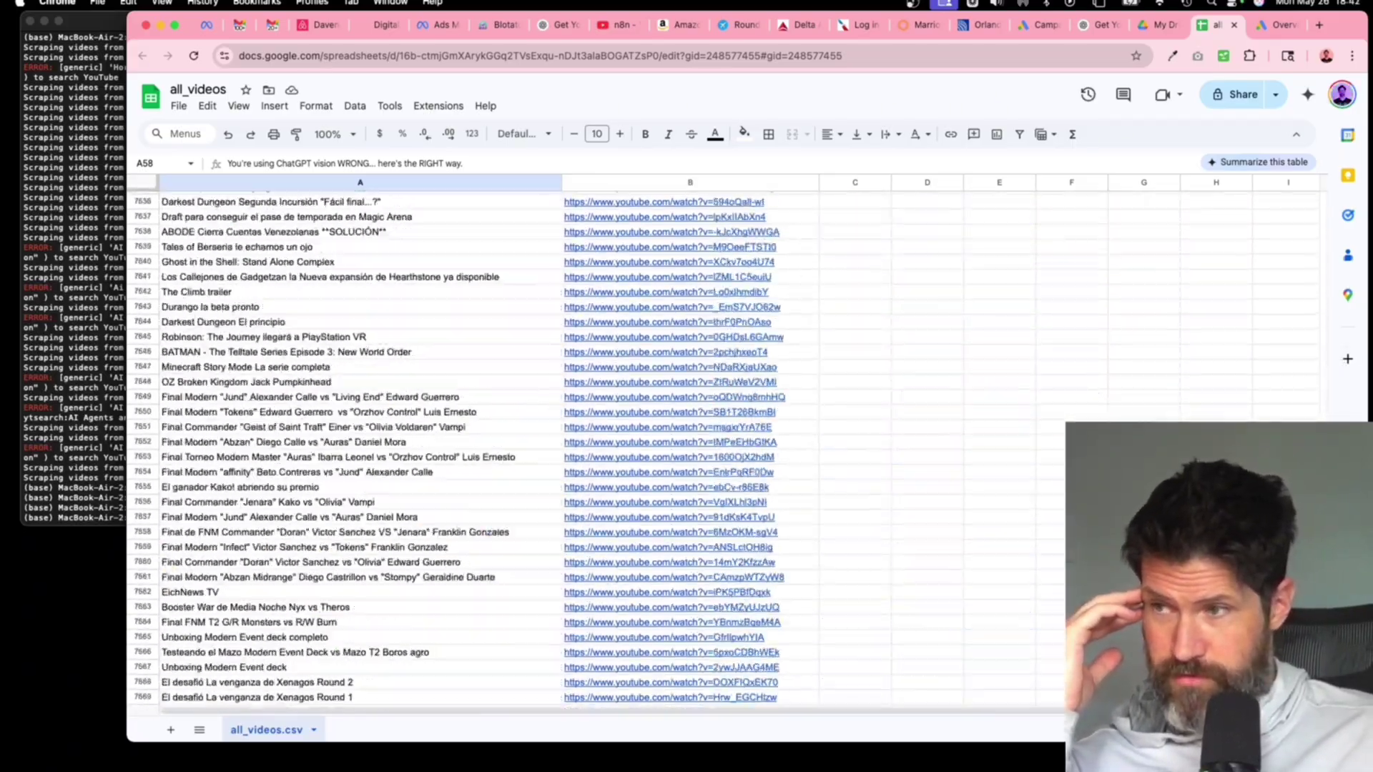
scroll(472, 429, down, 20)
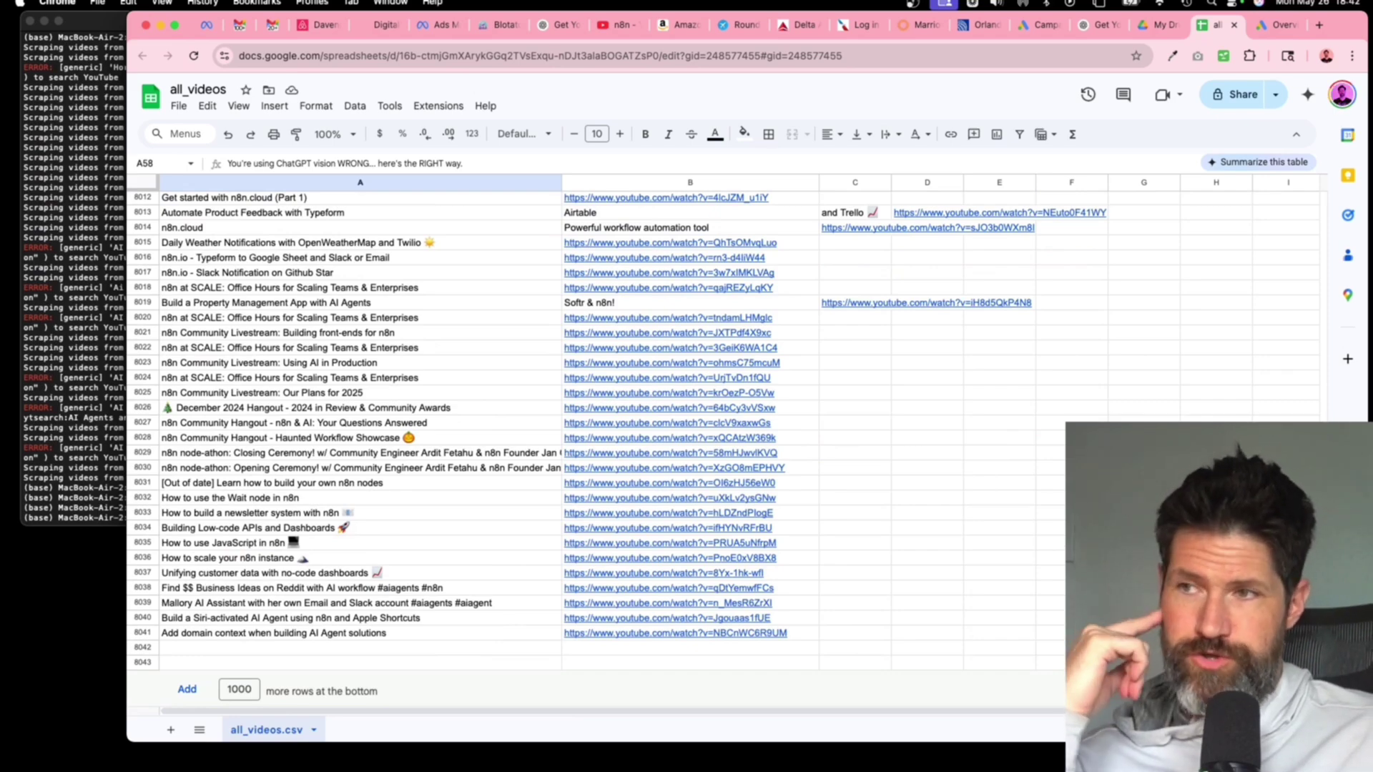
scroll(820, 183, up, 20)
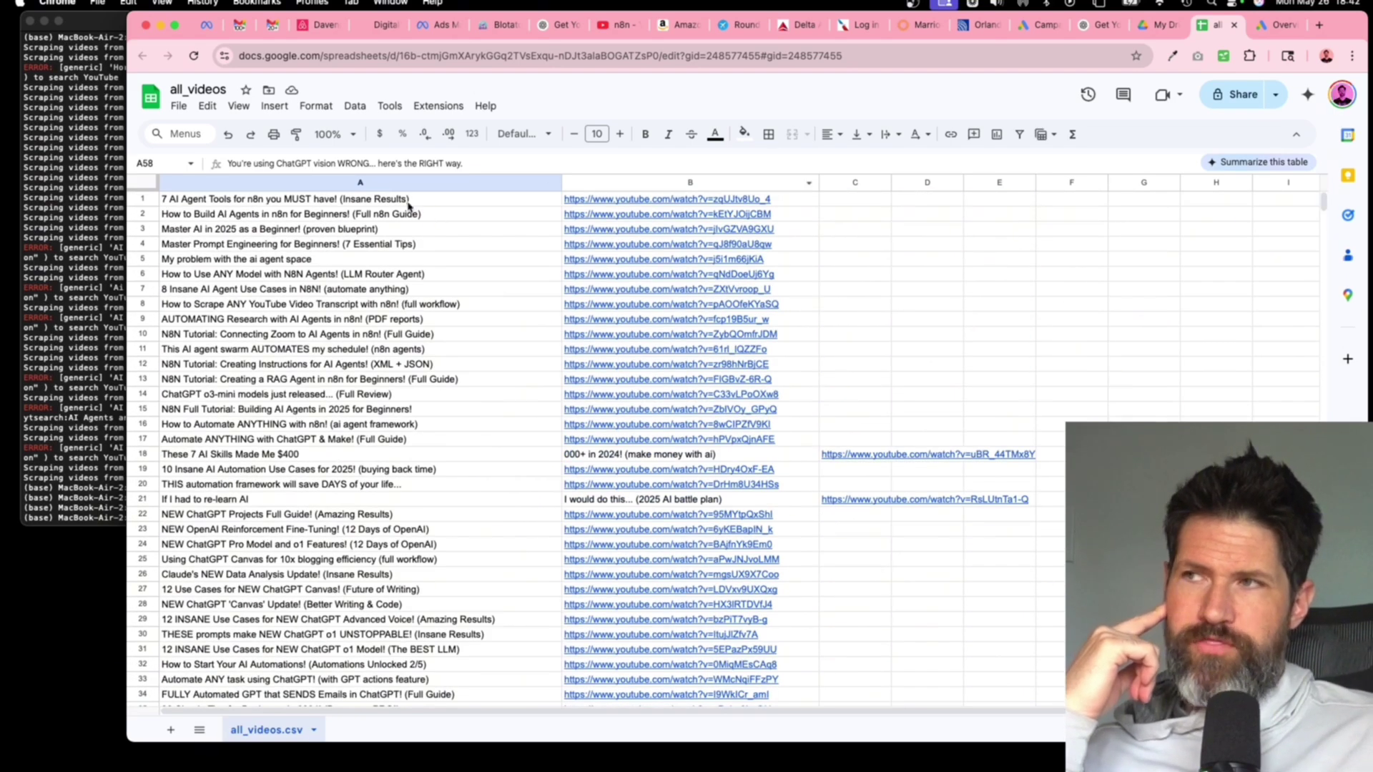
click(402, 202)
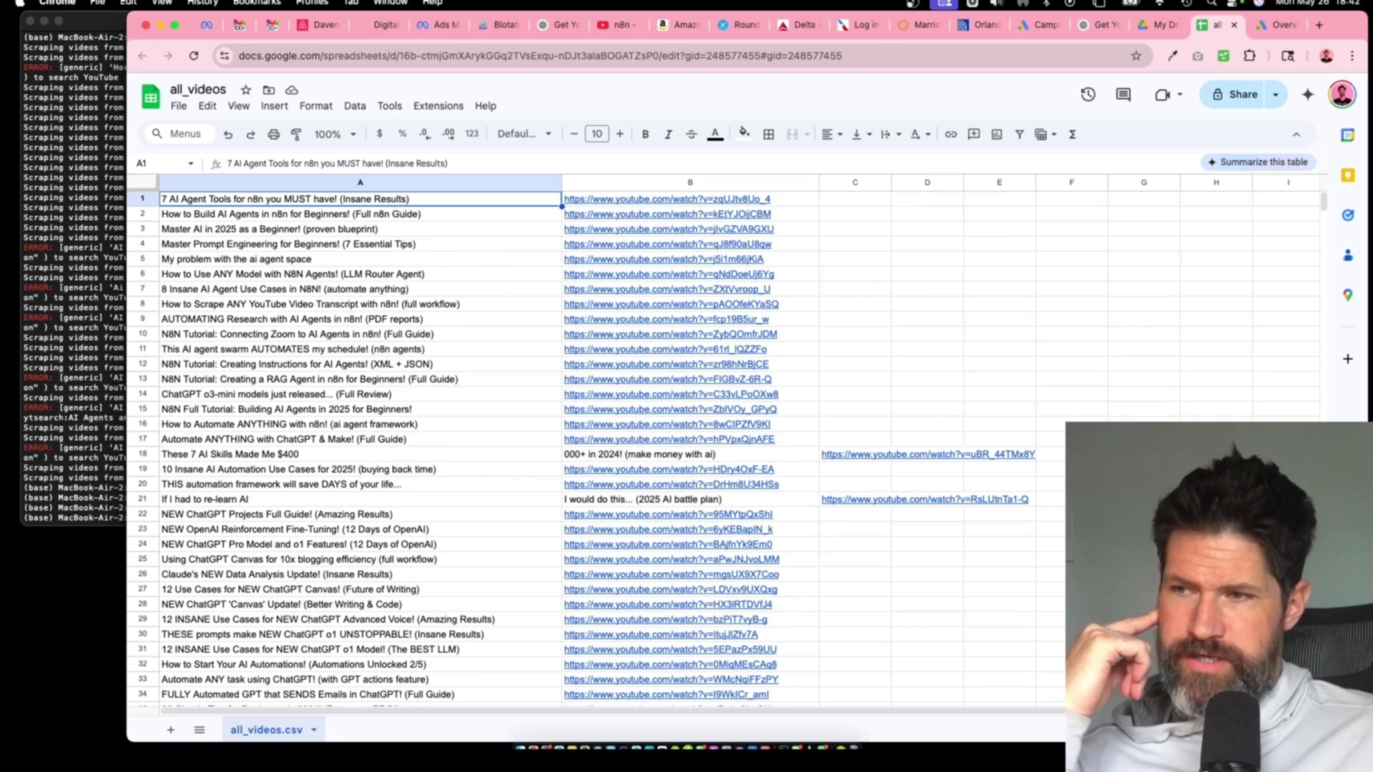
- Switch to Terminal and rerun open ~/yt-channel-scraper to show the scraper's folder in Finder
click(504, 733)
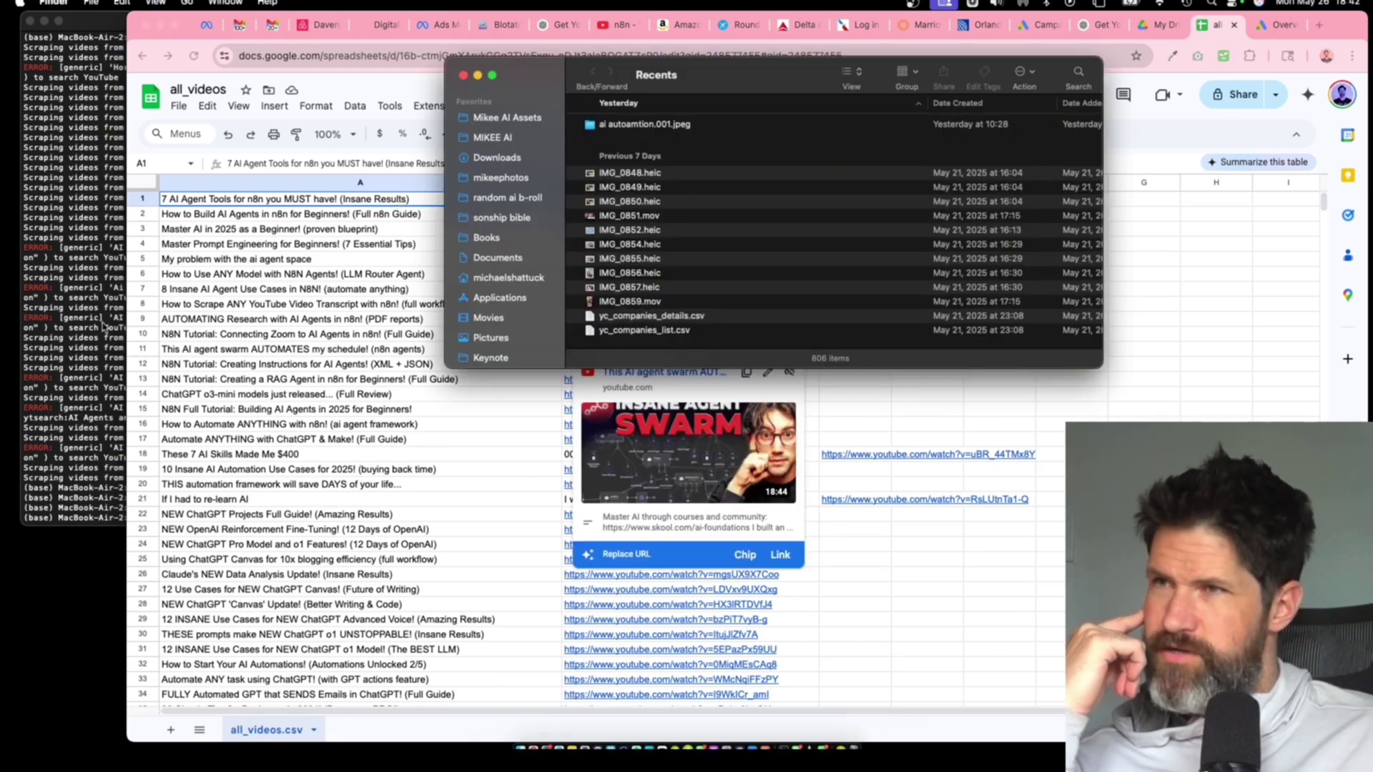
click(60, 321)
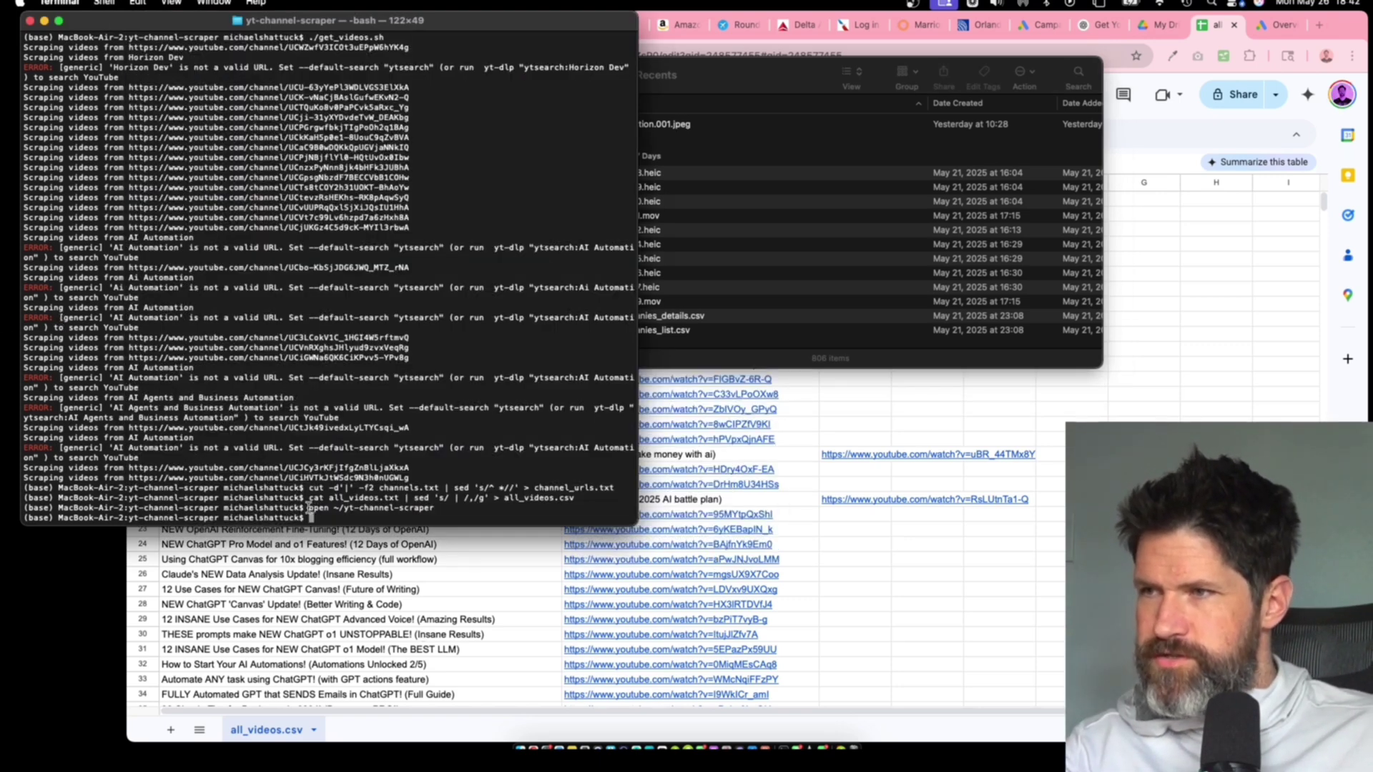
key(Up)
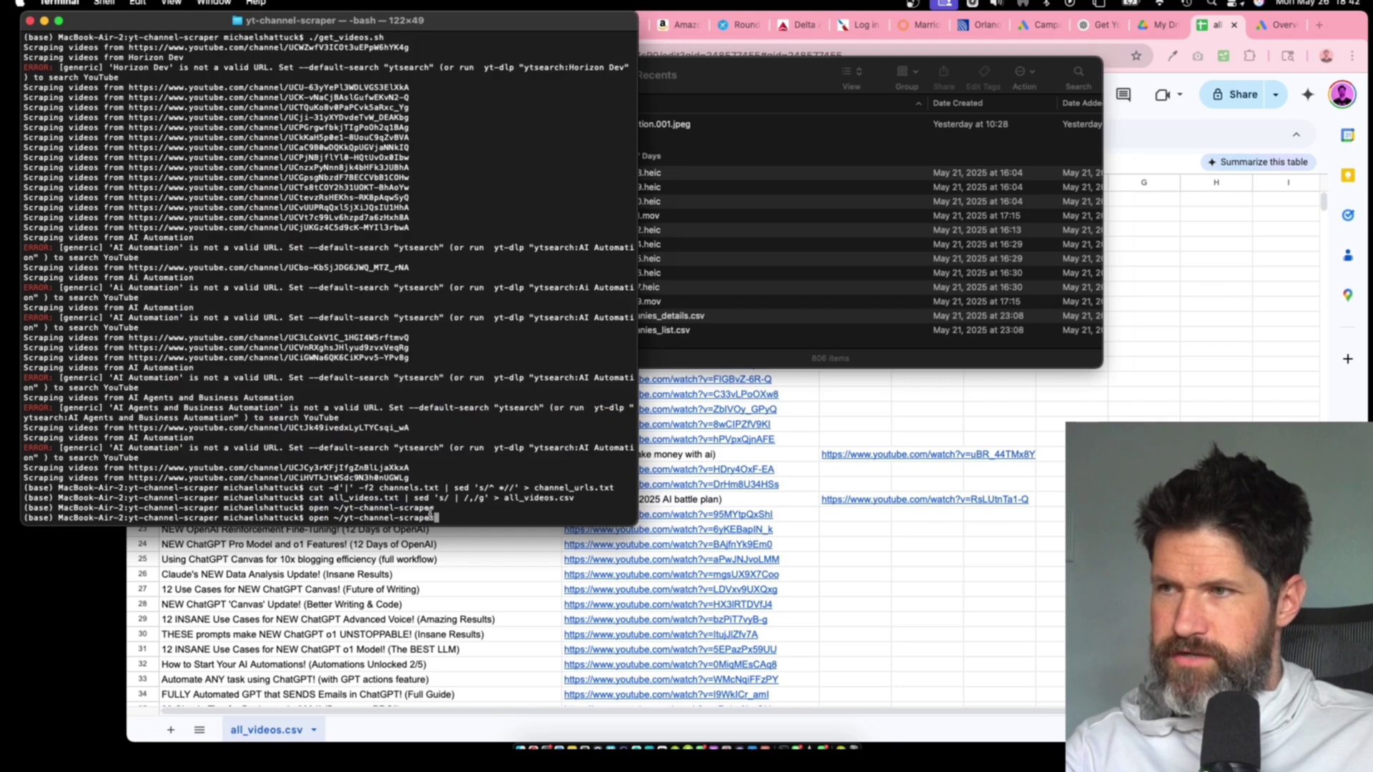
key(Return)
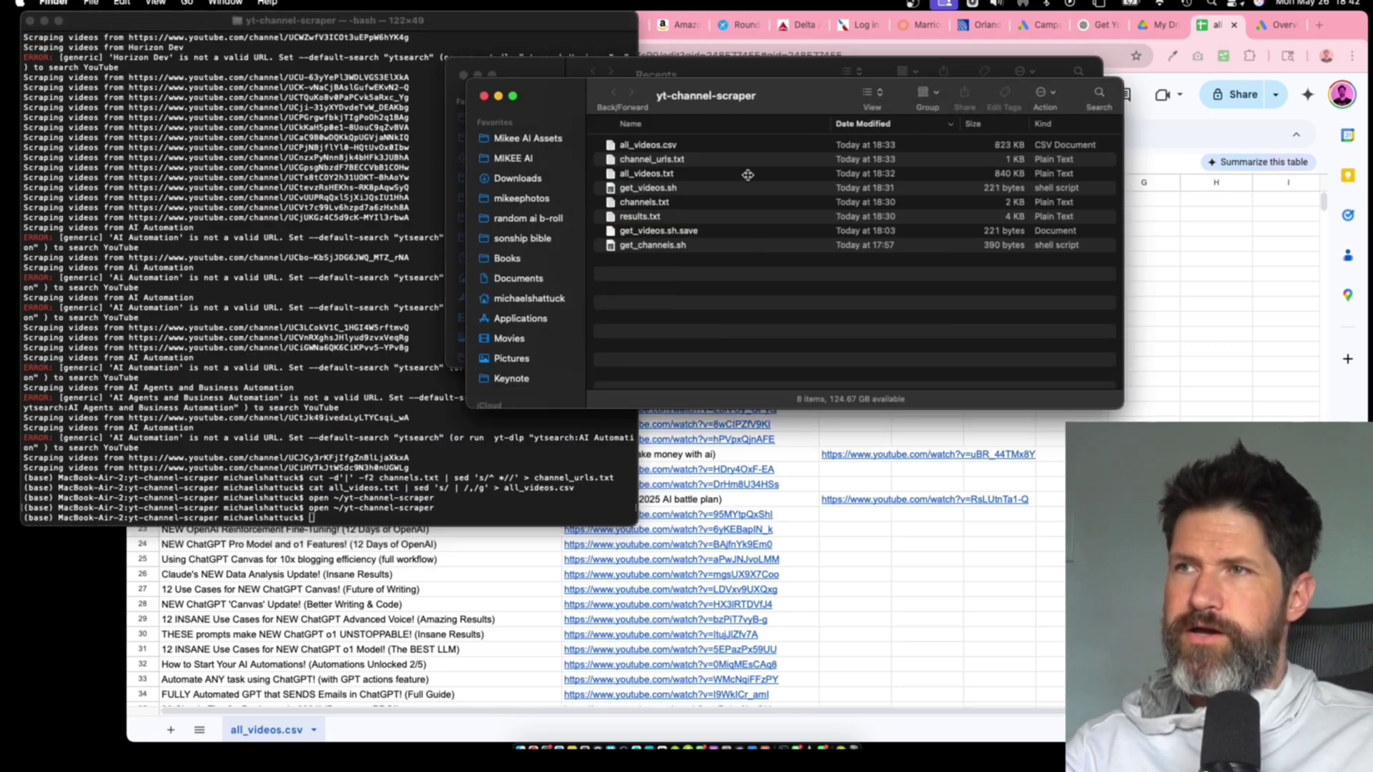
- Preview all_videos.csv from the yt-channel-scraper folder, and close the preview
click(626, 147)
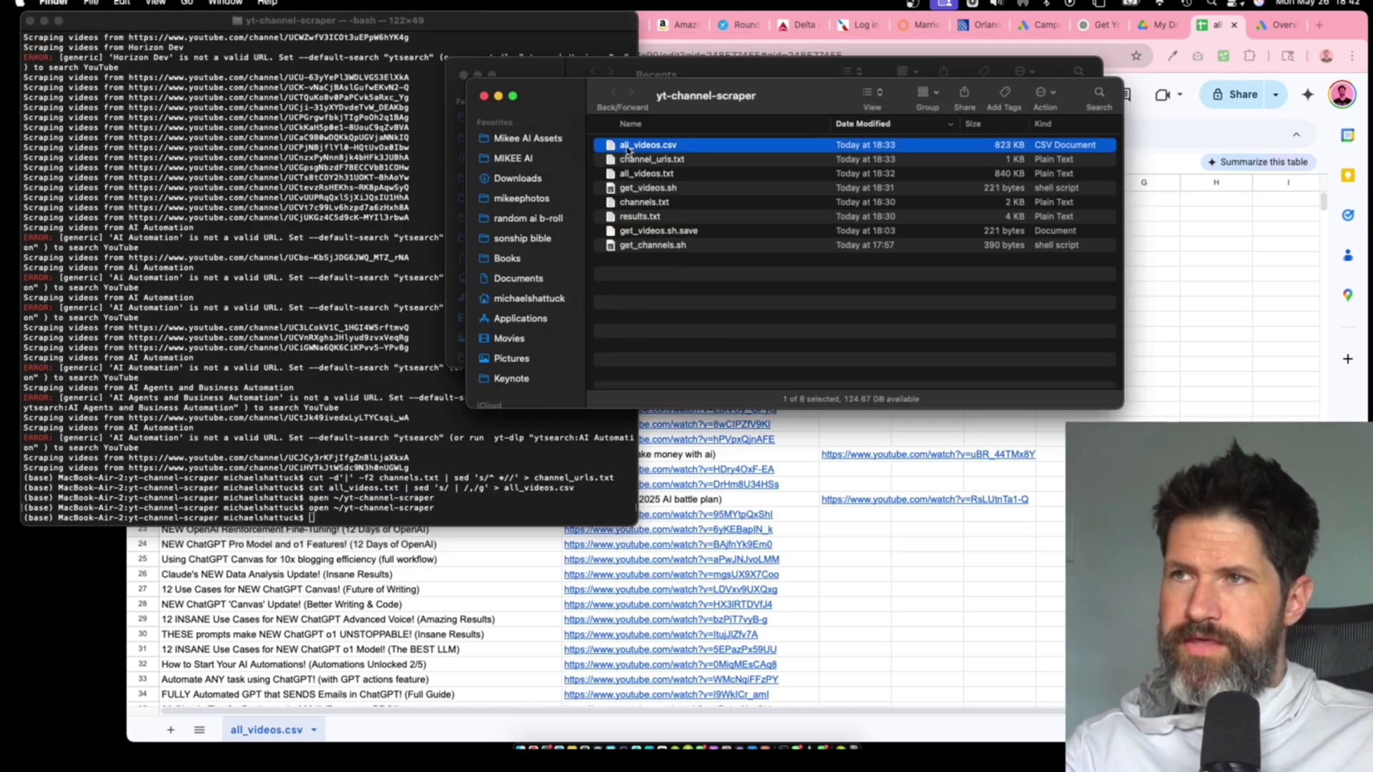
key(space)
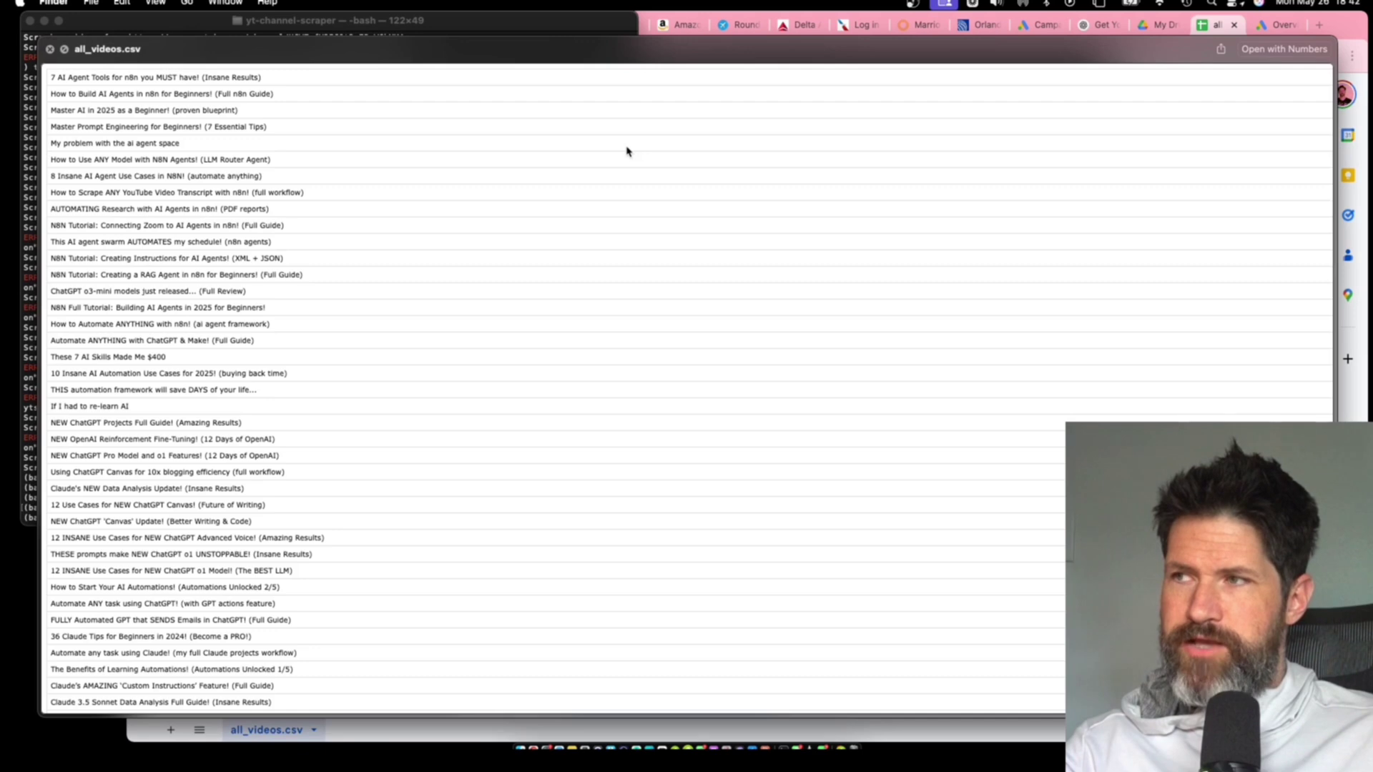
key(space)
- Preview channel_urls.txt, examine its whole list of channel URLs, and close the preview
click(651, 162)
key(space)
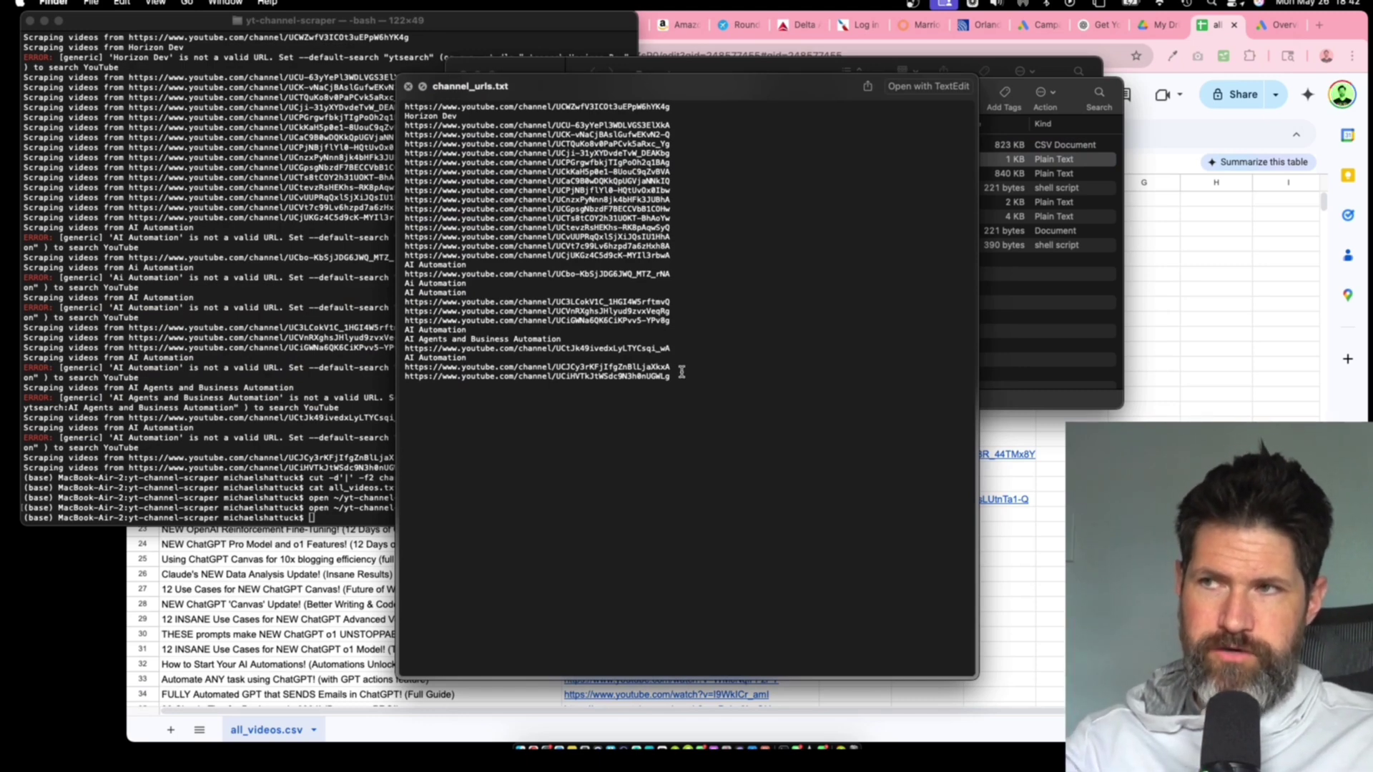
drag(679, 381, 399, 96)
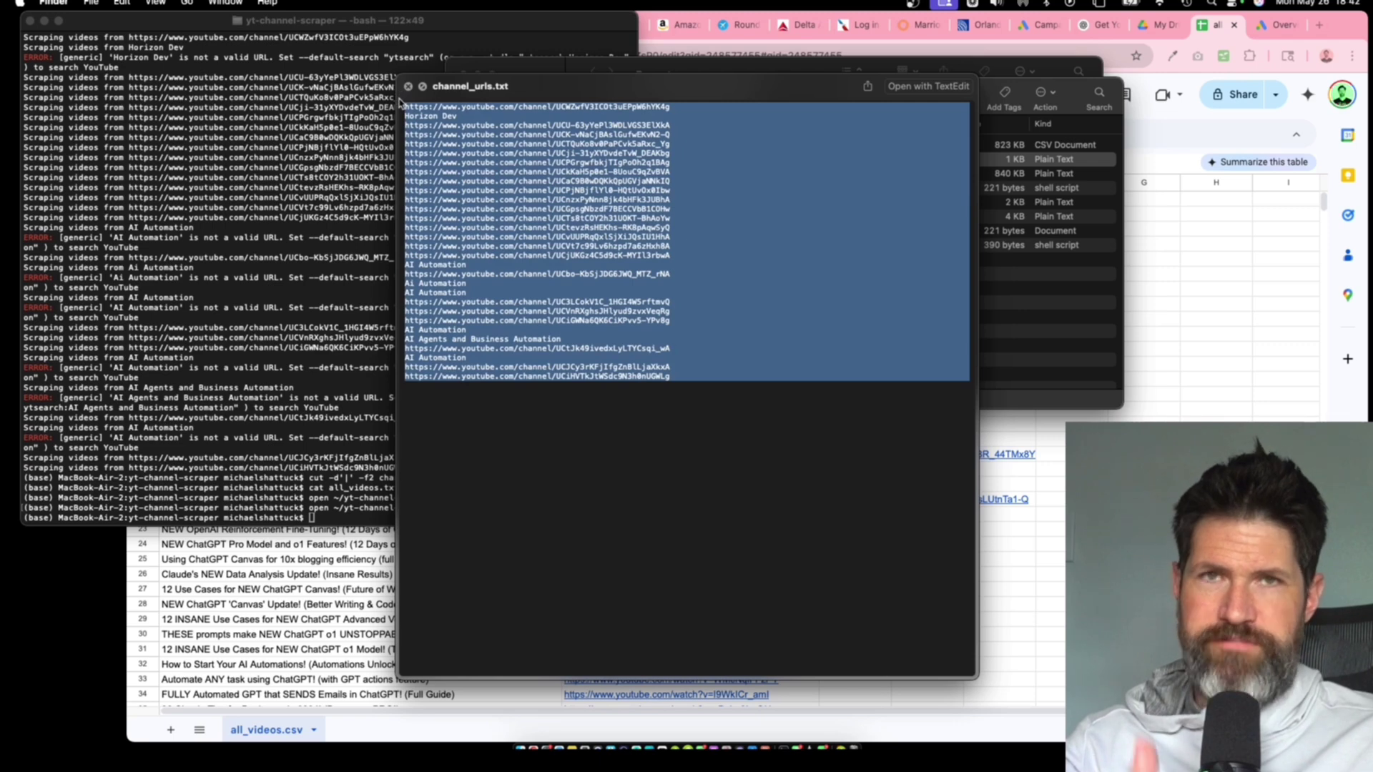
click(399, 100)
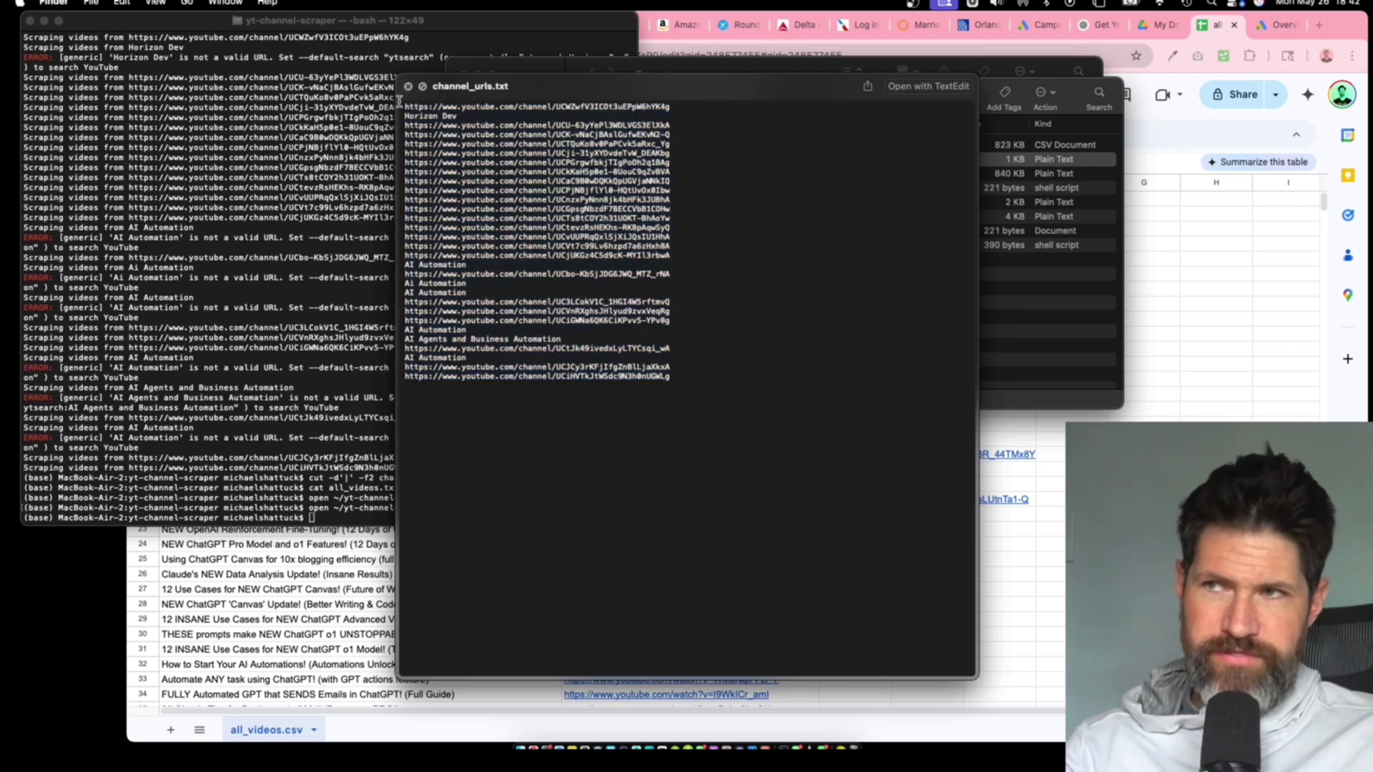
click(409, 87)
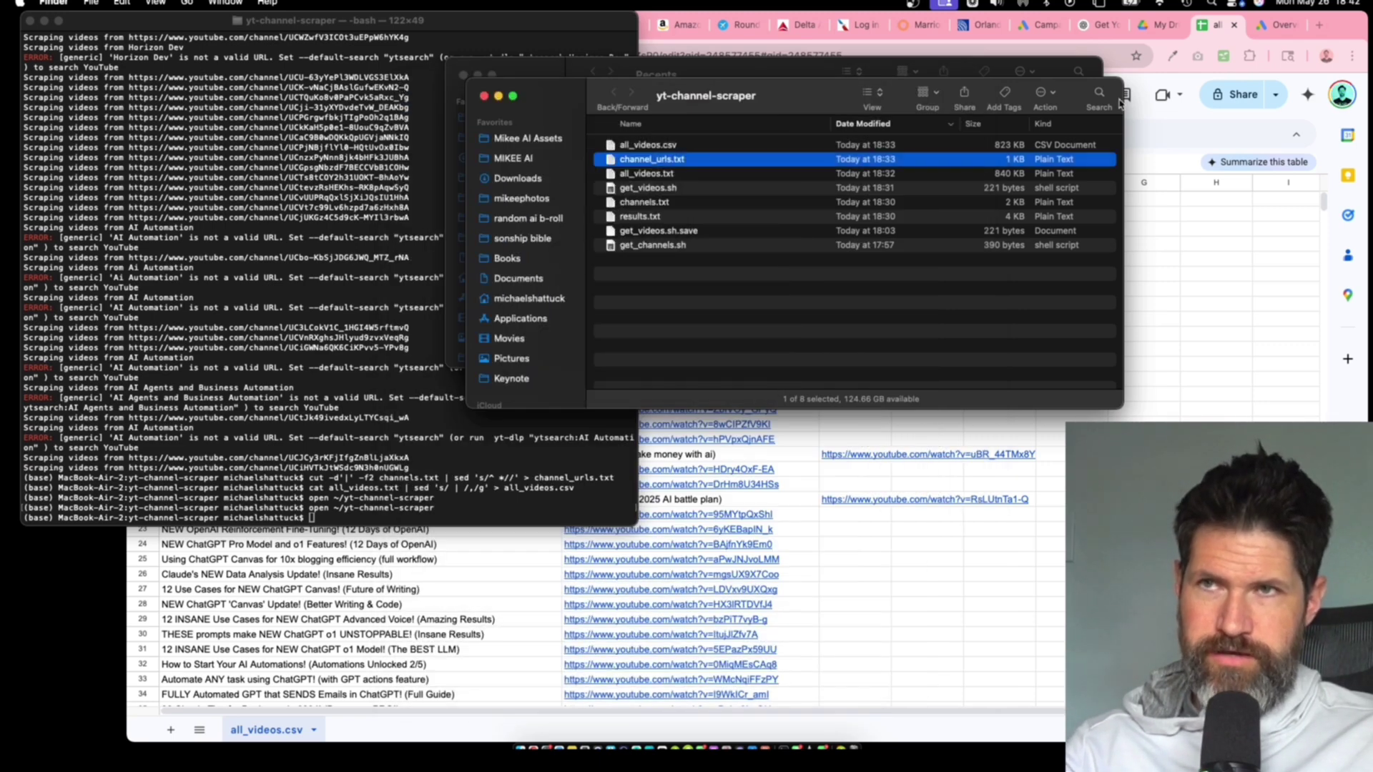
- Switch to Chrome's YouTube n8n search results and examine the videos and the channels that published them
click(1156, 117)
click(618, 25)
scroll(318, 292, up, 10)
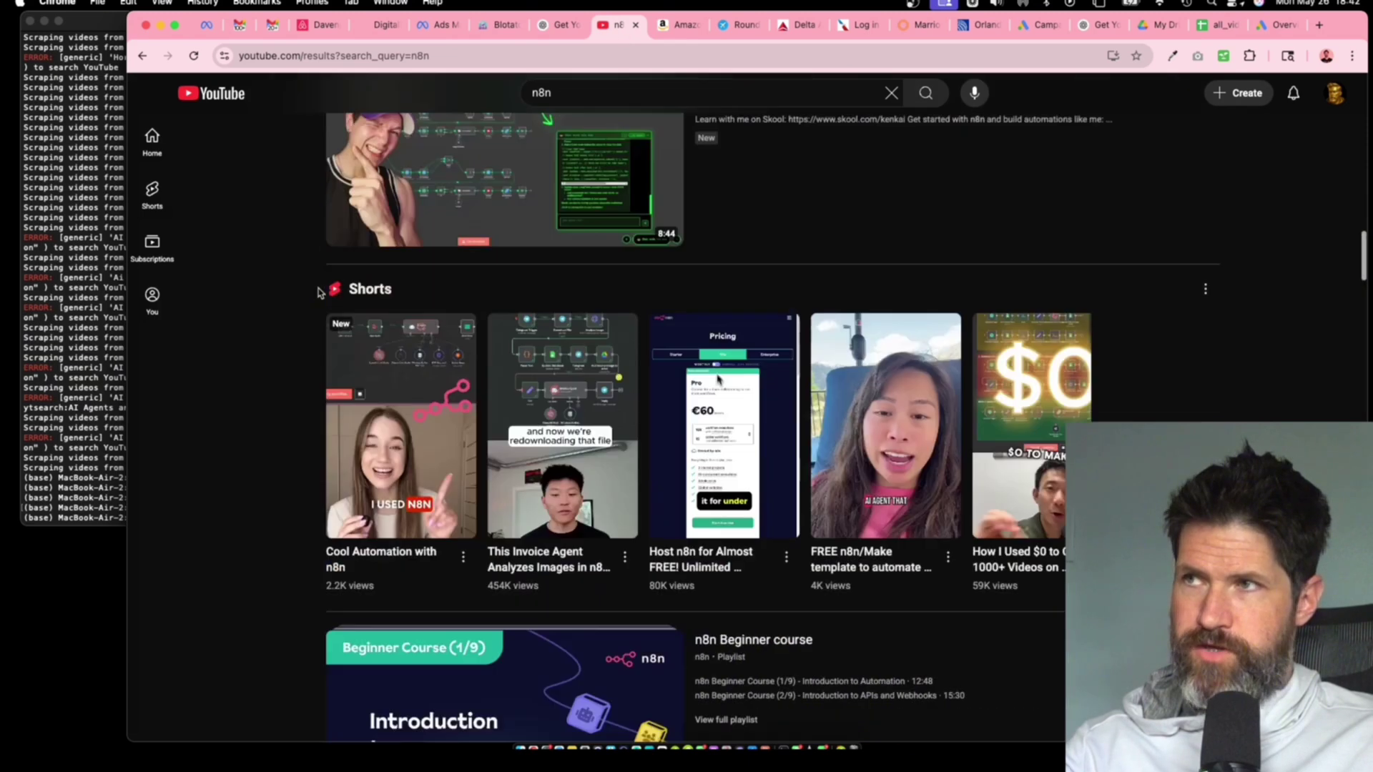
click(606, 100)
click(255, 301)
scroll(279, 309, down, 10)
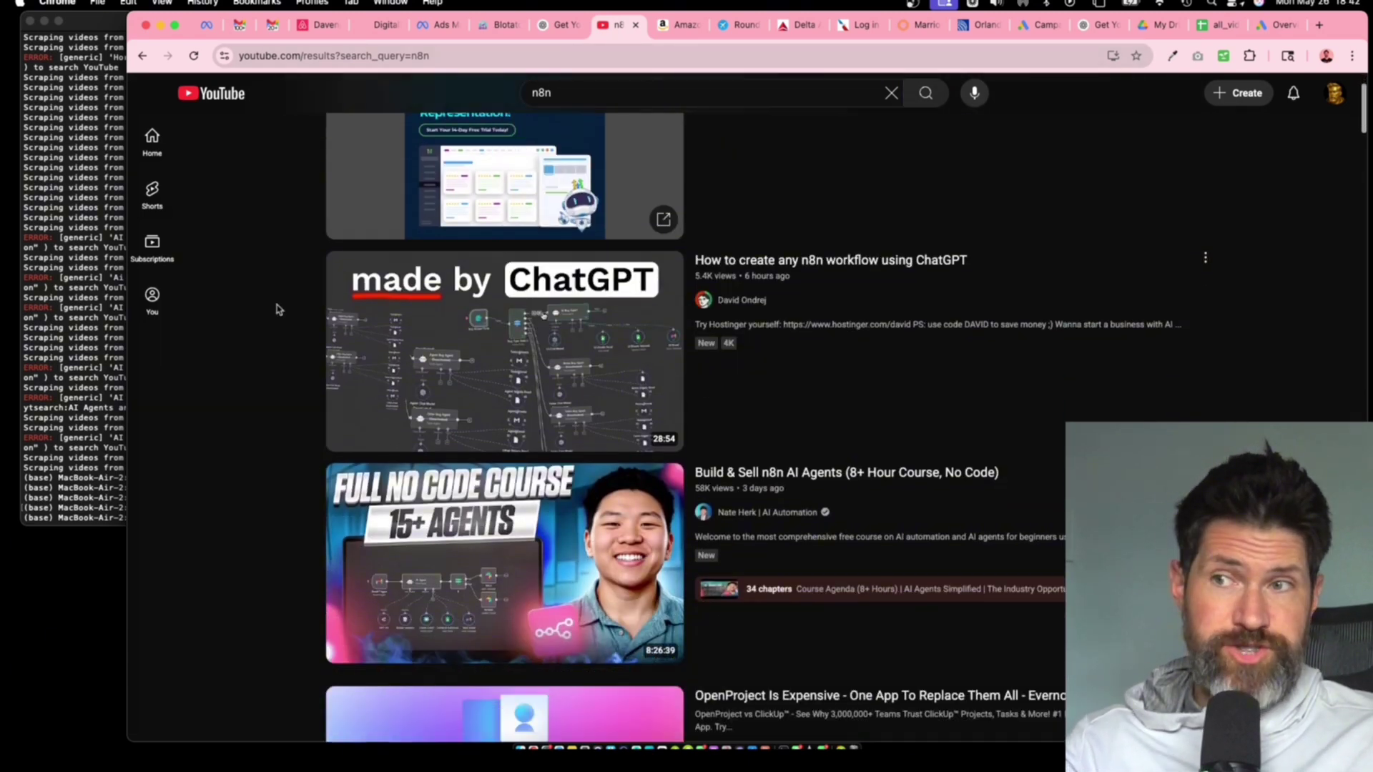
scroll(279, 310, up, 4)
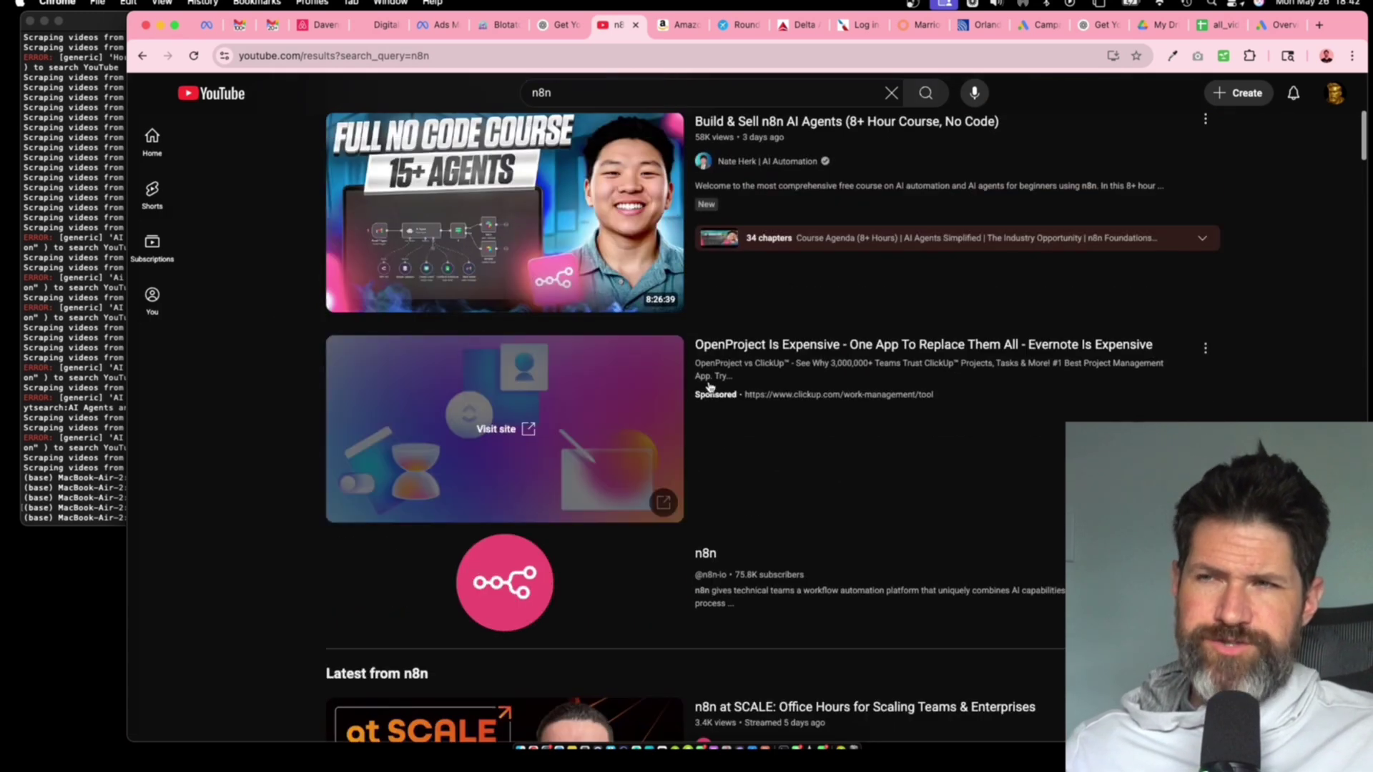
scroll(805, 561, down, 15)
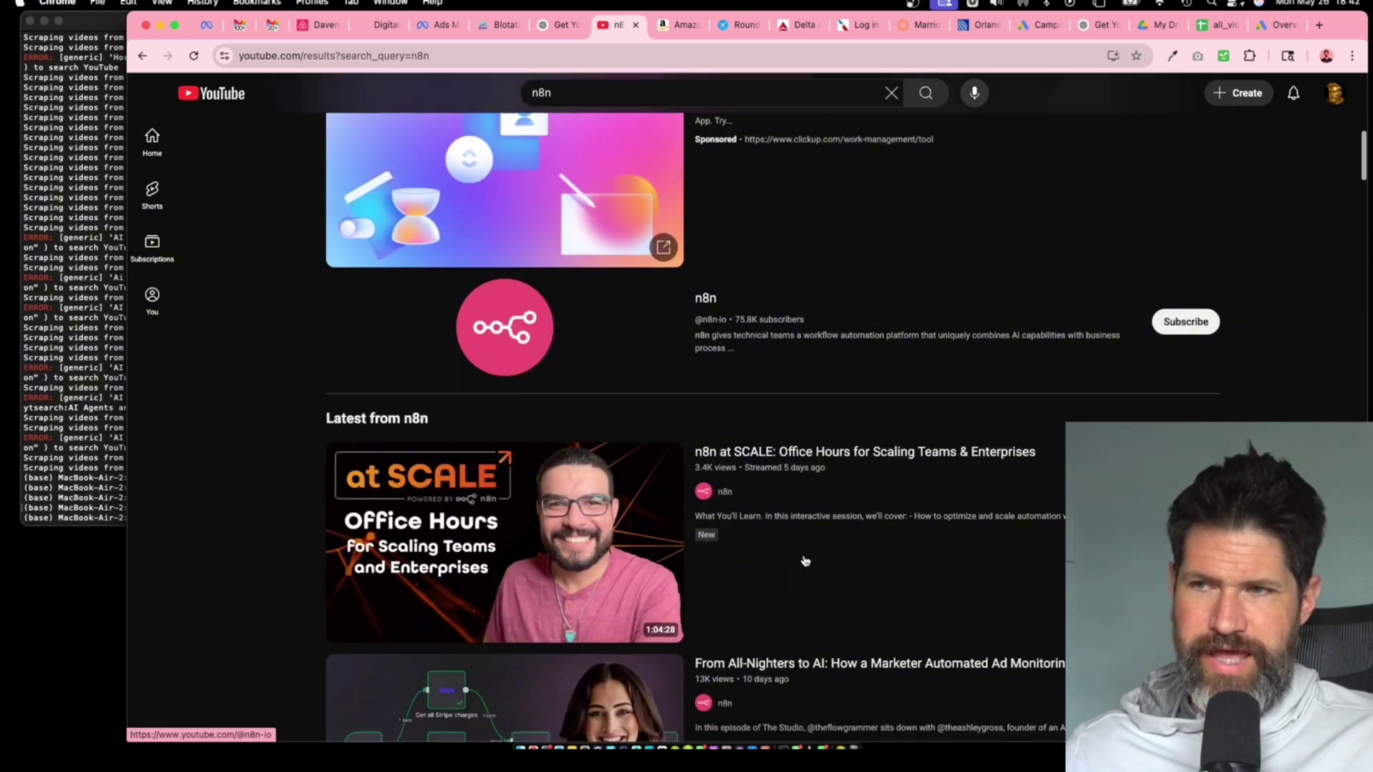
mouse_move(824, 418)
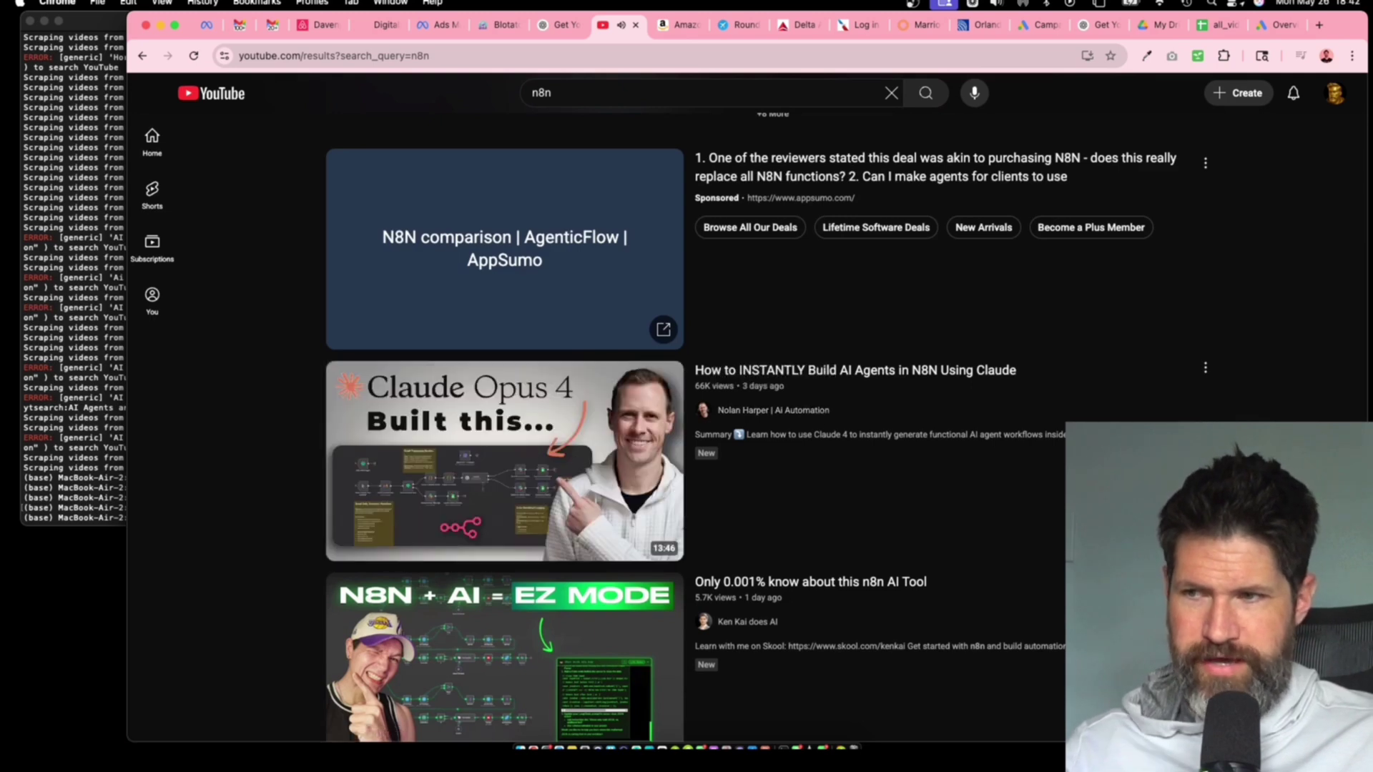
- Return to the yt-channel-scraper folder in Finder, preview channel_urls.txt again and select its first channel URL
click(516, 733)
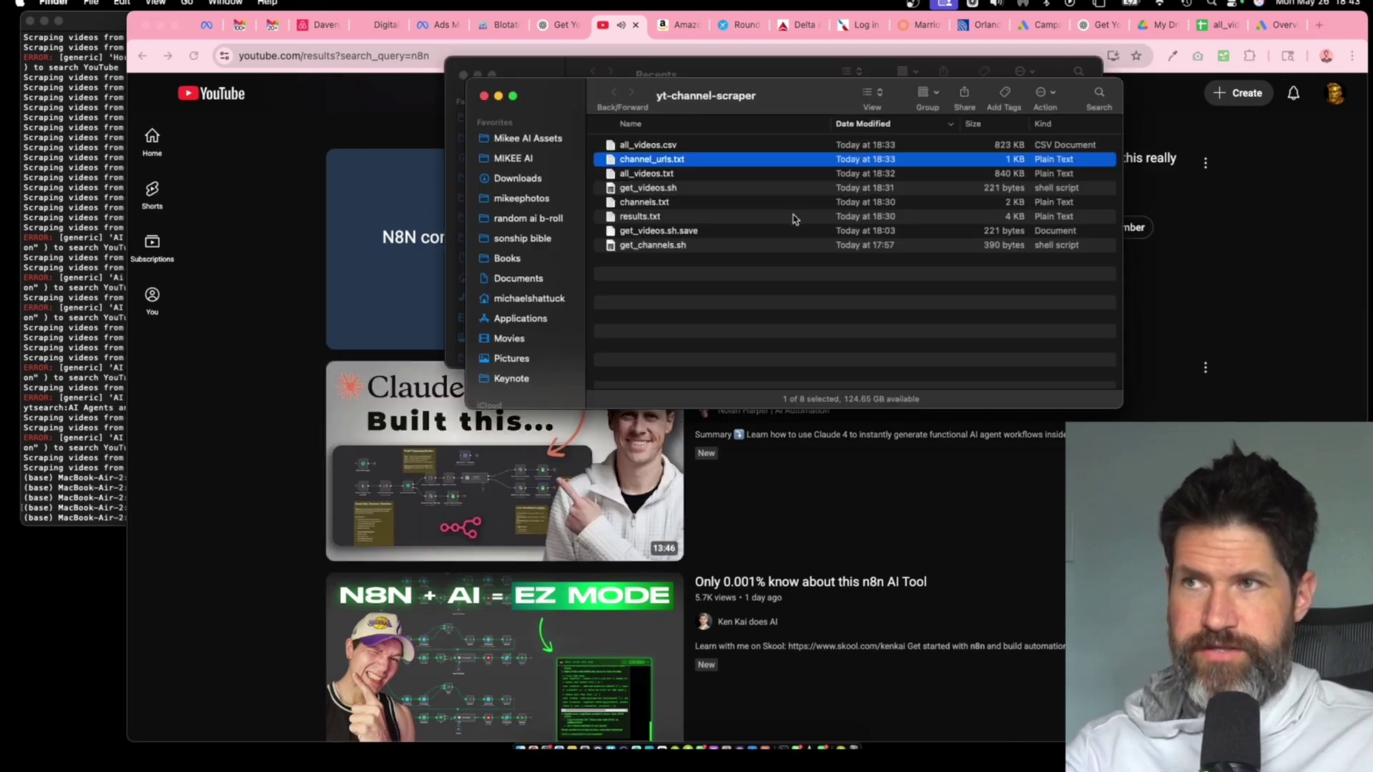
key(space)
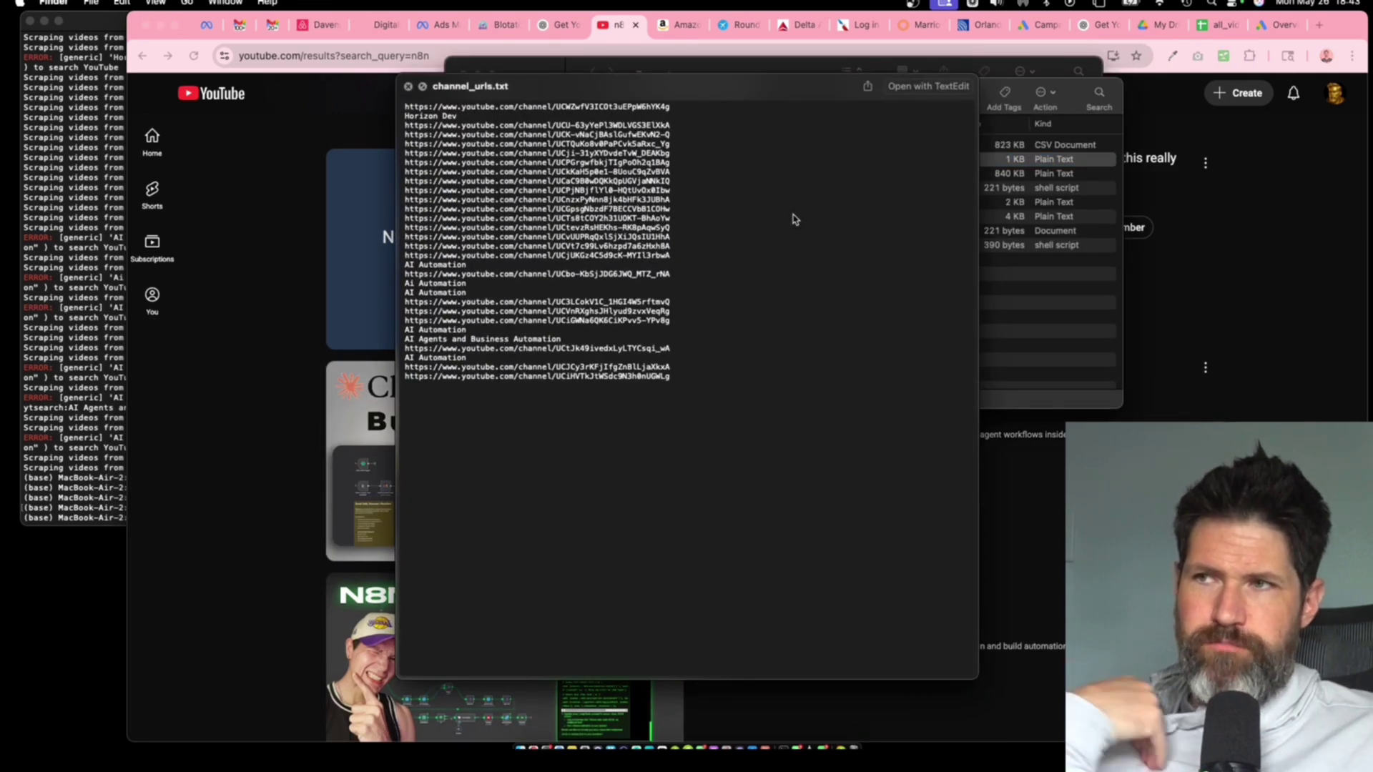
triple_click(617, 108)
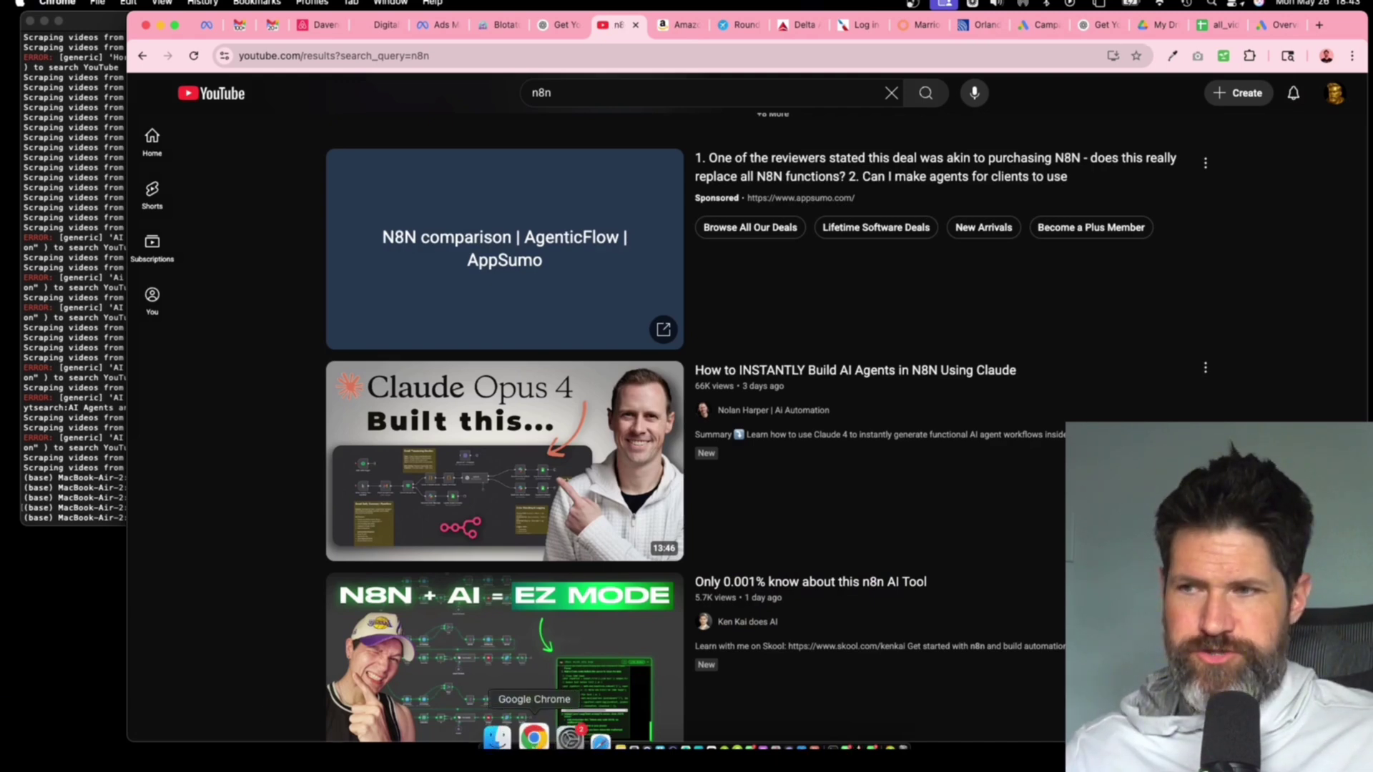
- Return to the Finder preview of channel_urls.txt, select the second channel URL, and close the preview
click(528, 733)
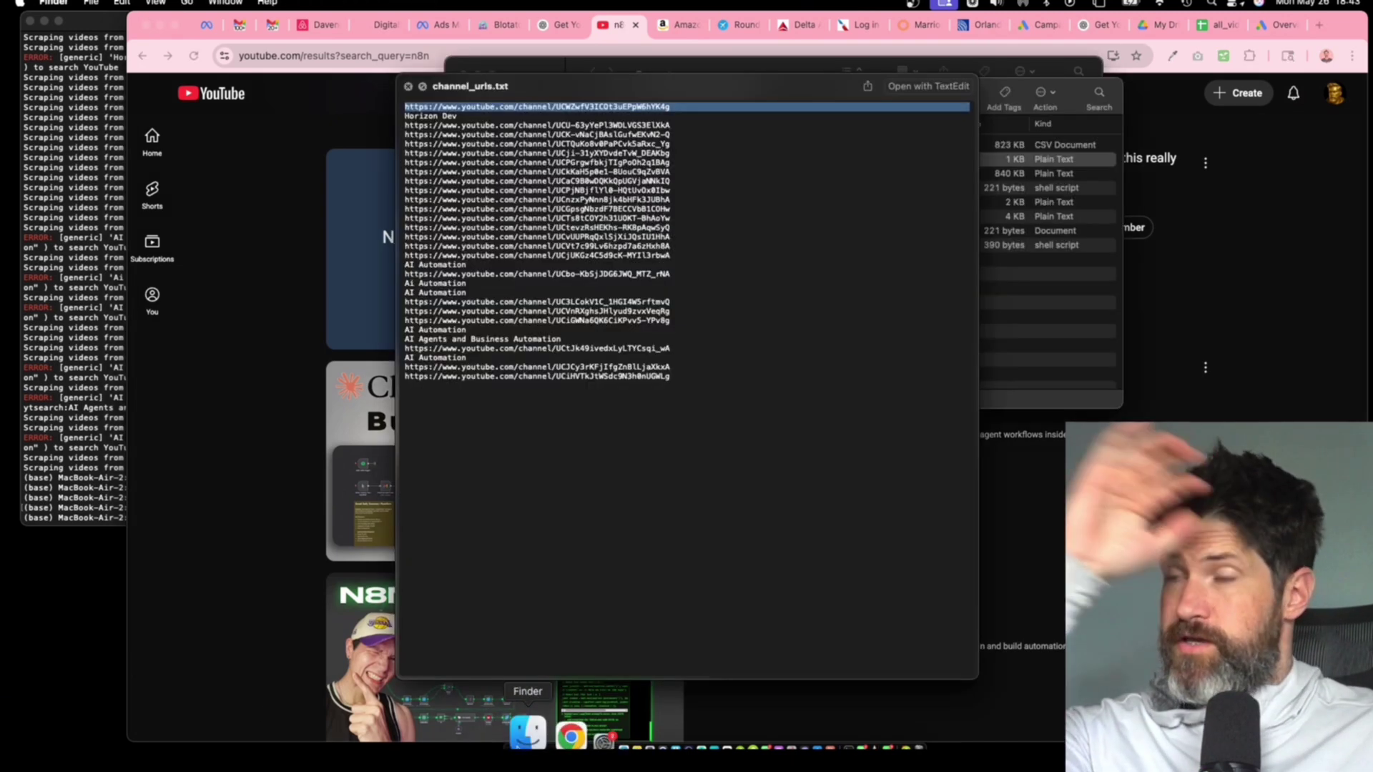
triple_click(576, 125)
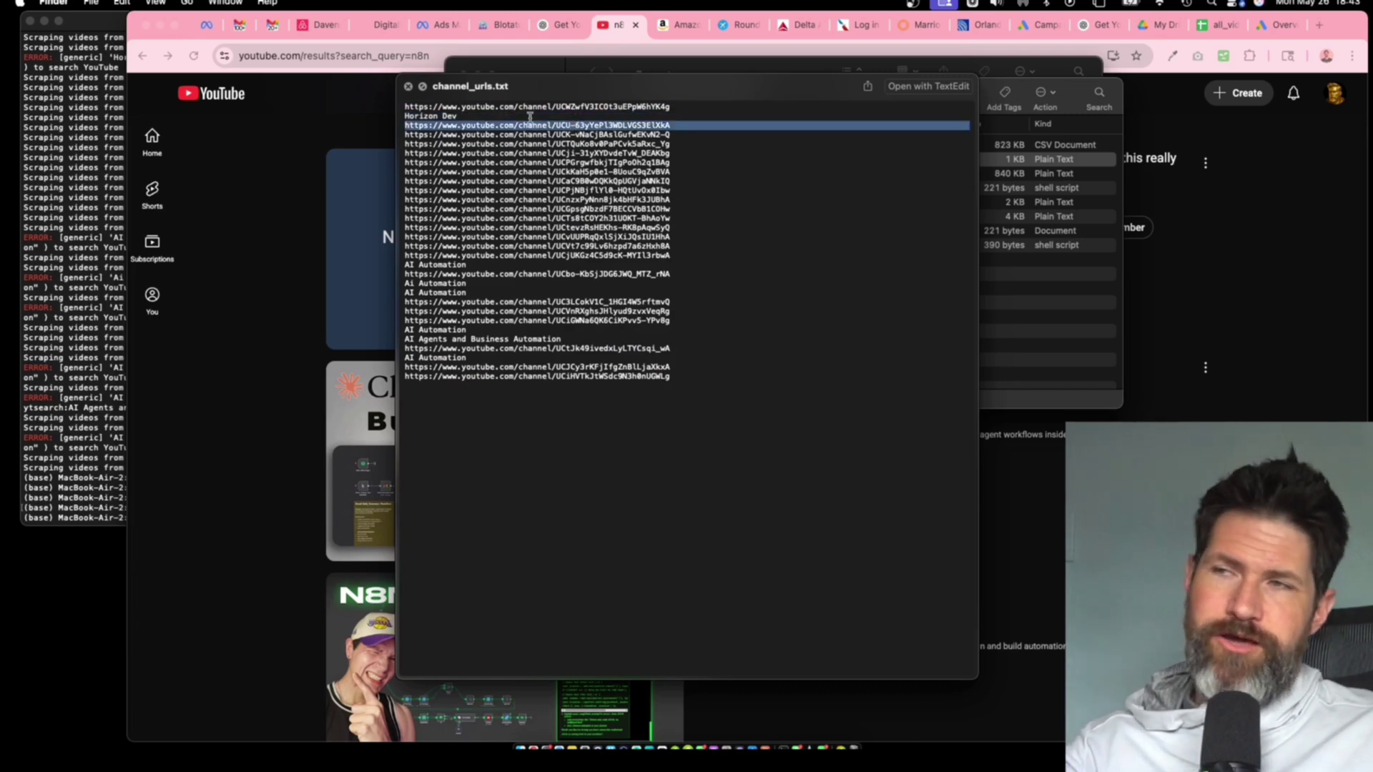
key(space)
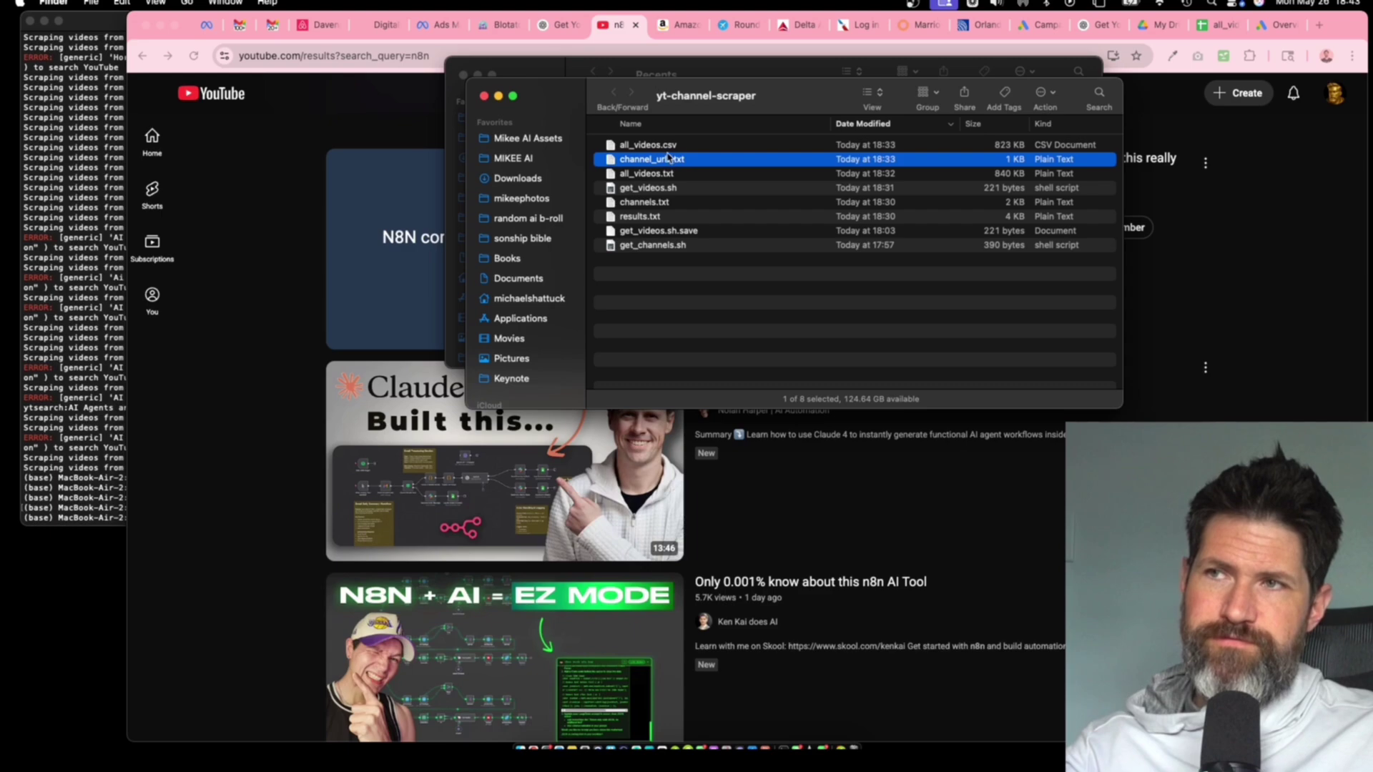
- Preview all_videos.csv, look through its long list of video titles, and close the preview
click(668, 147)
key(space)
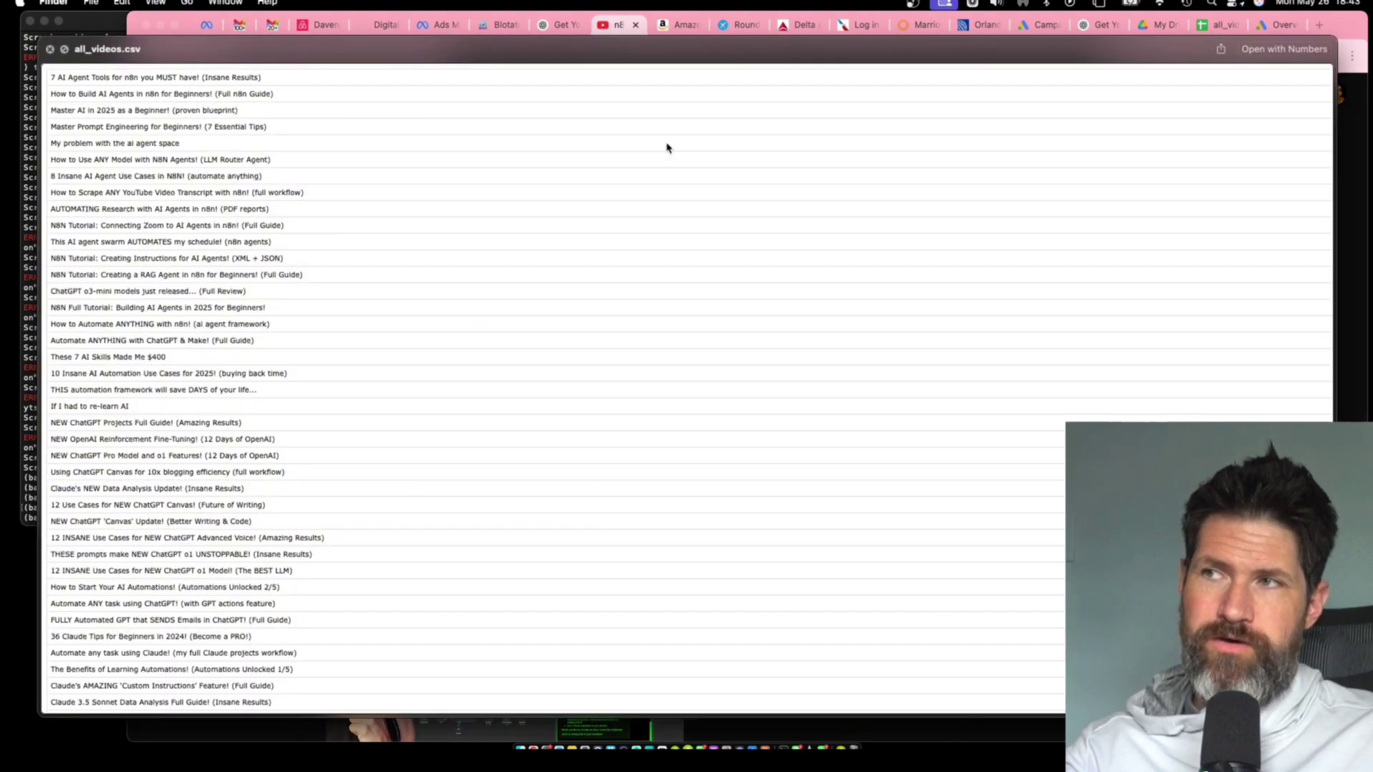
scroll(666, 148, down, 20)
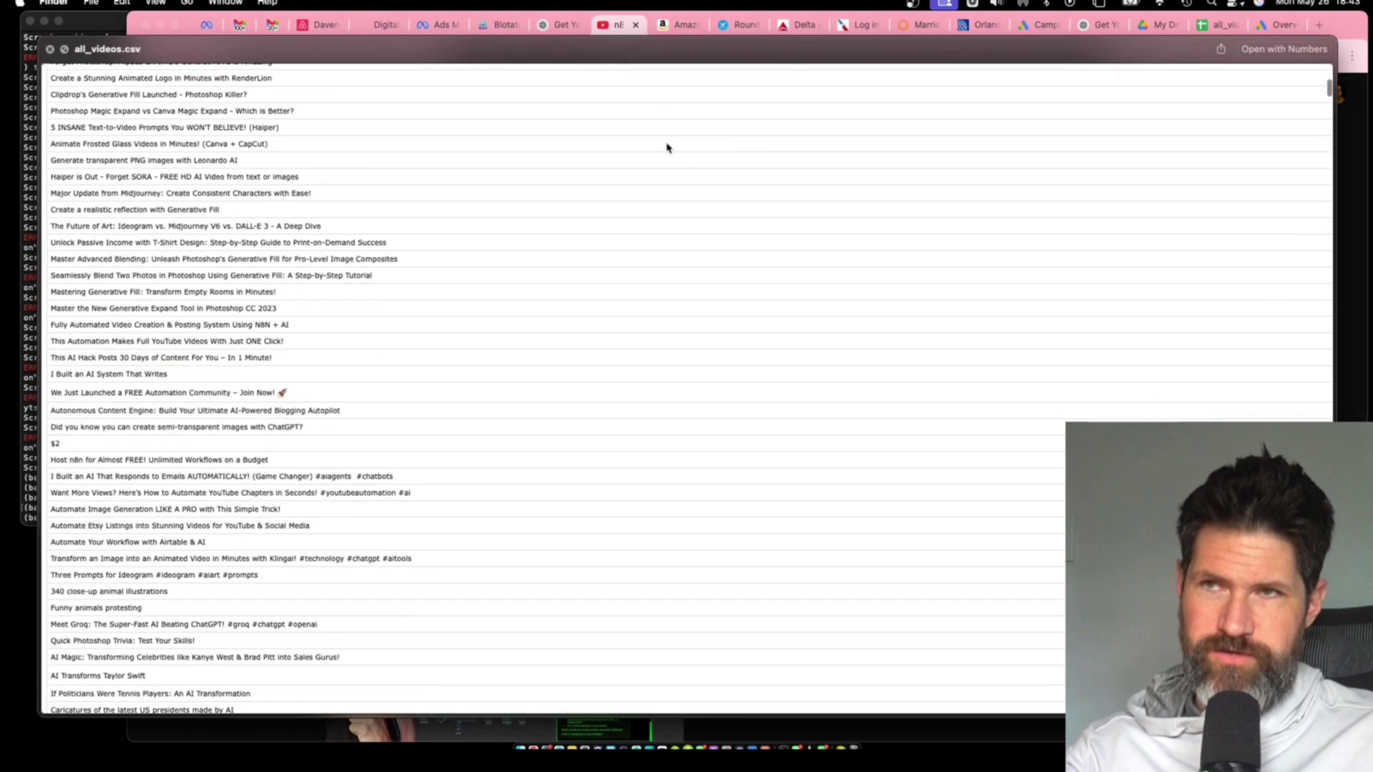
drag(1325, 90, 1324, 411)
key(space)
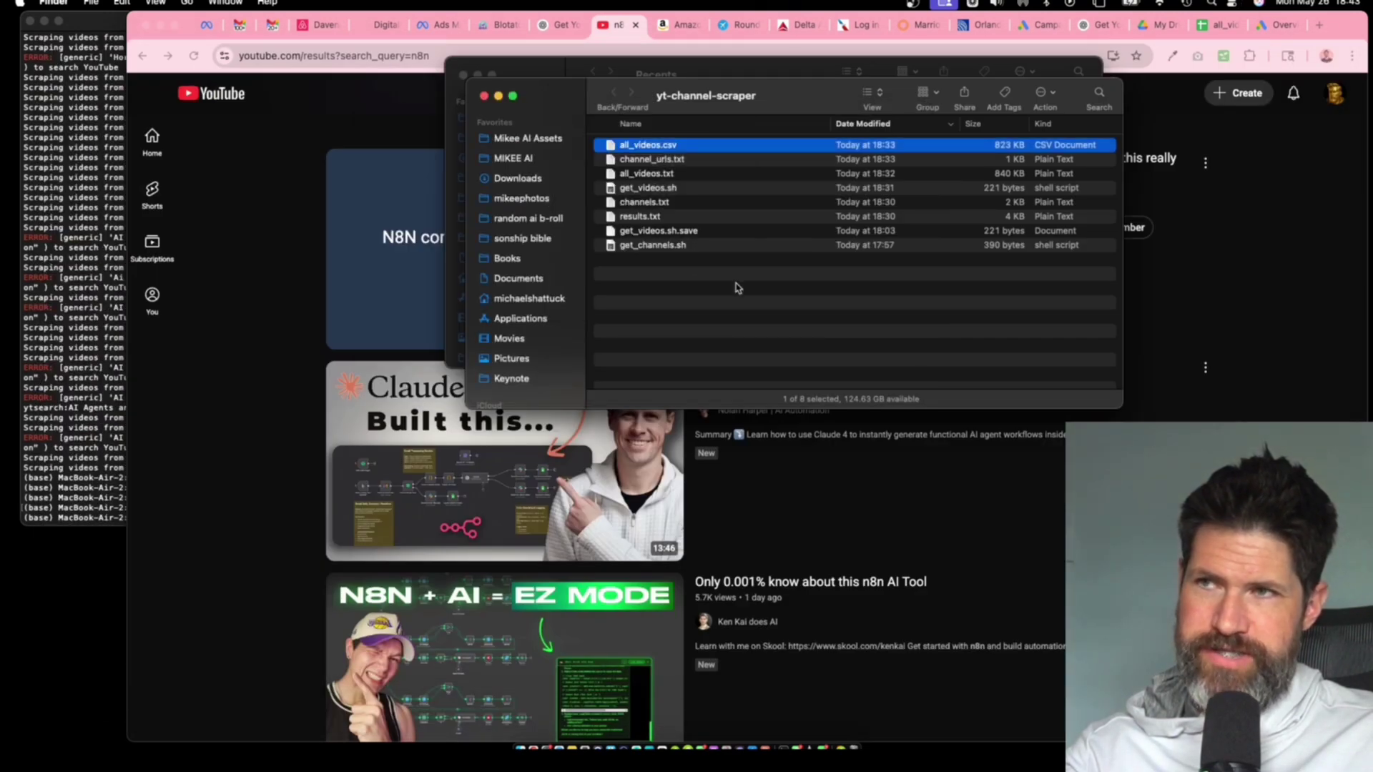
key(space)
key(space)
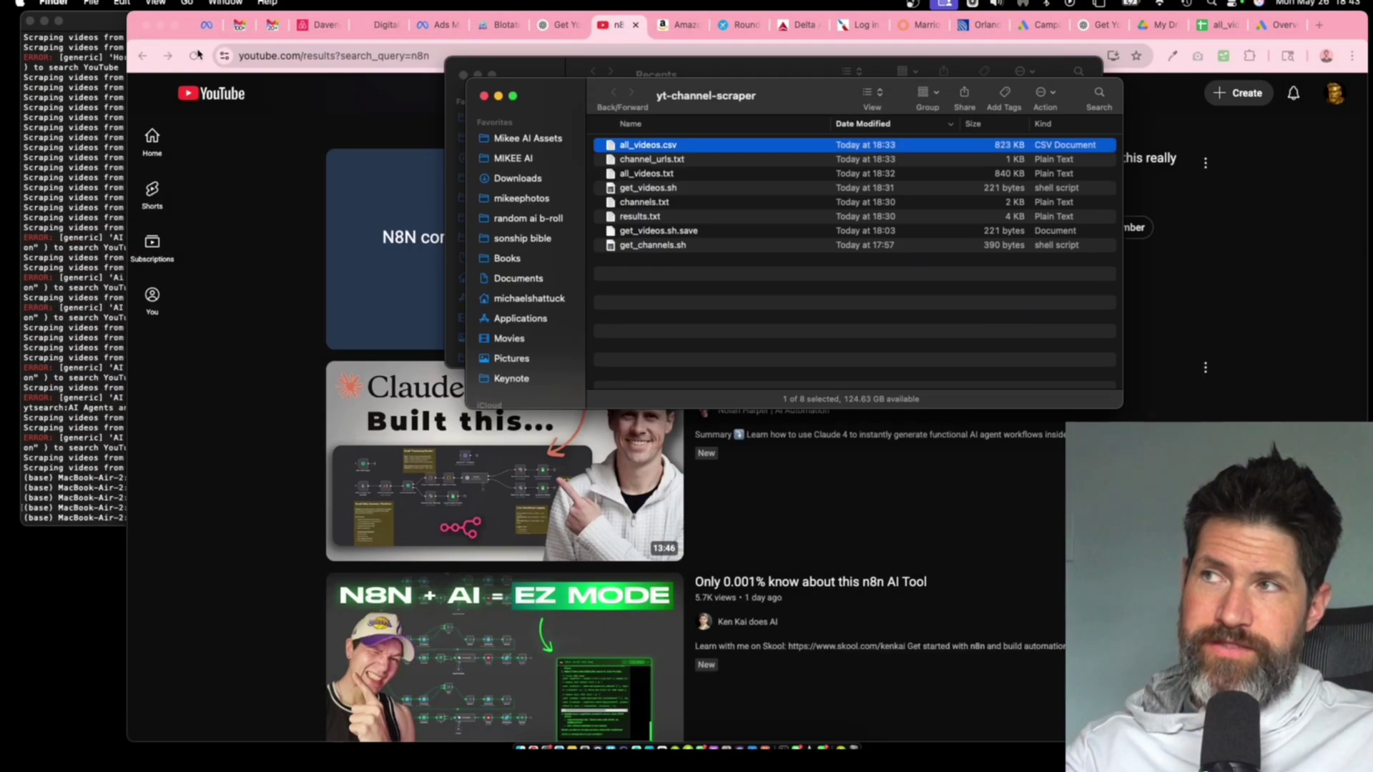
- Switch to the Google Ads overview in Chrome and start creating a new campaign
click(391, 136)
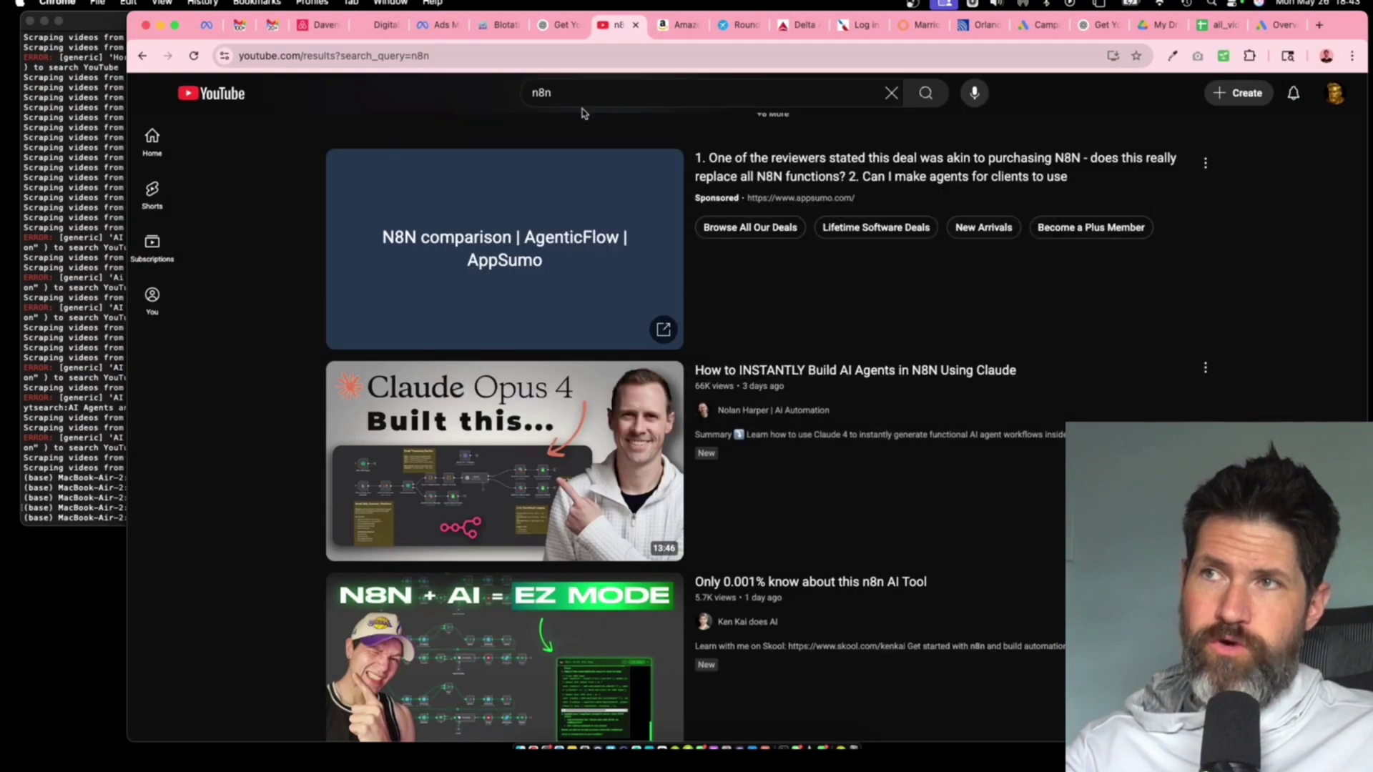
click(1281, 29)
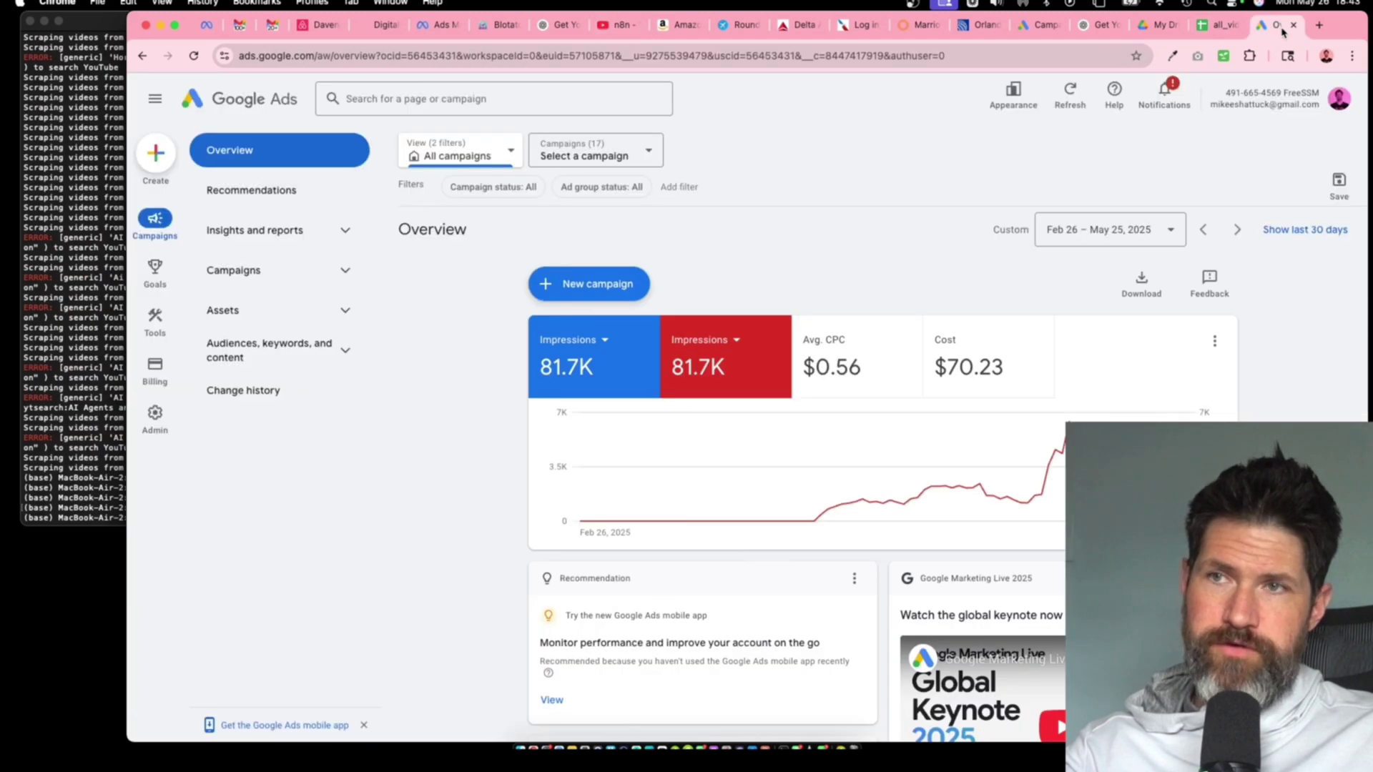
click(170, 154)
click(174, 158)
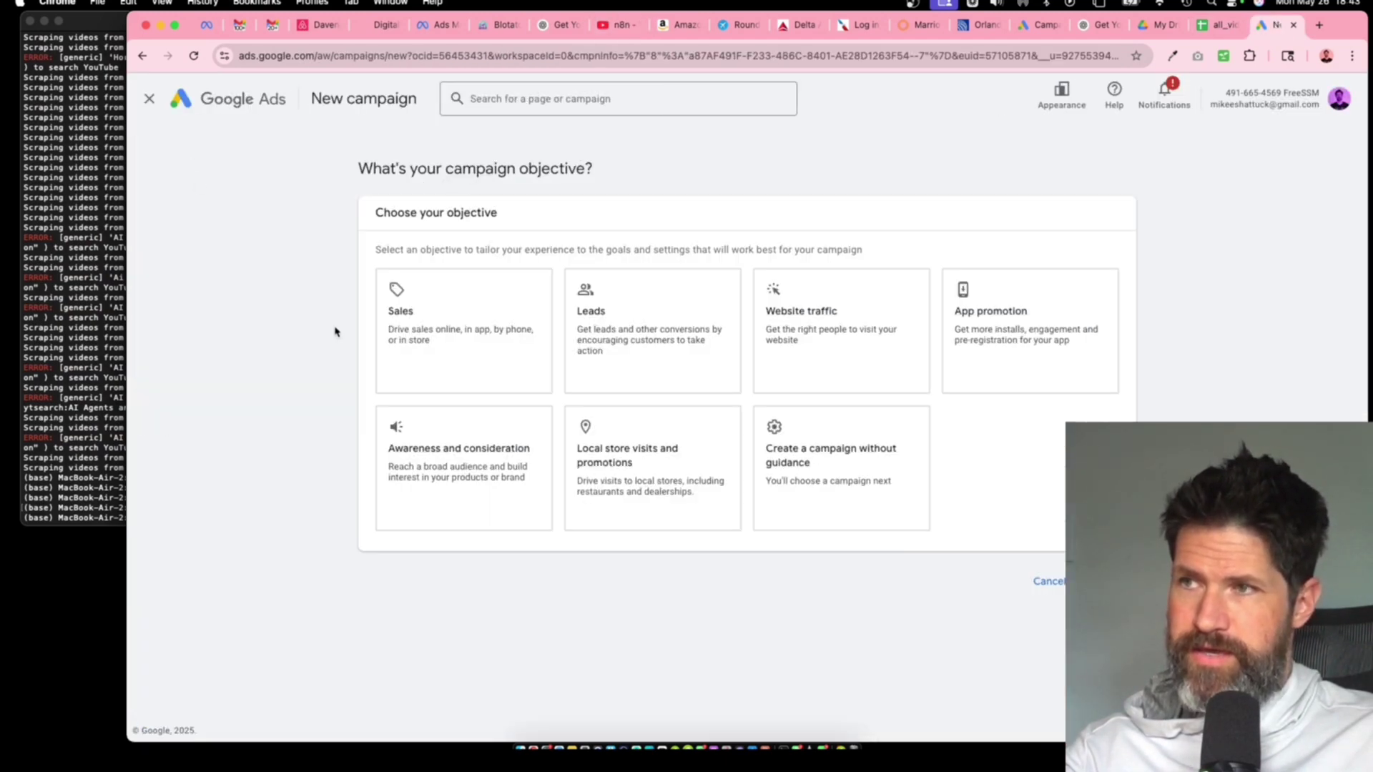
- Set the objective to Create a campaign without guidance and choose Video as the campaign type
click(174, 25)
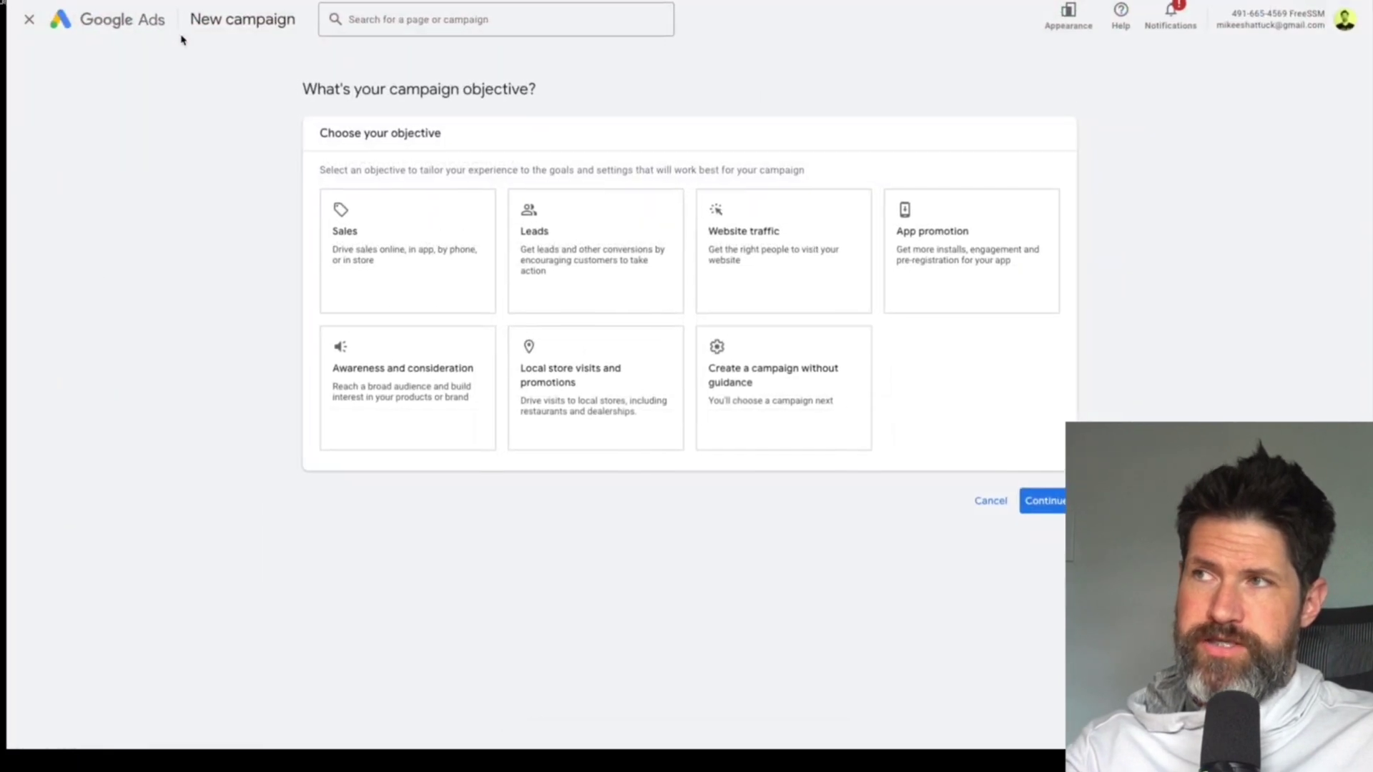
key(ctrl+plus)
key(ctrl+plus)
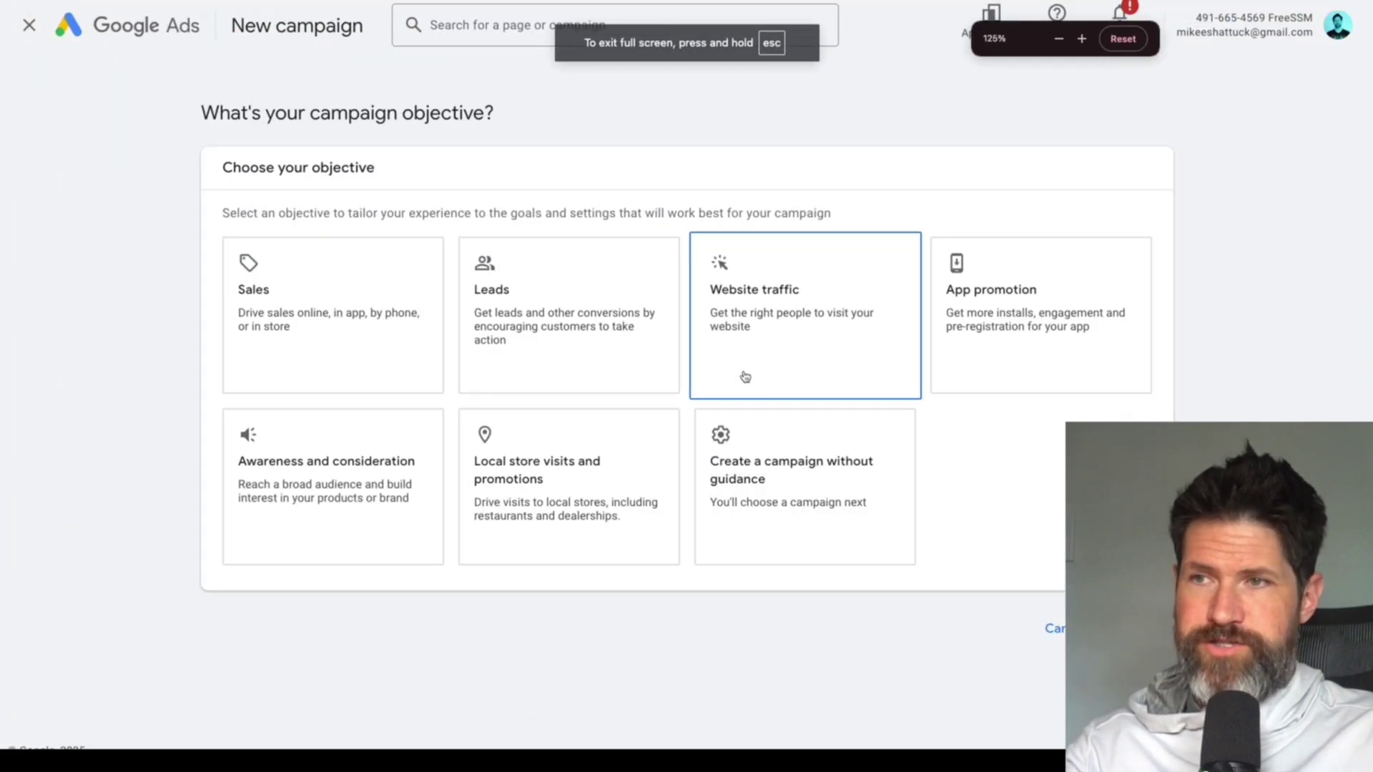
click(814, 474)
scroll(591, 459, down, 4)
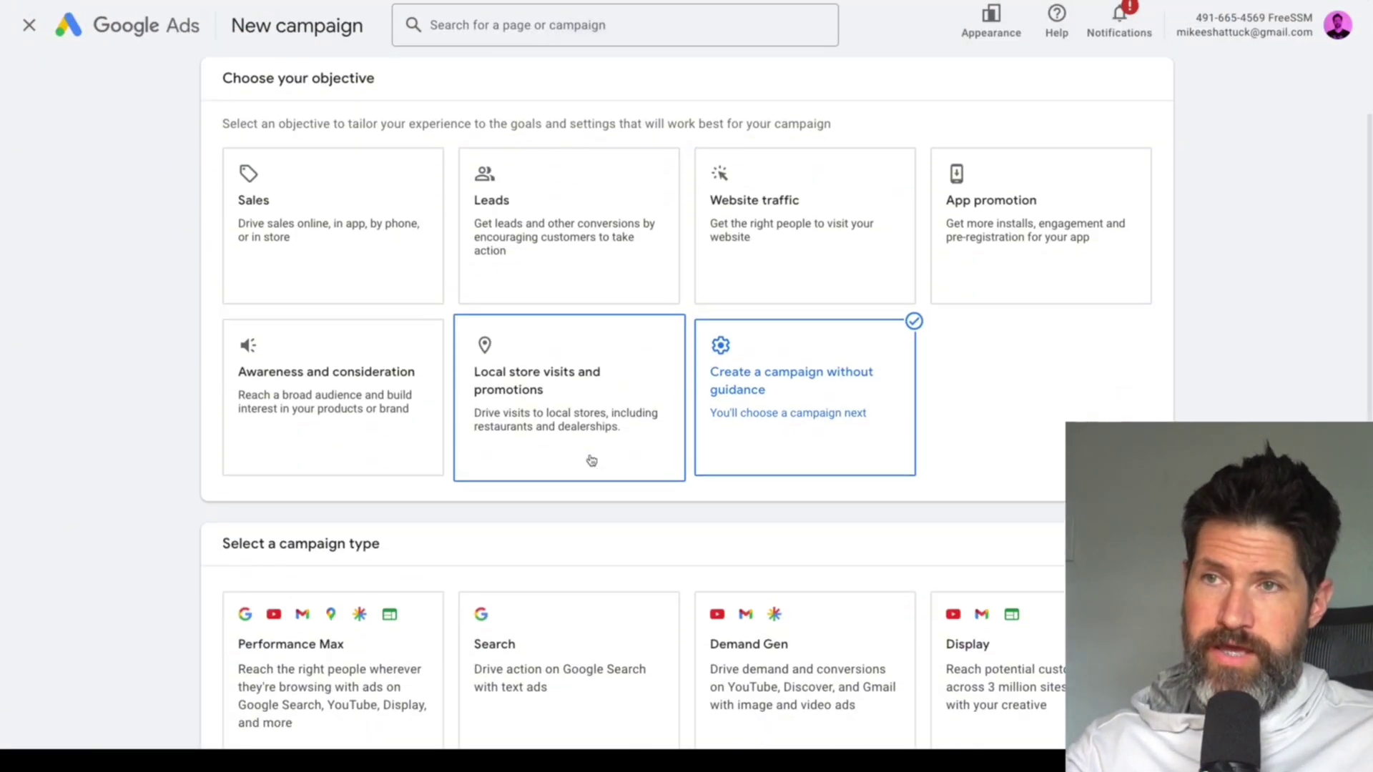
scroll(591, 460, down, 2)
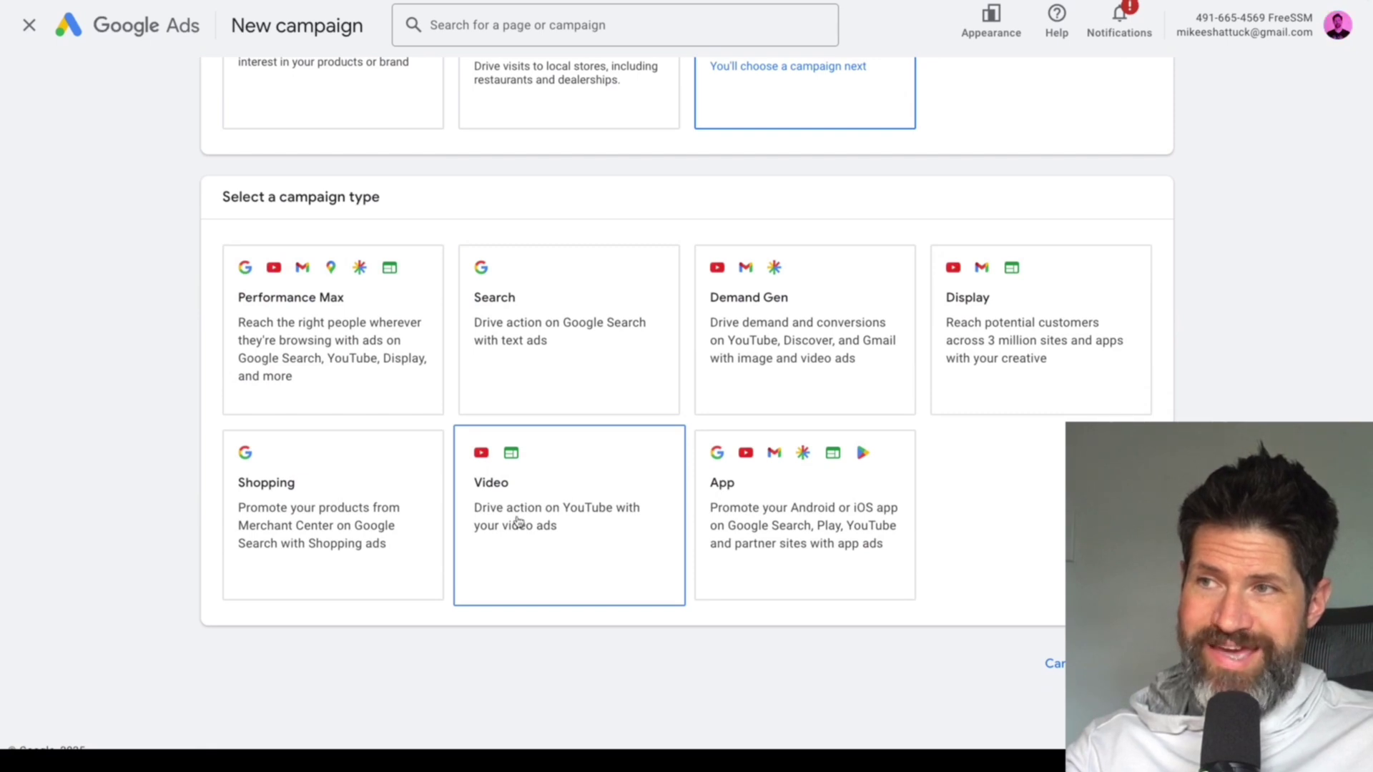
click(572, 515)
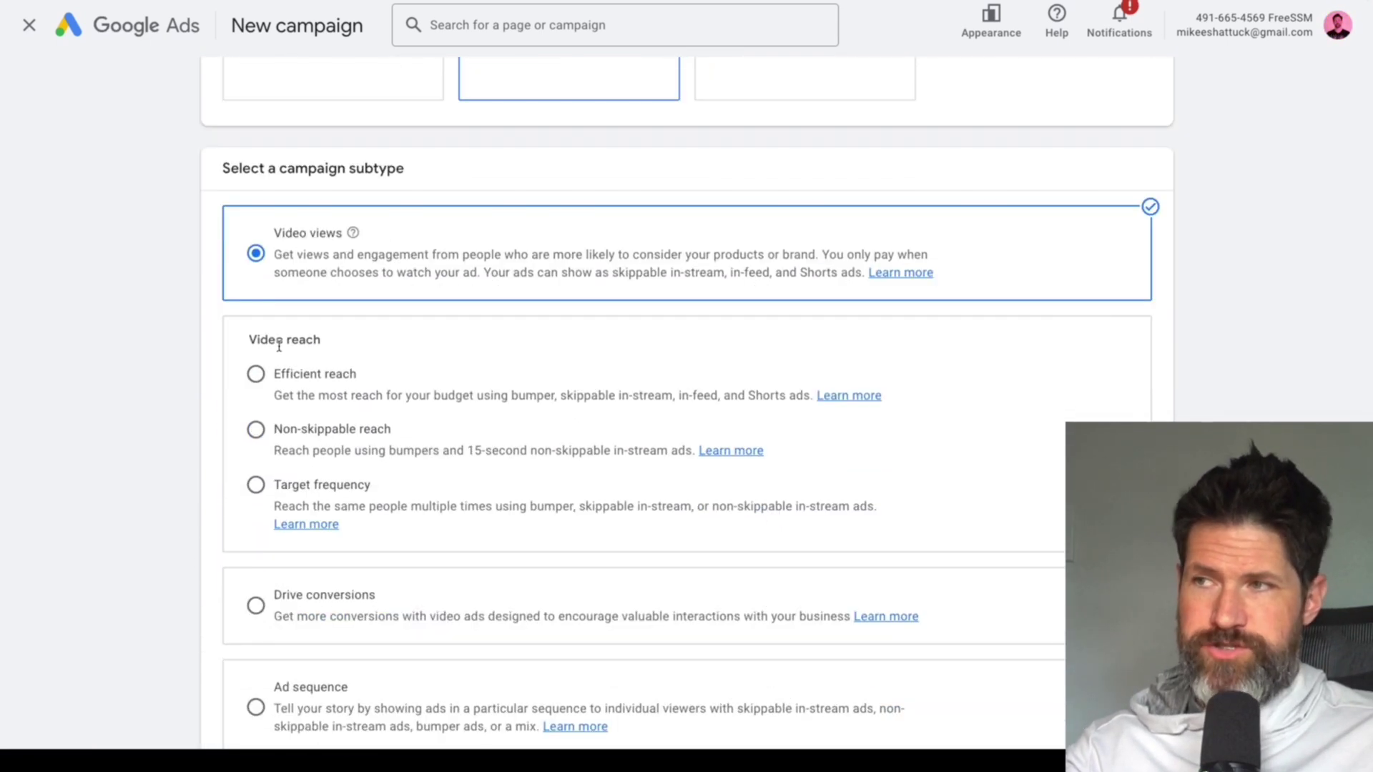
- Choose the Efficient reach subtype and start a new campaign instead of finishing the saved draft
click(255, 375)
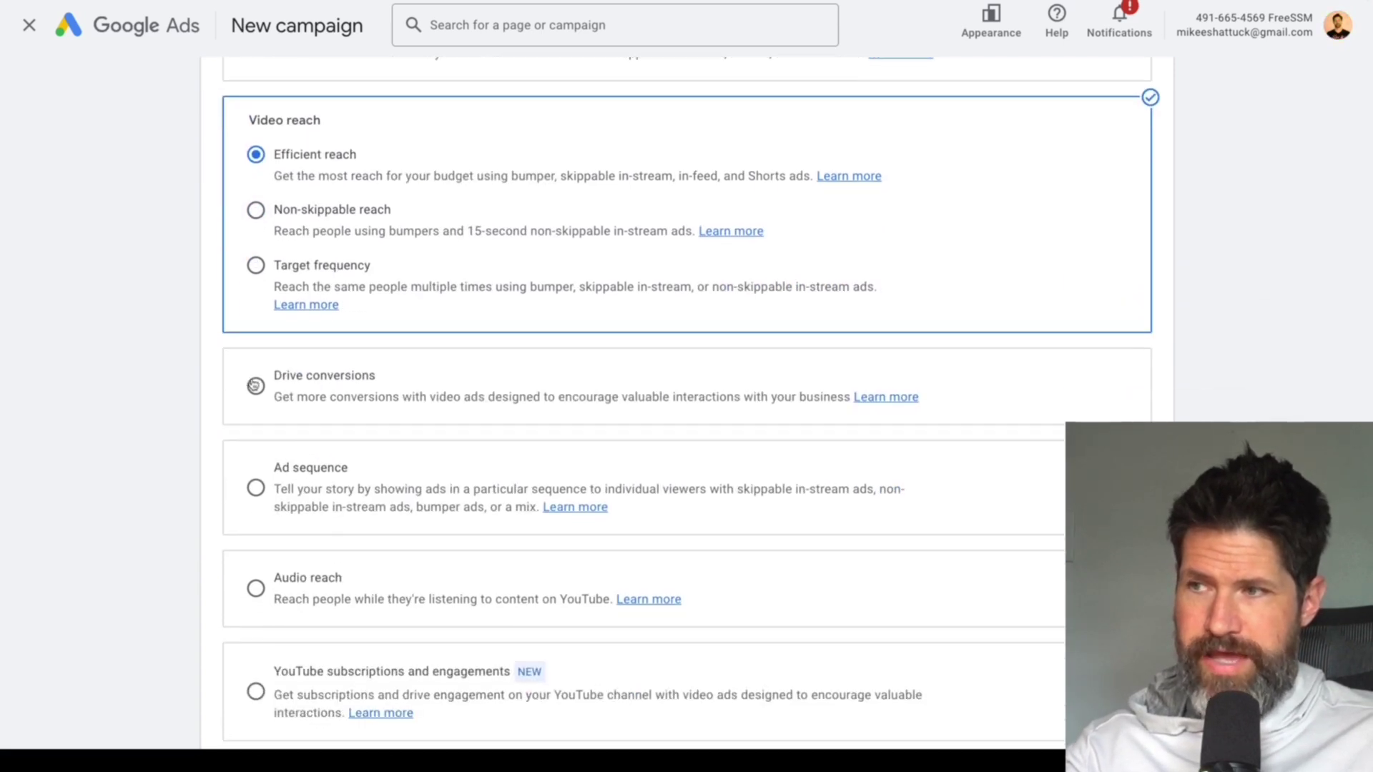
scroll(255, 386, down, 2)
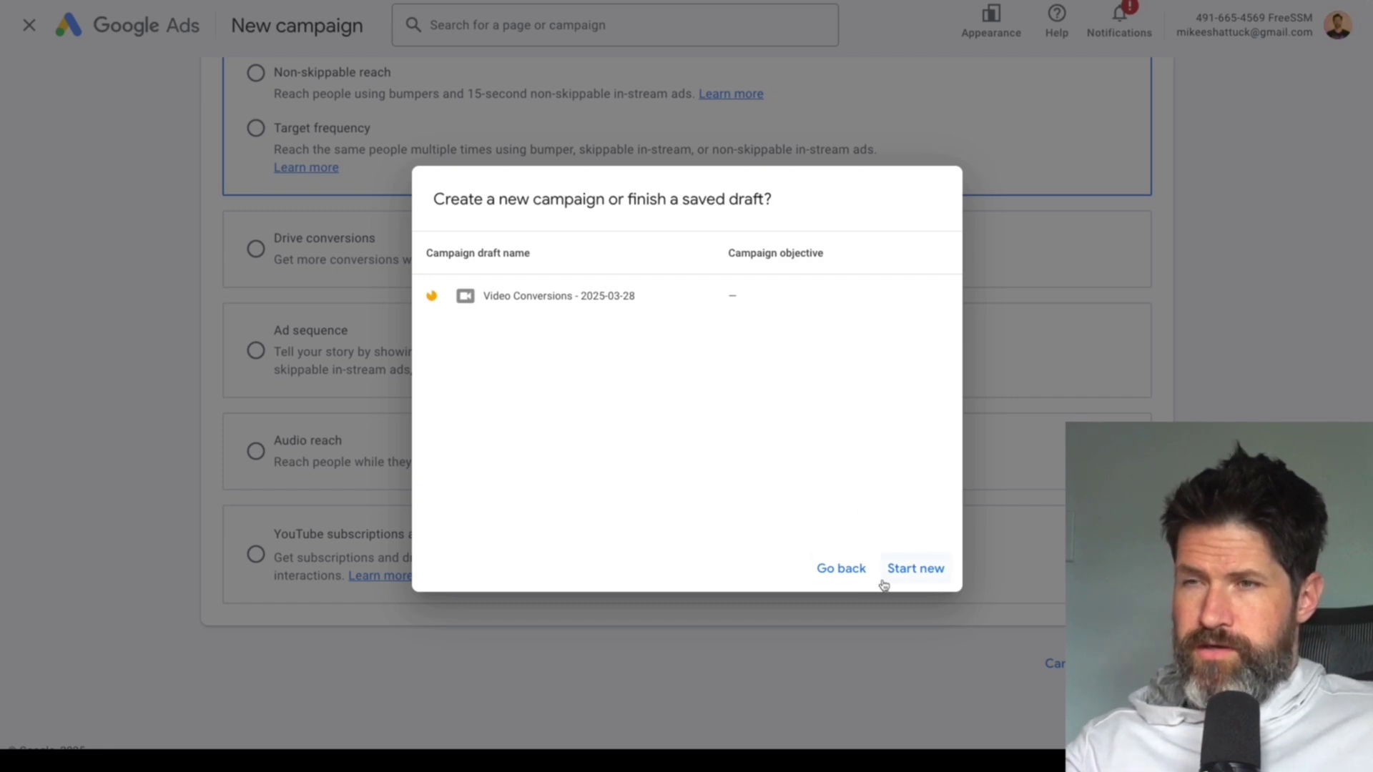
click(901, 575)
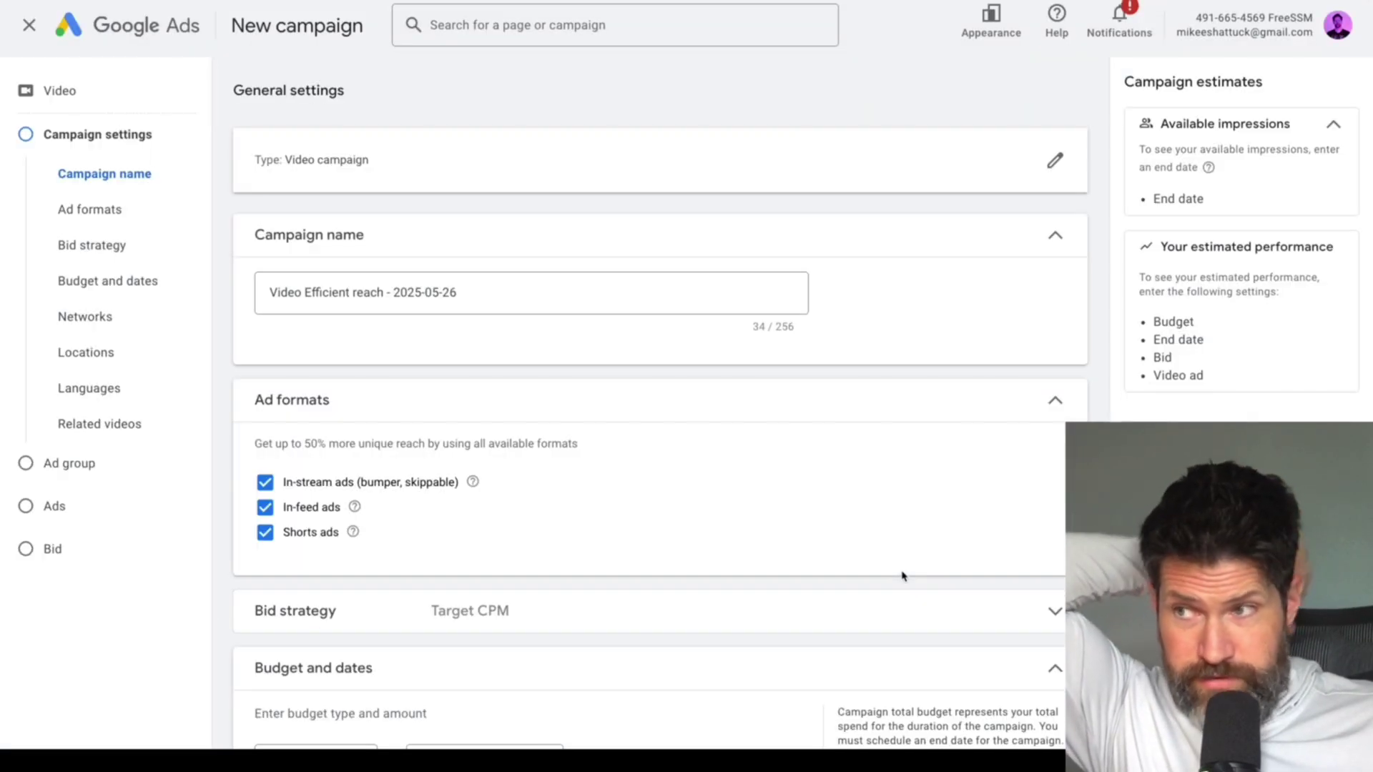
- Set the campaign budget to $1.00 and change the budget type to Daily
scroll(524, 380, down, 3)
scroll(524, 379, up, 2)
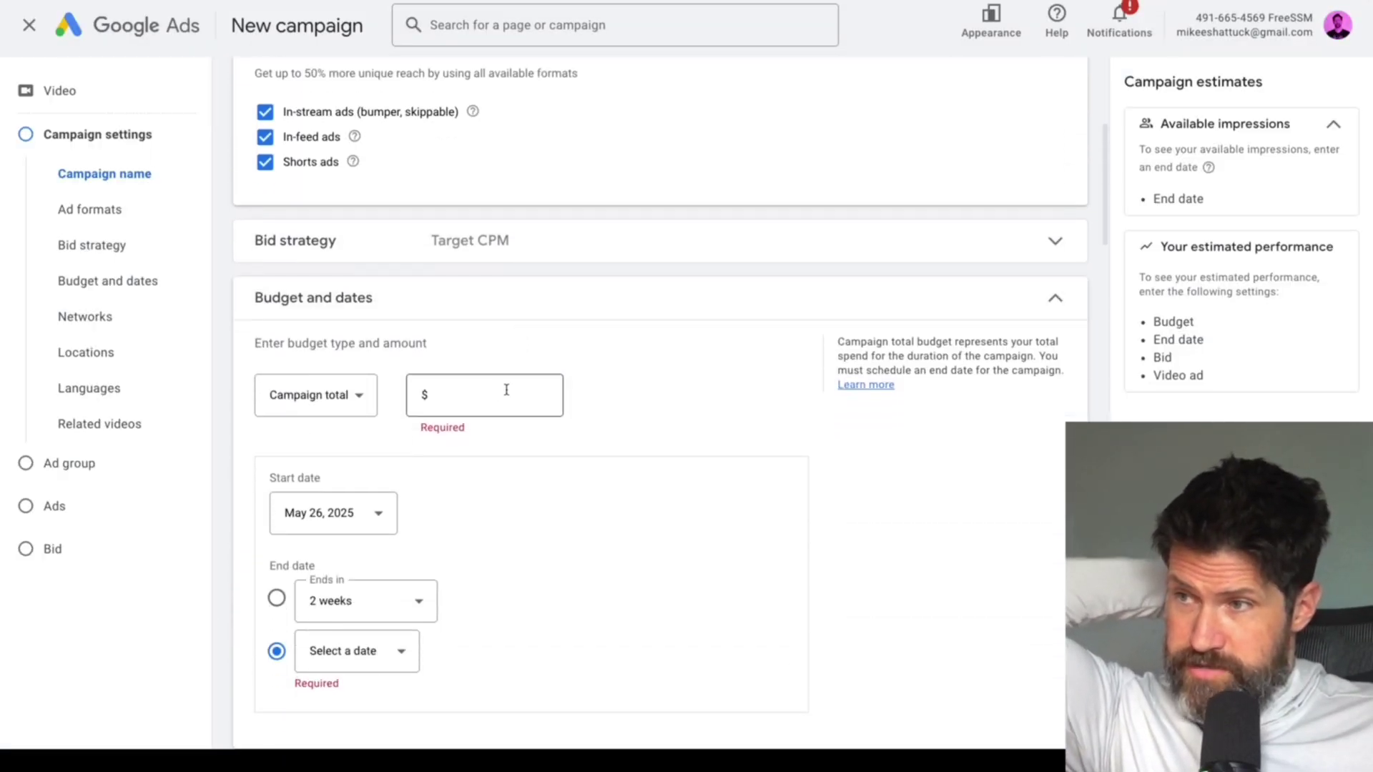
click(509, 392)
text(100)
click(613, 401)
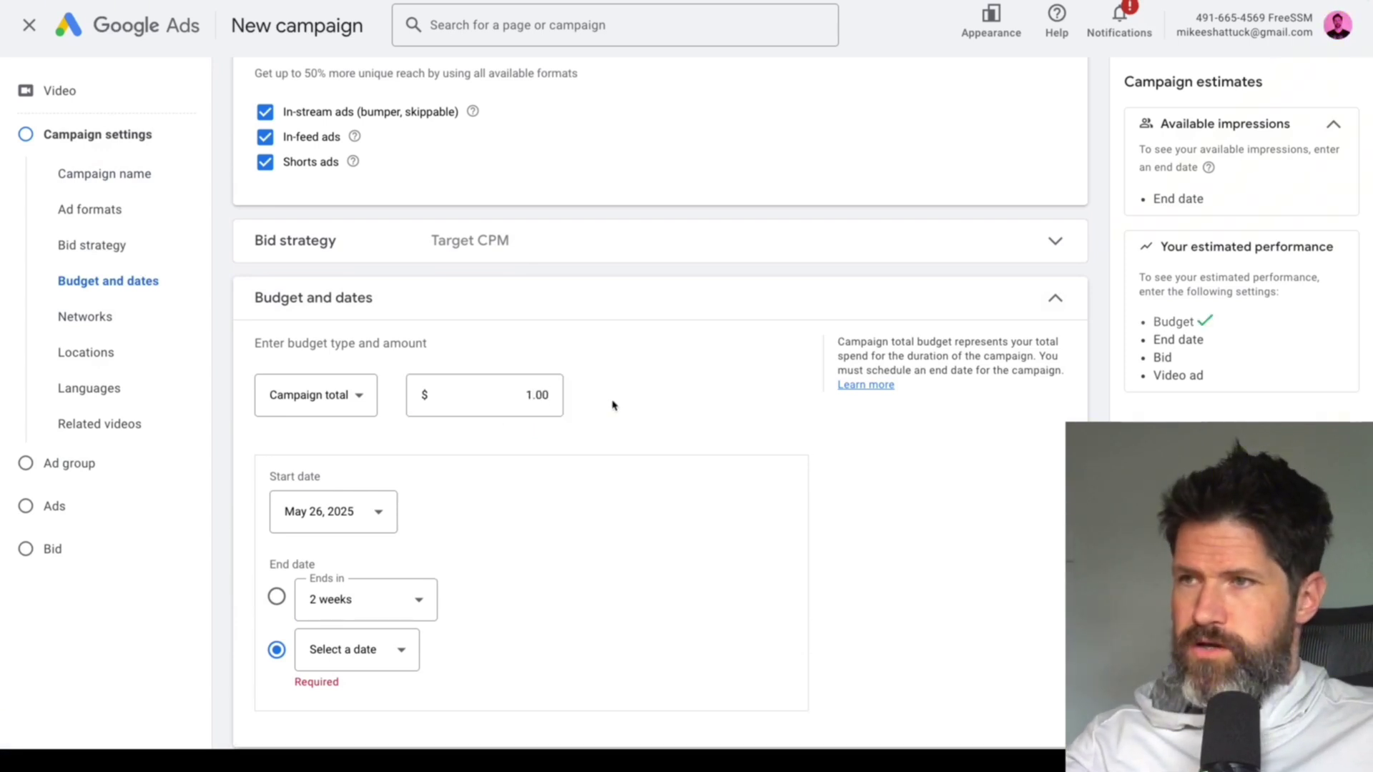
scroll(612, 402, down, 3)
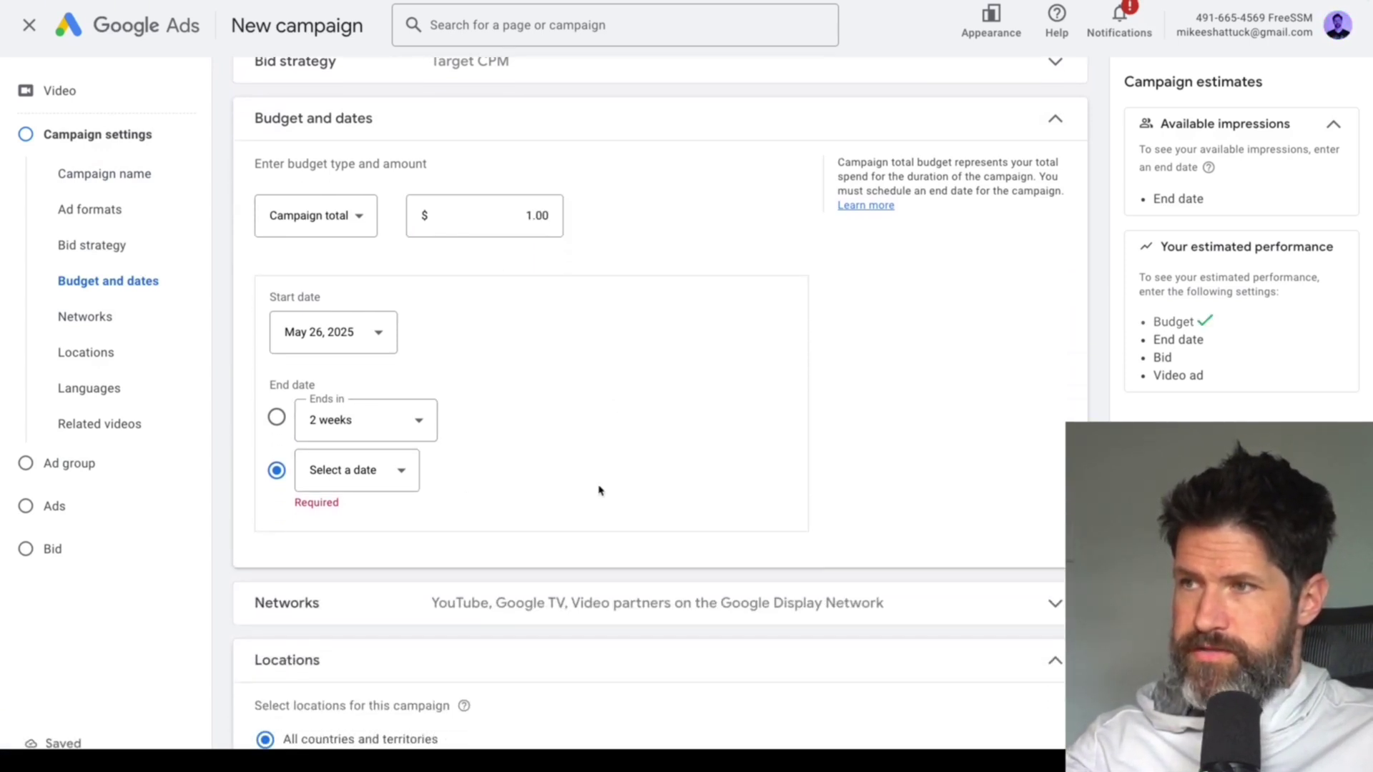
scroll(598, 490, up, 3)
click(358, 427)
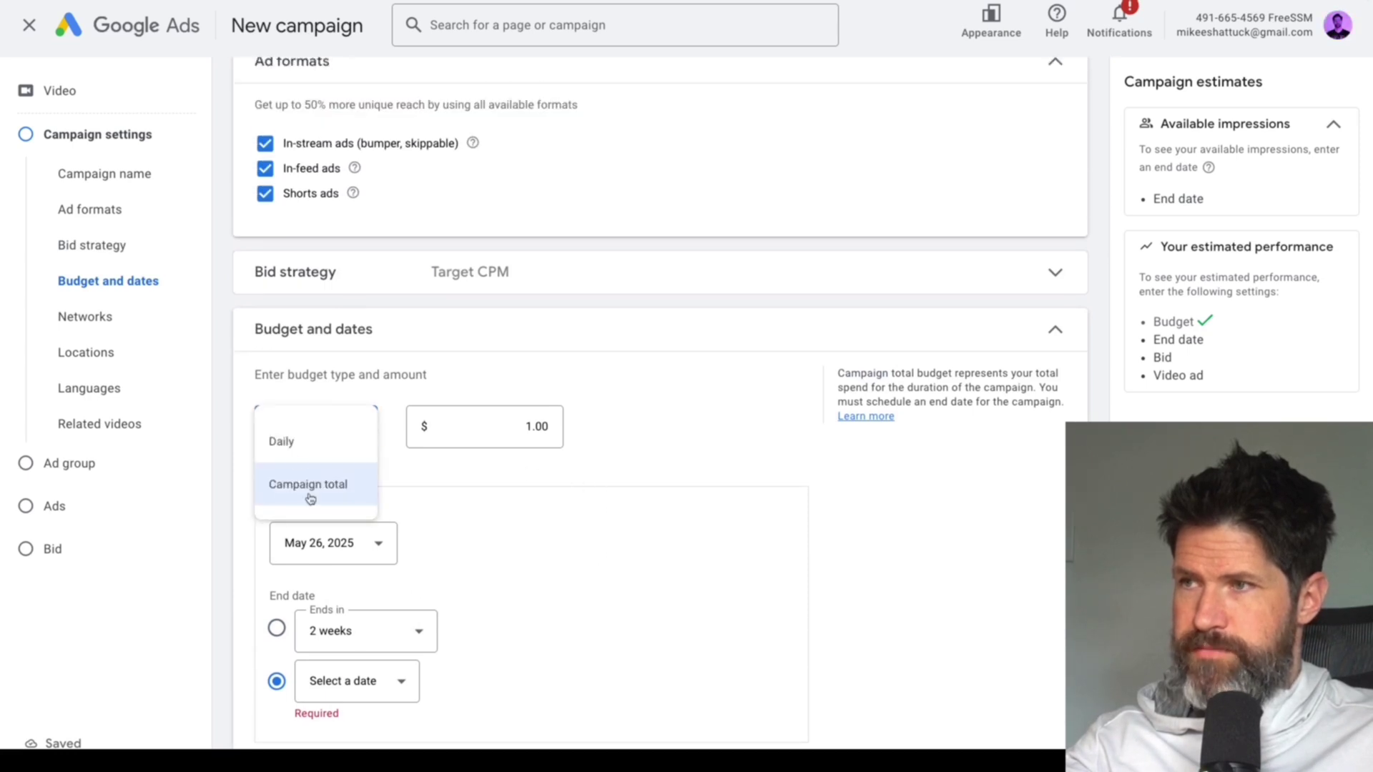
click(284, 438)
- Expand the additional audience segments in the ad group's audience settings
scroll(493, 488, down, 6)
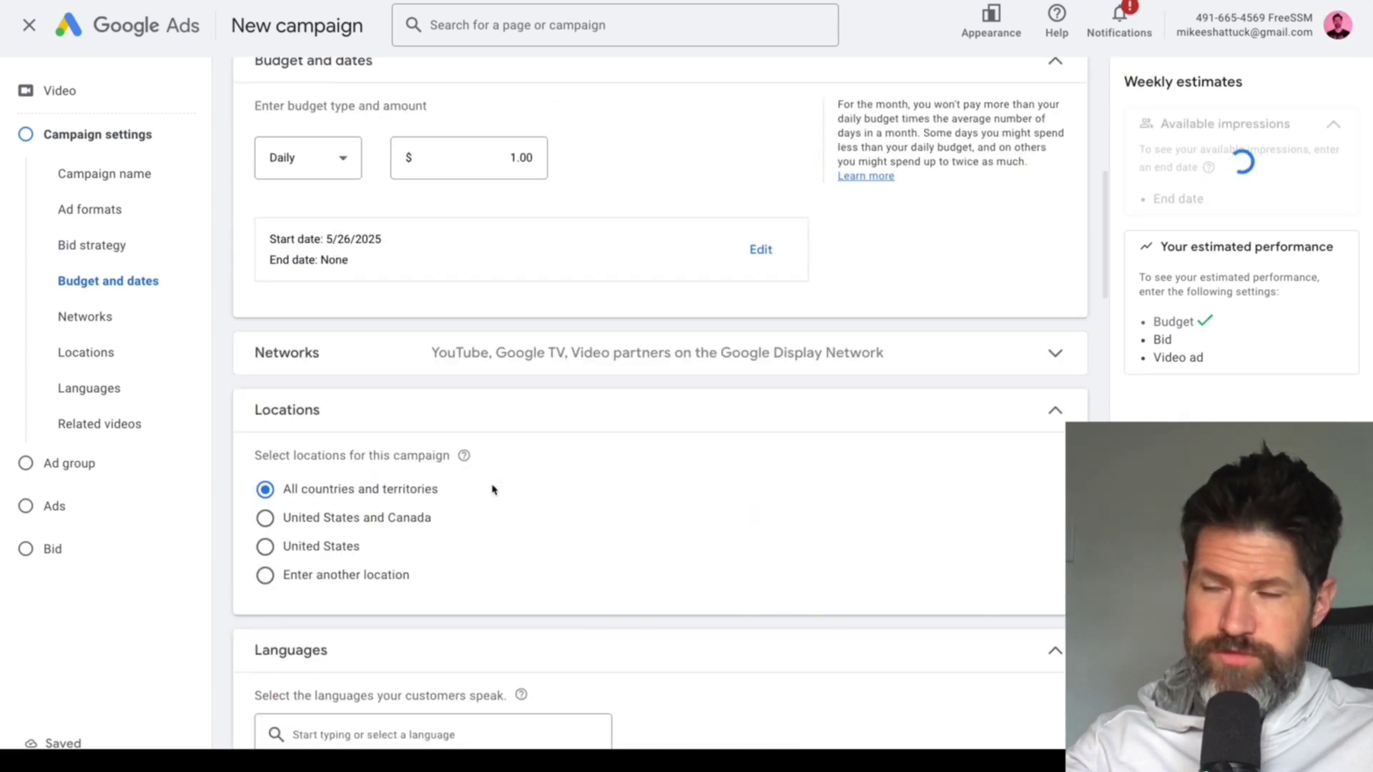
scroll(493, 490, down, 2)
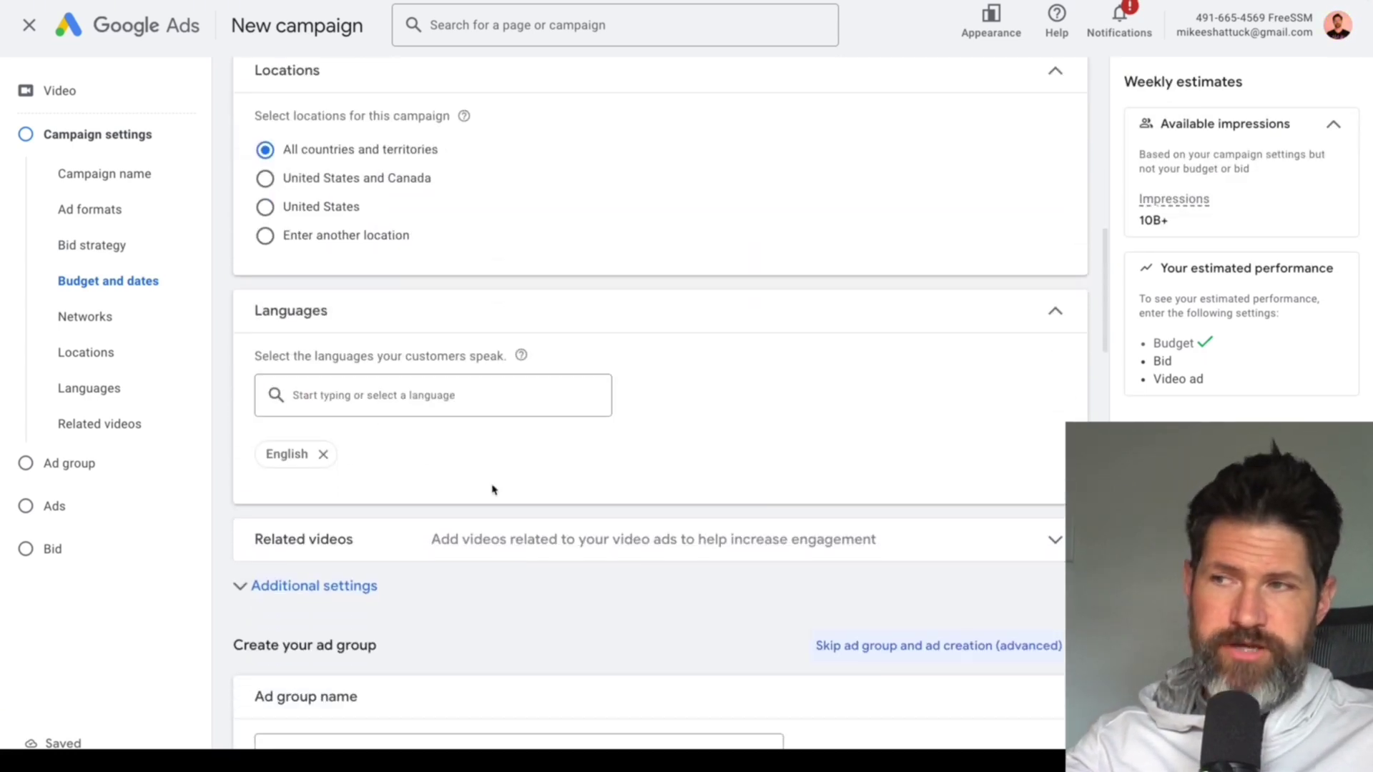
scroll(493, 489, down, 8)
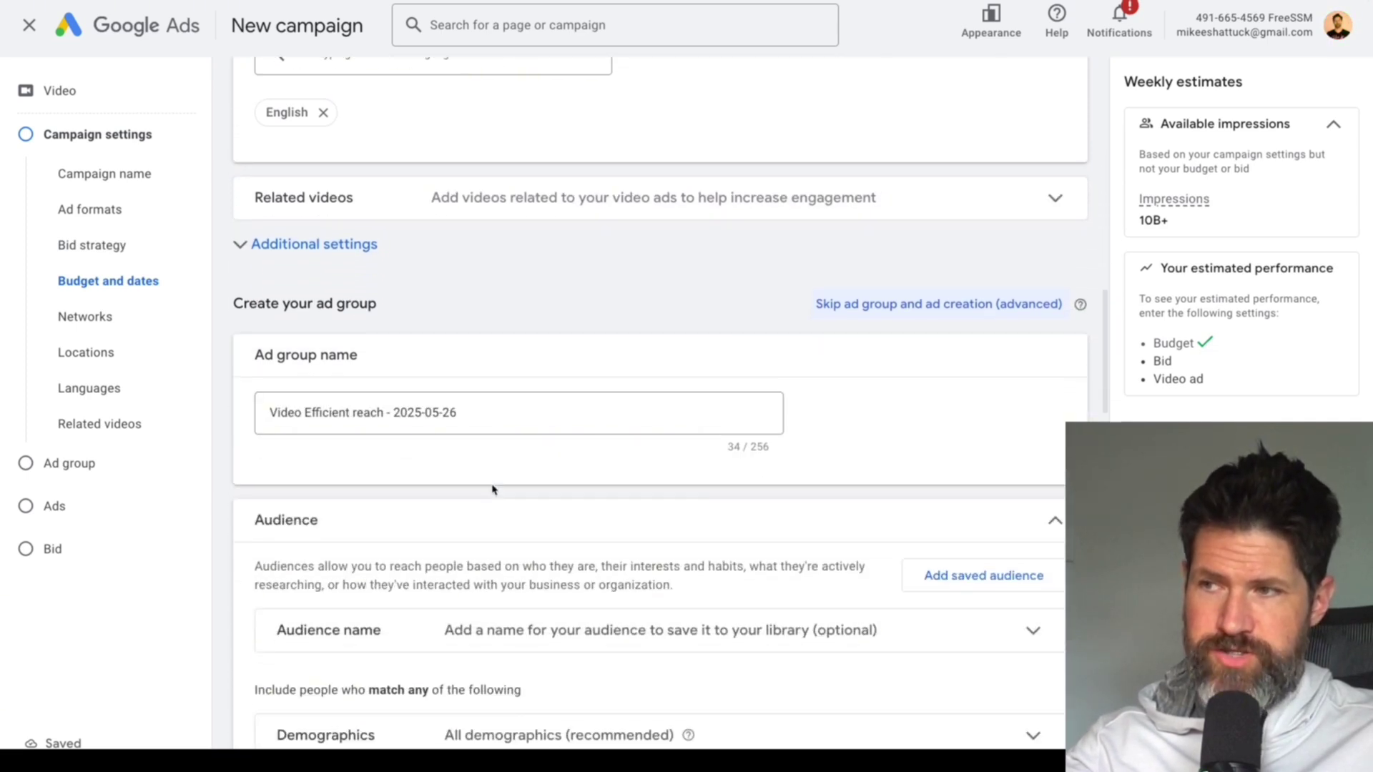
scroll(493, 490, down, 4)
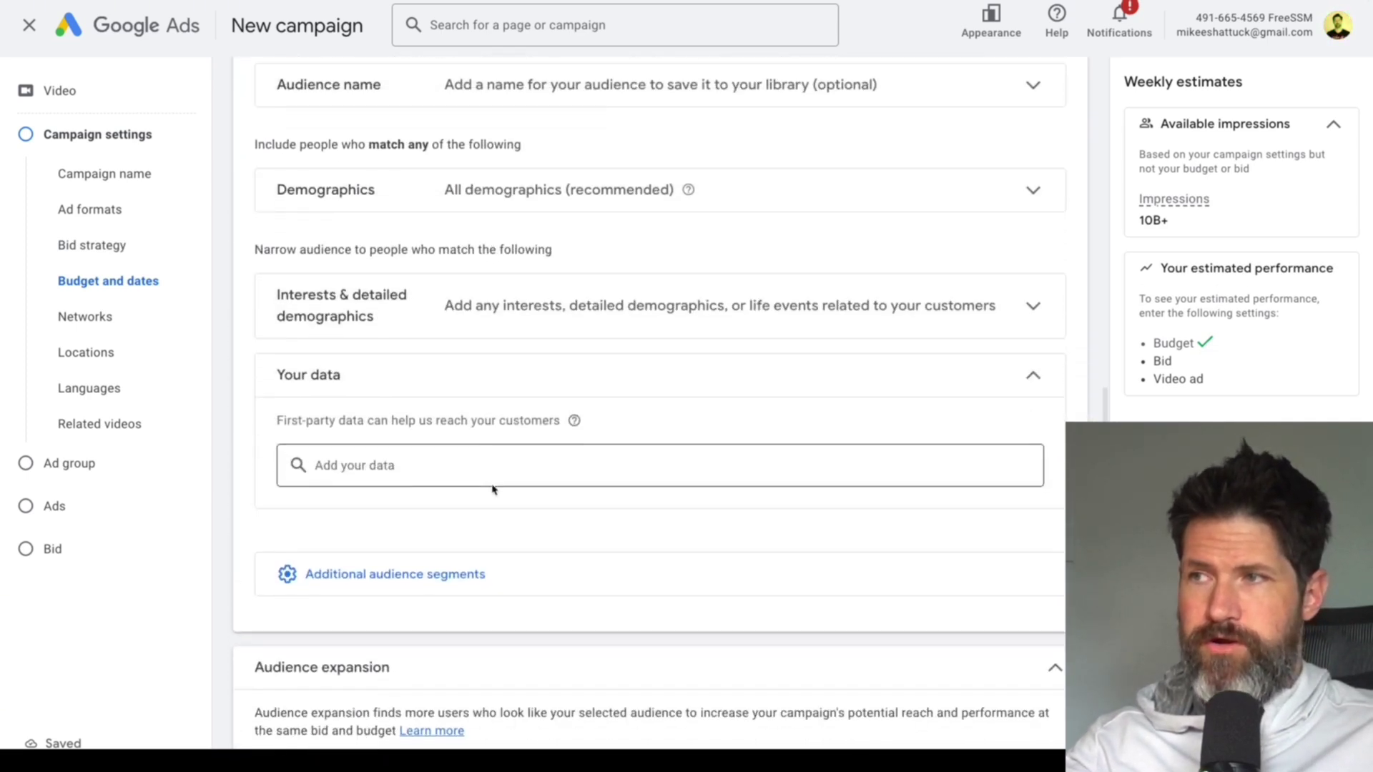
scroll(492, 486, up, 1)
scroll(757, 364, down, 2)
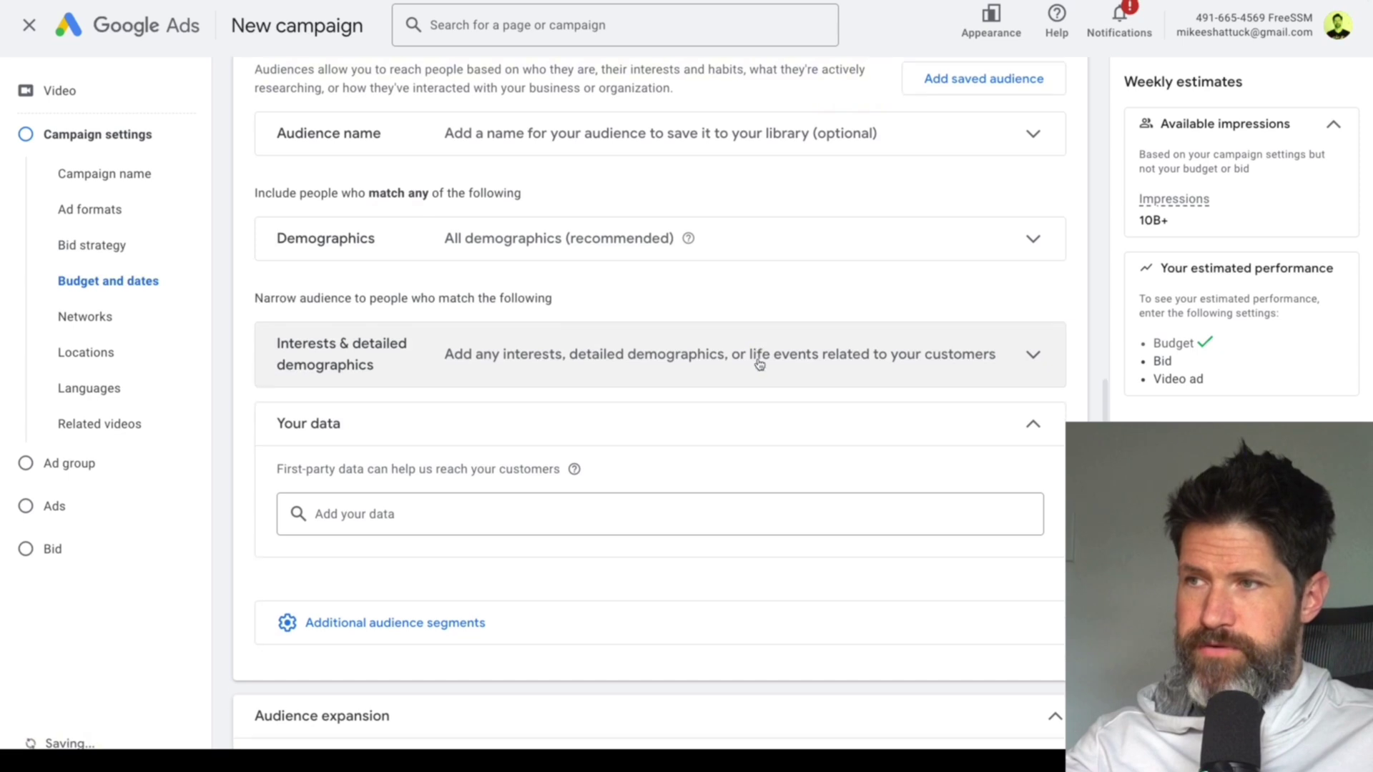
click(383, 496)
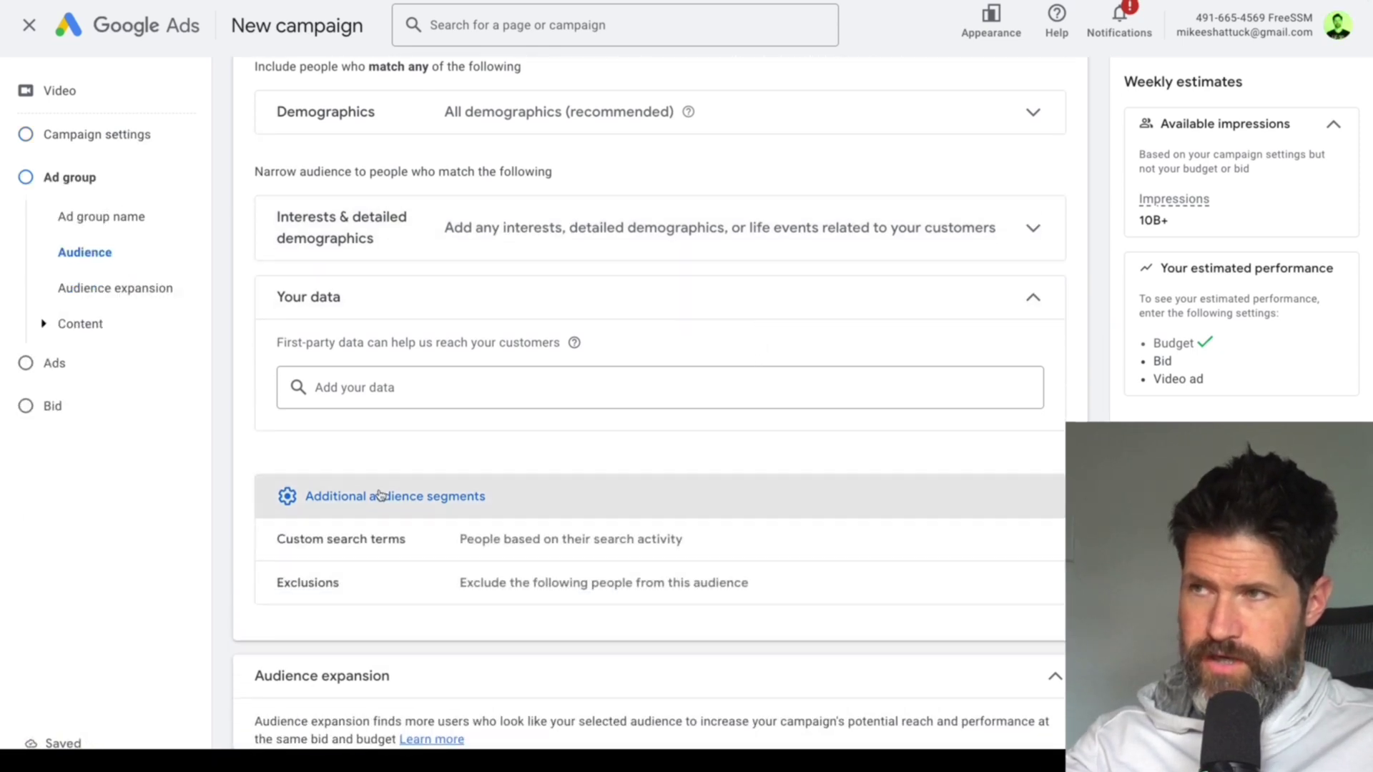
- Expand the ad group's content placements and open the YouTube videos category, ready for a placement search
scroll(380, 495, down, 2)
scroll(380, 495, down, 5)
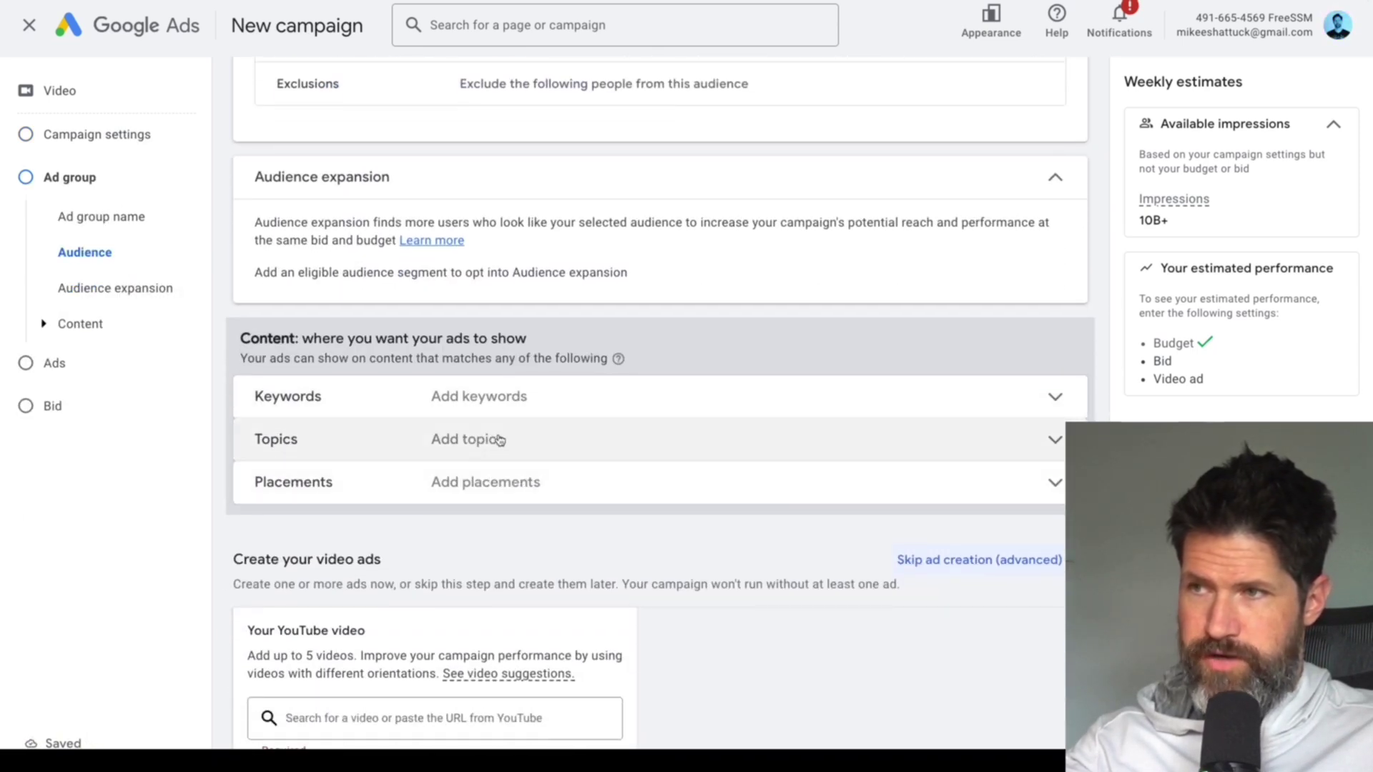
click(494, 481)
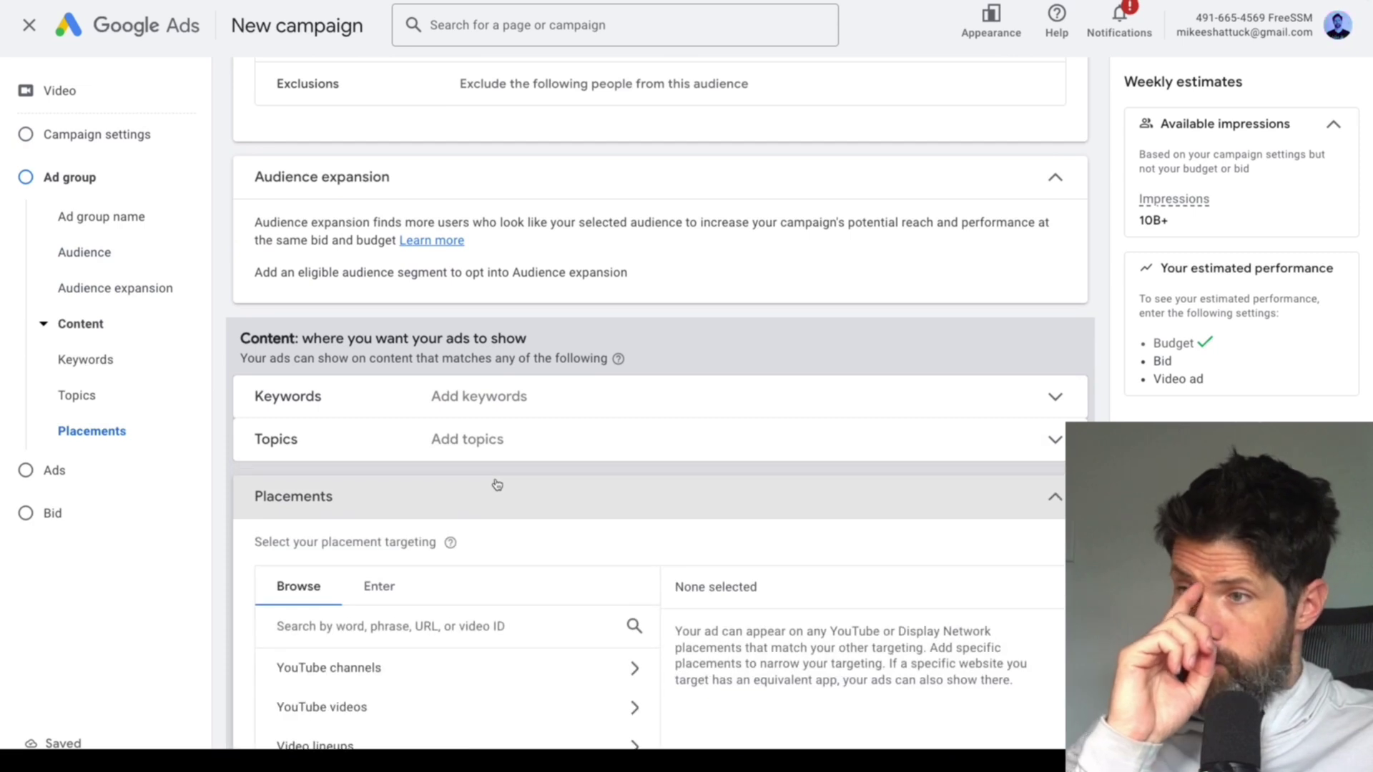
scroll(497, 484, down, 1)
scroll(496, 484, down, 3)
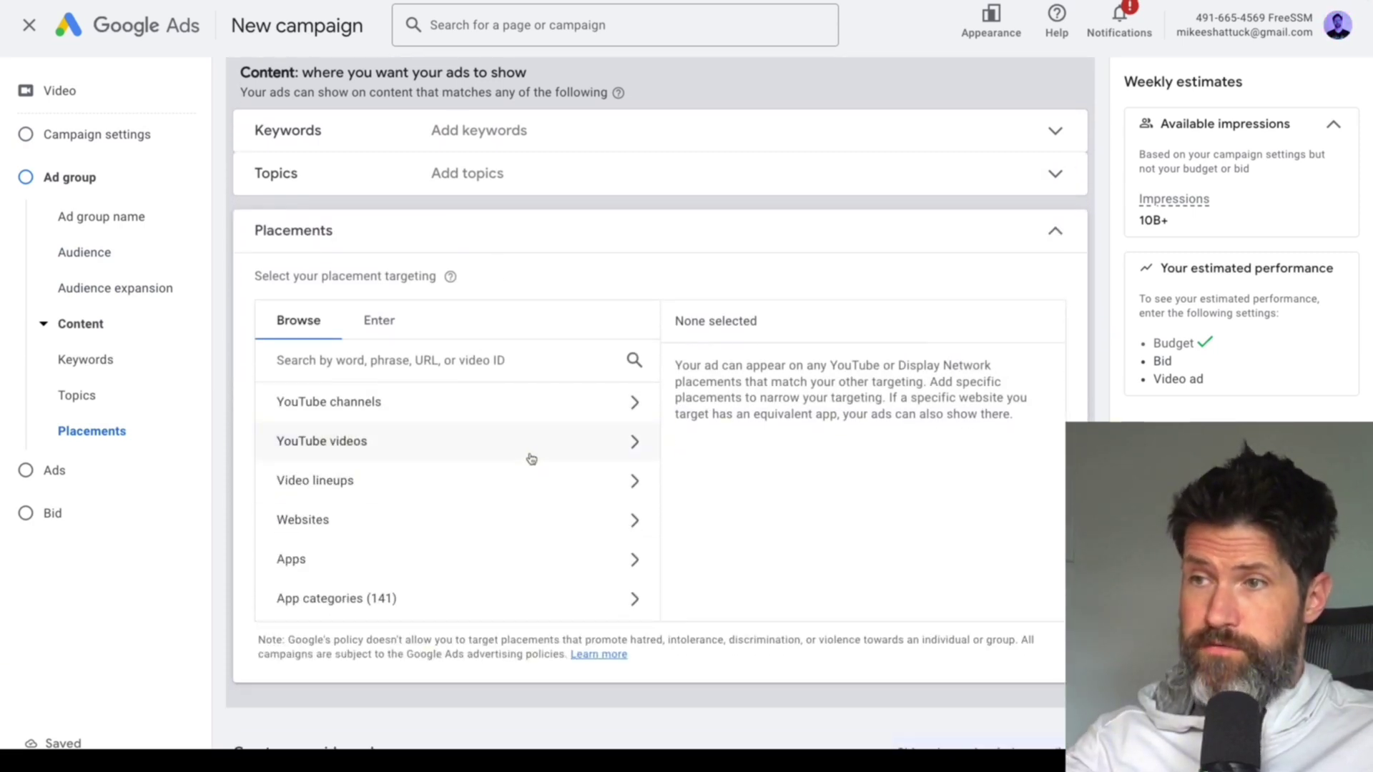
click(531, 458)
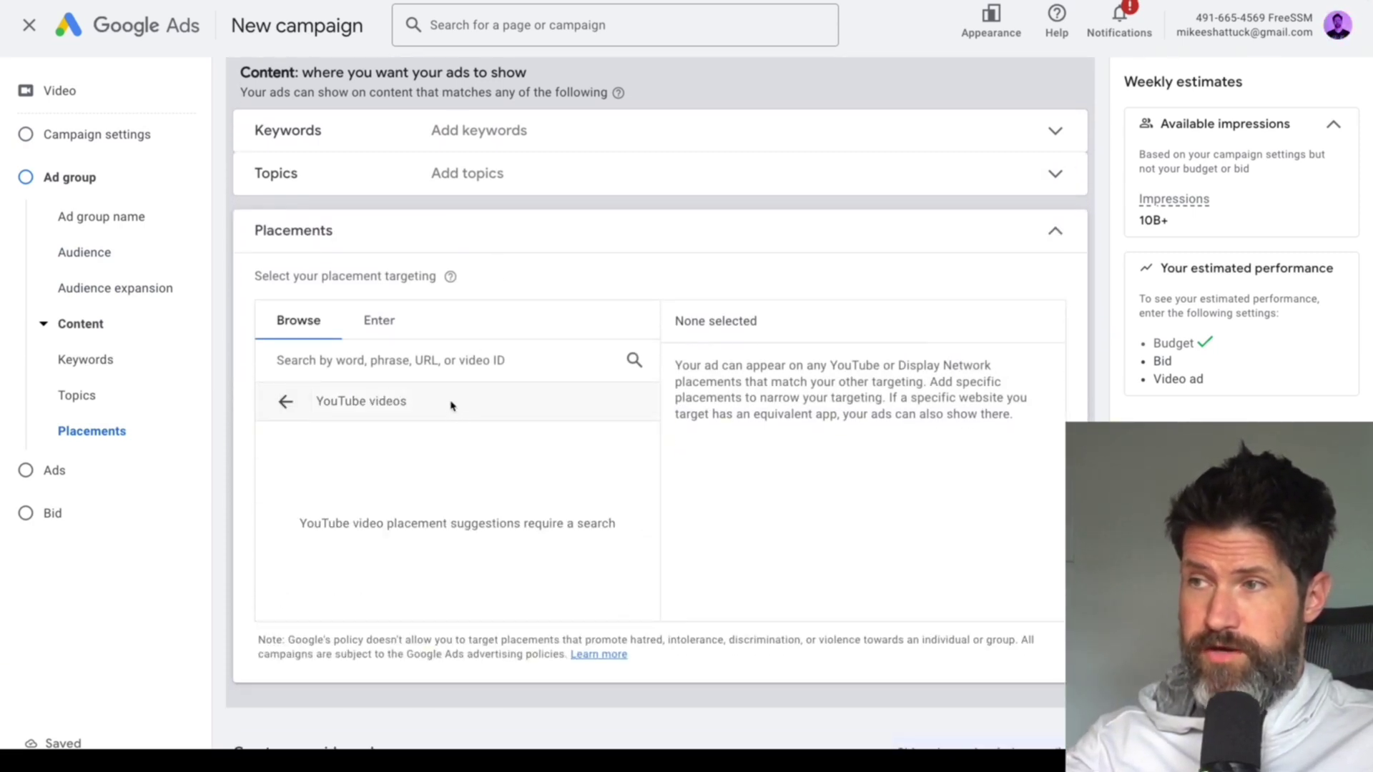
click(500, 359)
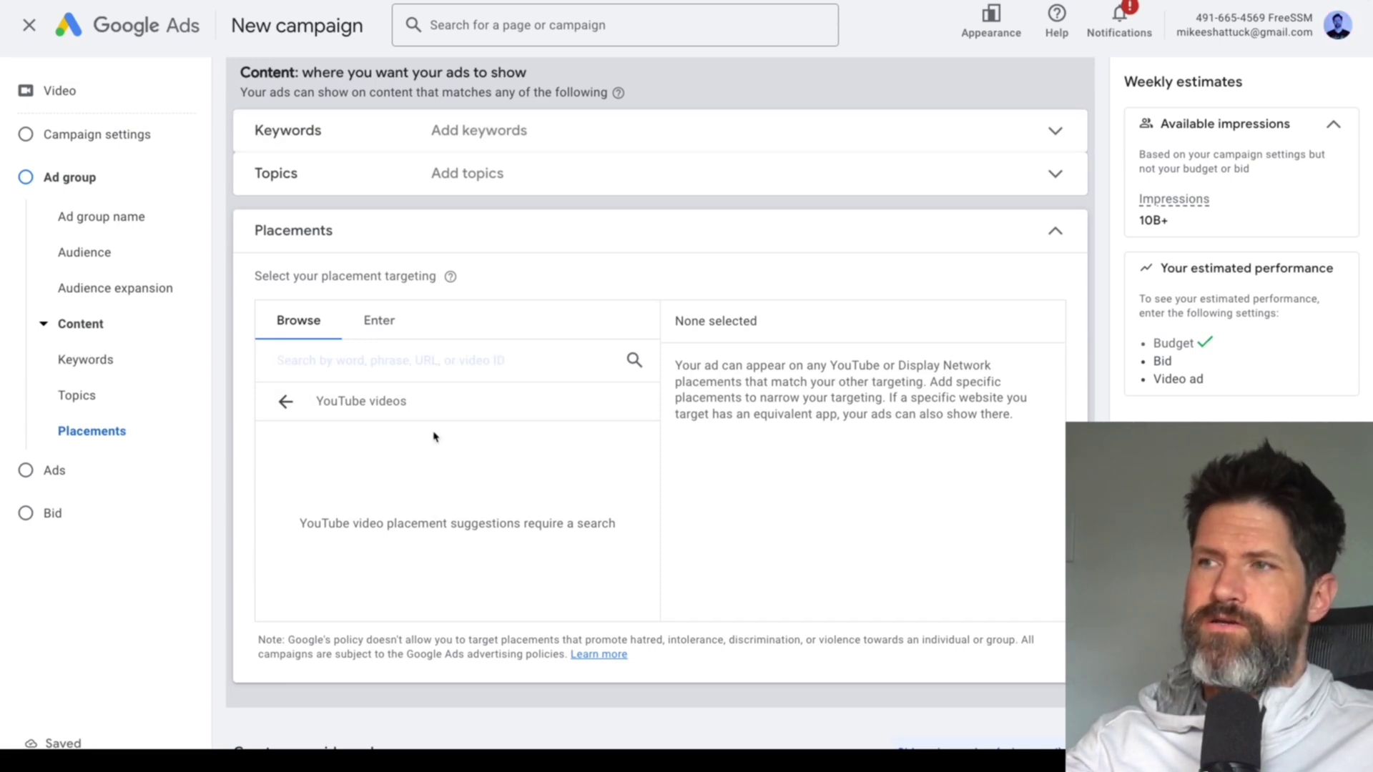
- Try searching the YouTube video placements with the video titles column copied from the all_videos sheet, then clear the search
mouse_move(501, 2)
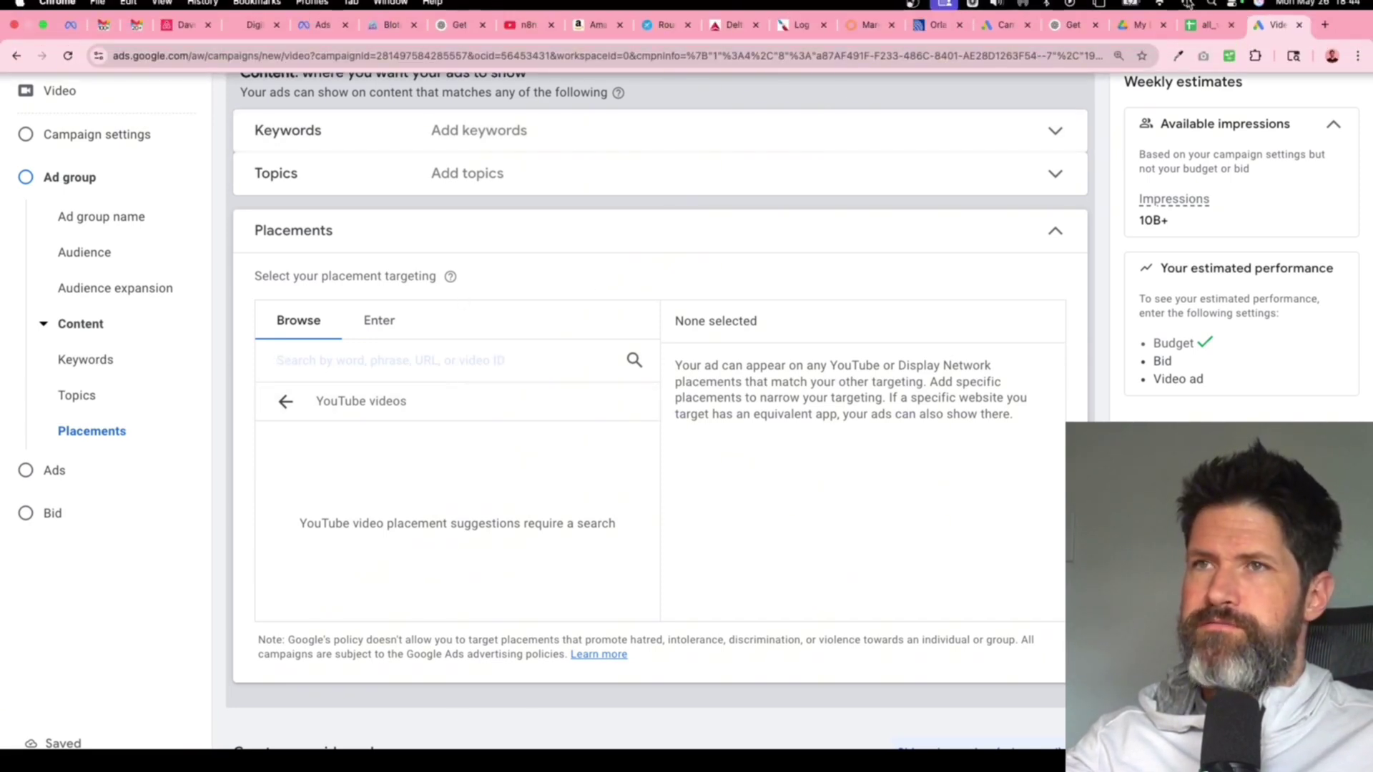
click(1209, 24)
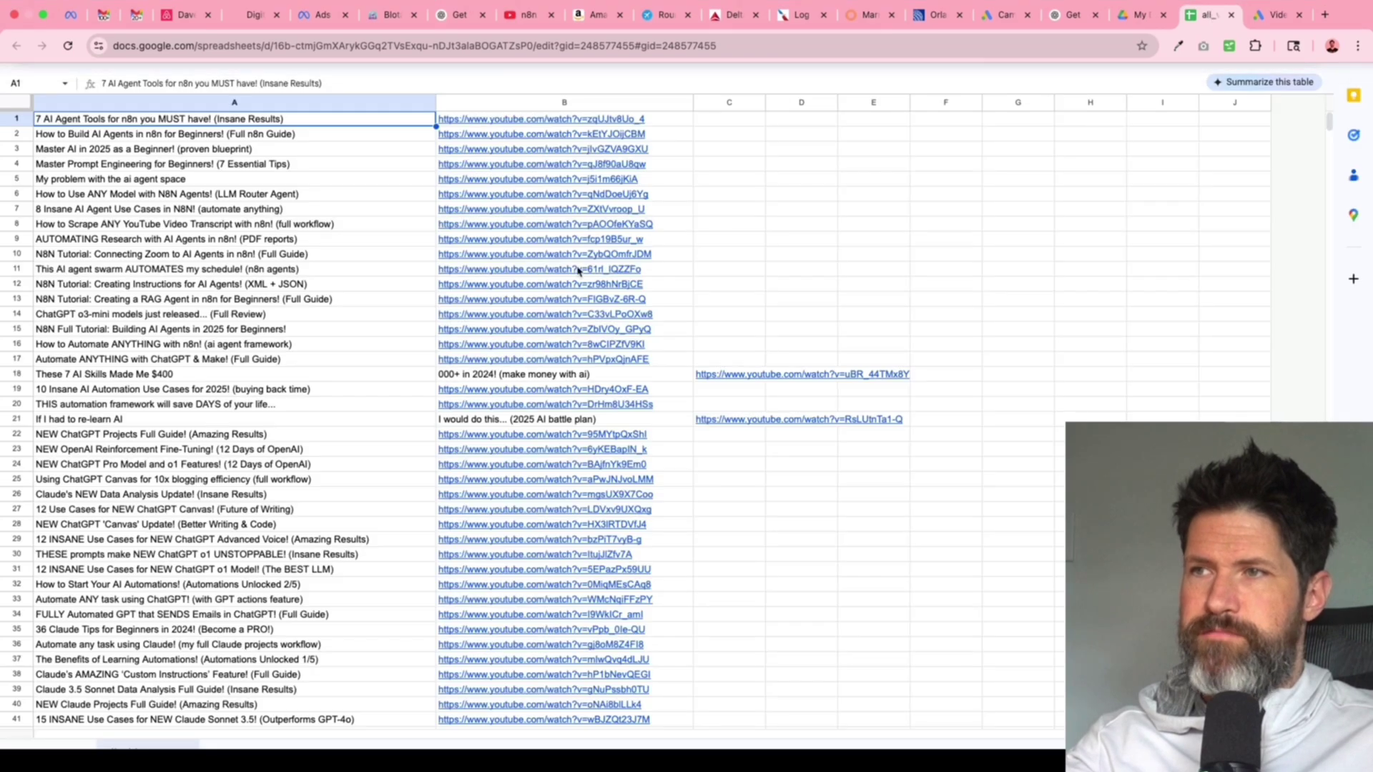
click(221, 101)
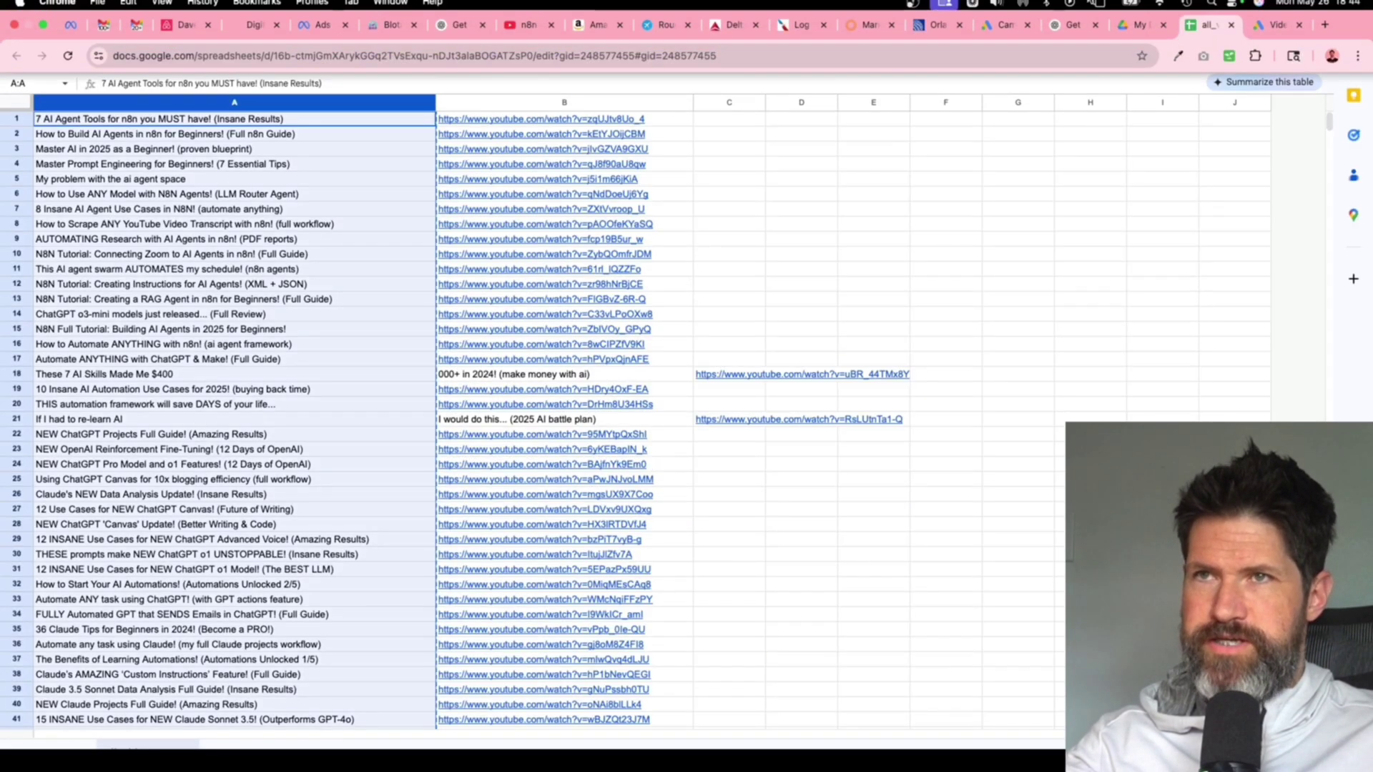
click(1276, 25)
text(How I Built a YouTube Automation That Creates Viral Long-For)
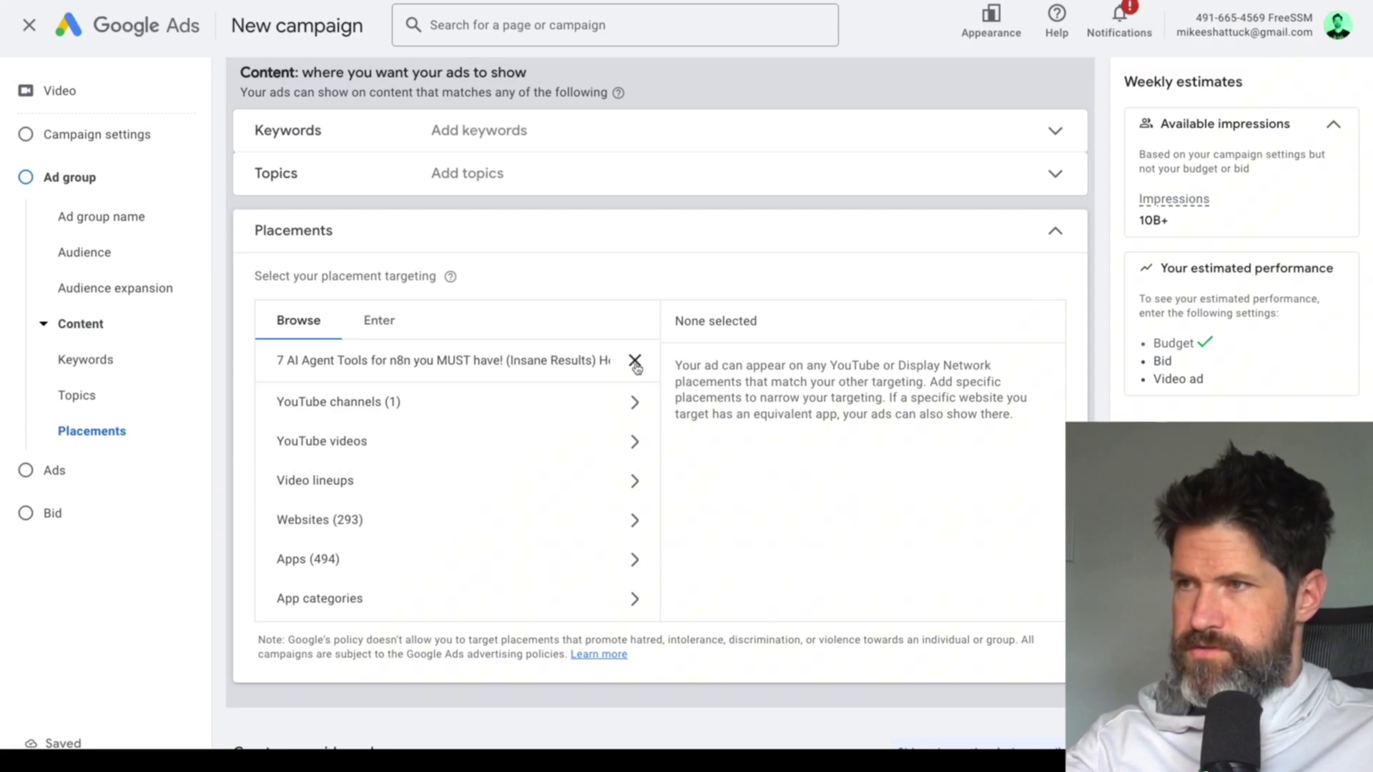
click(605, 434)
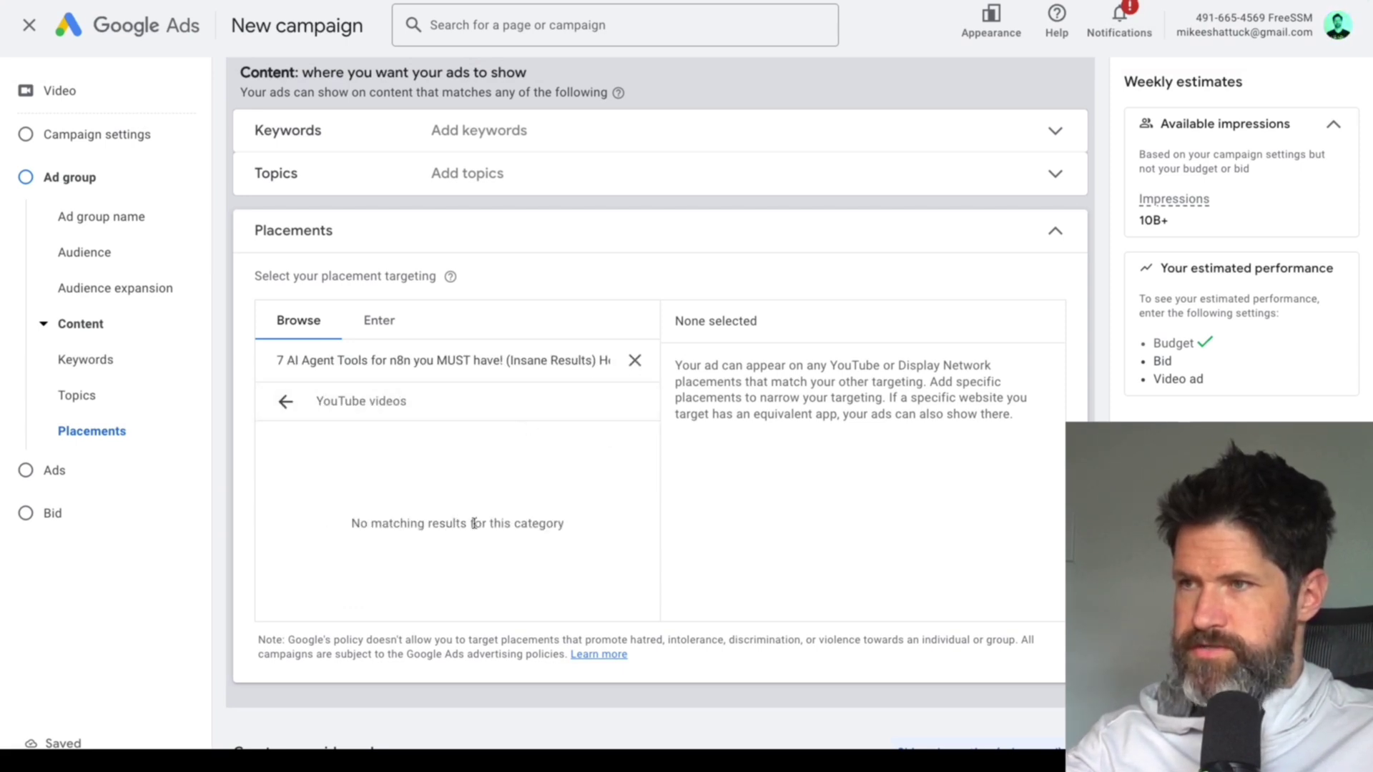
click(634, 360)
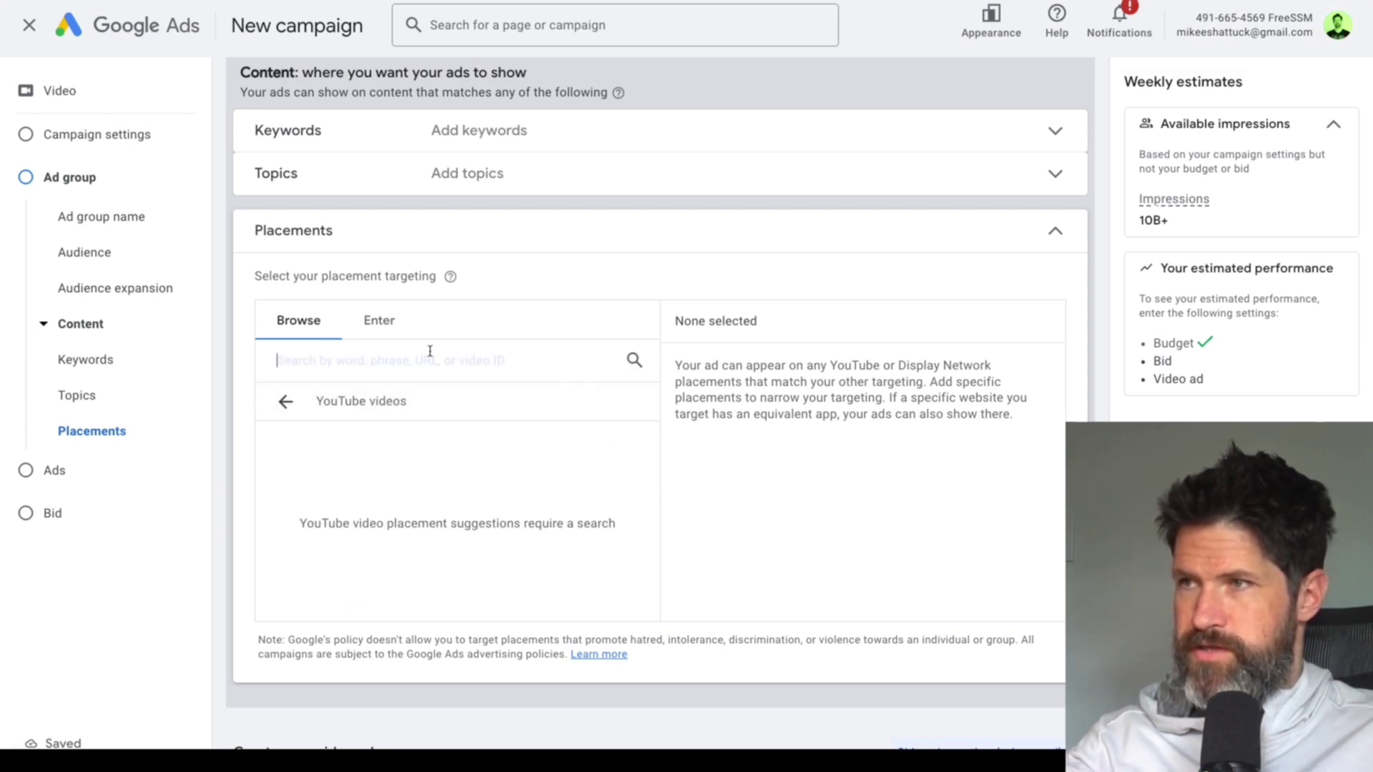
- Switch the placement targeting to entering multiple placements and undo the pasted video titles
click(379, 319)
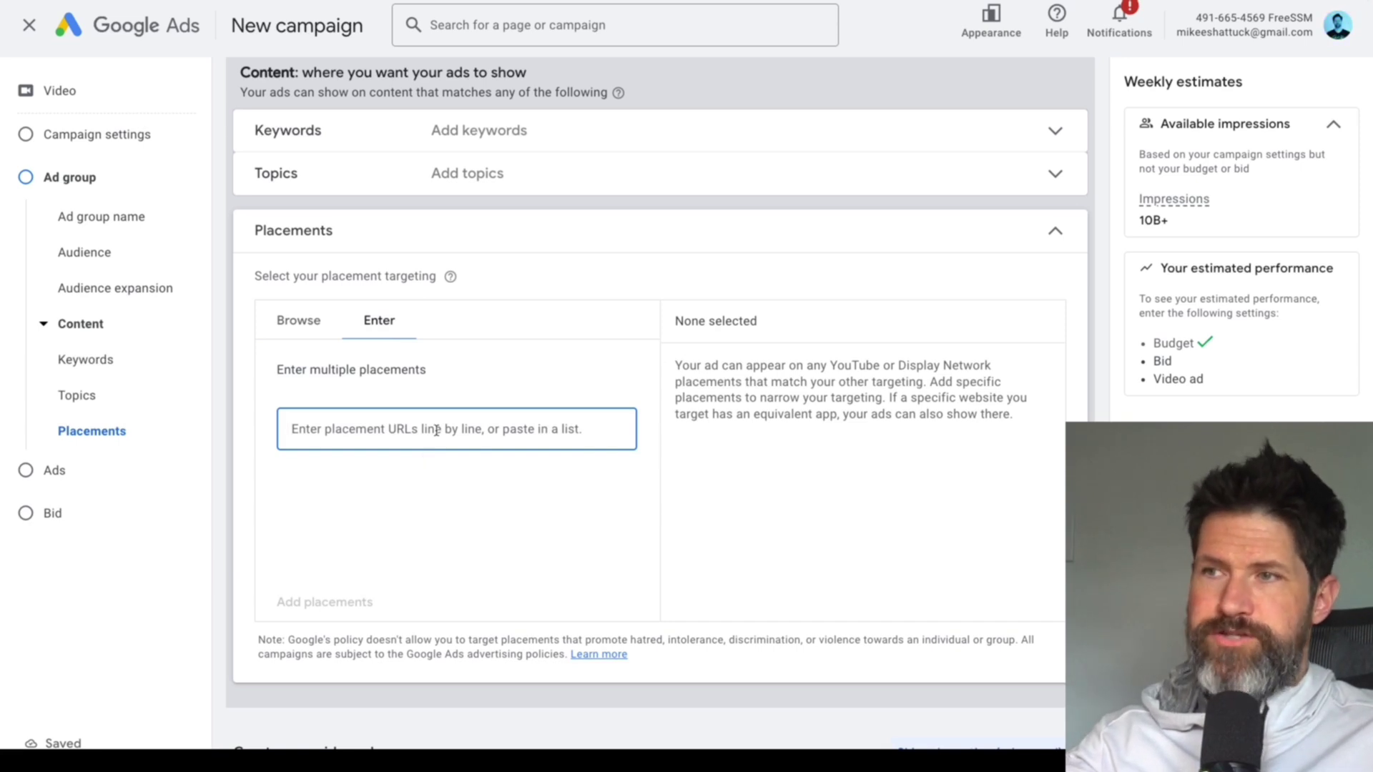
key(super+v)
key(super+z)
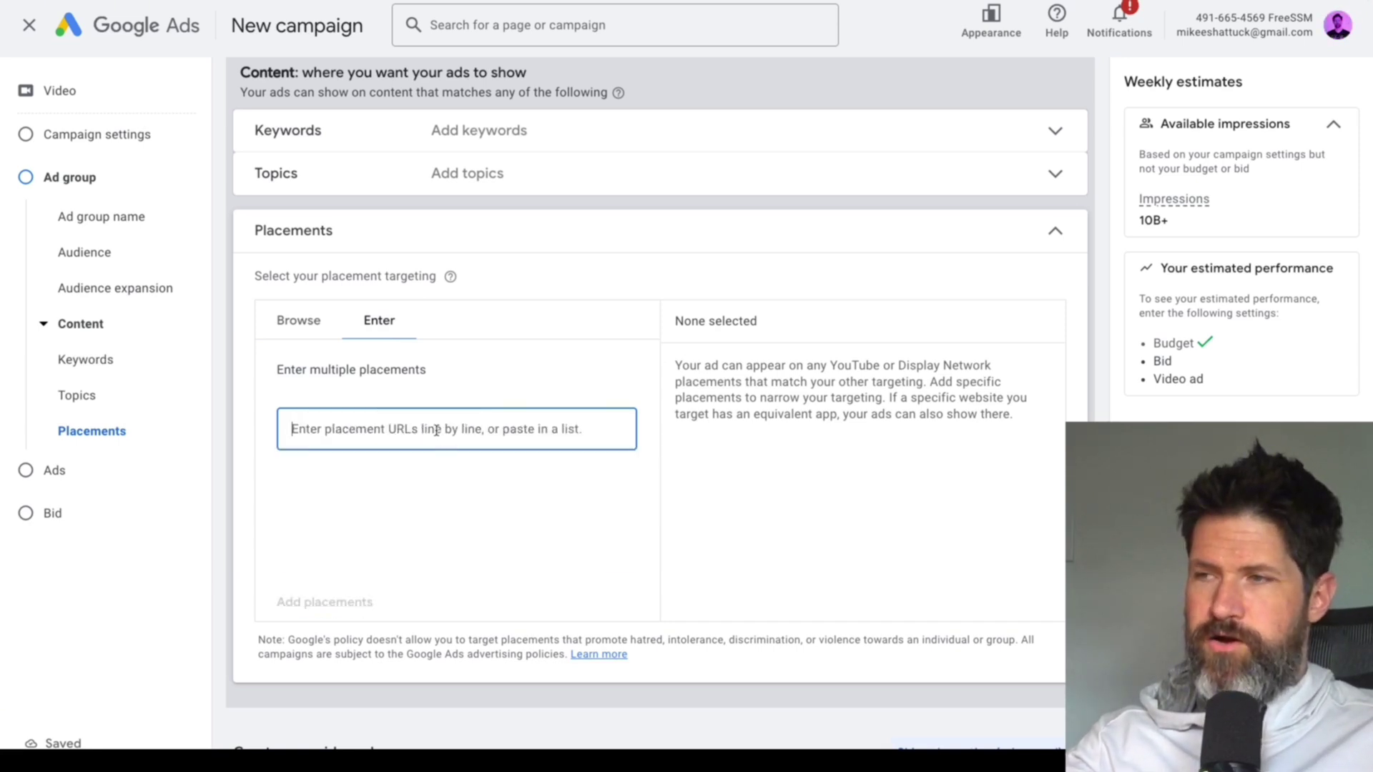
- Copy the entire video URL column B from the all_videos sheet and try to add it all as placements in the ad group
mouse_move(761, 2)
click(1213, 22)
click(572, 102)
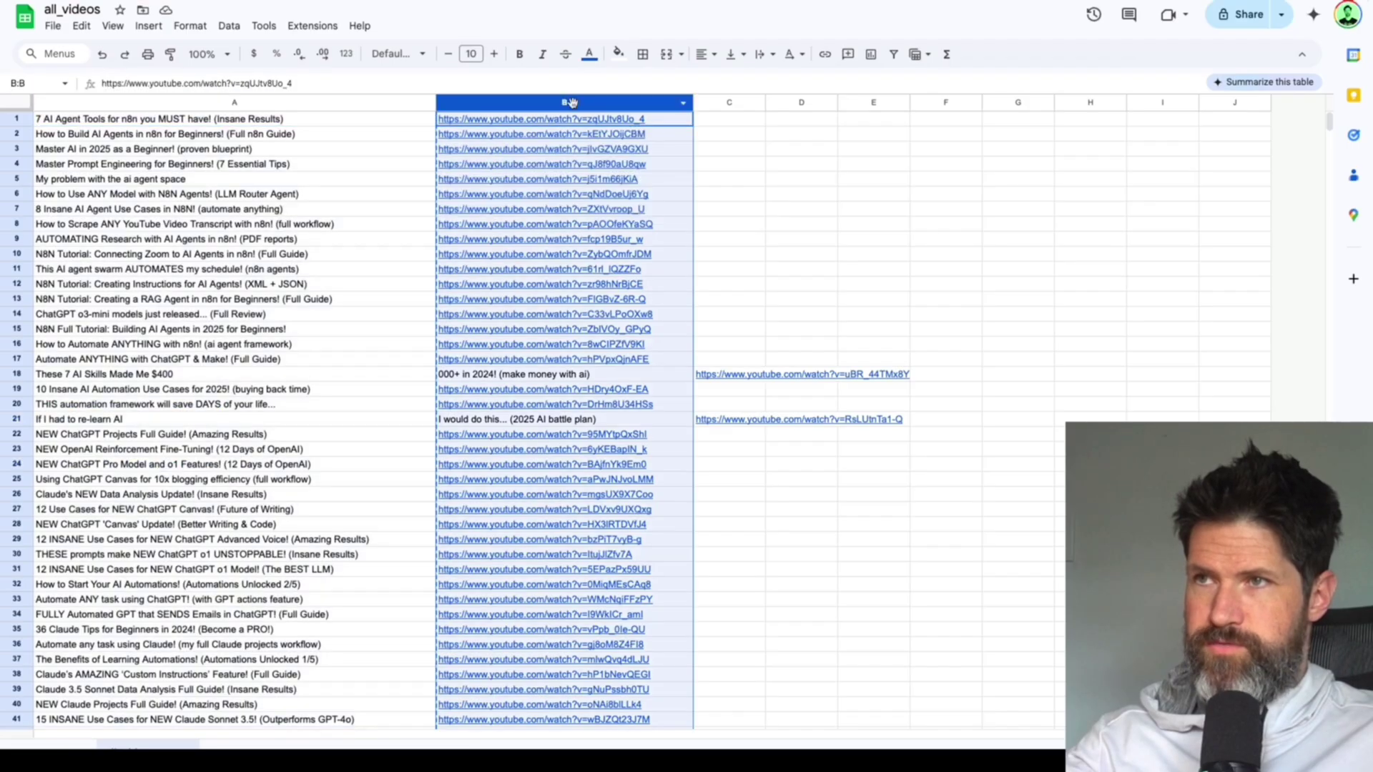
click(1130, 21)
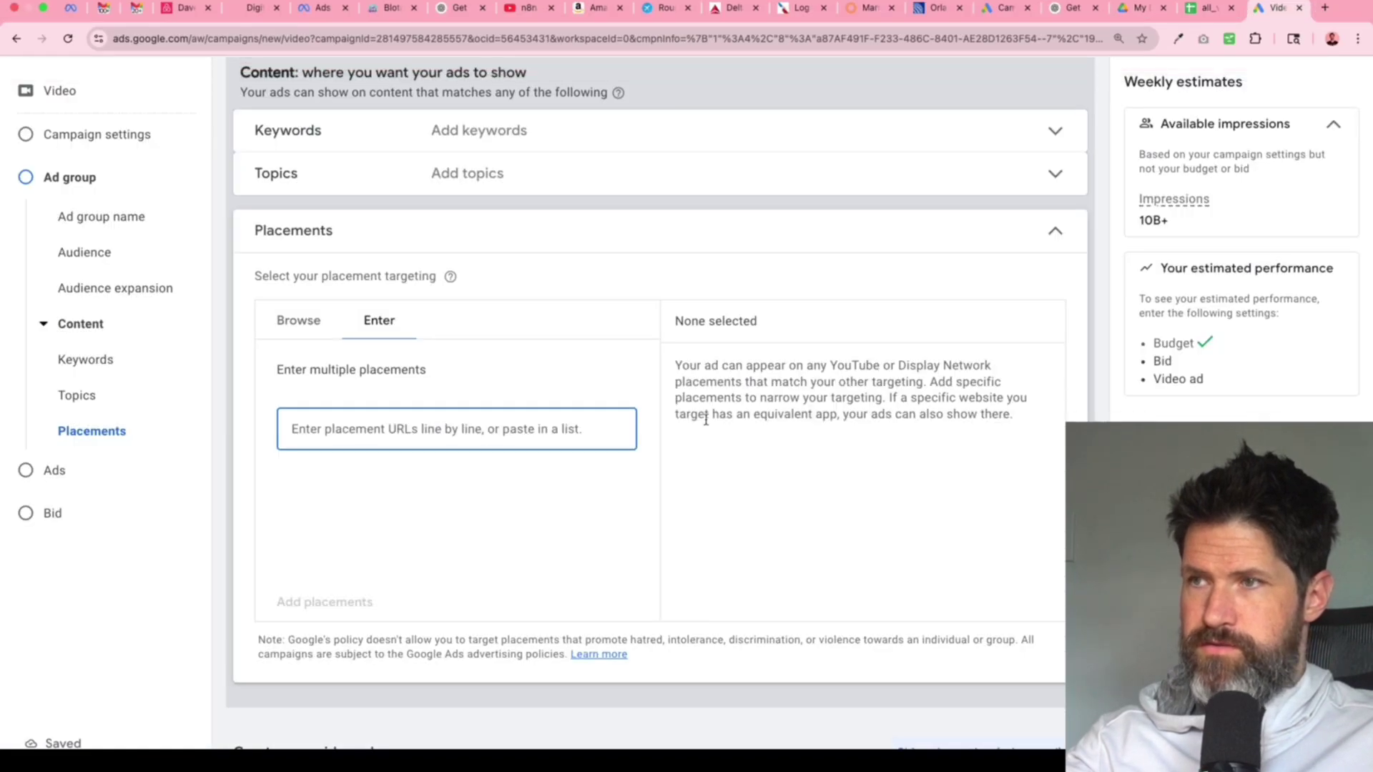
key(super+v)
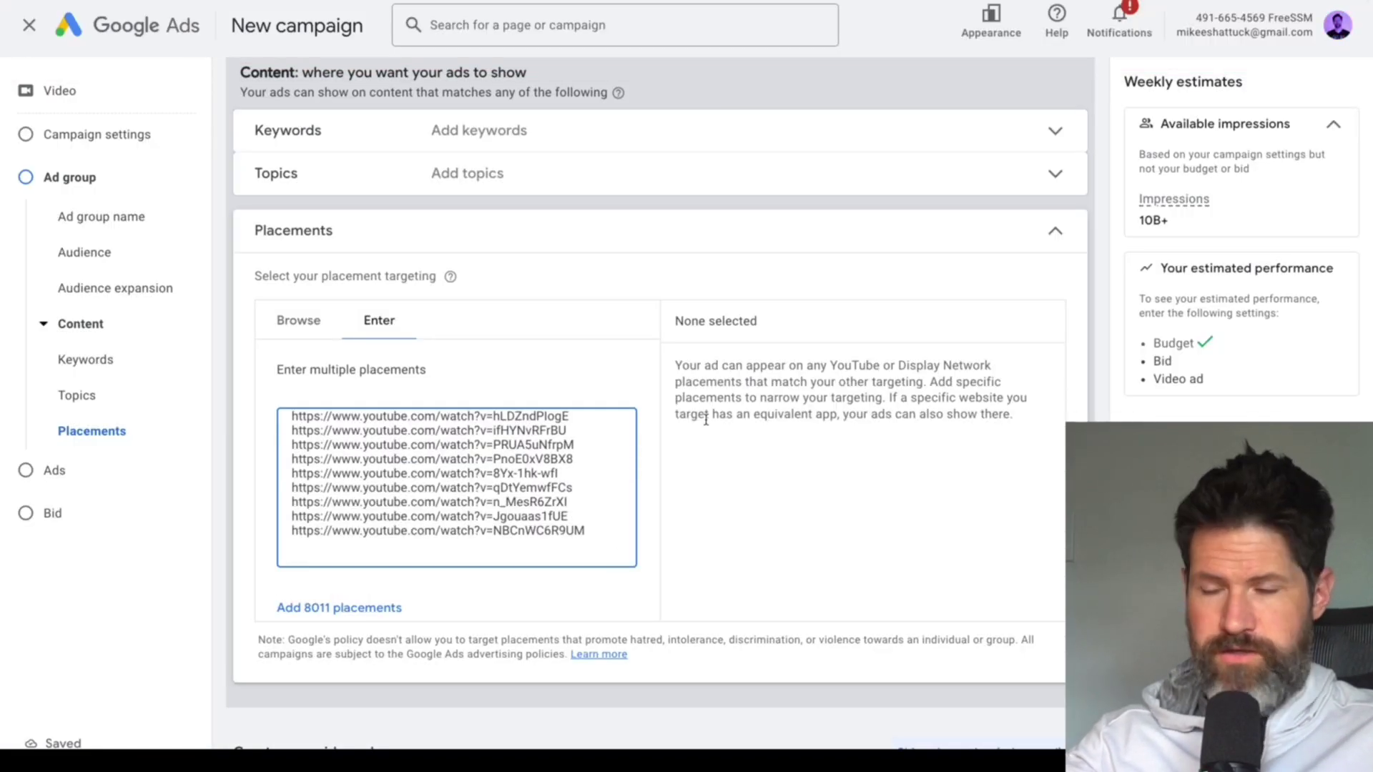
click(309, 614)
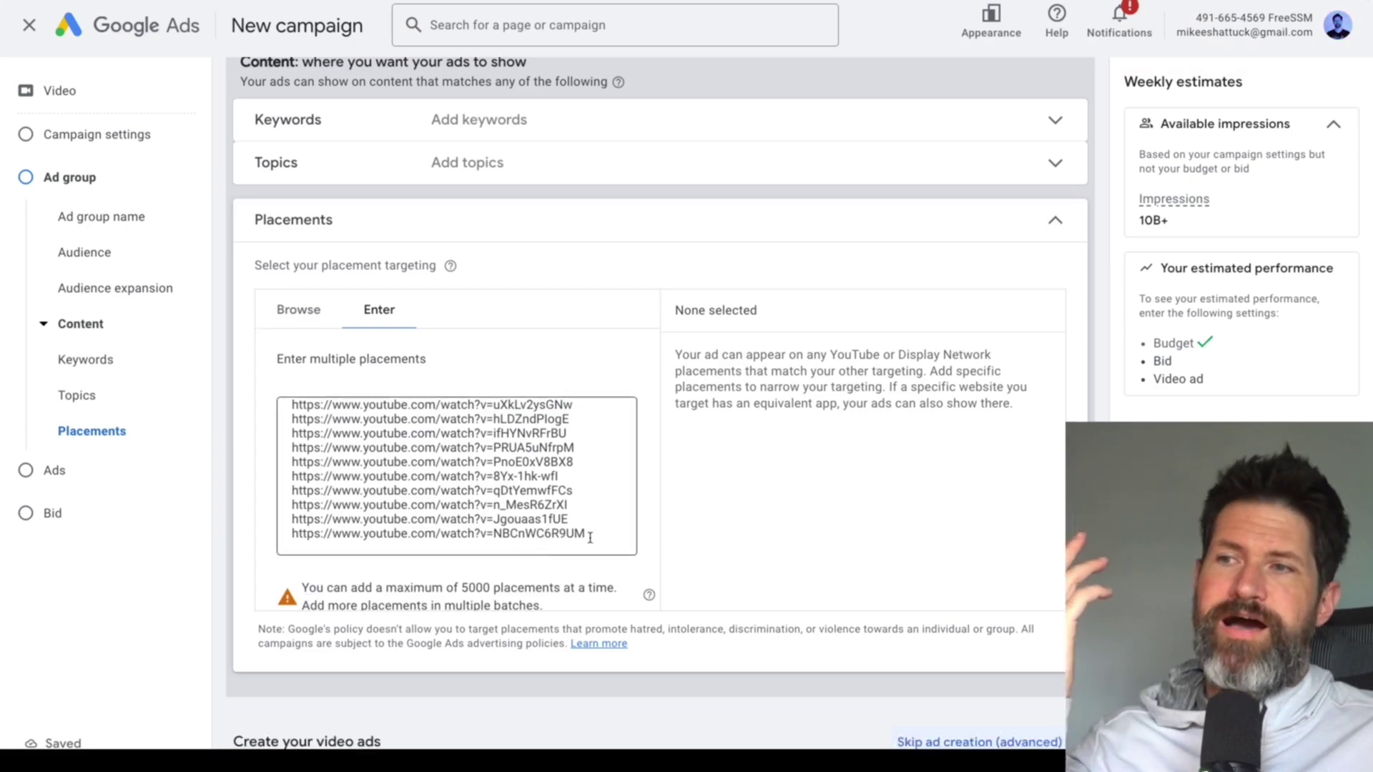
scroll(589, 538, down, 1)
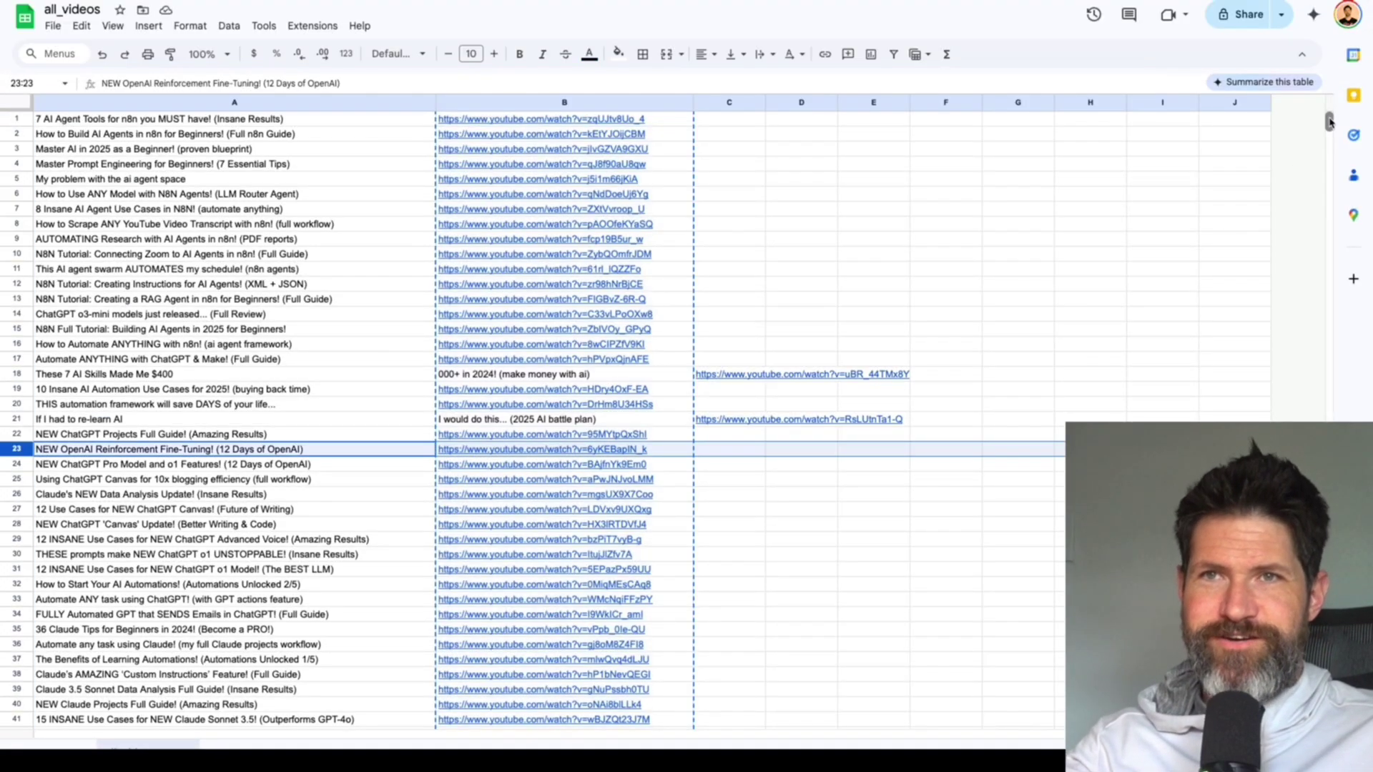
- Copy only the first batch of video URLs, cells B1:B4988, in the all_videos sheet
drag(1329, 121, 1329, 715)
scroll(458, 422, up, 20)
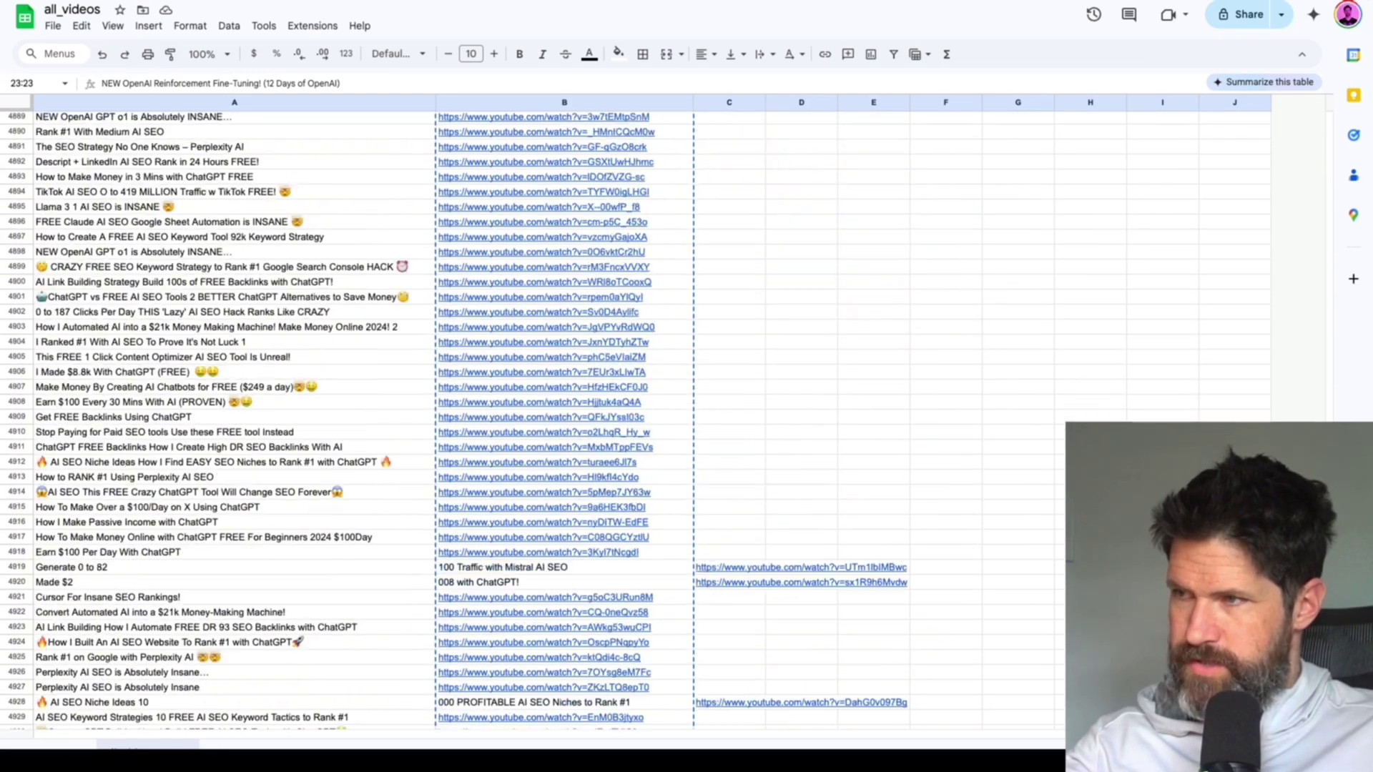
scroll(219, 329, up, 10)
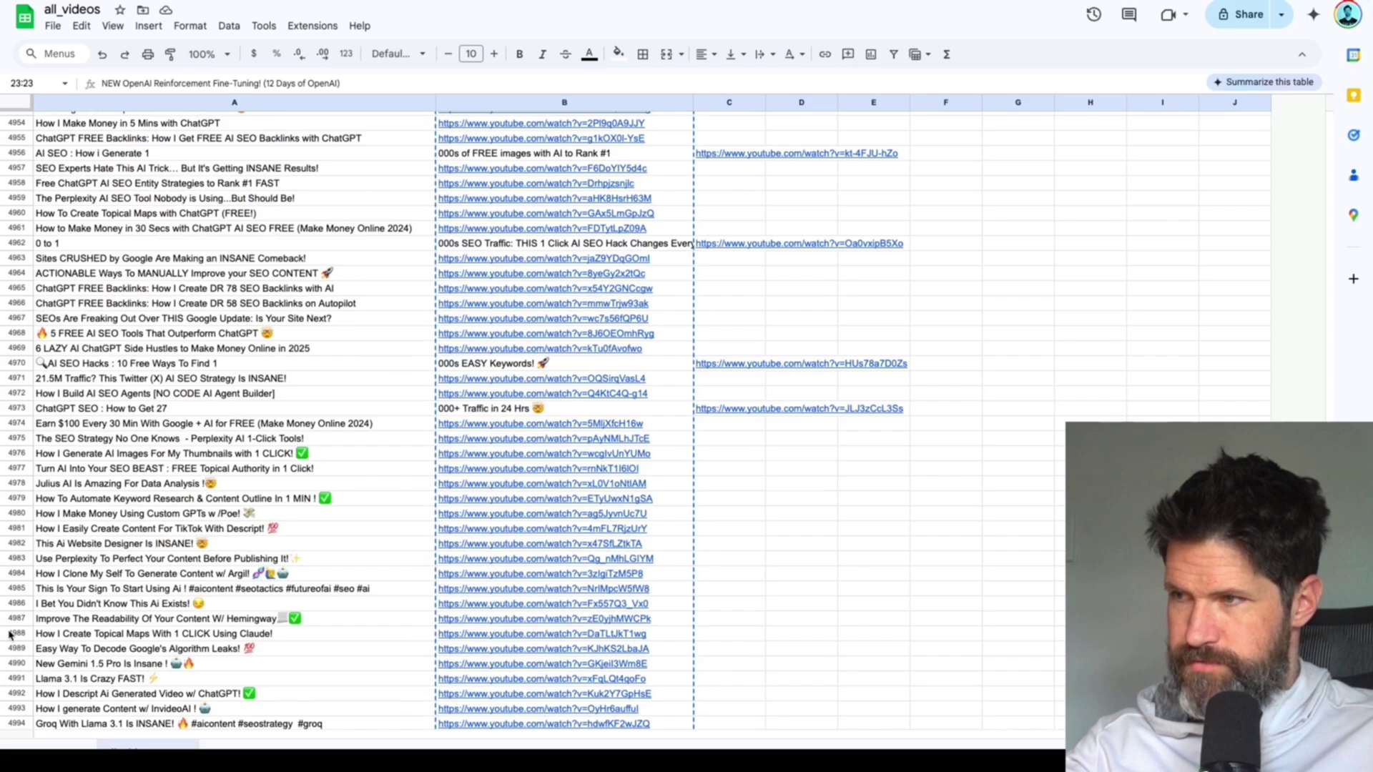
click(17, 633)
click(691, 635)
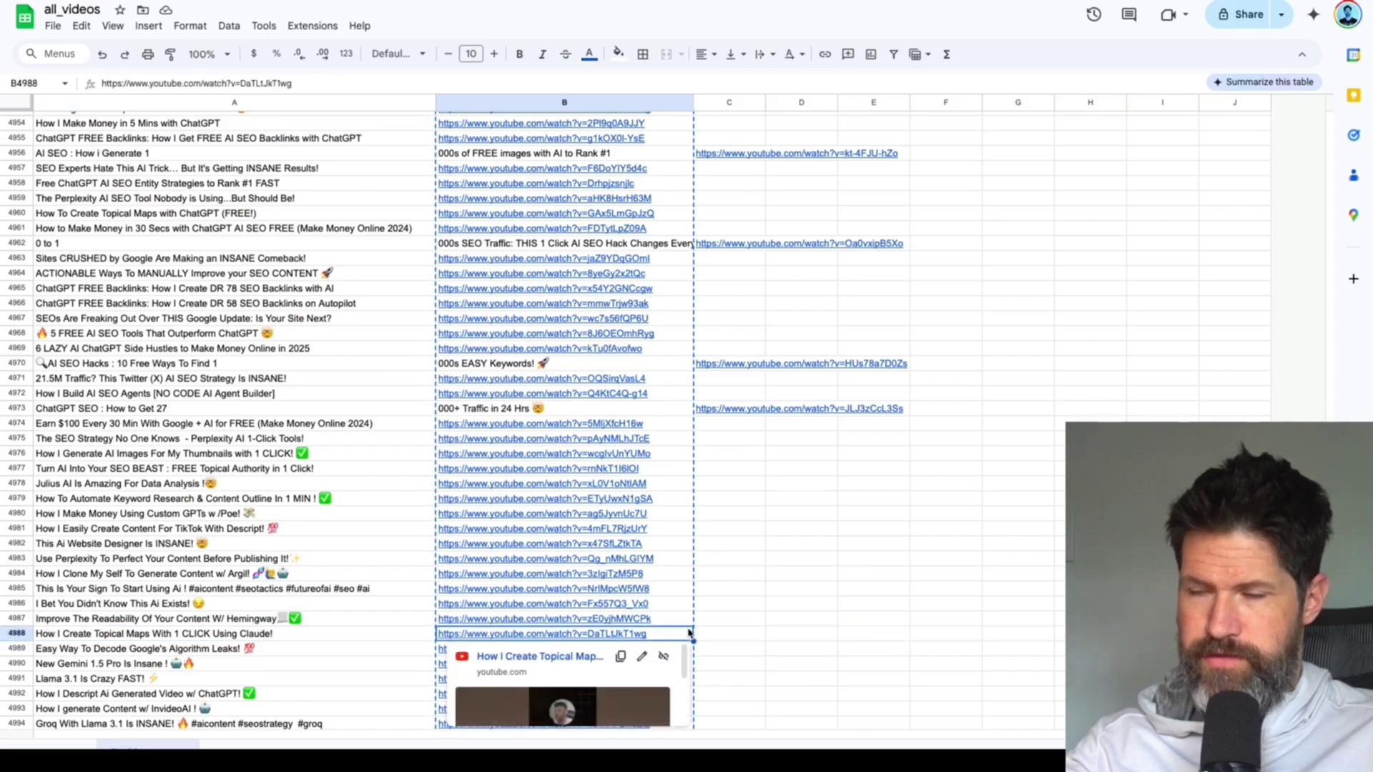
scroll(689, 634, up, 20)
scroll(689, 633, up, 20)
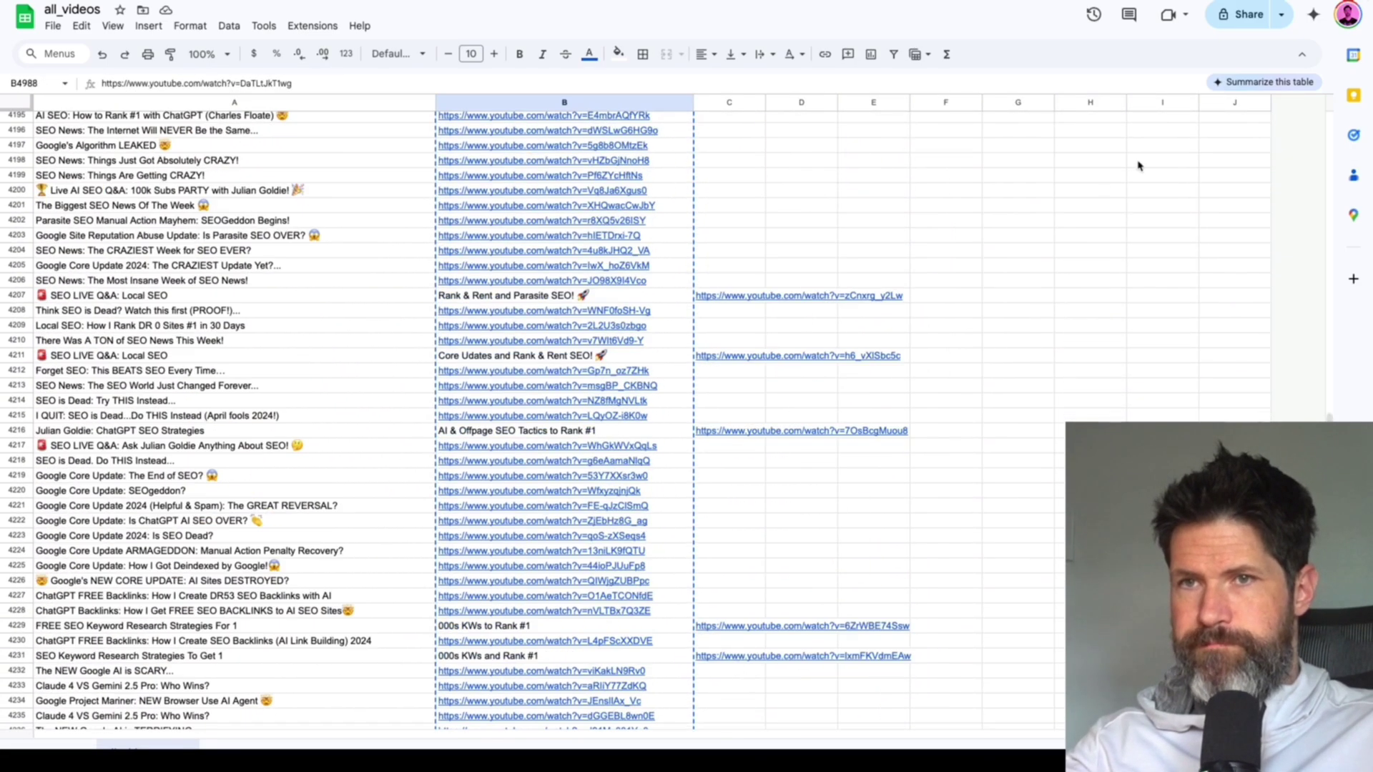
shift+click(671, 120)
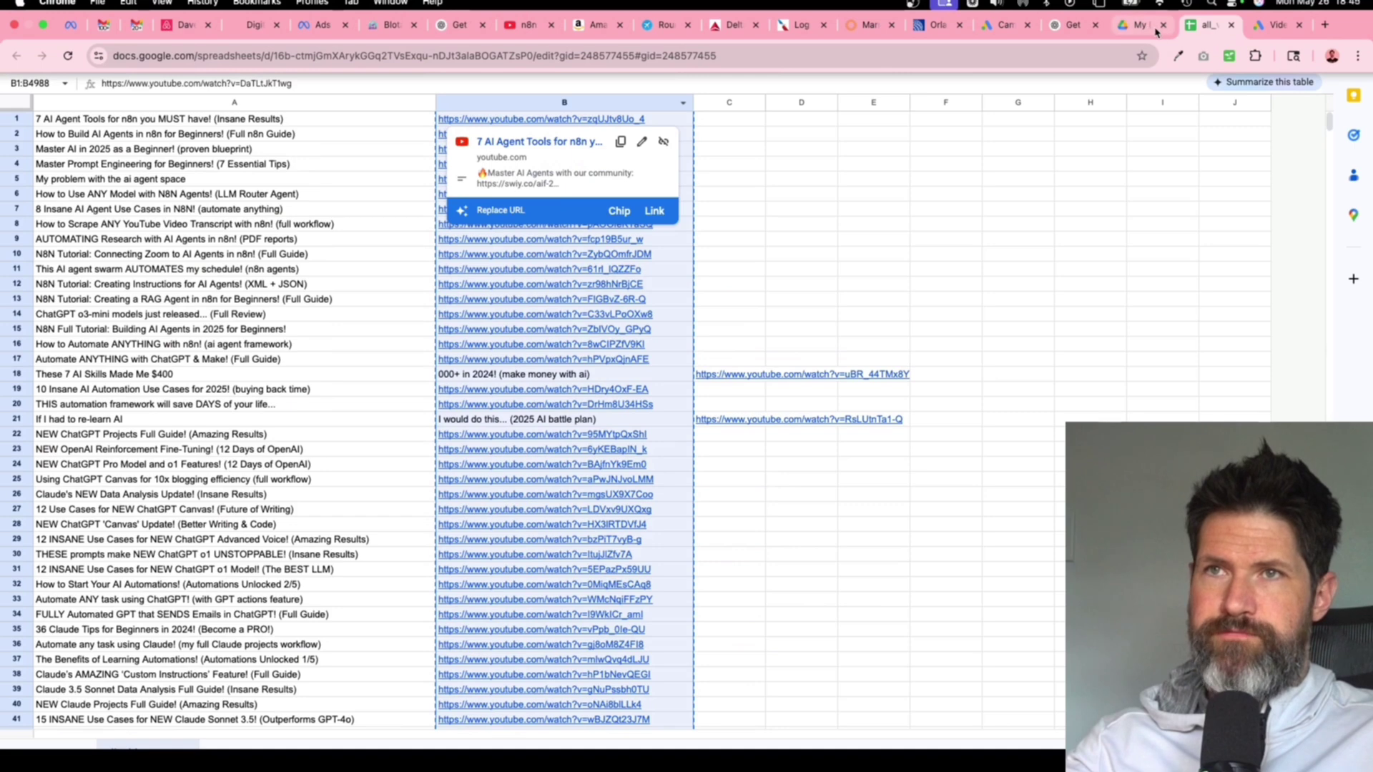
- Replace the pasted URLs in the Google Ads placement list with the copied batch and add them, waiting for the page to respond
click(1276, 24)
key(super+a)
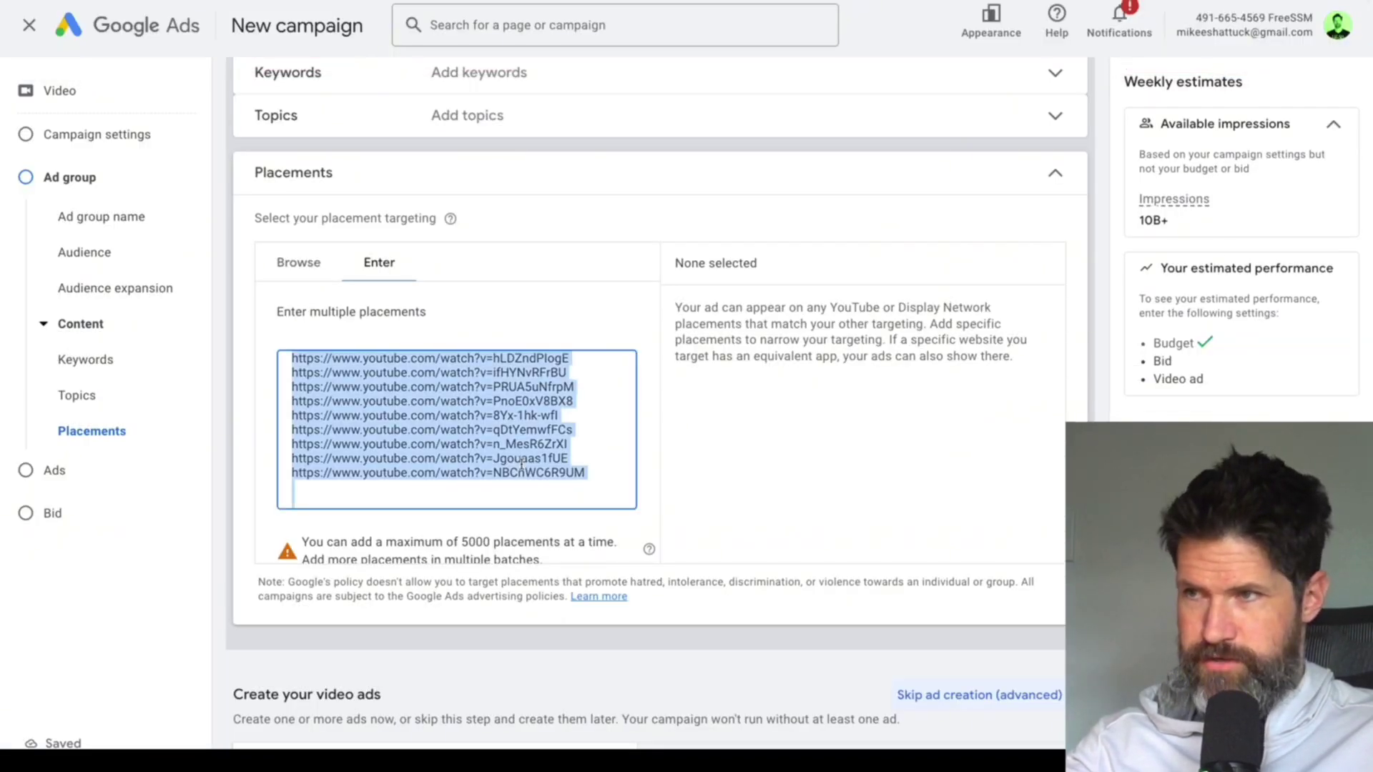
key(BackSpace)
key(super+v)
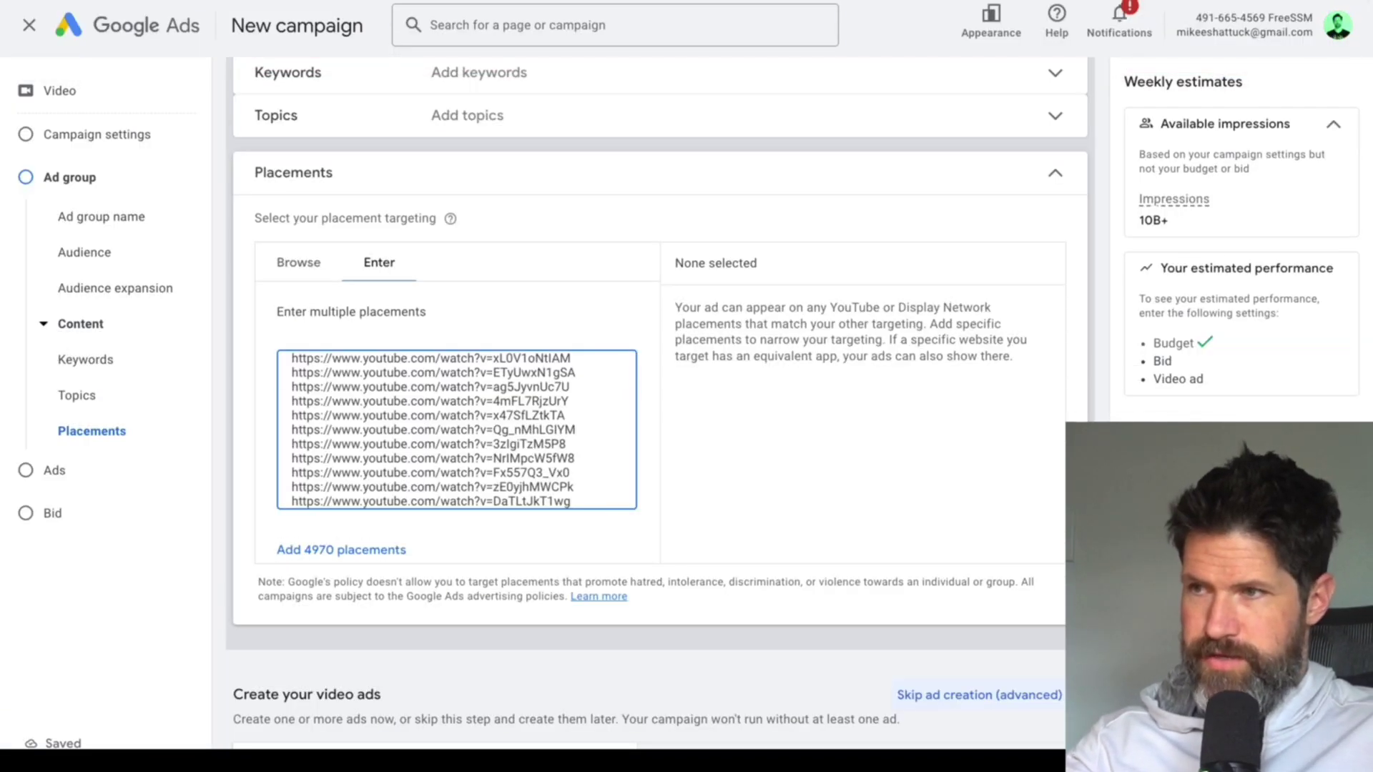
click(317, 549)
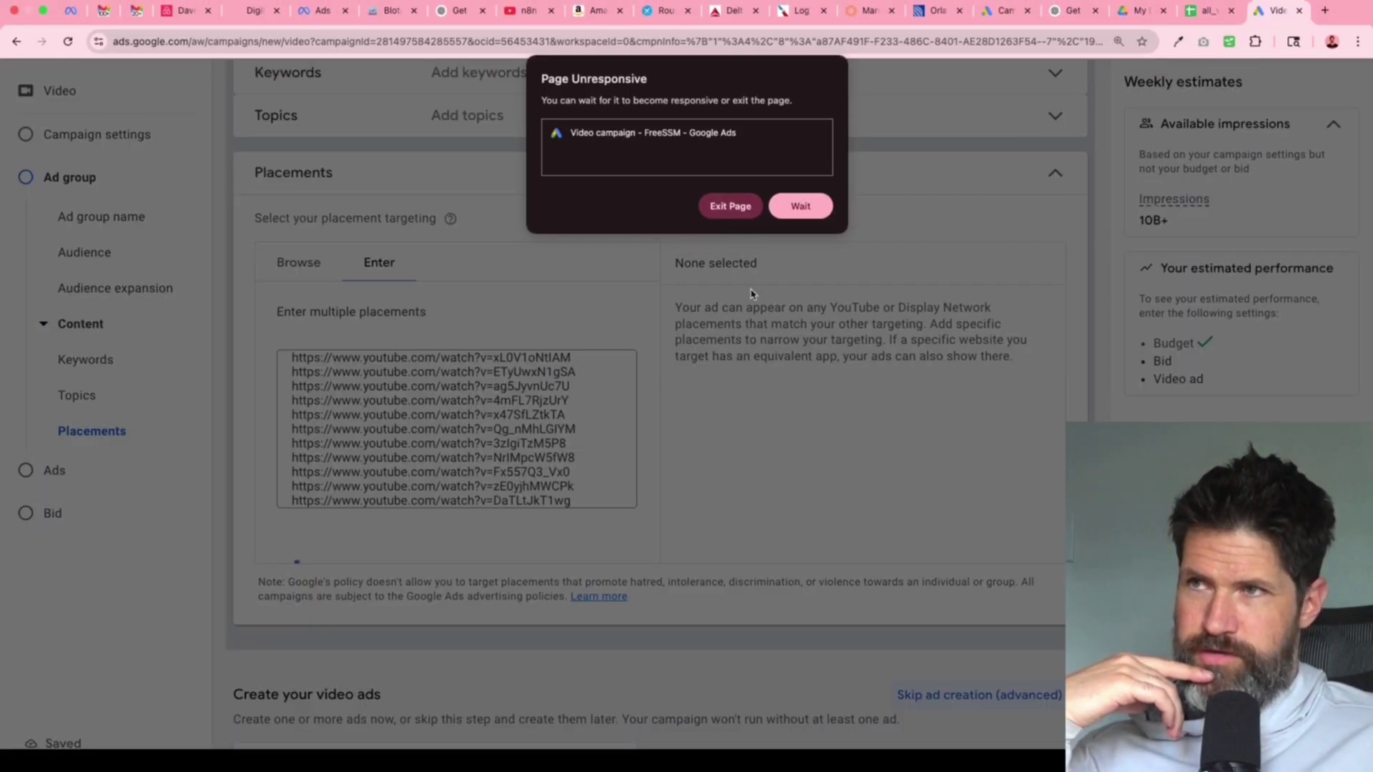
click(784, 213)
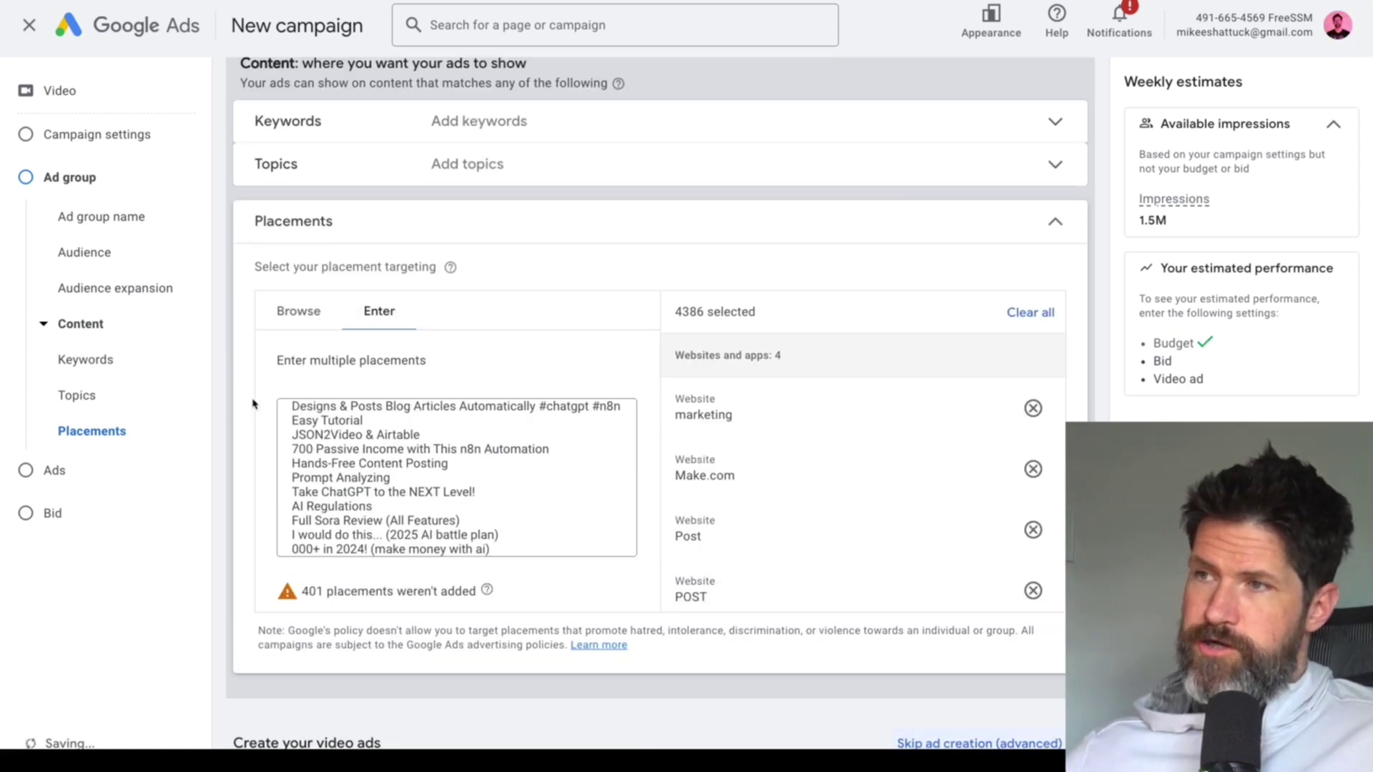
- Remove the four website placements marketing, Make.com, Post and POST from the selected placements
scroll(252, 404, down, 1)
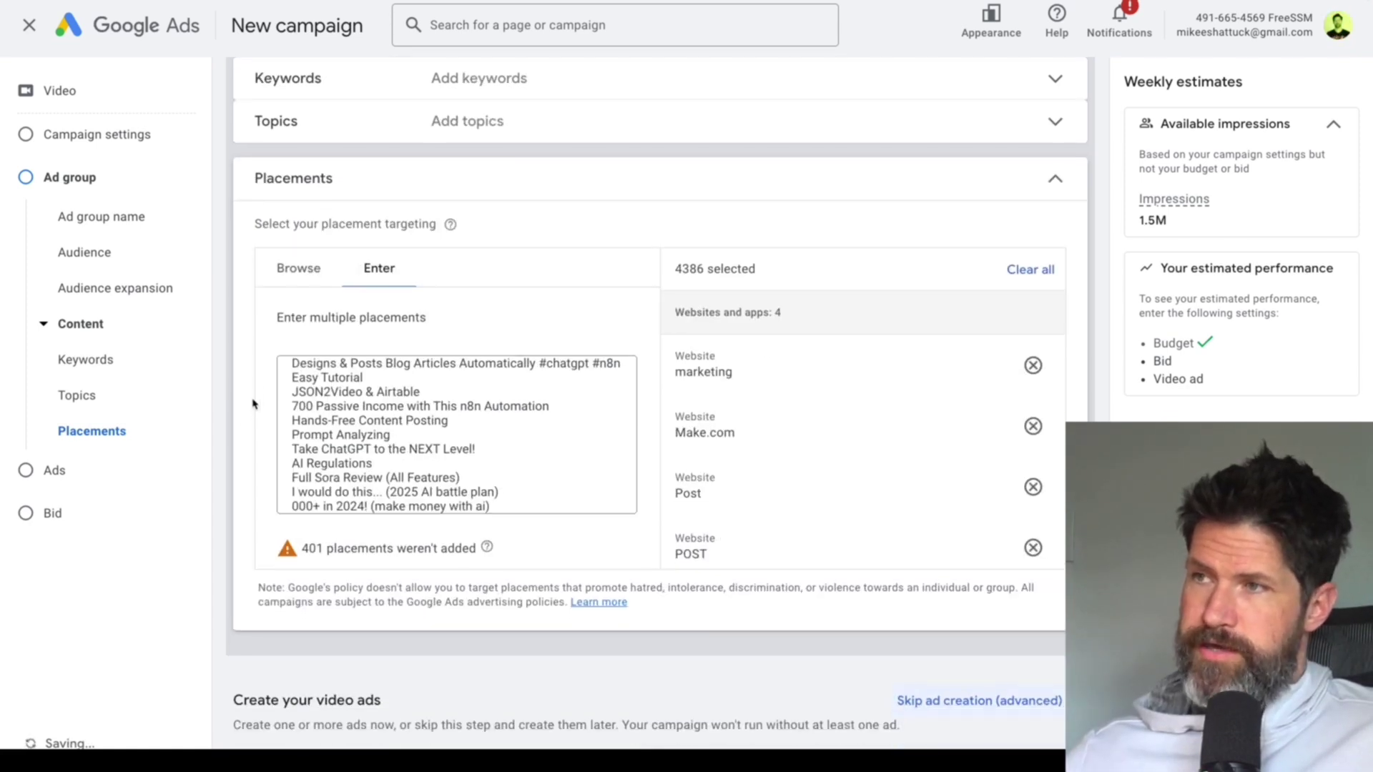
triple_click(311, 548)
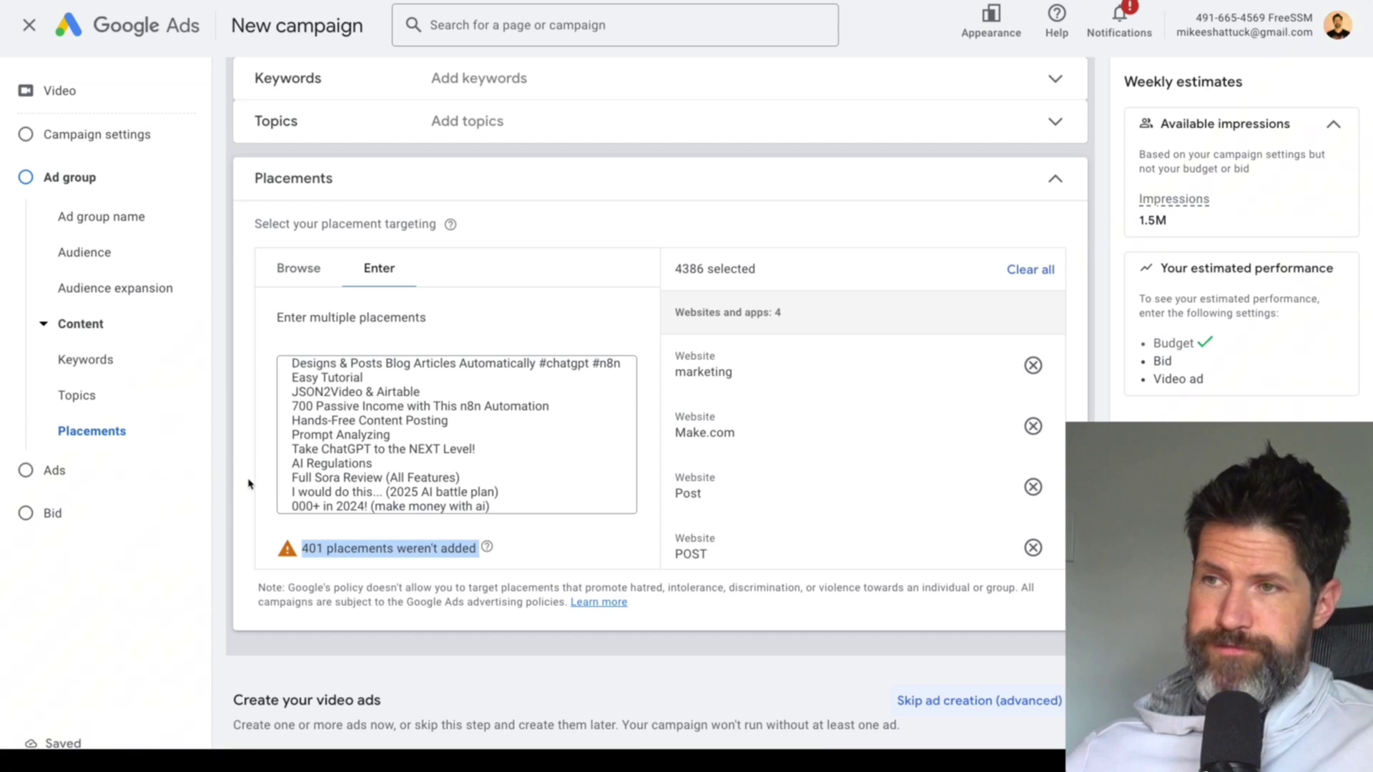
scroll(869, 372, up, 2)
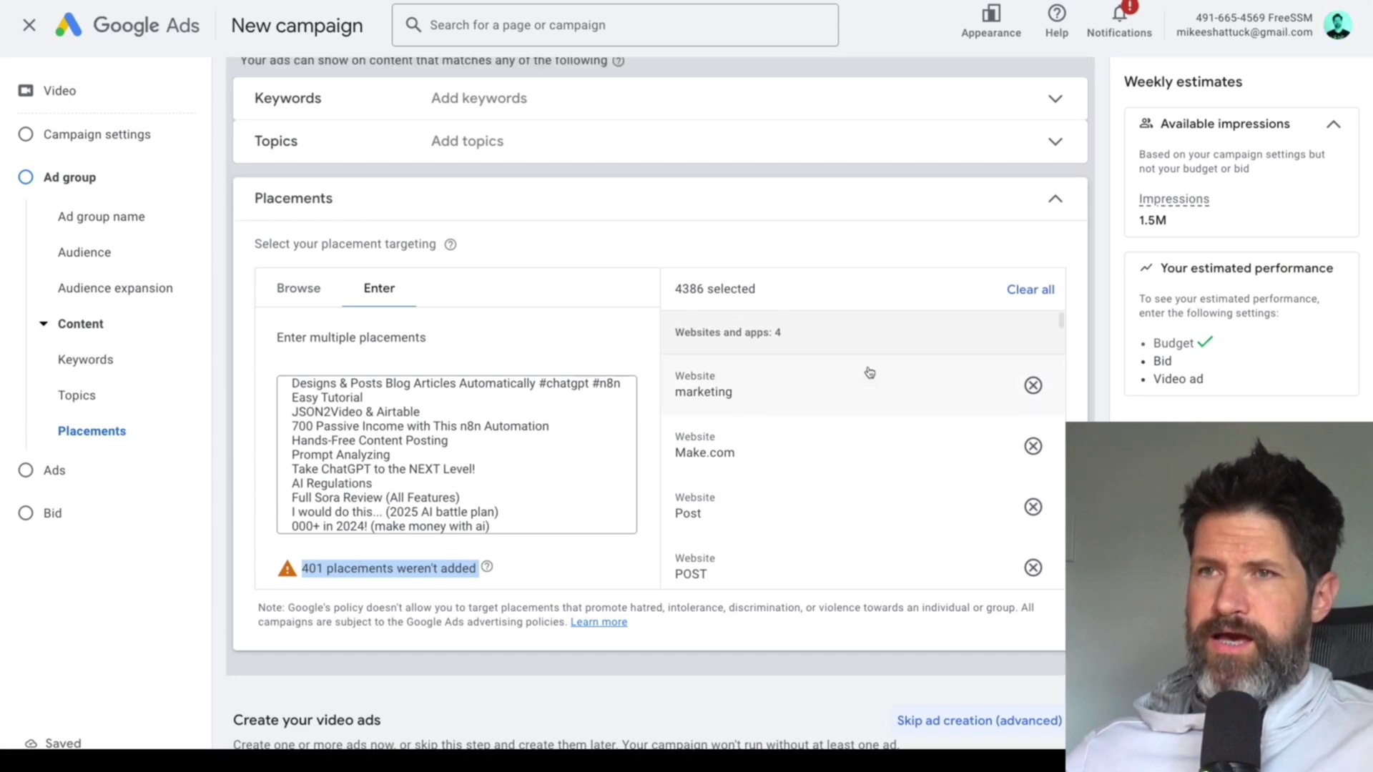
double_click(677, 374)
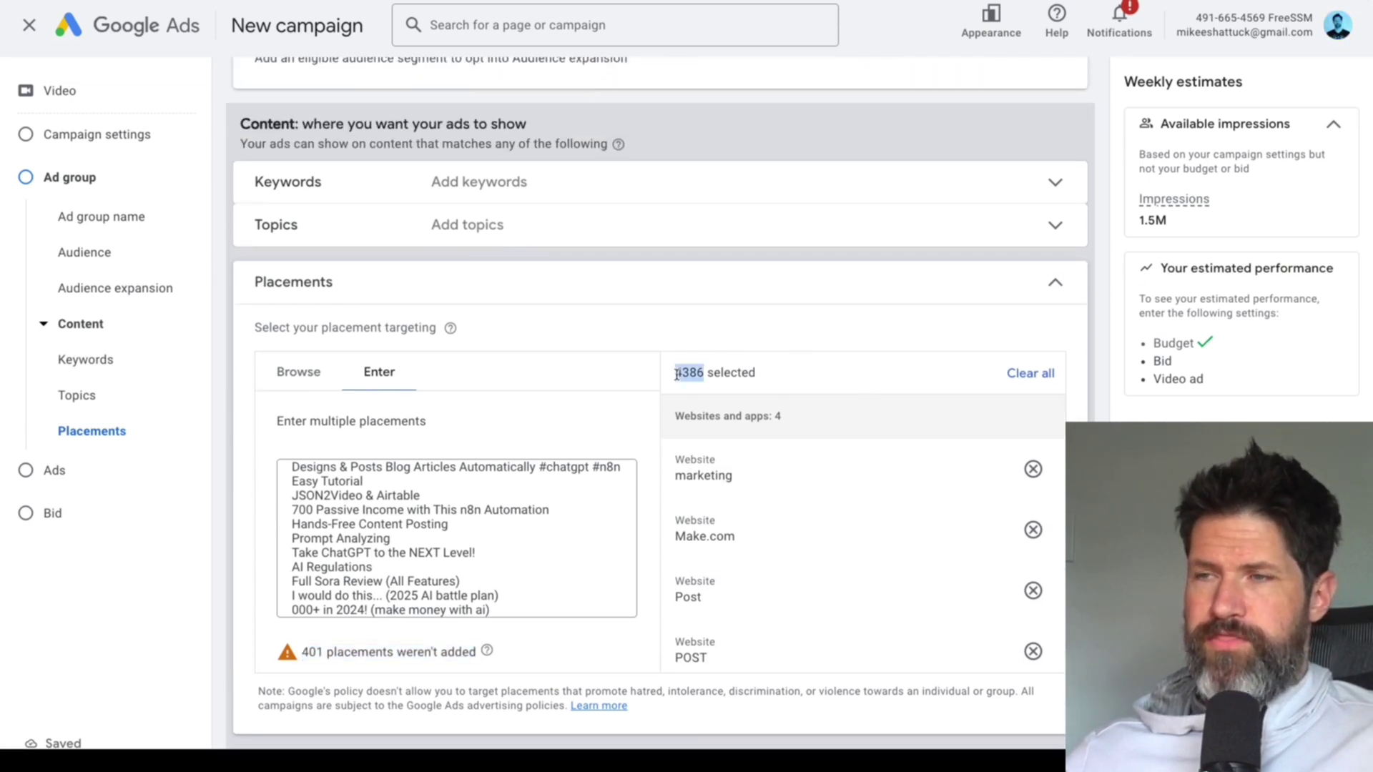
scroll(885, 491, down, 3)
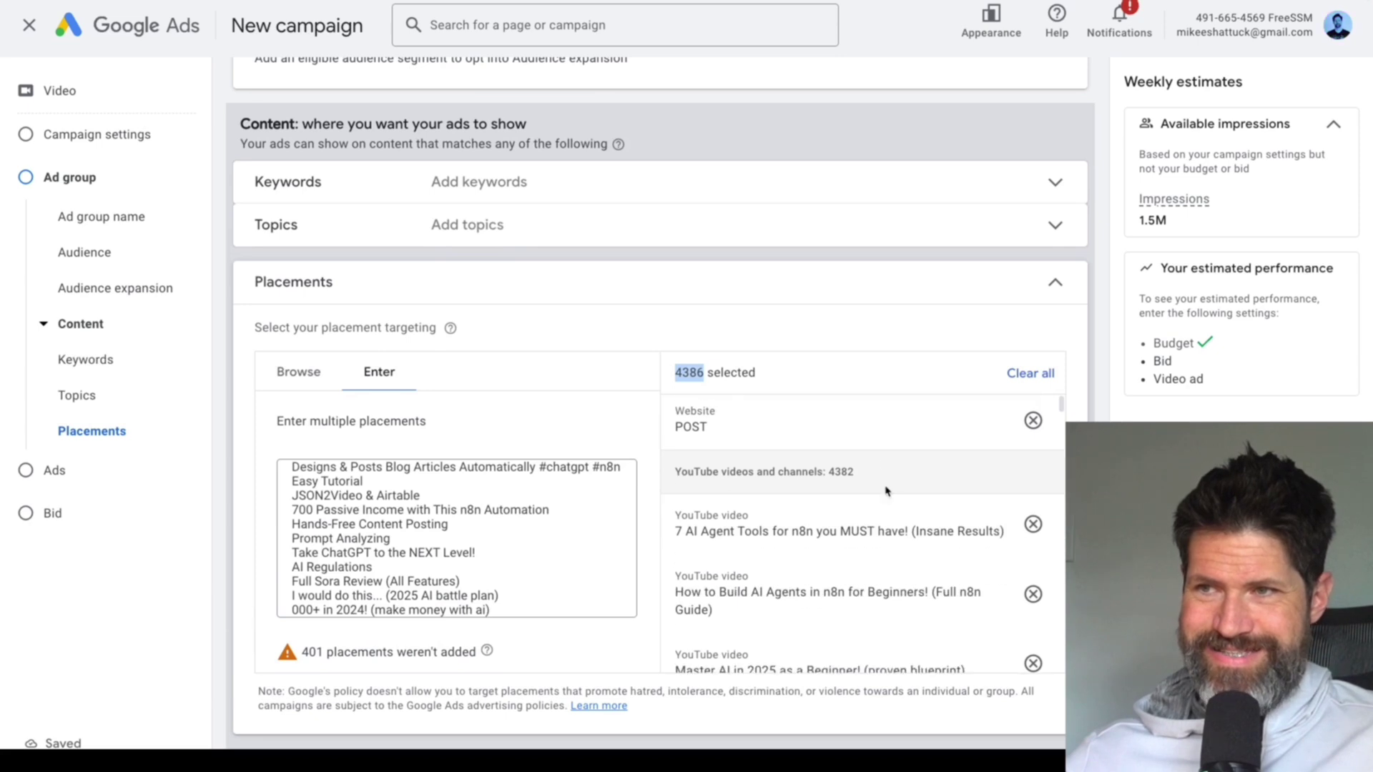
scroll(774, 465, up, 3)
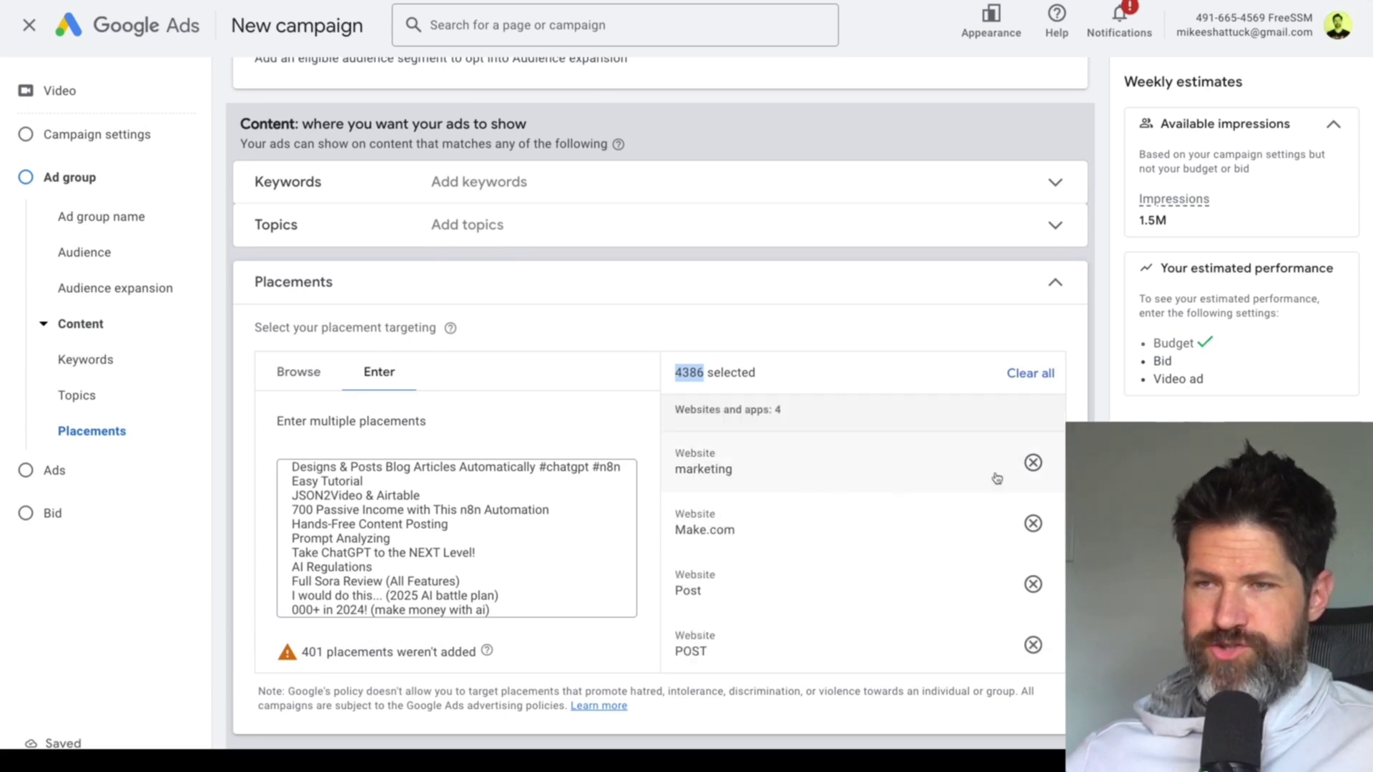
click(1031, 464)
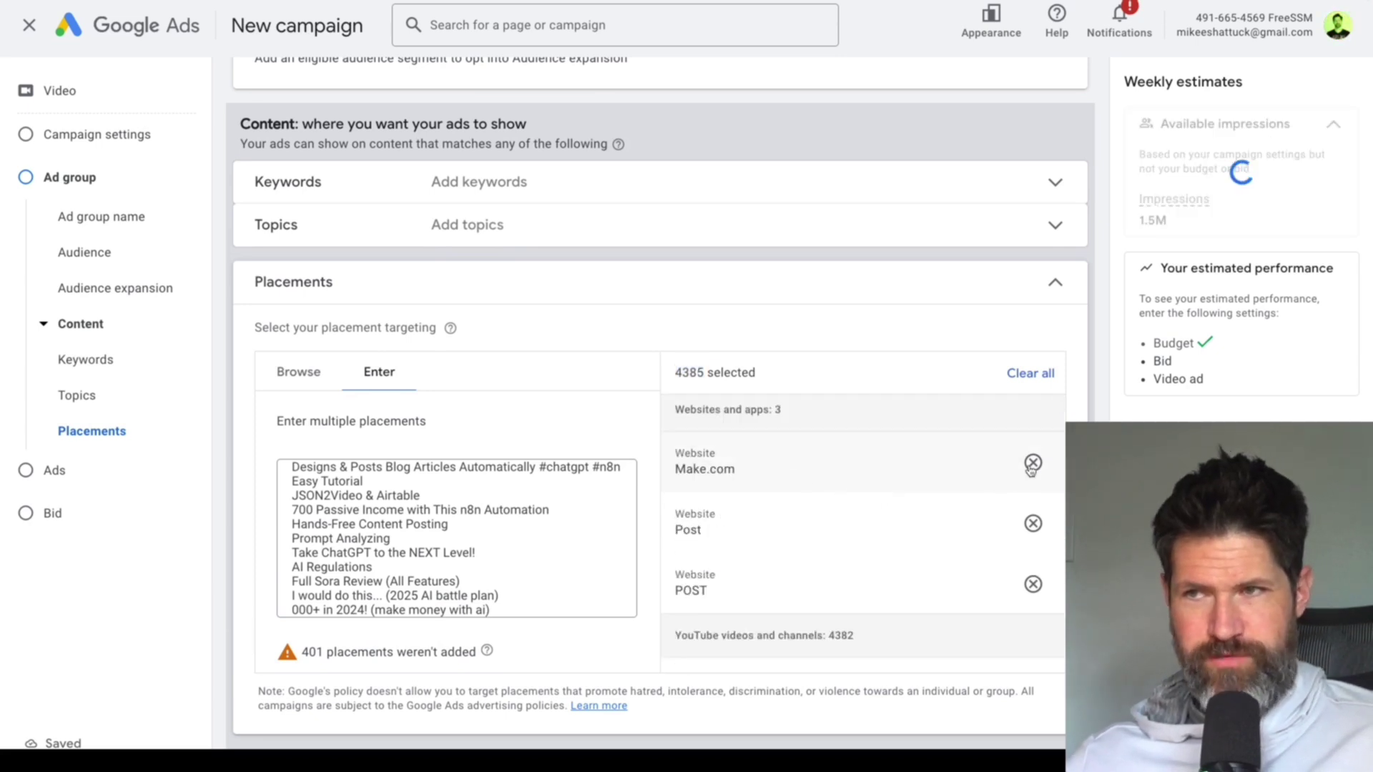
click(1032, 464)
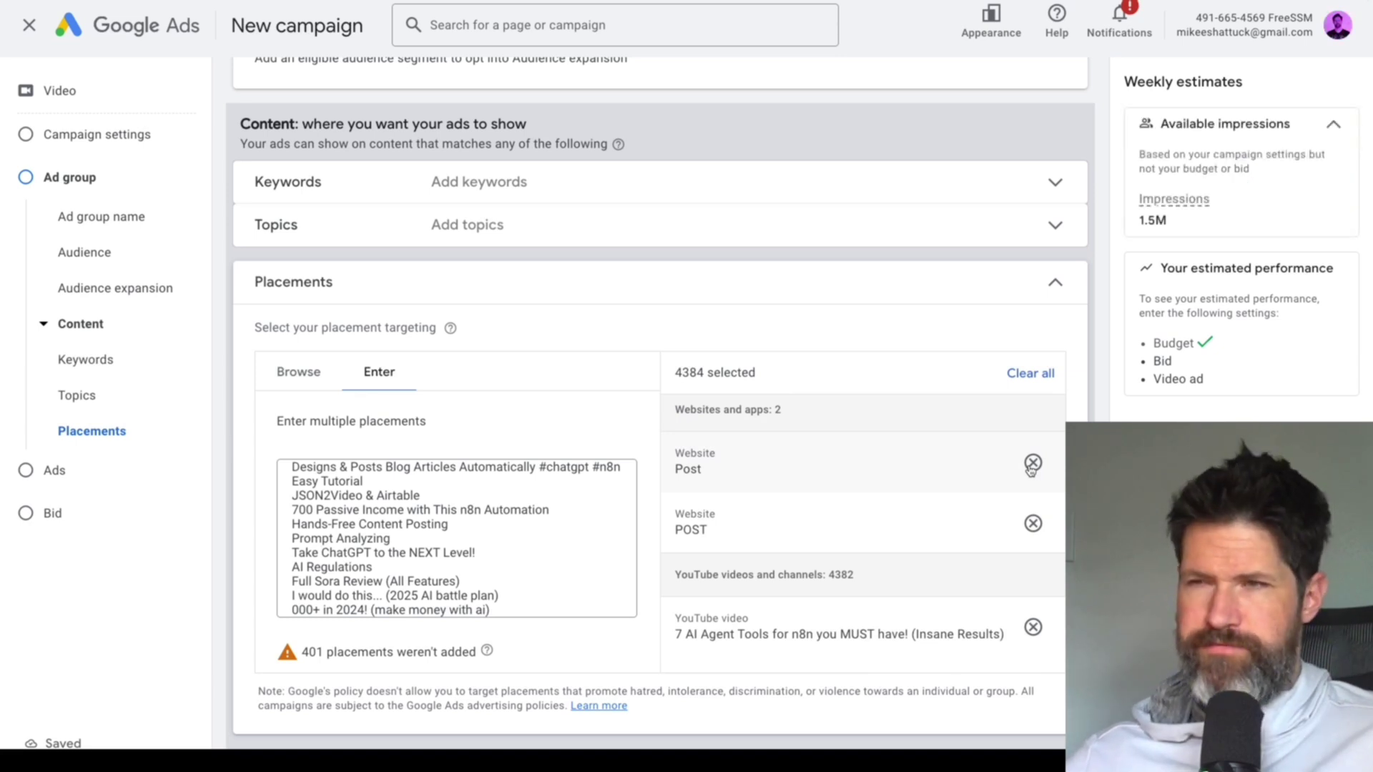
click(1032, 464)
click(1031, 464)
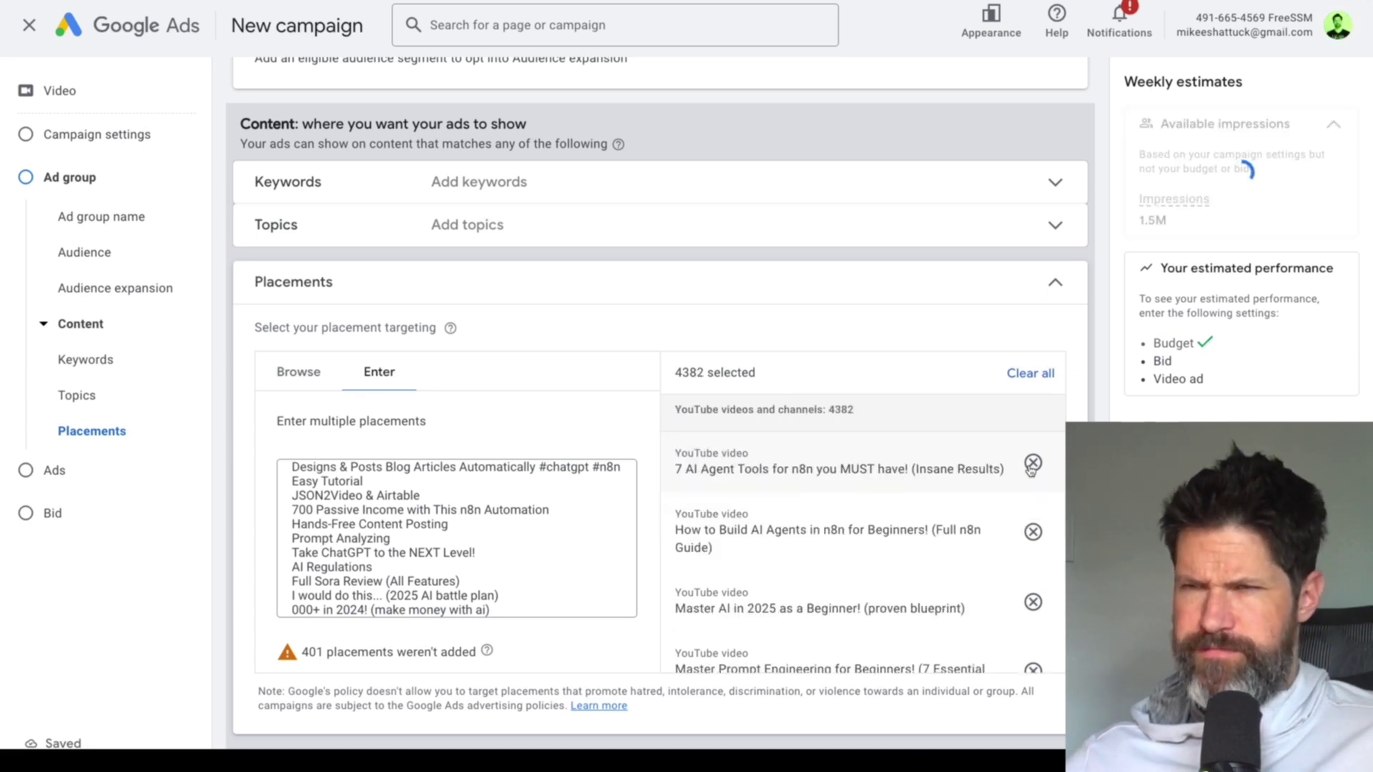
- Dismiss the error notice and look through the selected YouTube video placements
triple_click(719, 408)
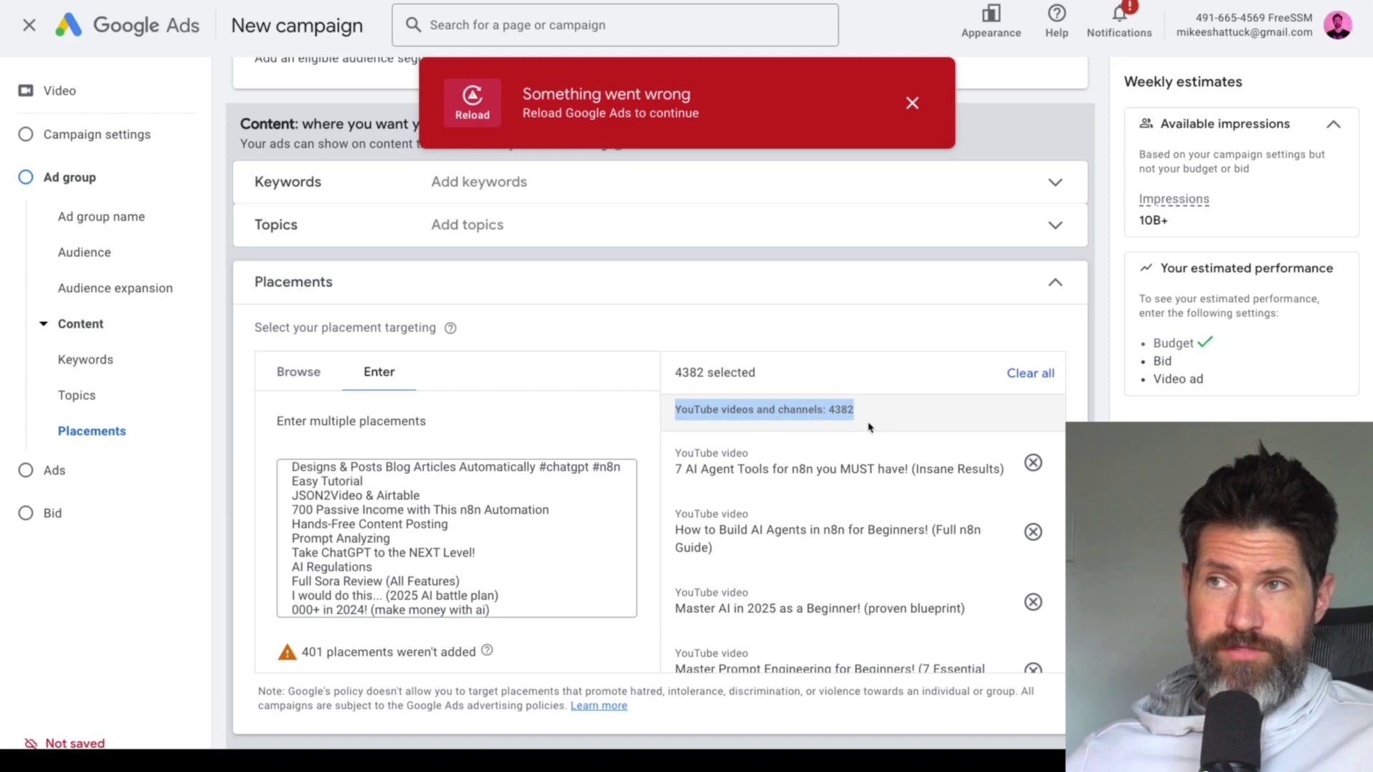
click(914, 106)
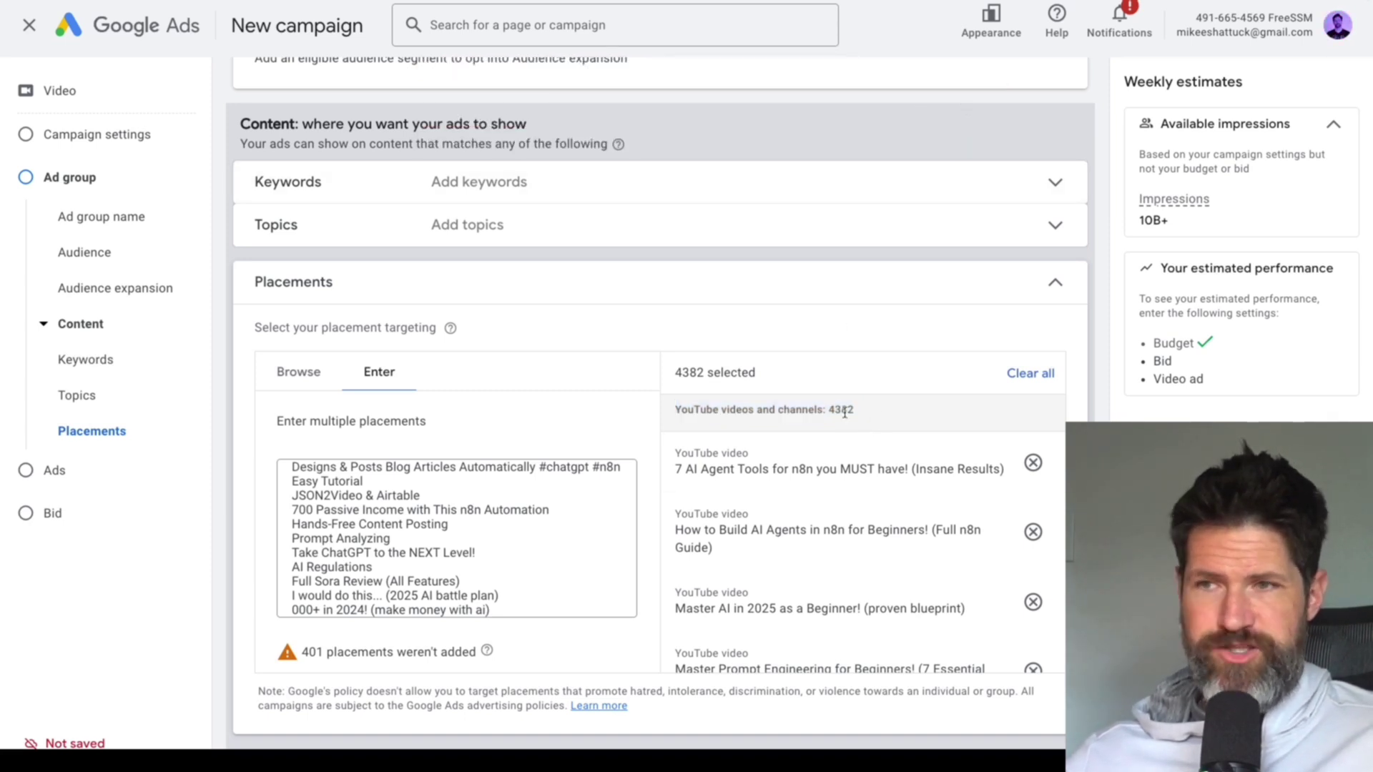
scroll(891, 519, down, 2)
scroll(892, 519, down, 10)
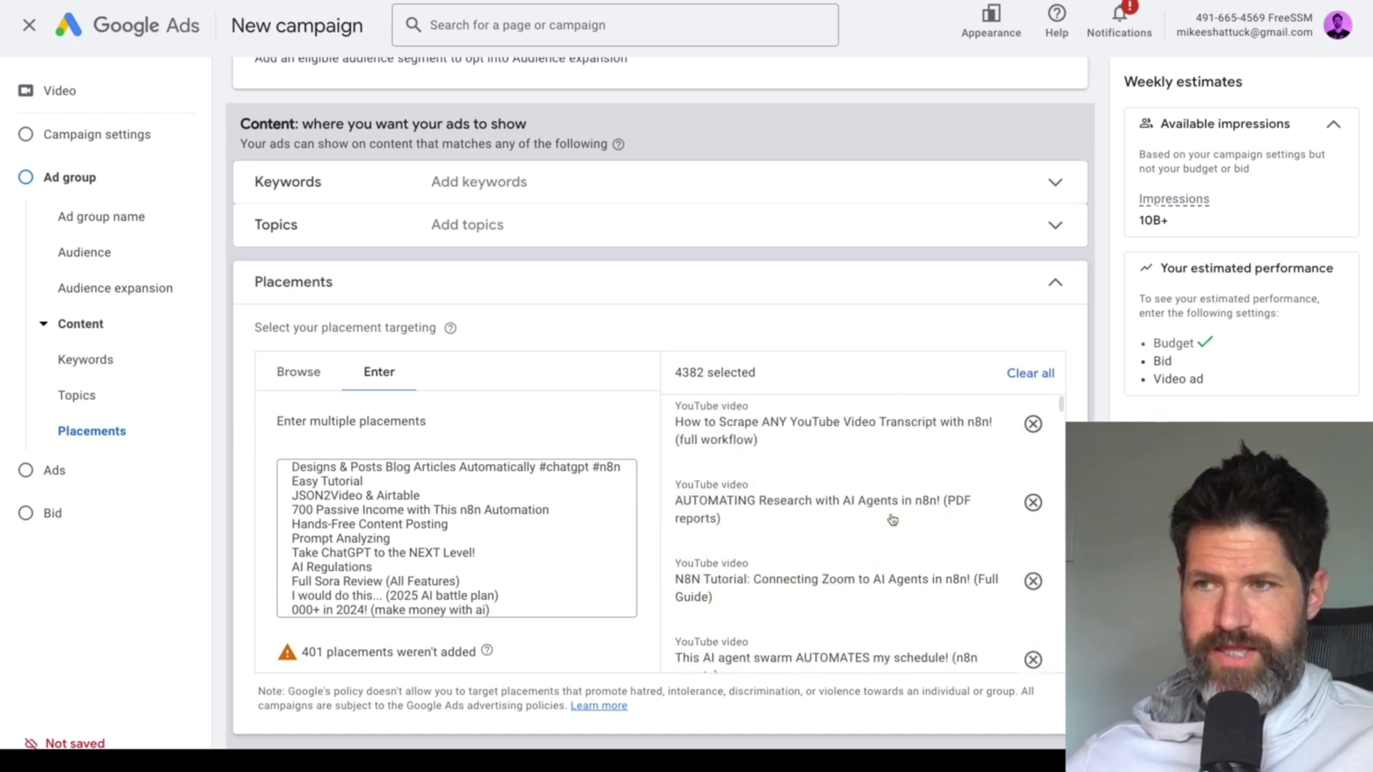
scroll(892, 519, down, 12)
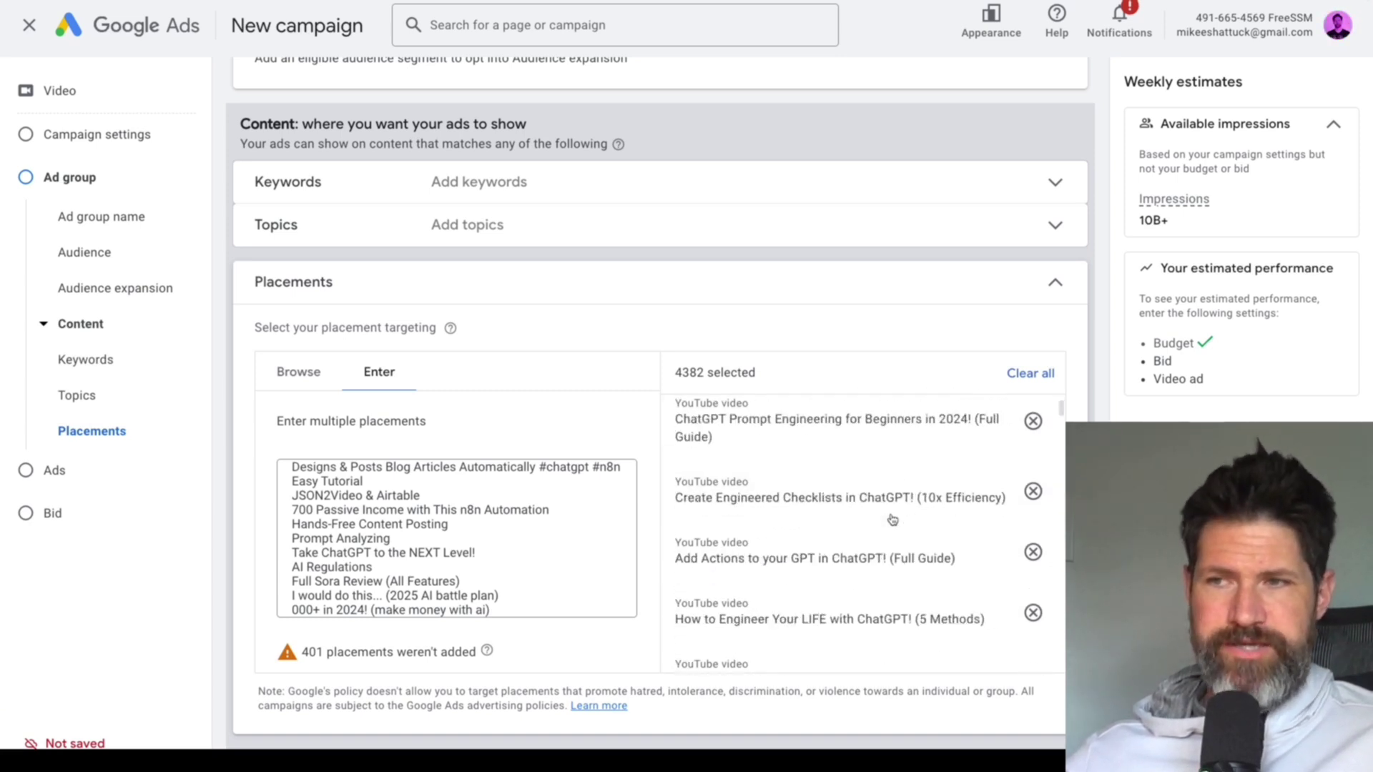
- Examine more of the selected YouTube video titles to judge how relevant the placements are
scroll(892, 519, down, 12)
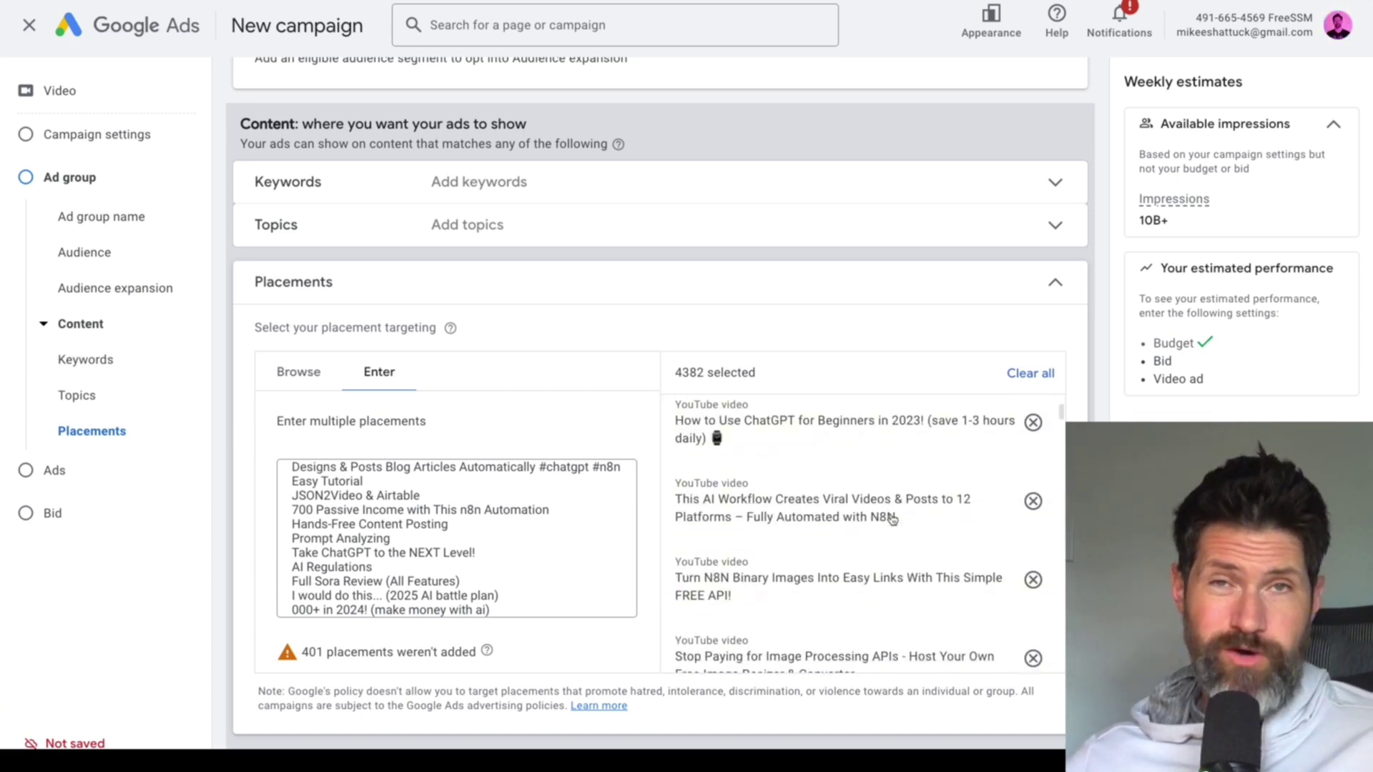
scroll(892, 519, down, 12)
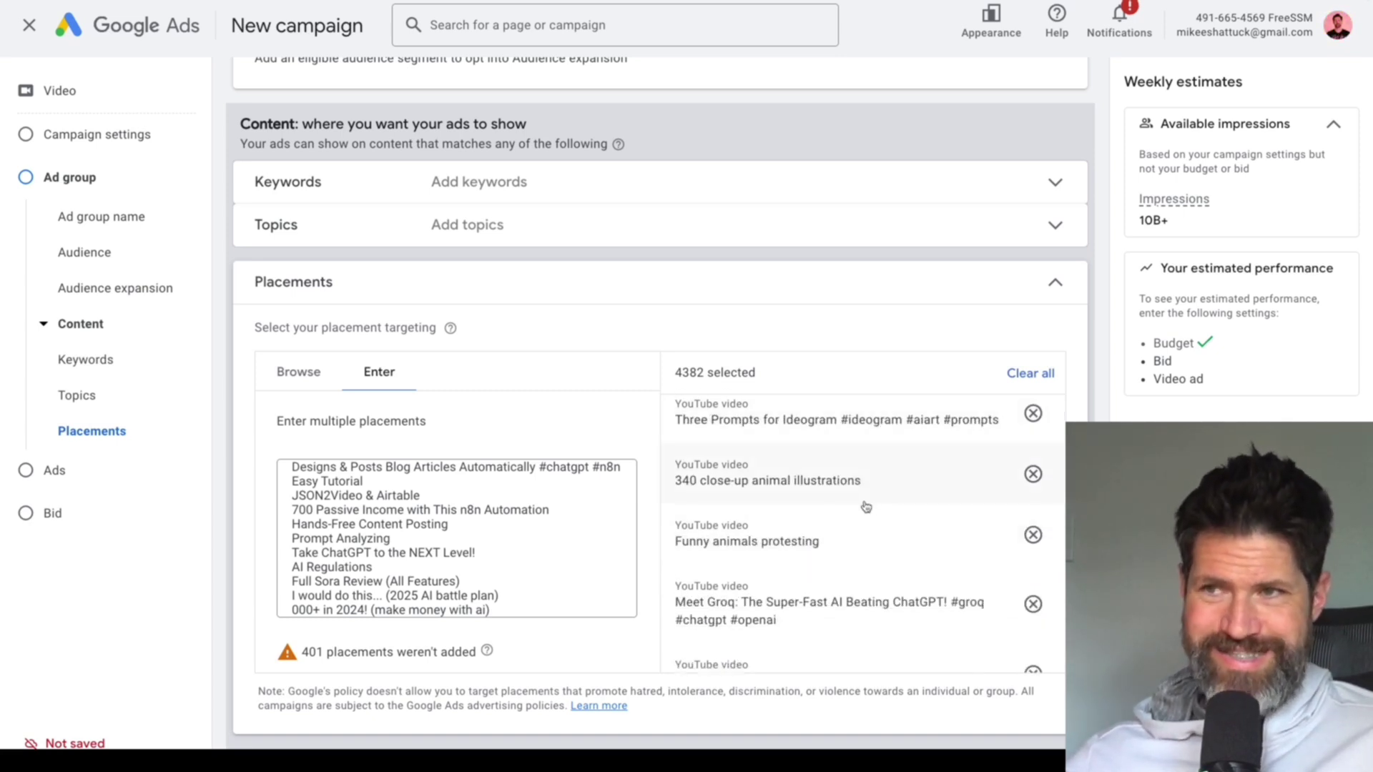
scroll(865, 506, down, 12)
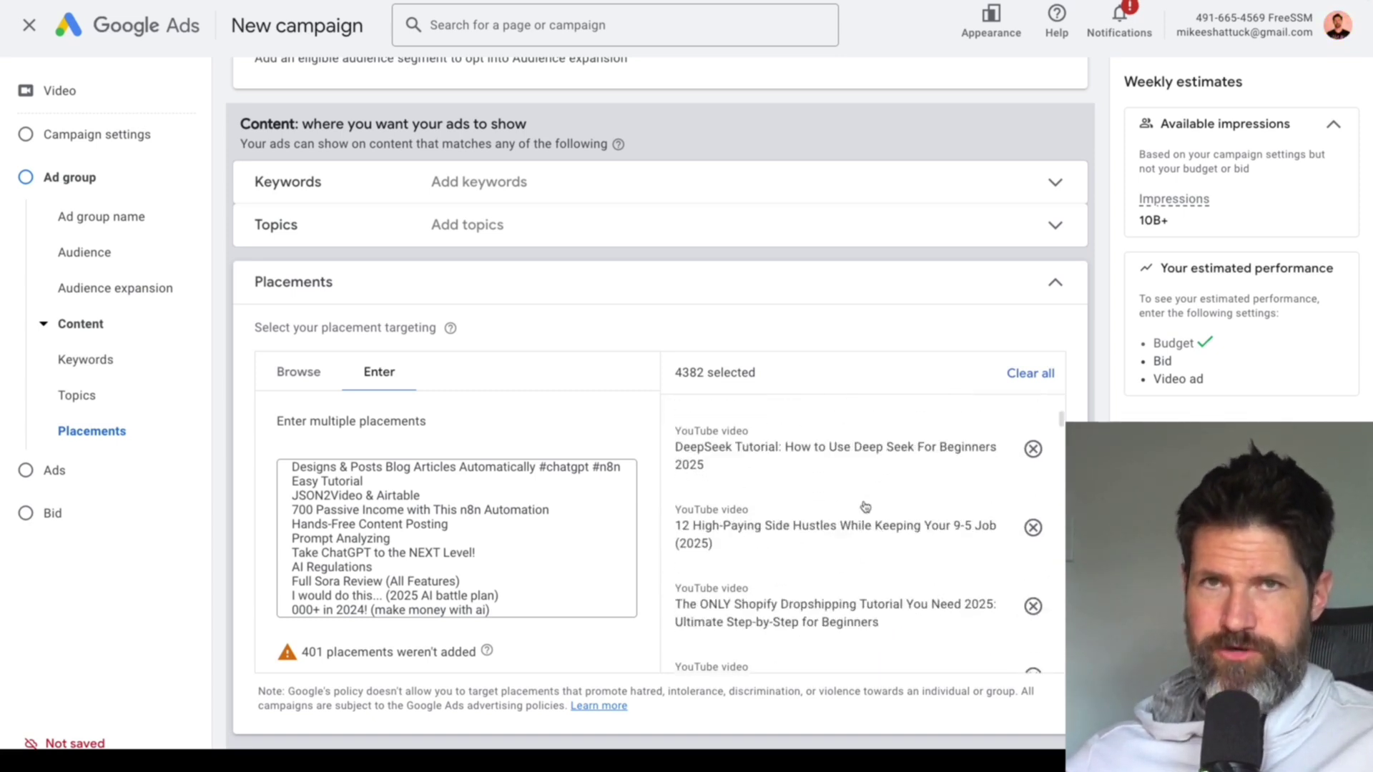
scroll(866, 506, down, 12)
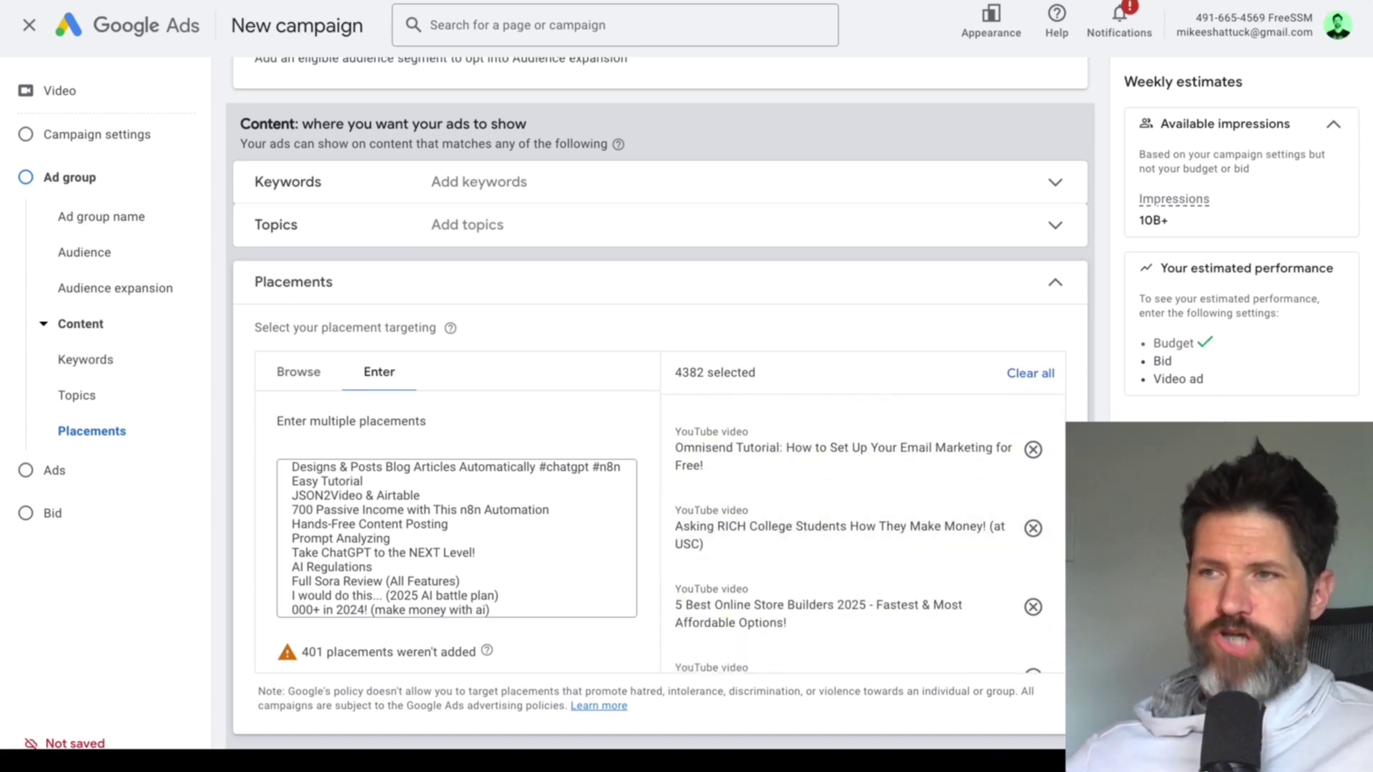
scroll(1063, 474, down, 7)
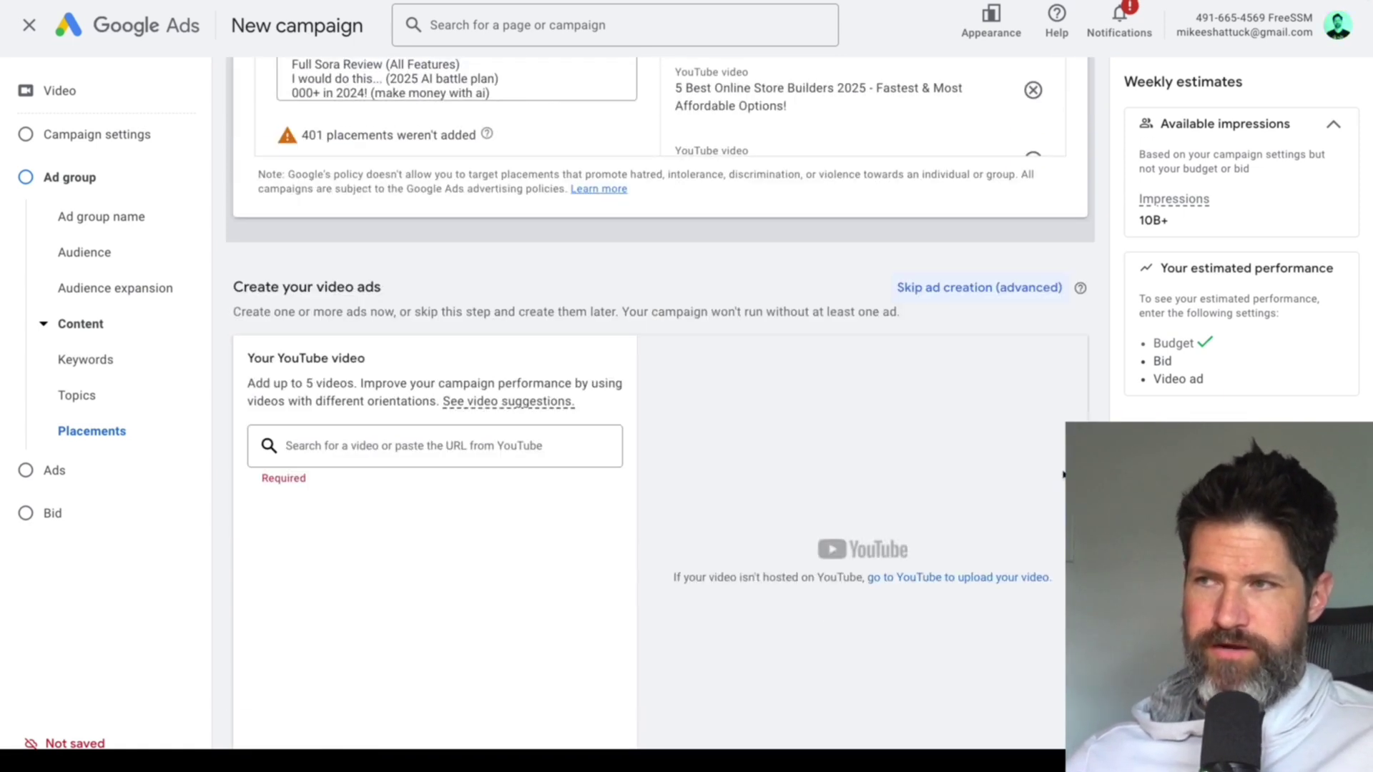
scroll(1063, 474, up, 6)
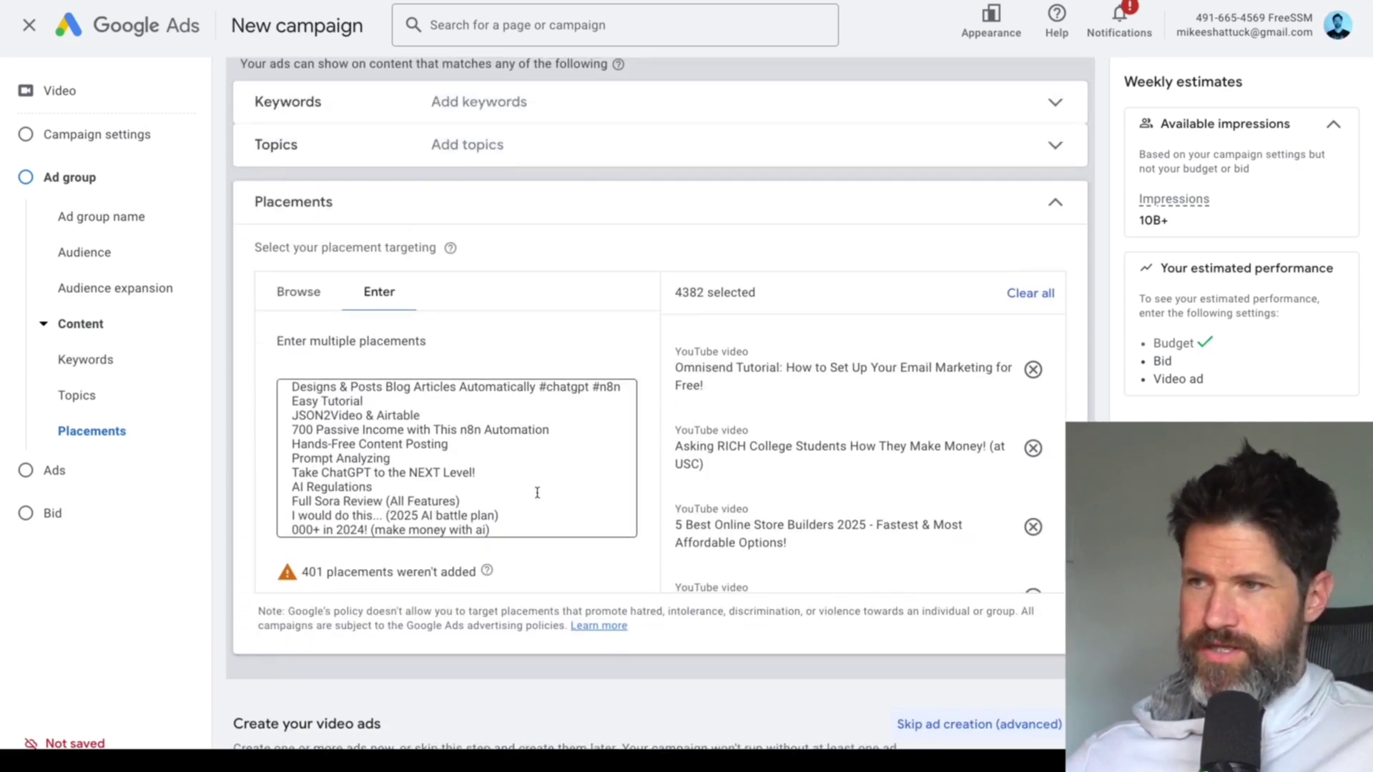
- Find the Copy & Paste N8N Workflows video among your own YouTube channel's popular videos and add its URL as the ad video
scroll(611, 554, down, 9)
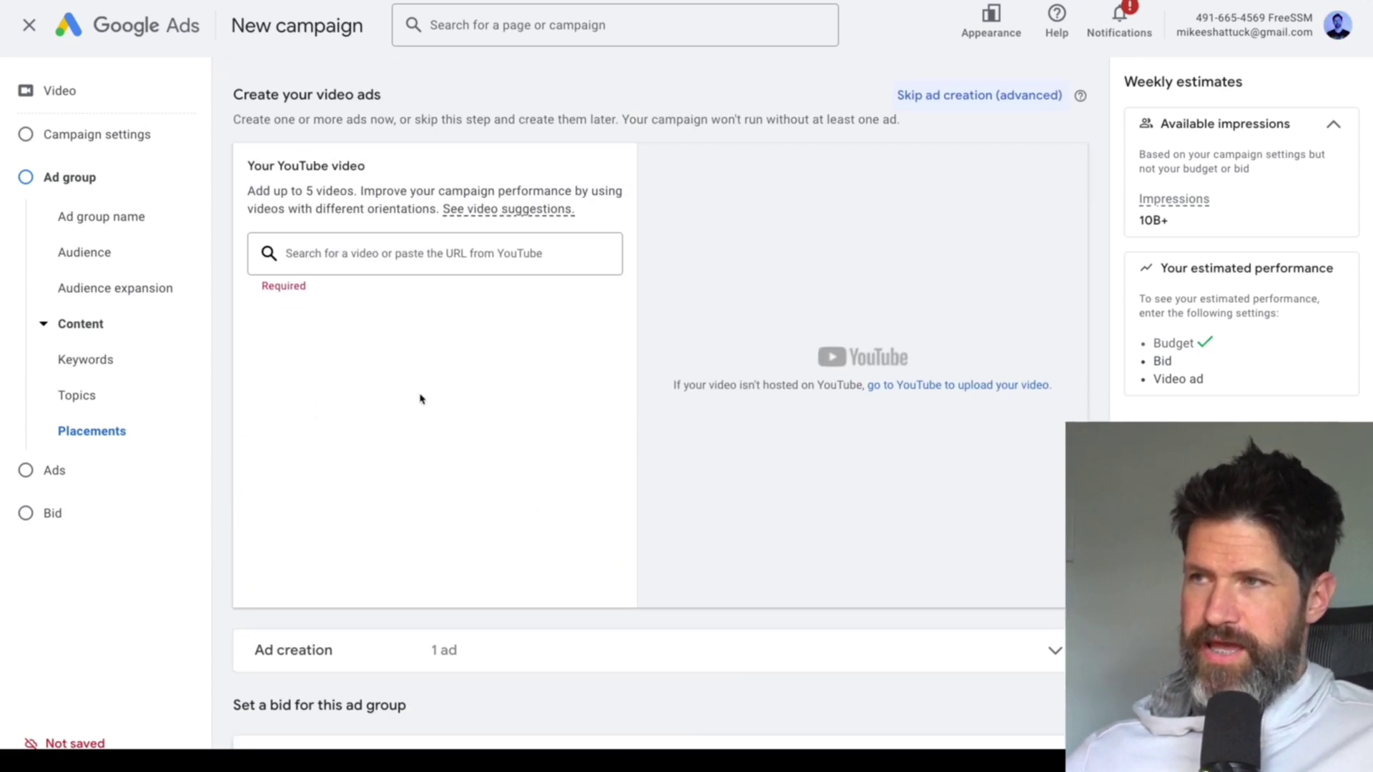
click(399, 259)
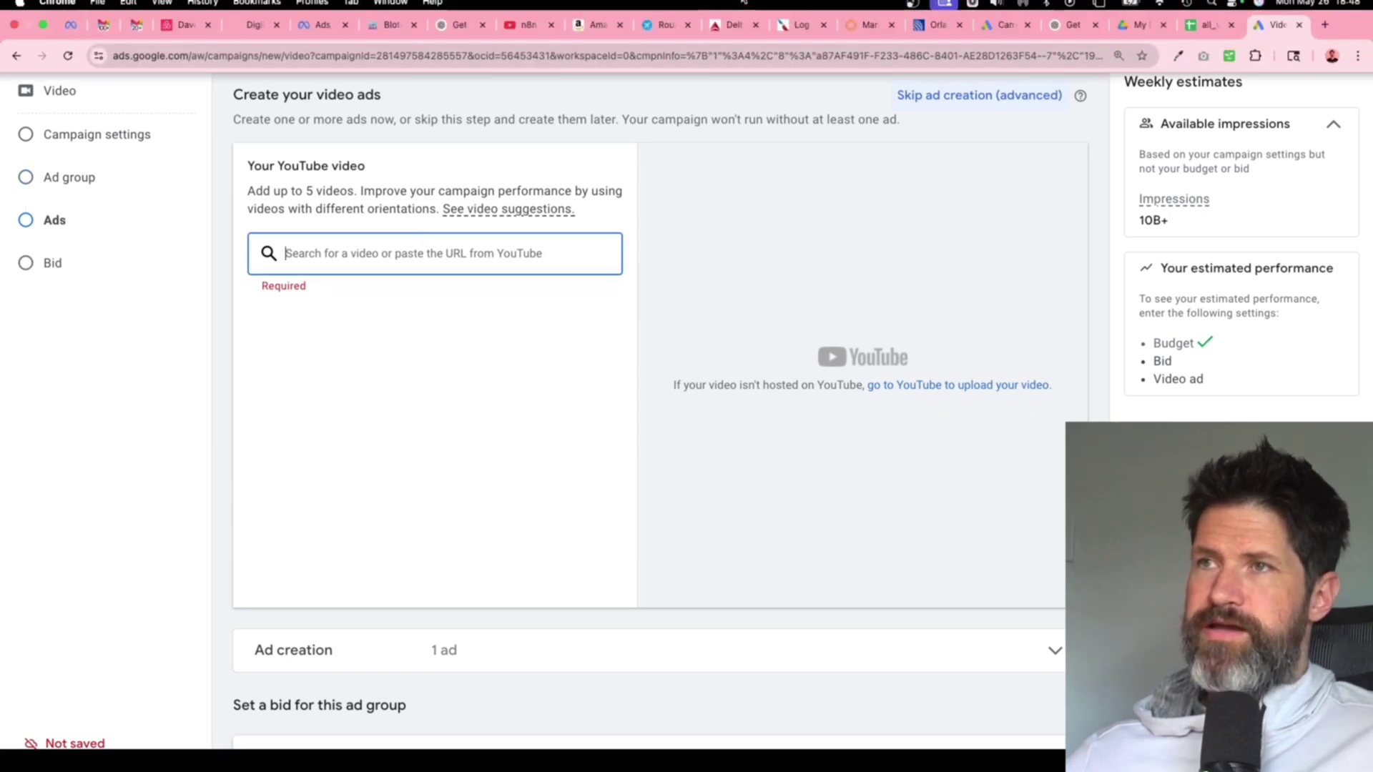
click(529, 8)
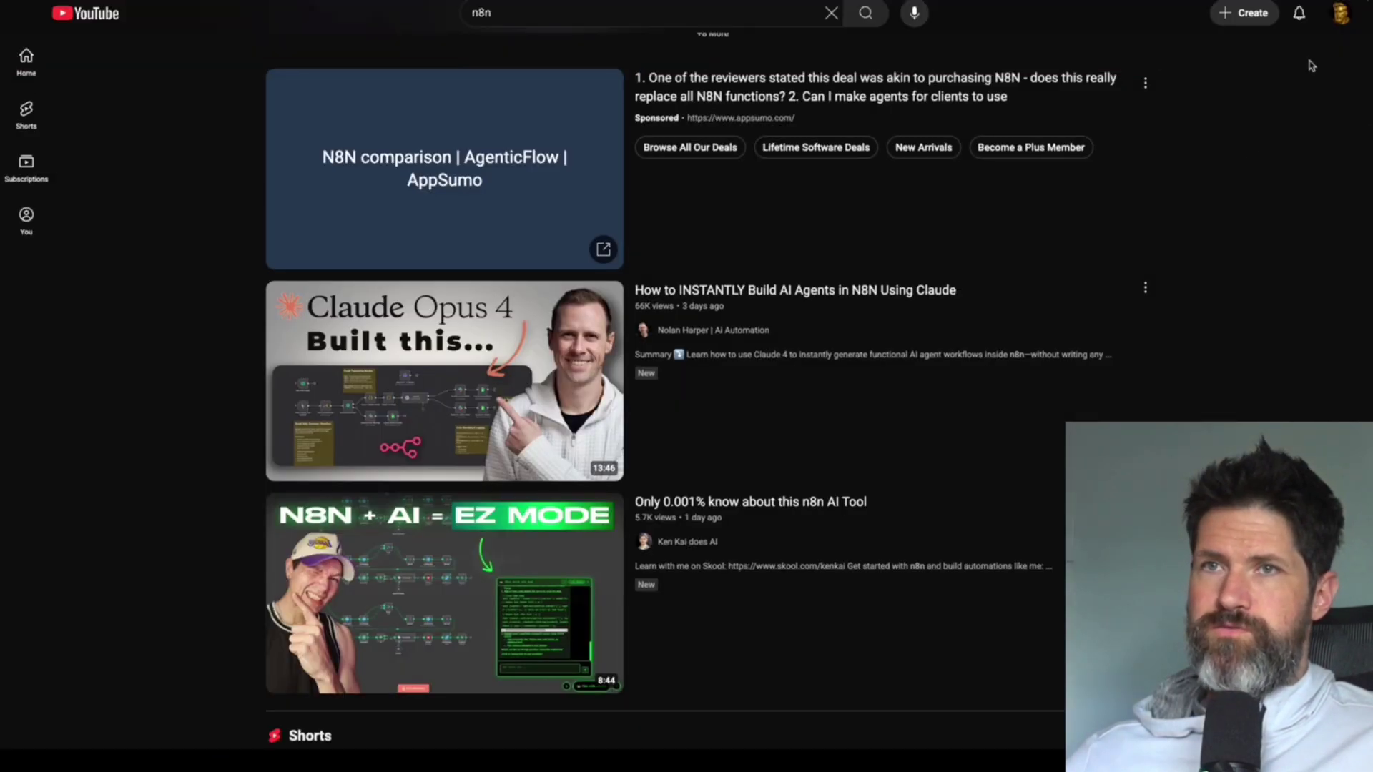
click(1341, 15)
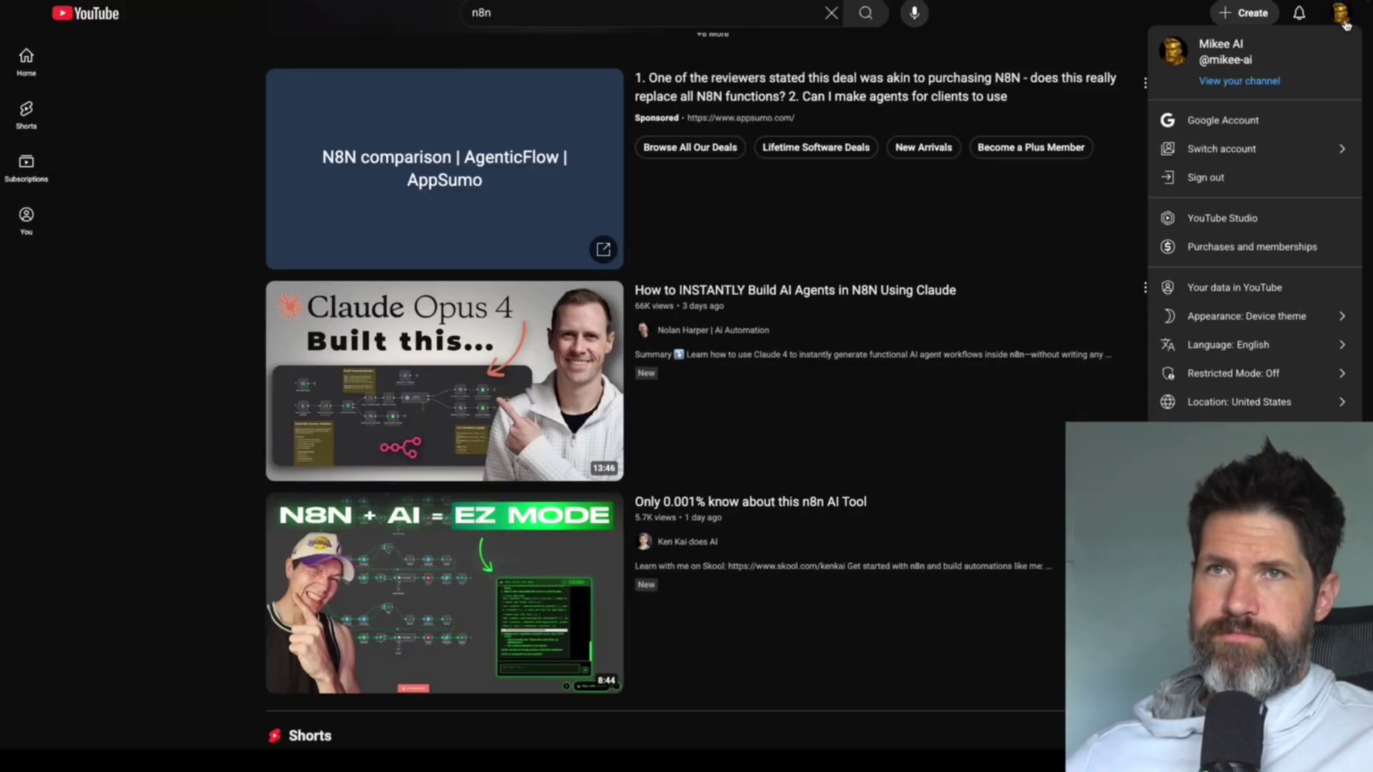
click(1220, 83)
click(320, 348)
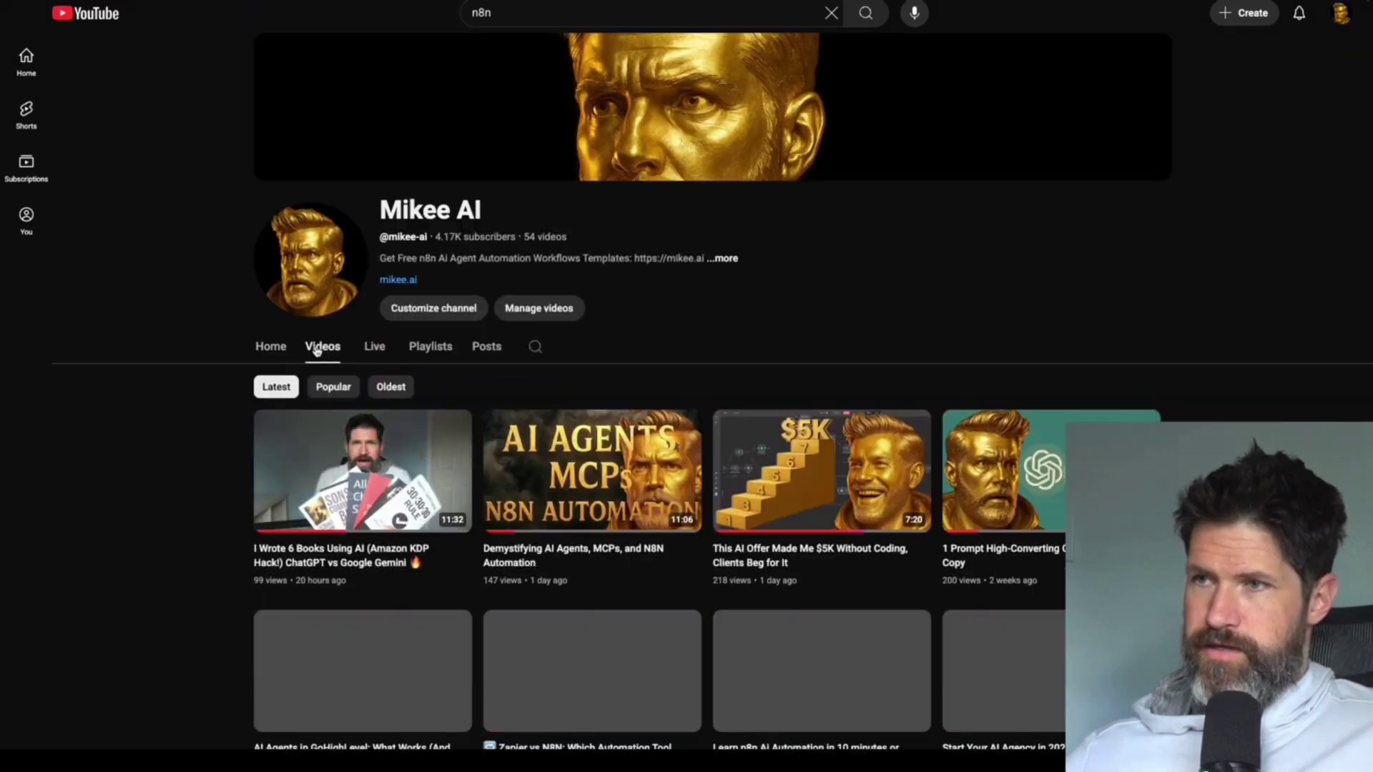
click(333, 387)
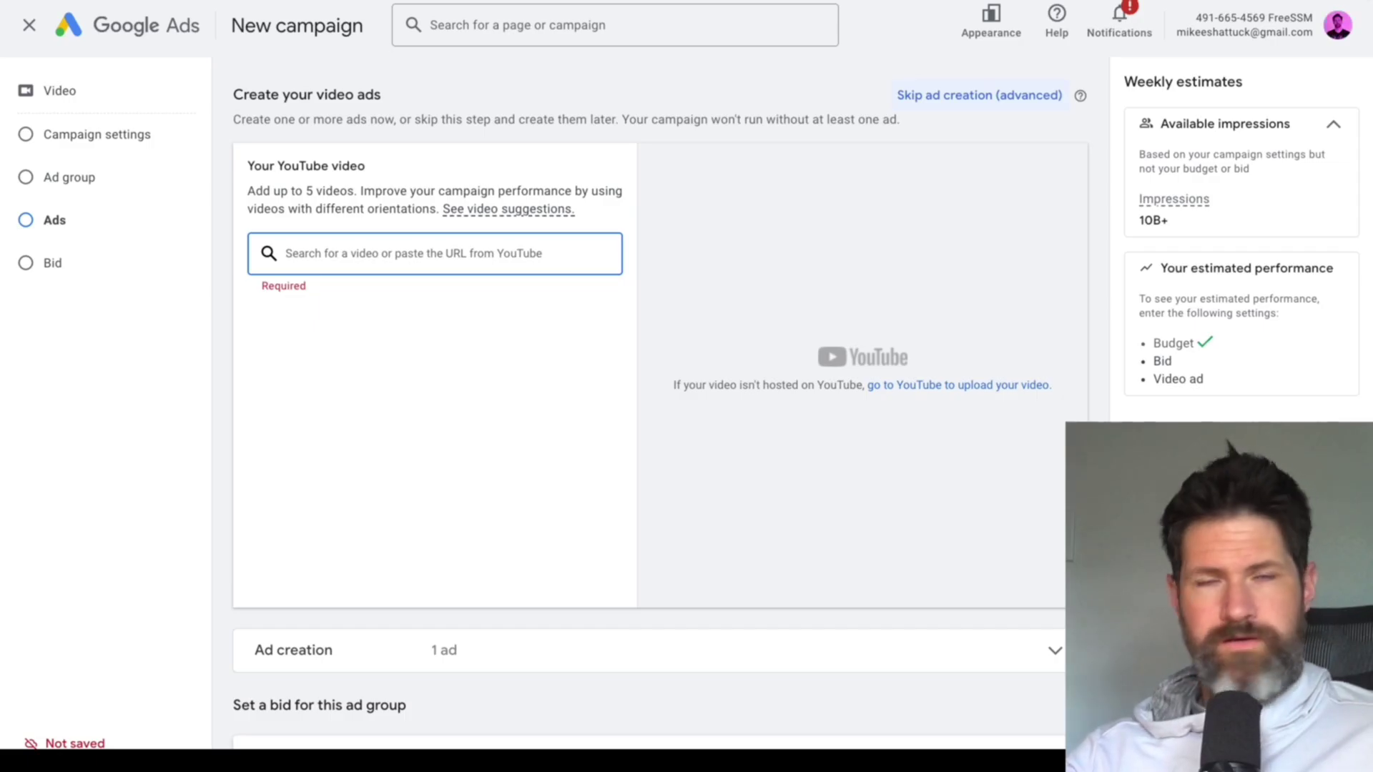
text(https://www.youtube.com/watch?v=8tXYwLRZj3o&t=2s)
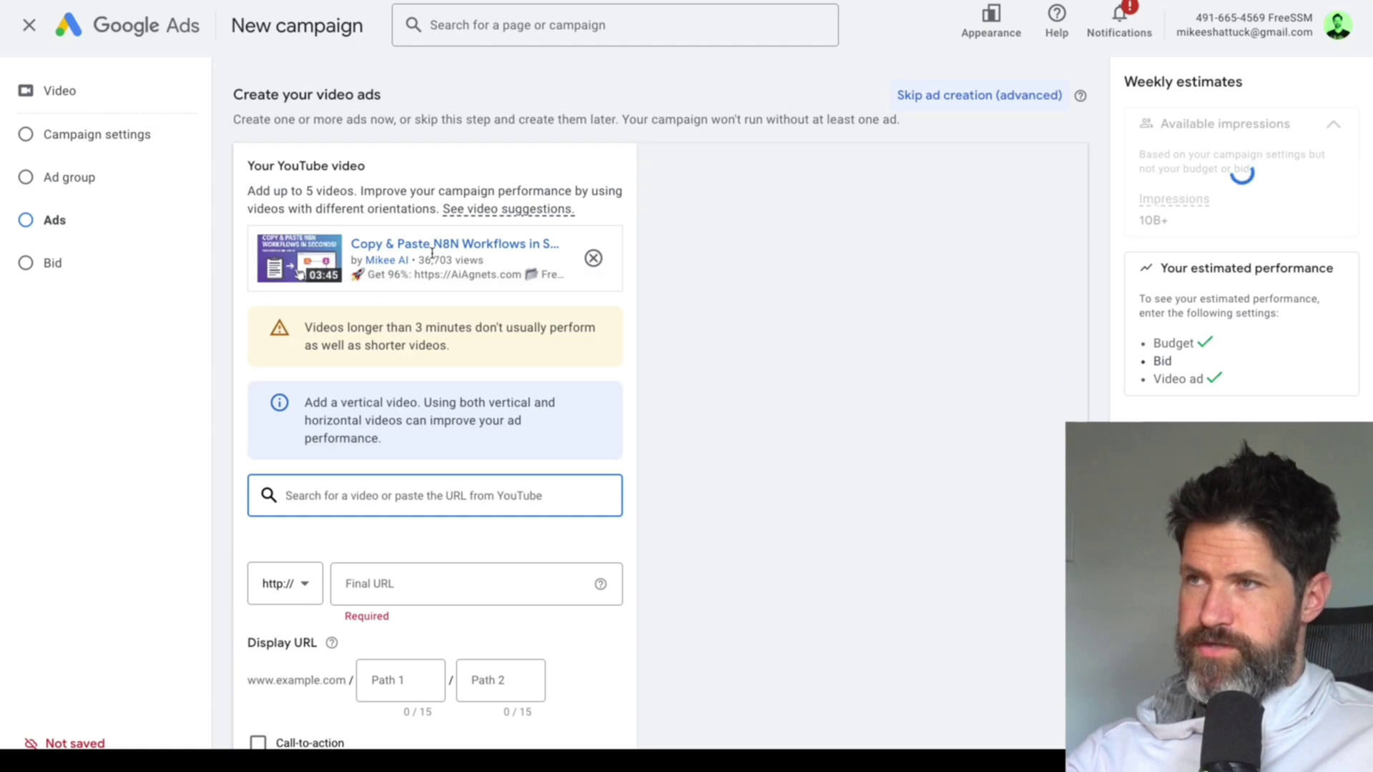
click(371, 574)
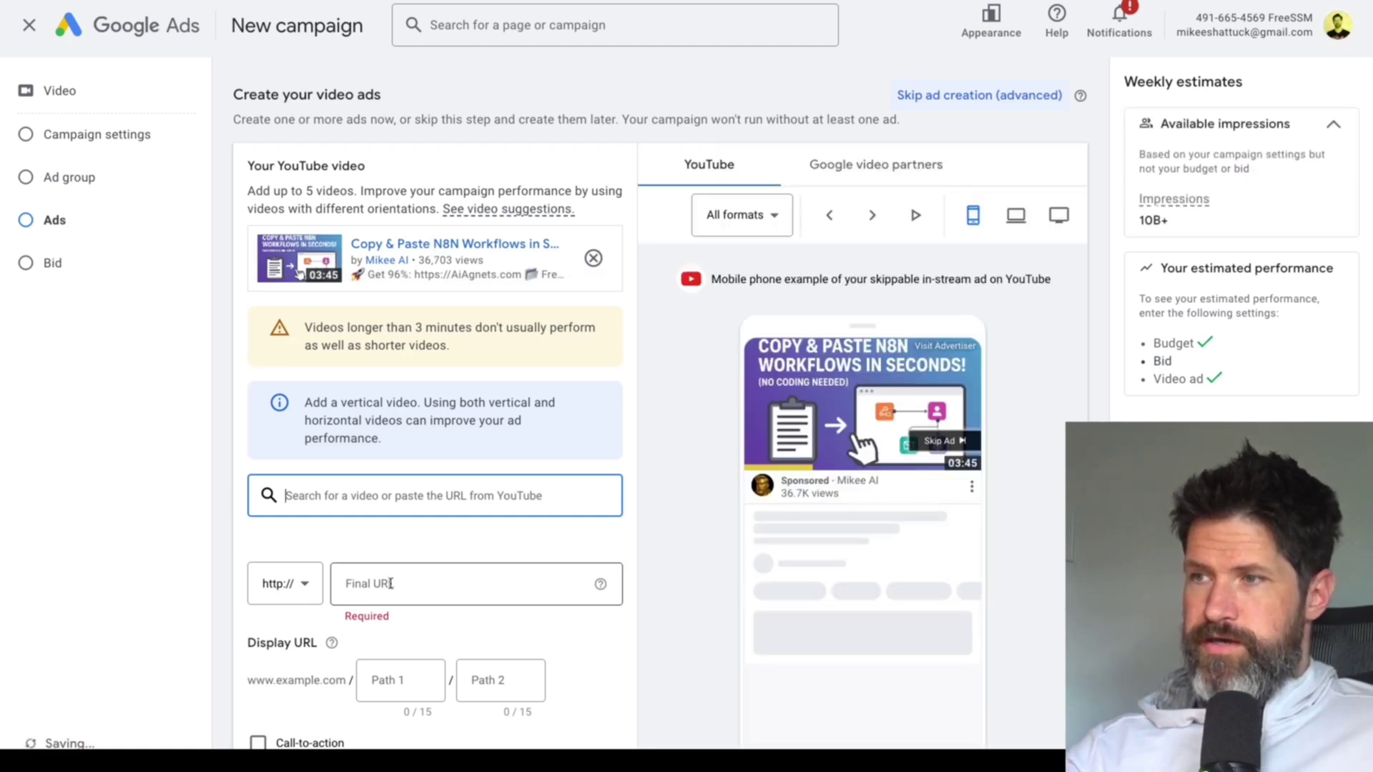
click(1326, 26)
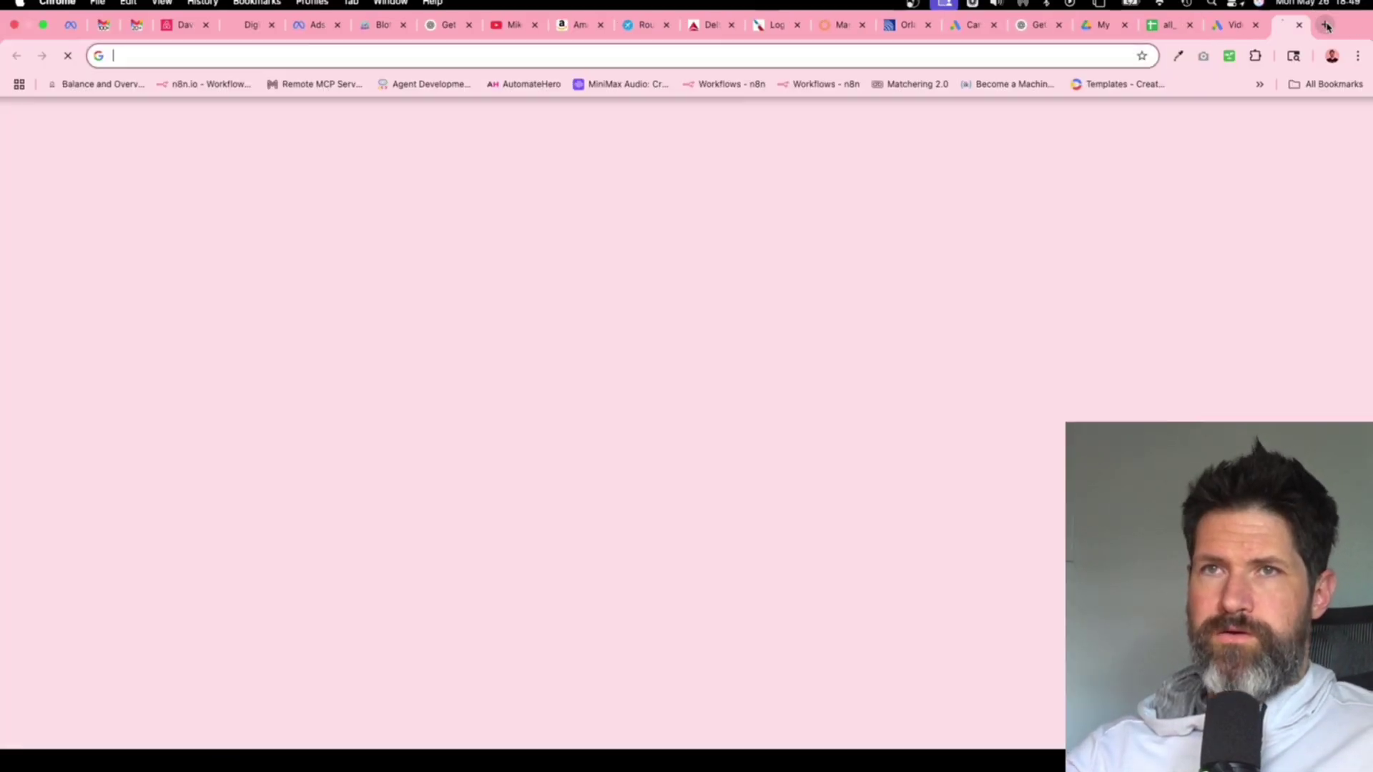
text(mikee.ai)
key(Return)
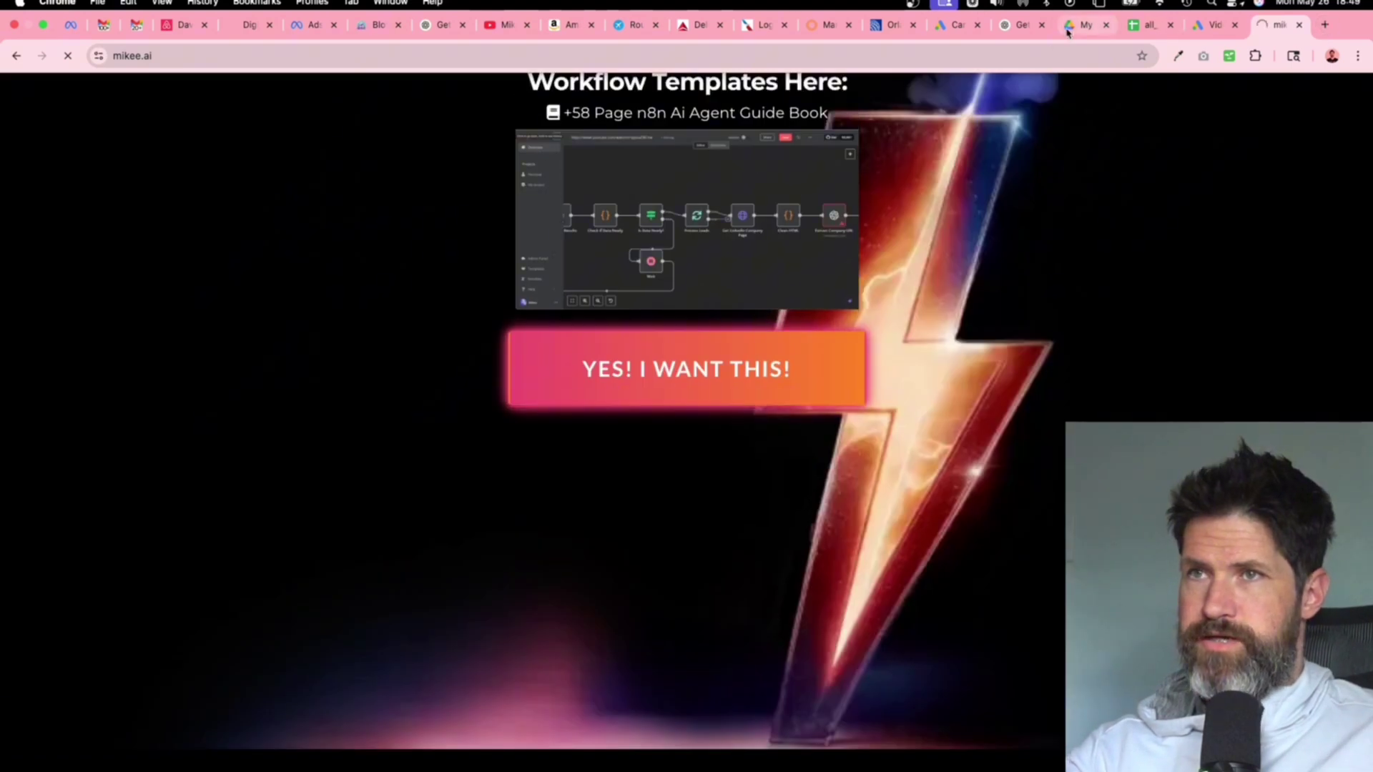
key(super+l)
key(super+c)
key(ctrl+shift+Tab)
key(super+v)
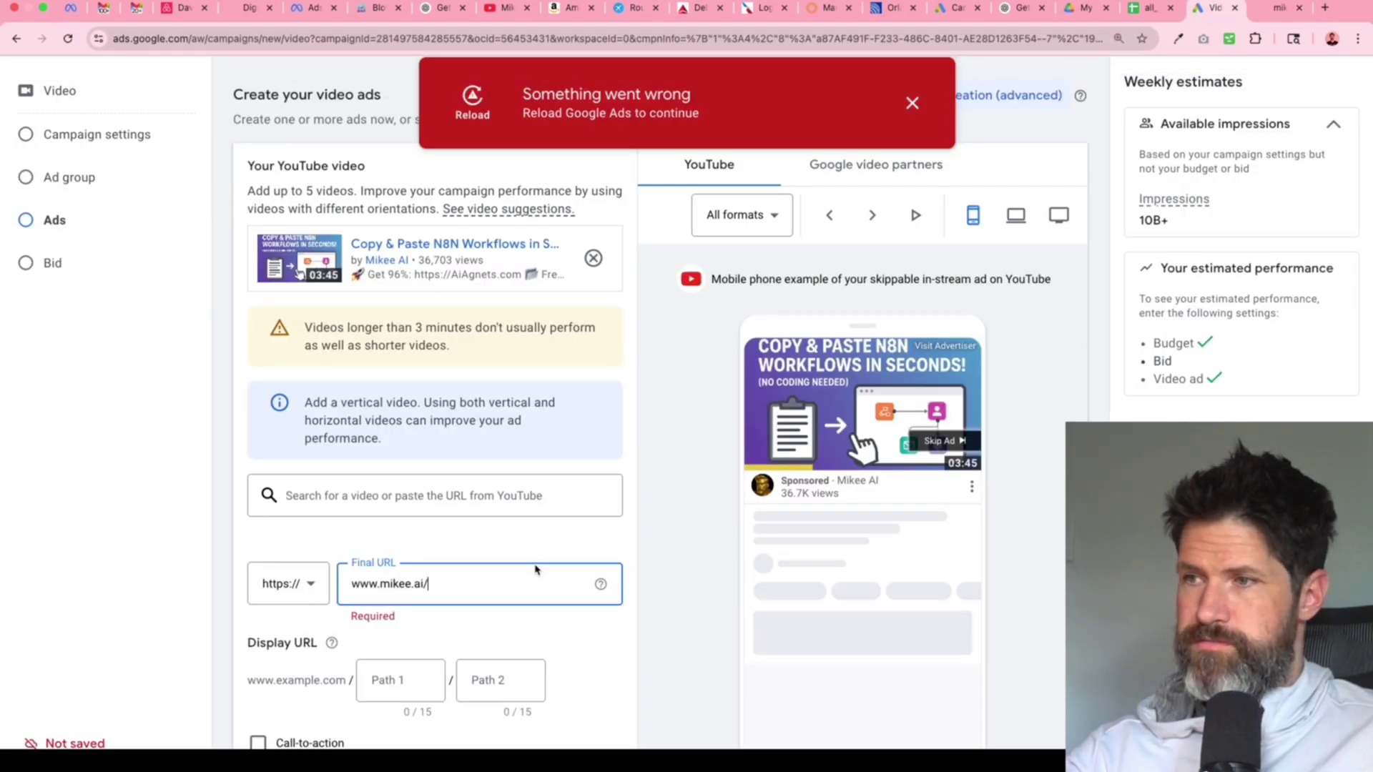
- Enter "Free n8n Ai Automation Workflow Templates" as the ad's long headline
click(252, 555)
scroll(252, 554, down, 3)
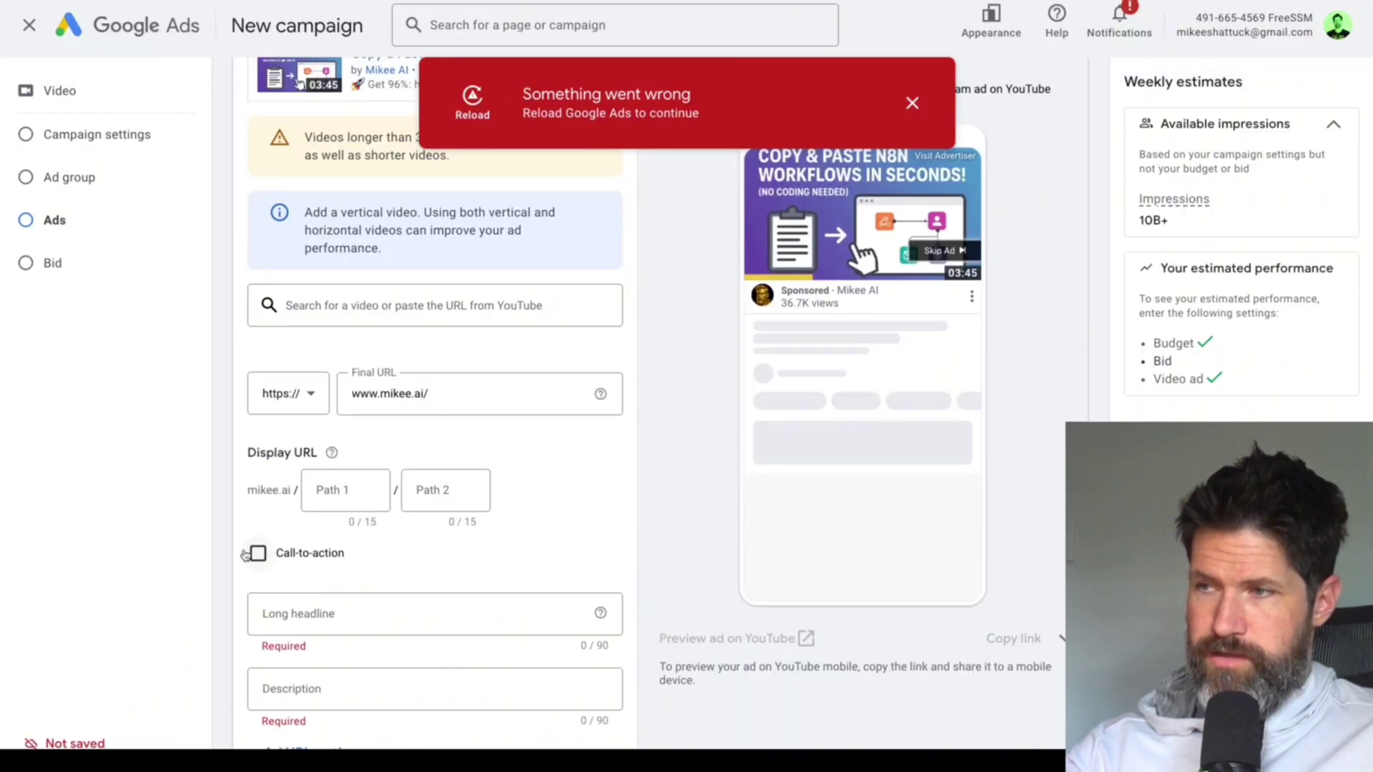
scroll(244, 555, up, 2)
scroll(244, 555, down, 4)
click(310, 469)
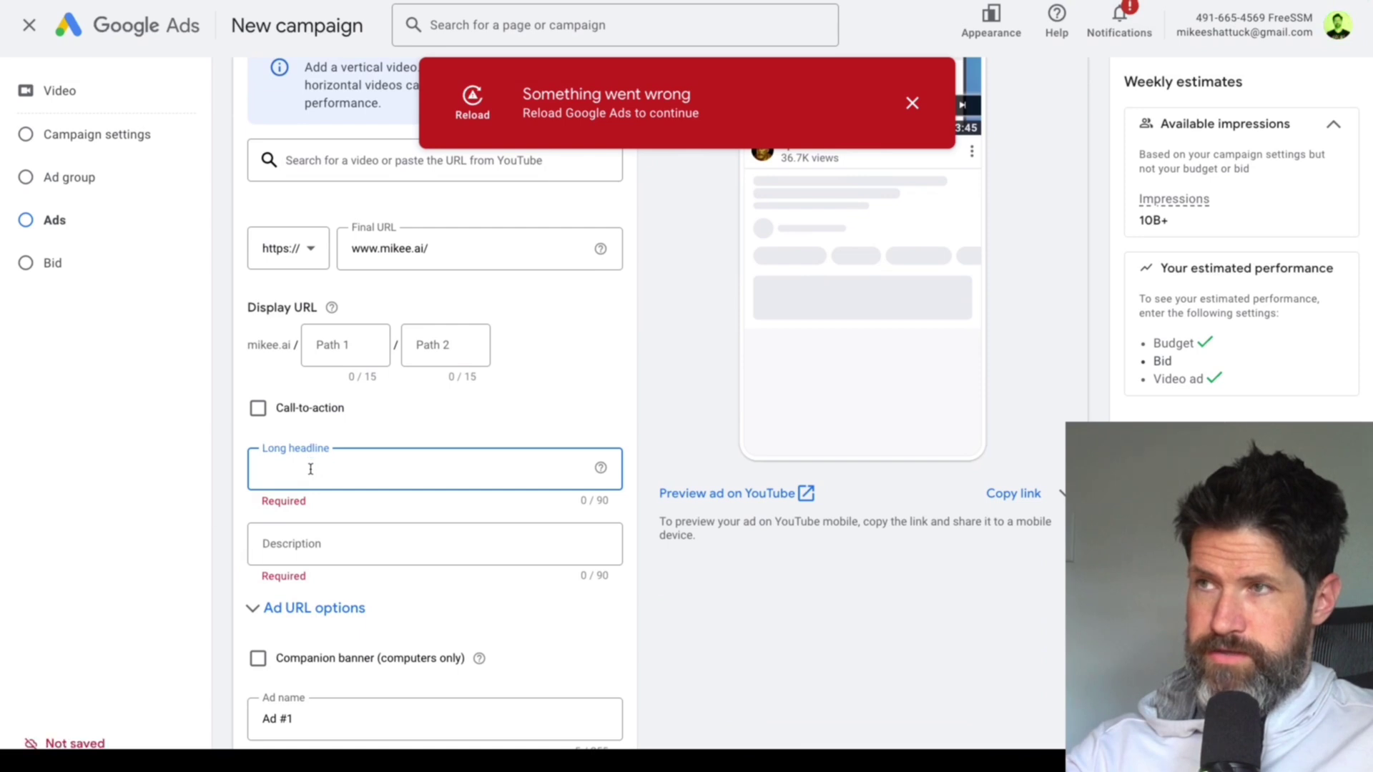
text(Free n8n )
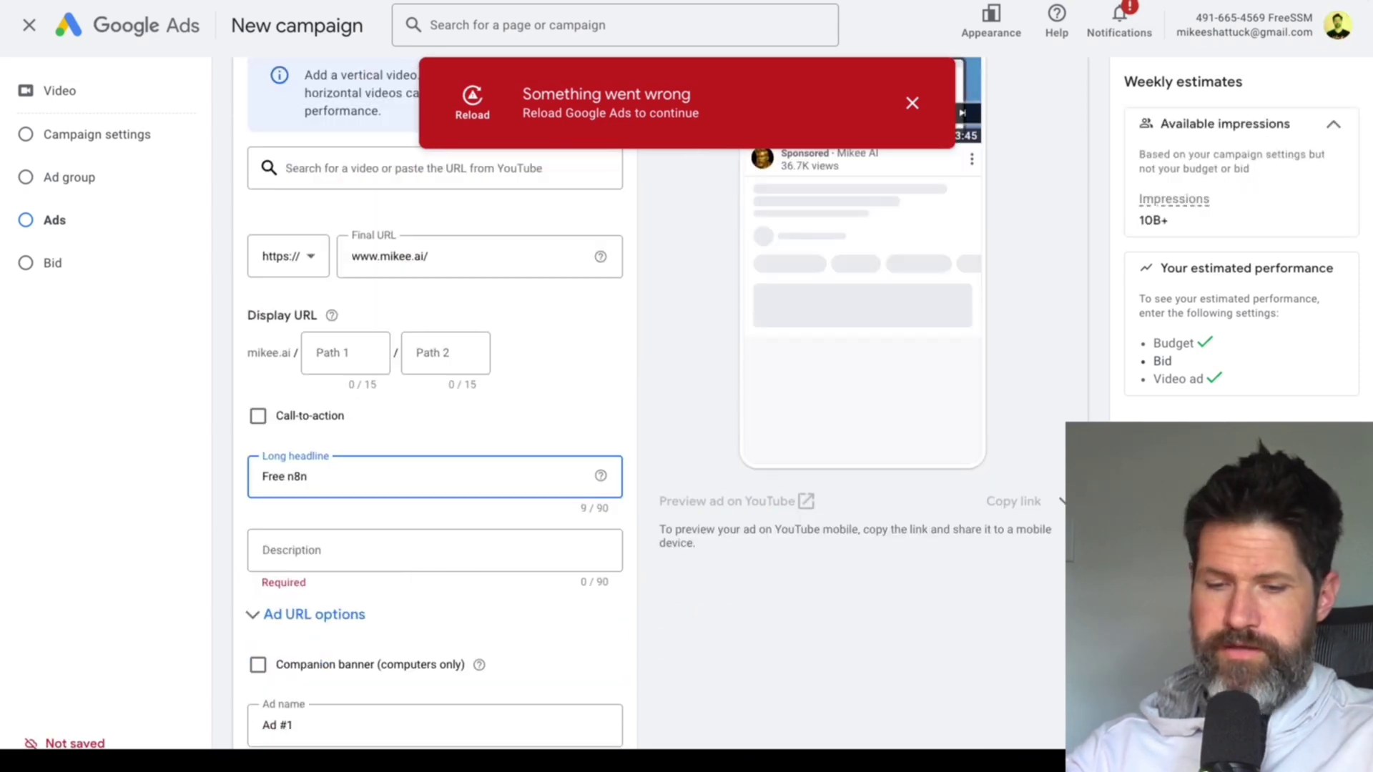
text(Ai Auatomtion )
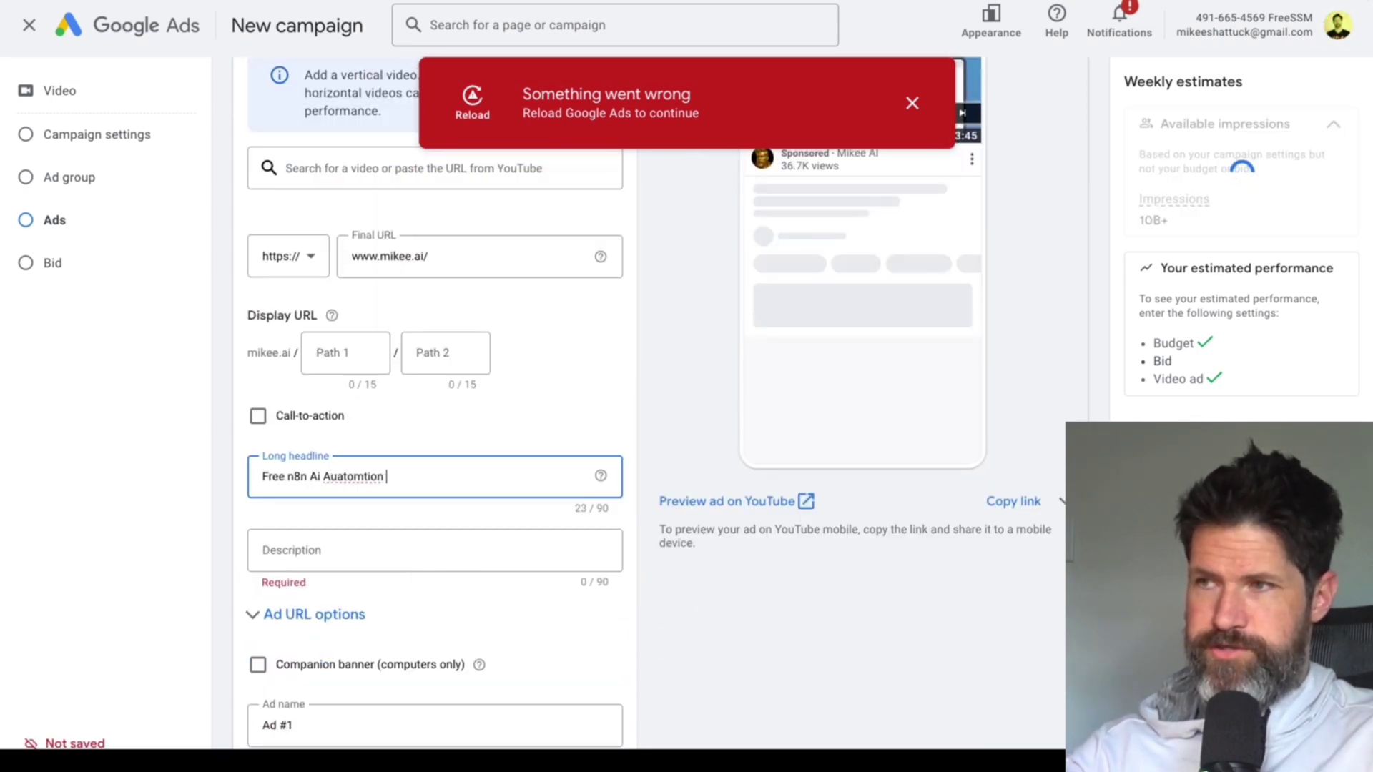
text(Workflow Tempatles)
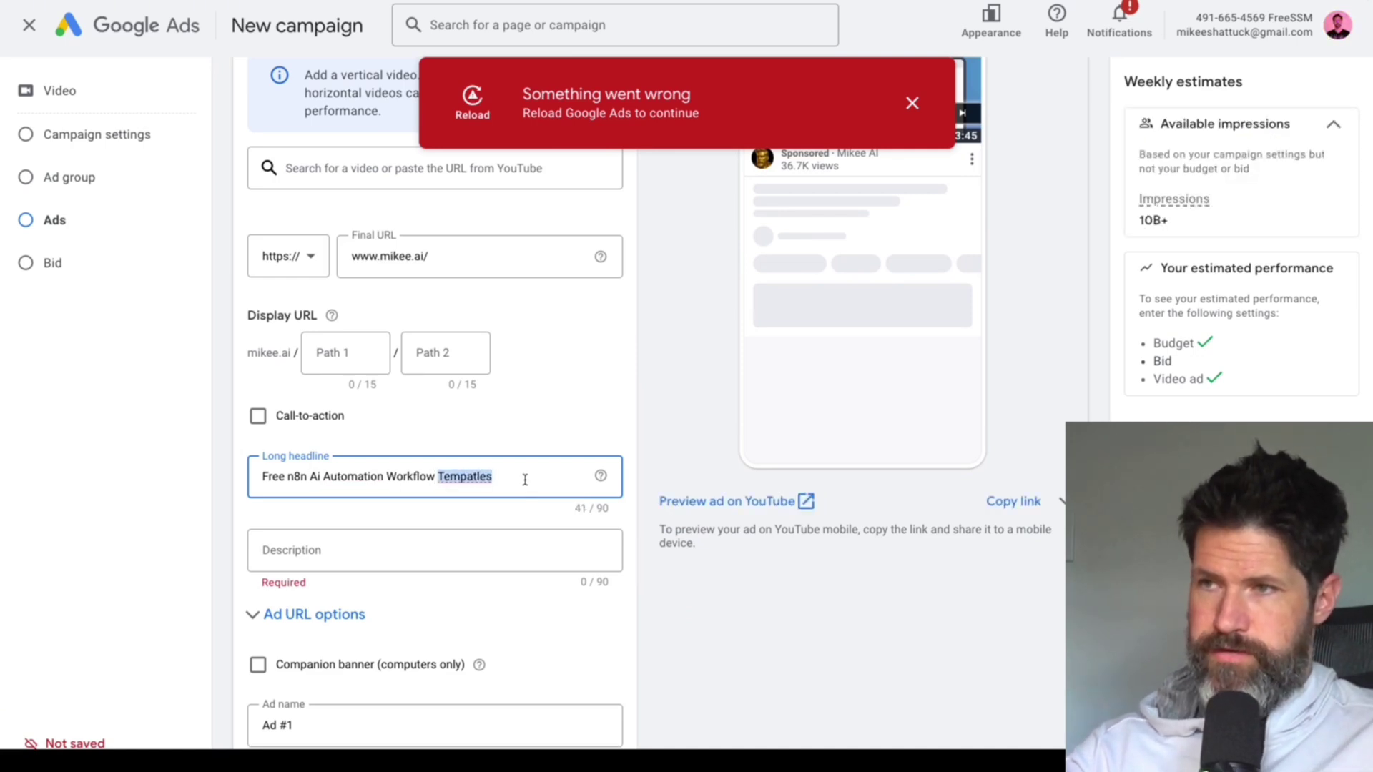
- Copy the long headline text into the ad's description
triple_click(497, 476)
key(ctrl+c)
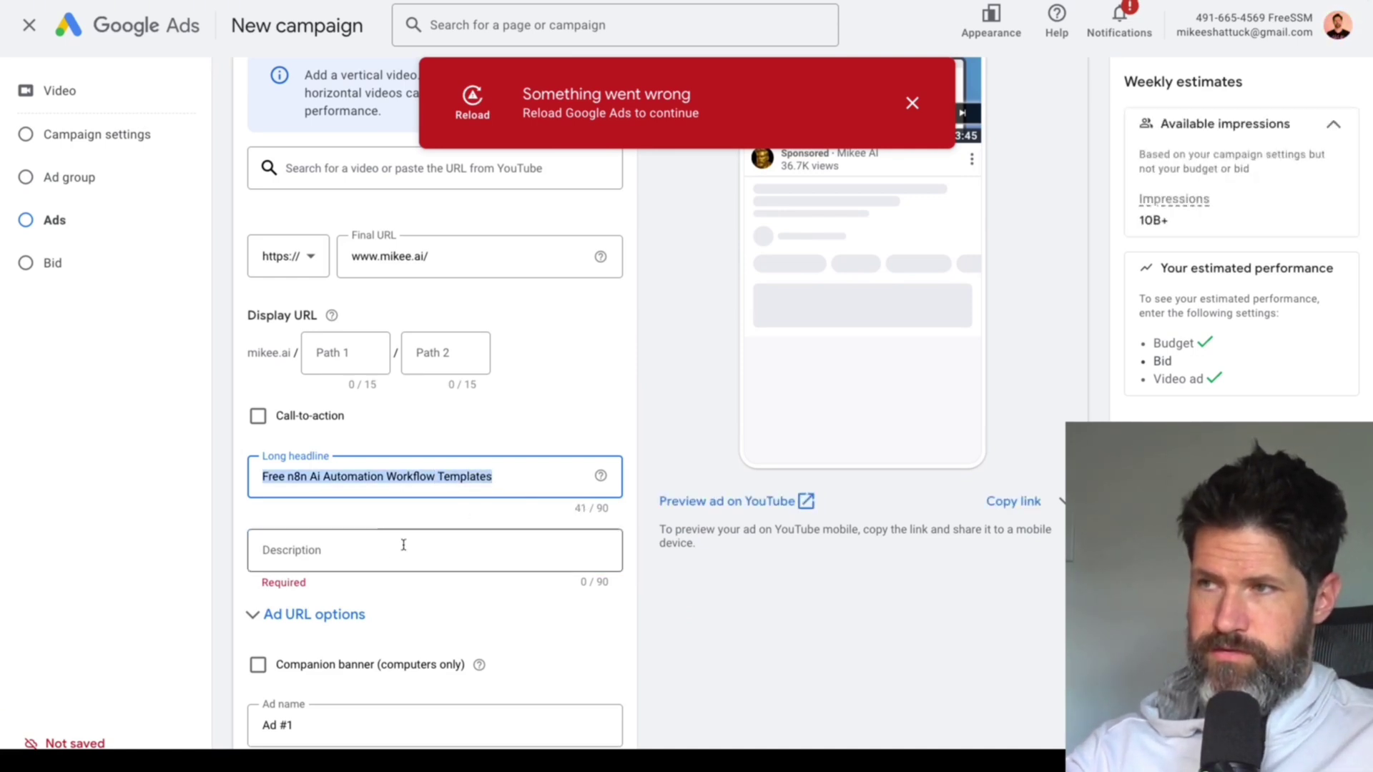
click(390, 552)
key(ctrl+v)
- Apply the suggested target CPM bid of $0.76 to the ad group
scroll(244, 575, down, 10)
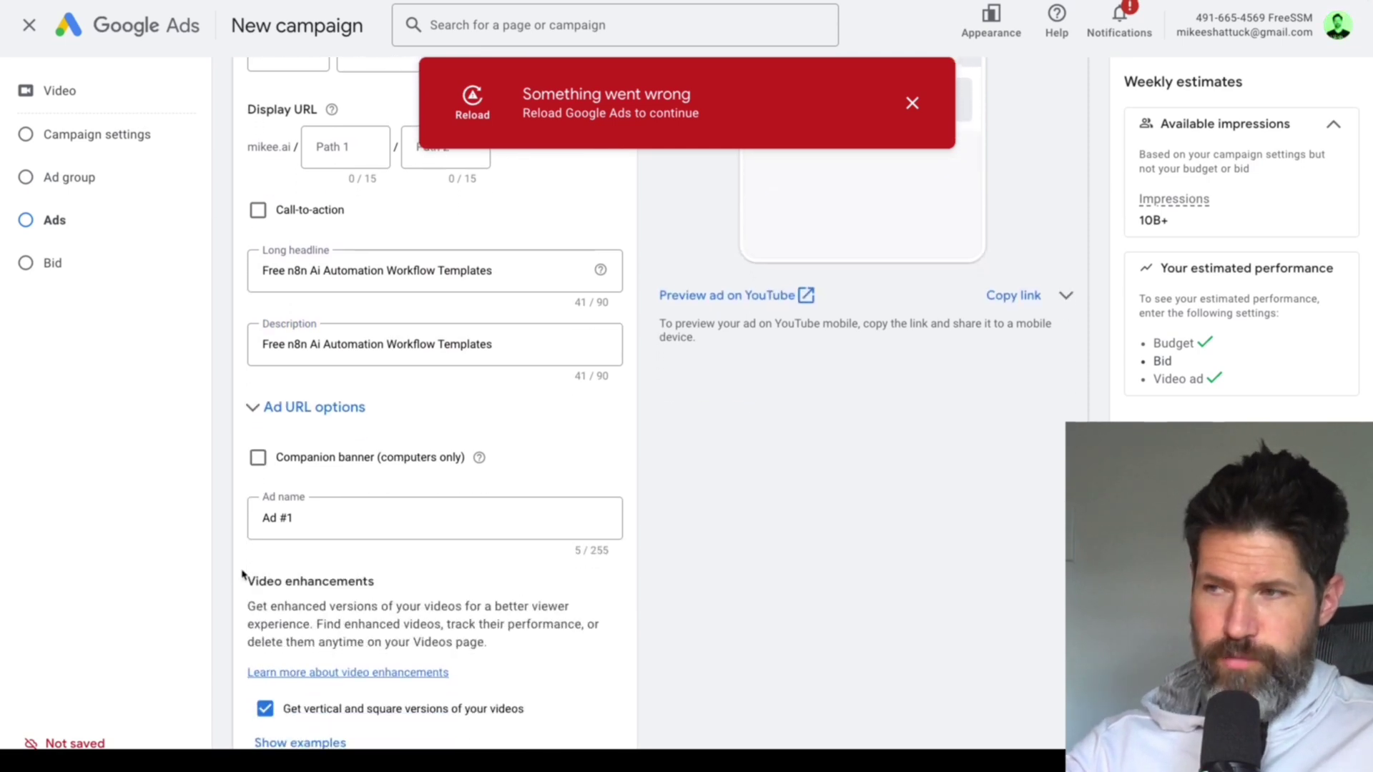
click(309, 407)
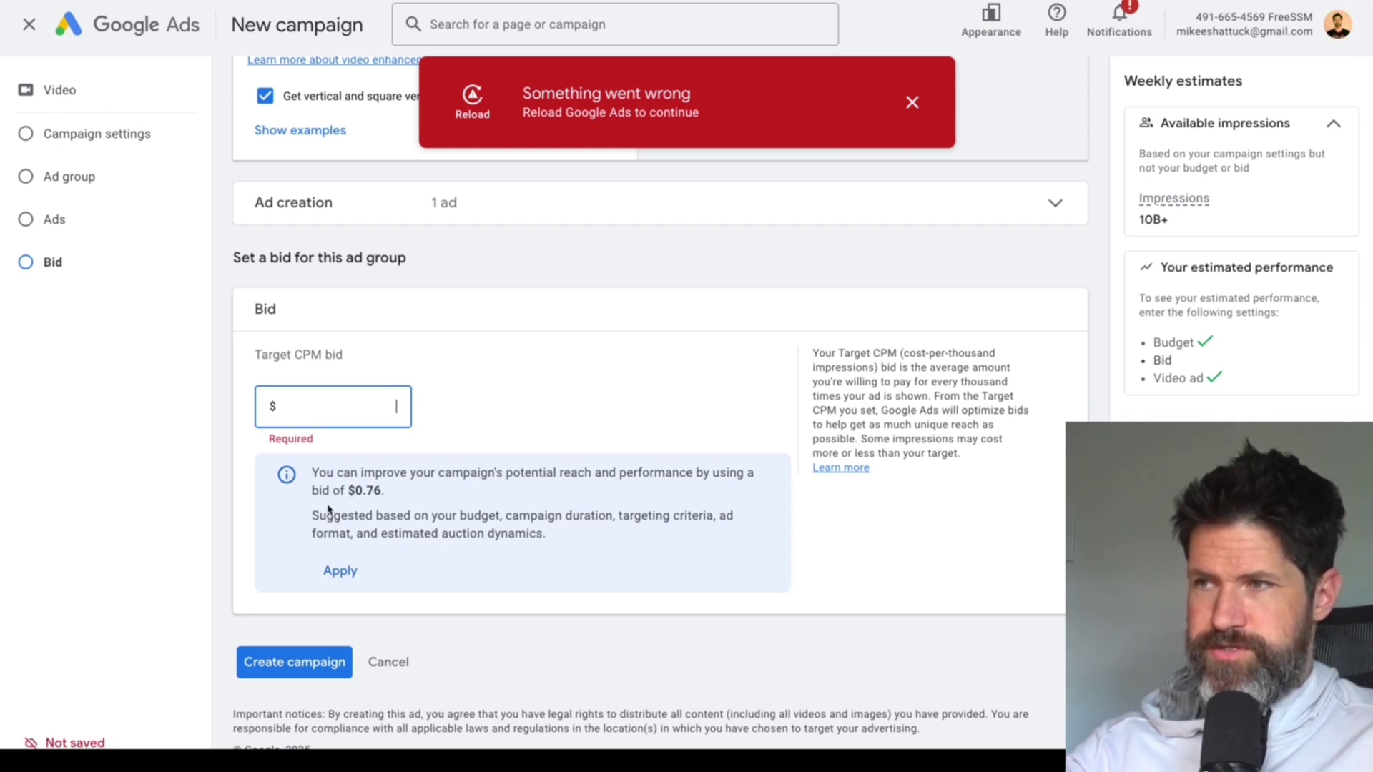
click(339, 570)
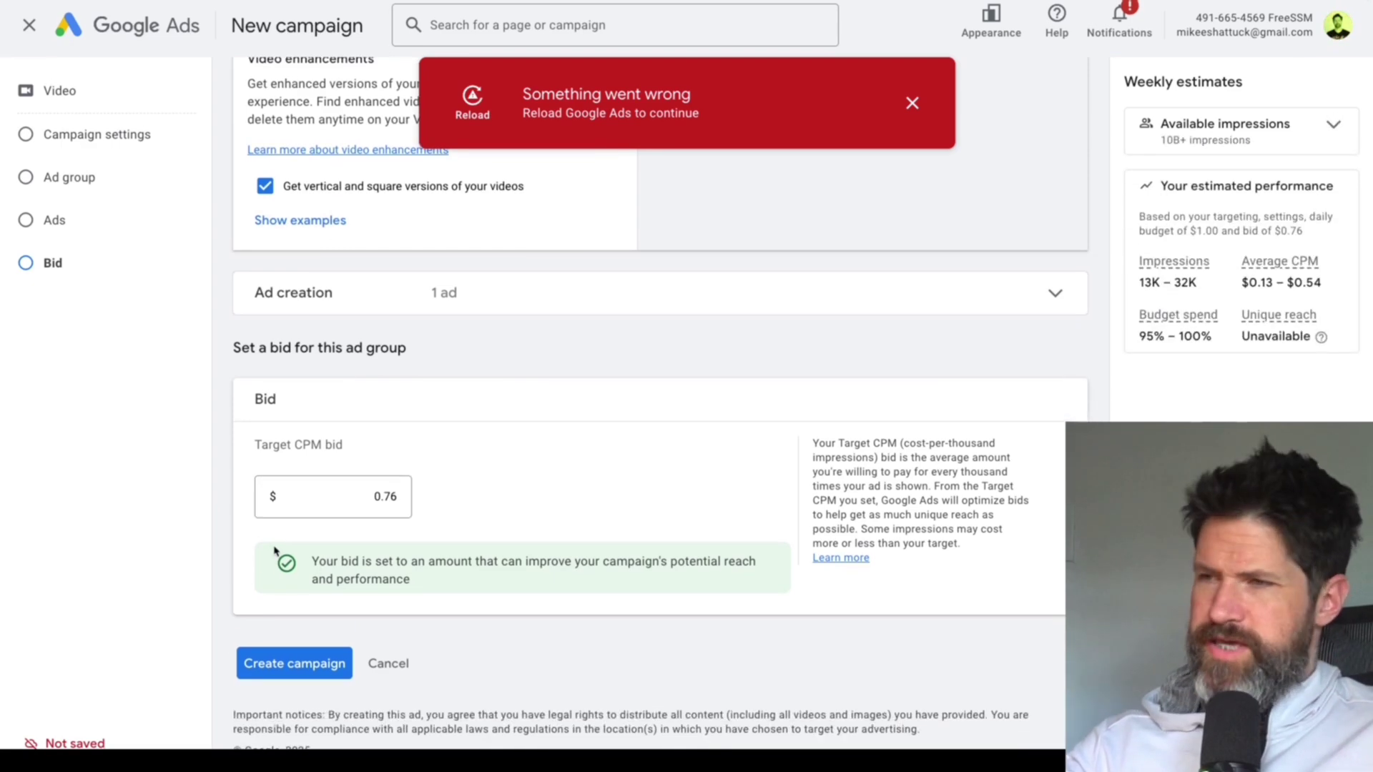
- Look over the placements and video ad settings, and try to create the campaign
scroll(264, 533, up, 15)
scroll(256, 518, down, 8)
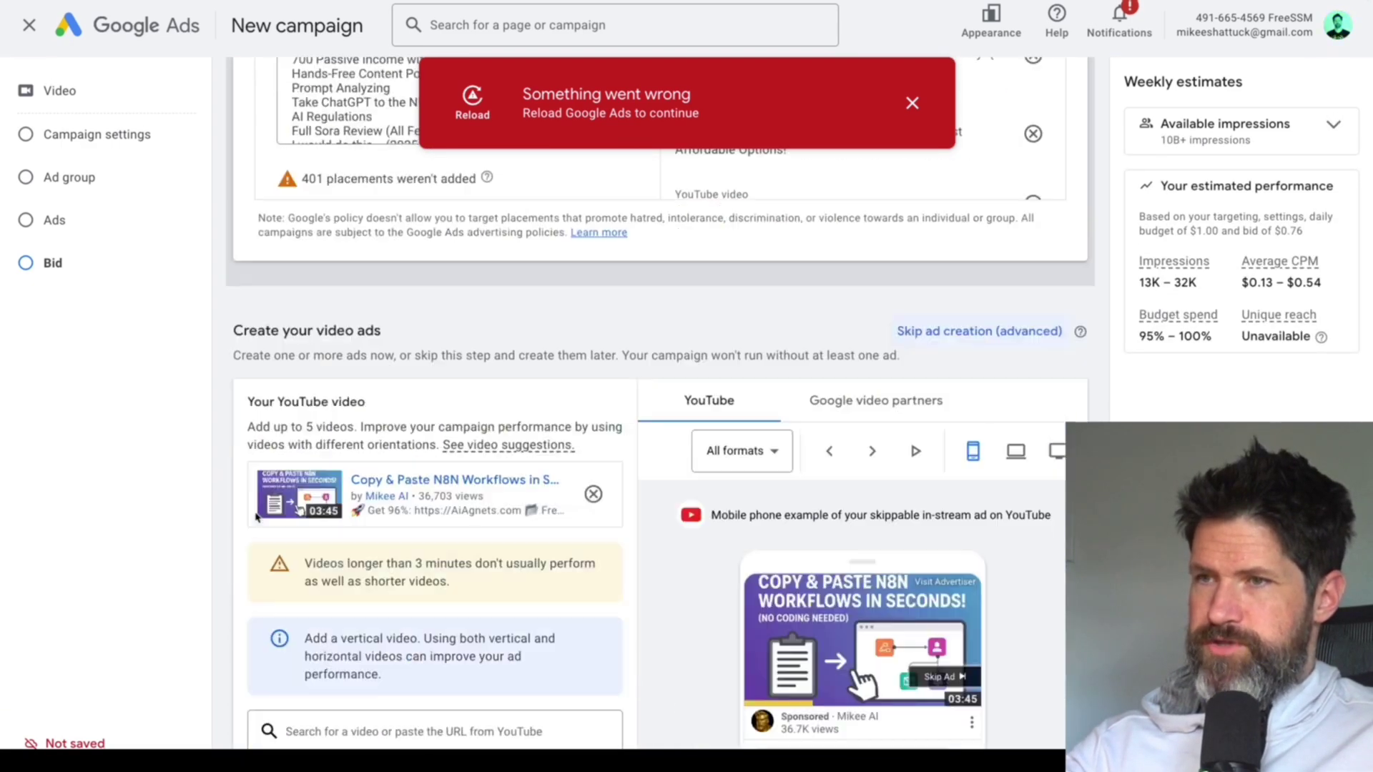
scroll(256, 518, up, 4)
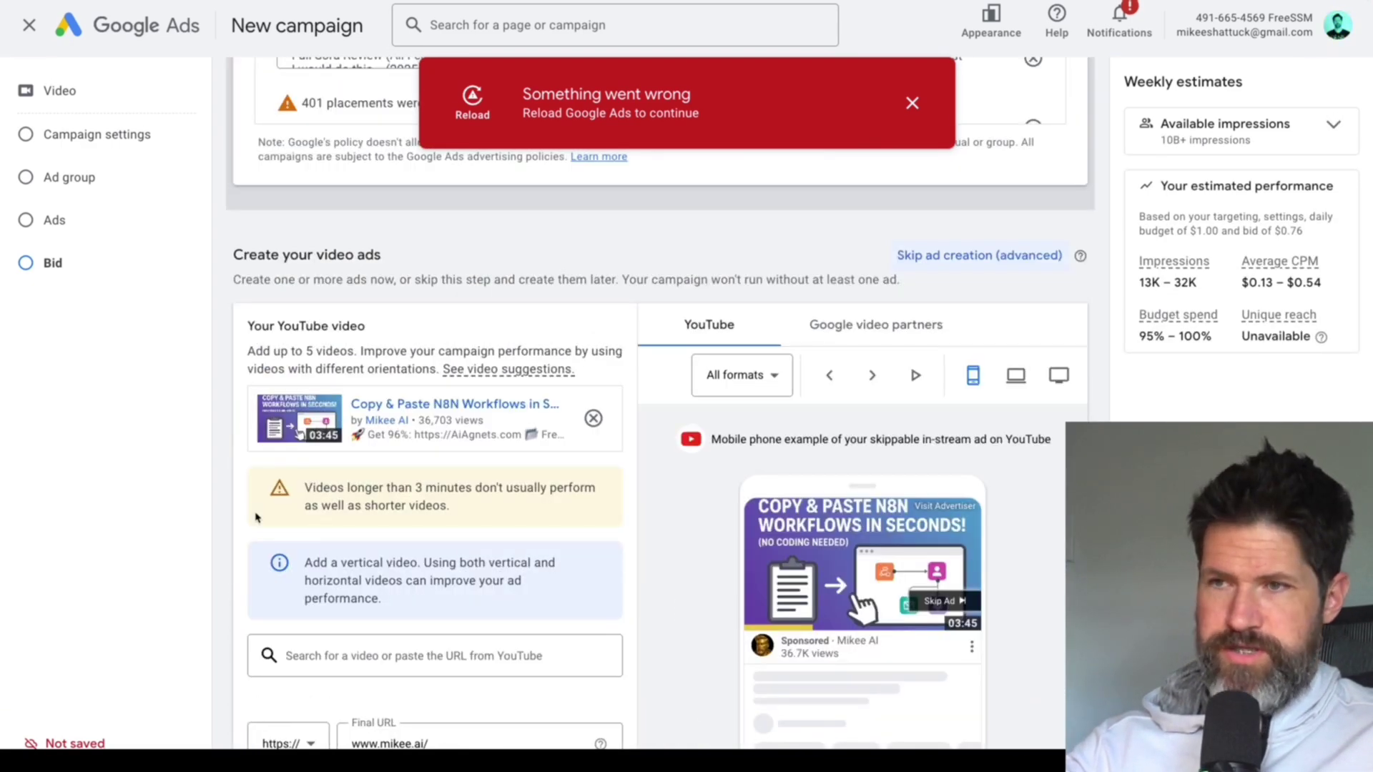
scroll(243, 495, up, 5)
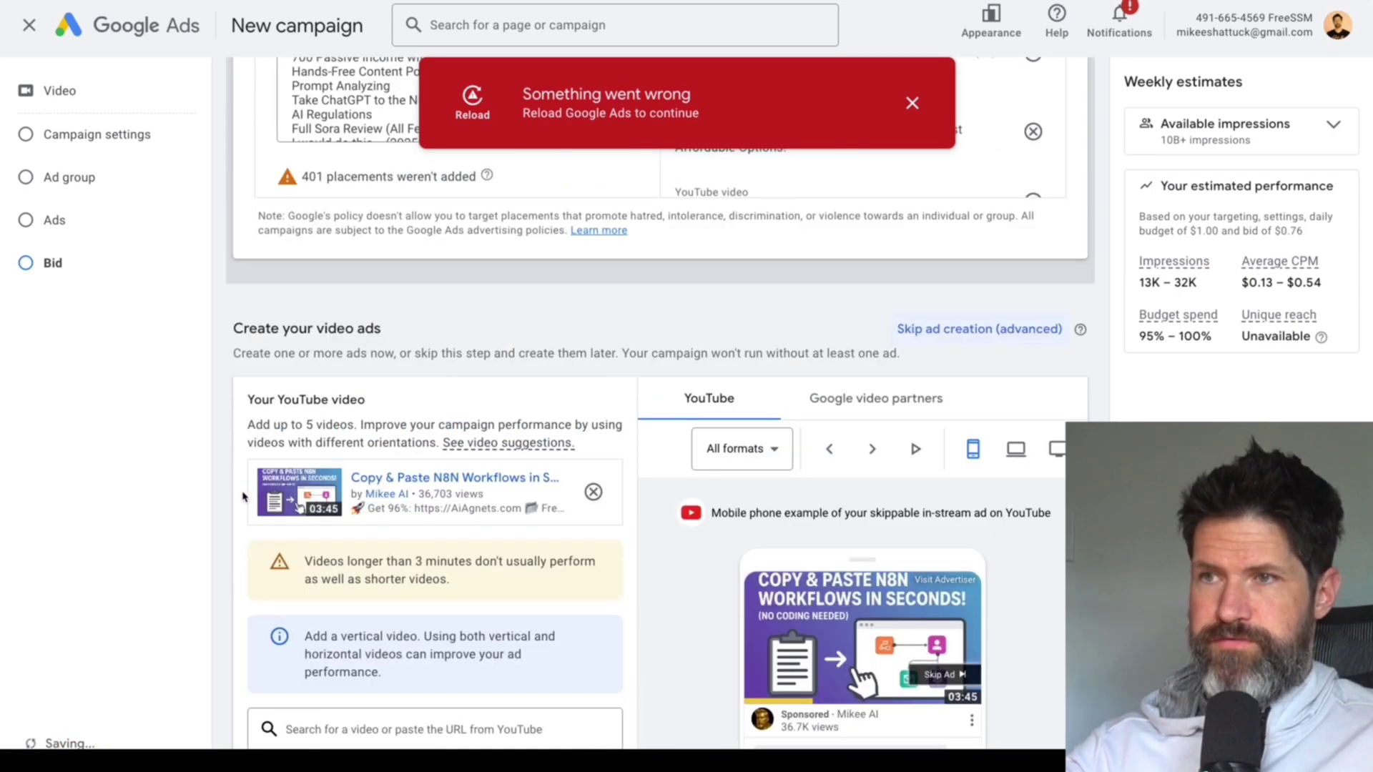
scroll(390, 438, down, 15)
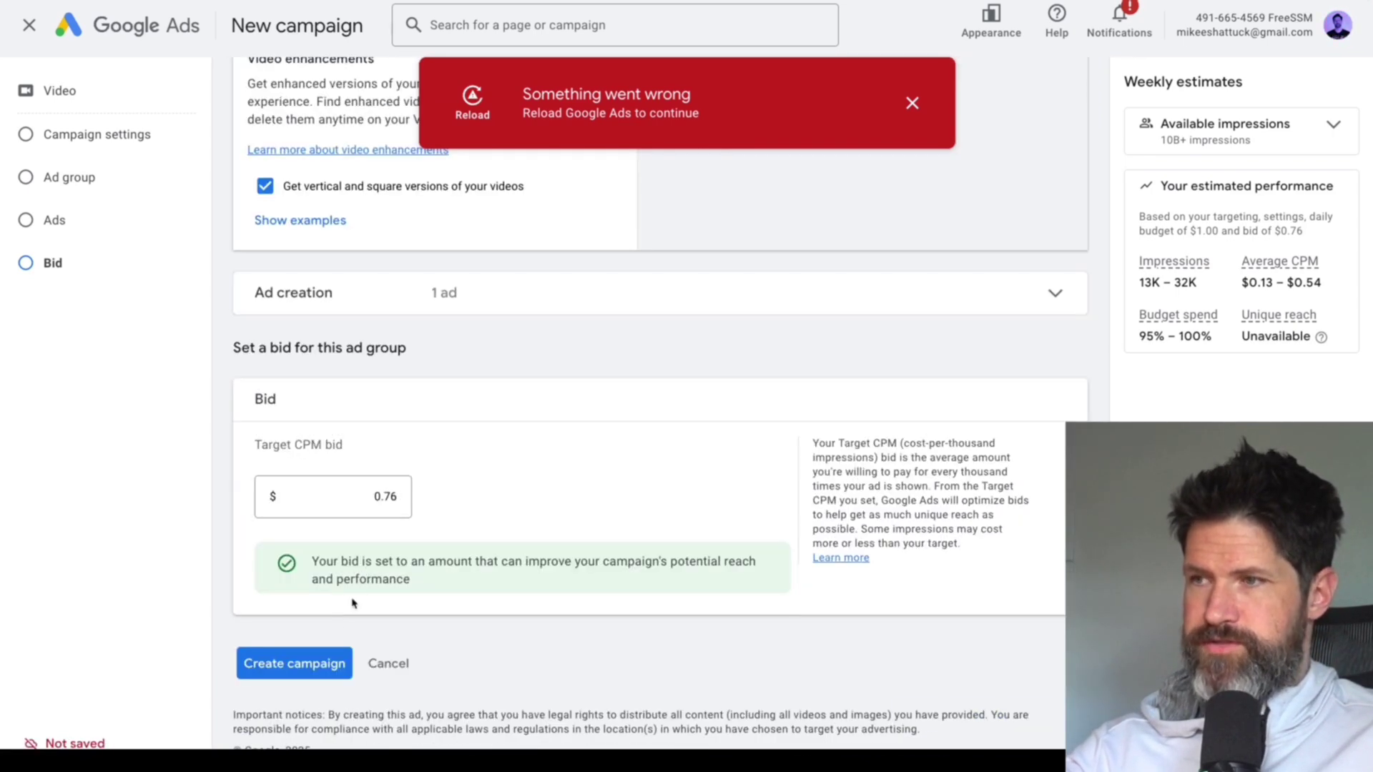
click(288, 665)
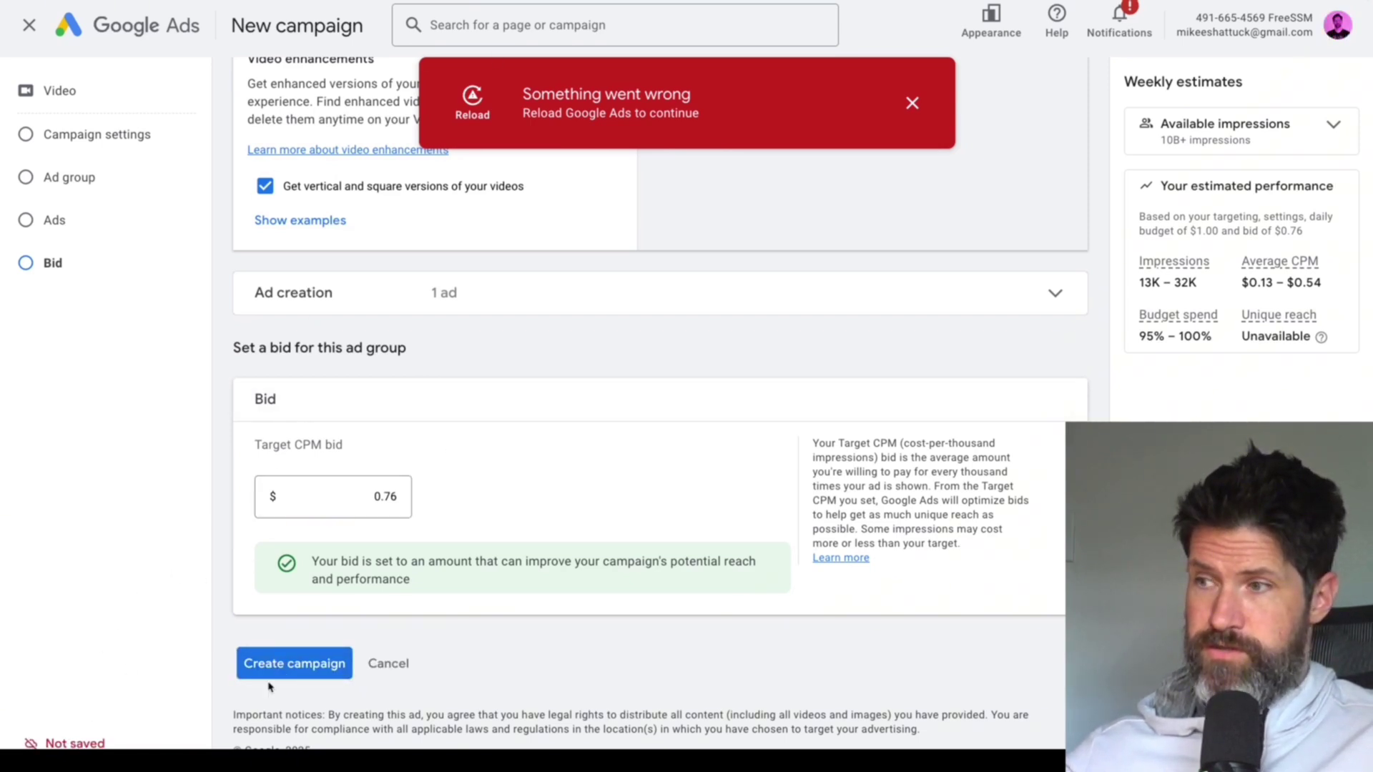
click(280, 664)
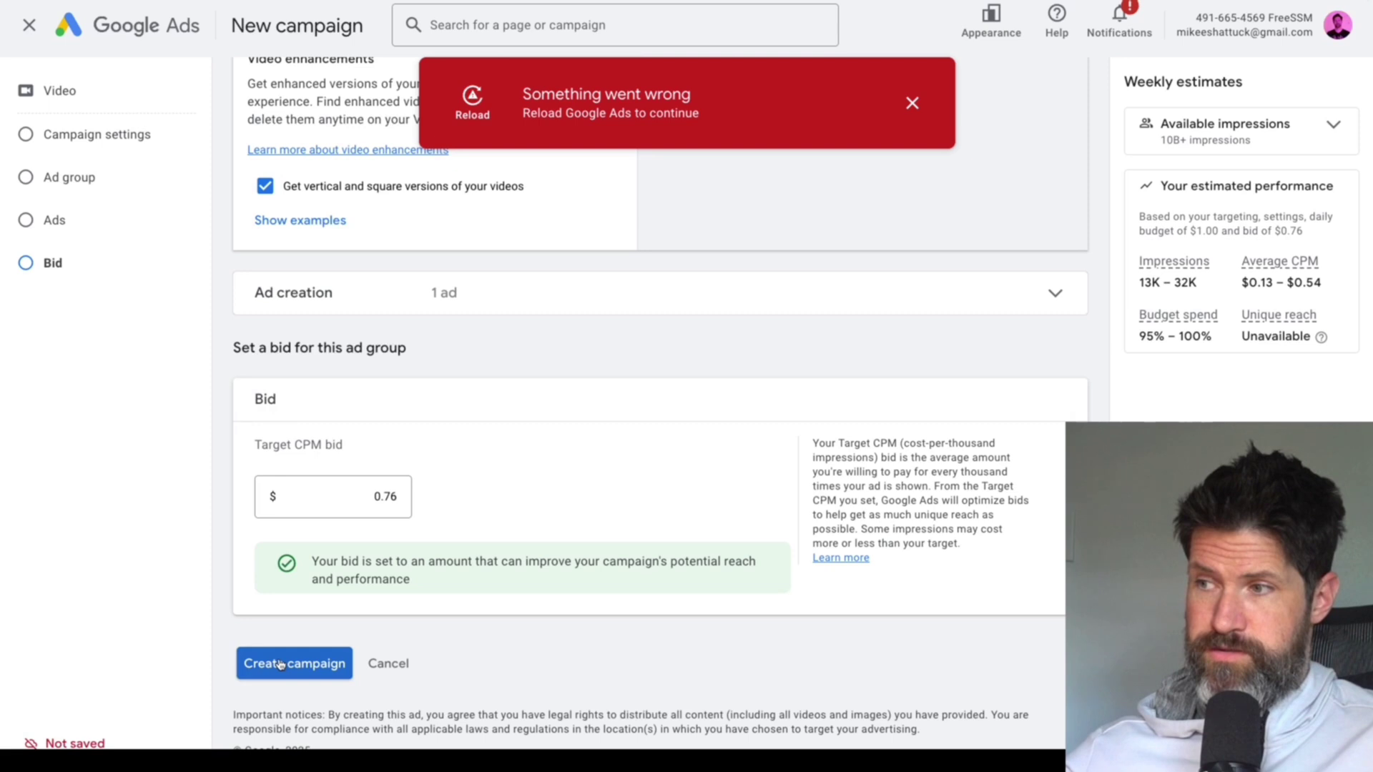
mouse_move(57, 746)
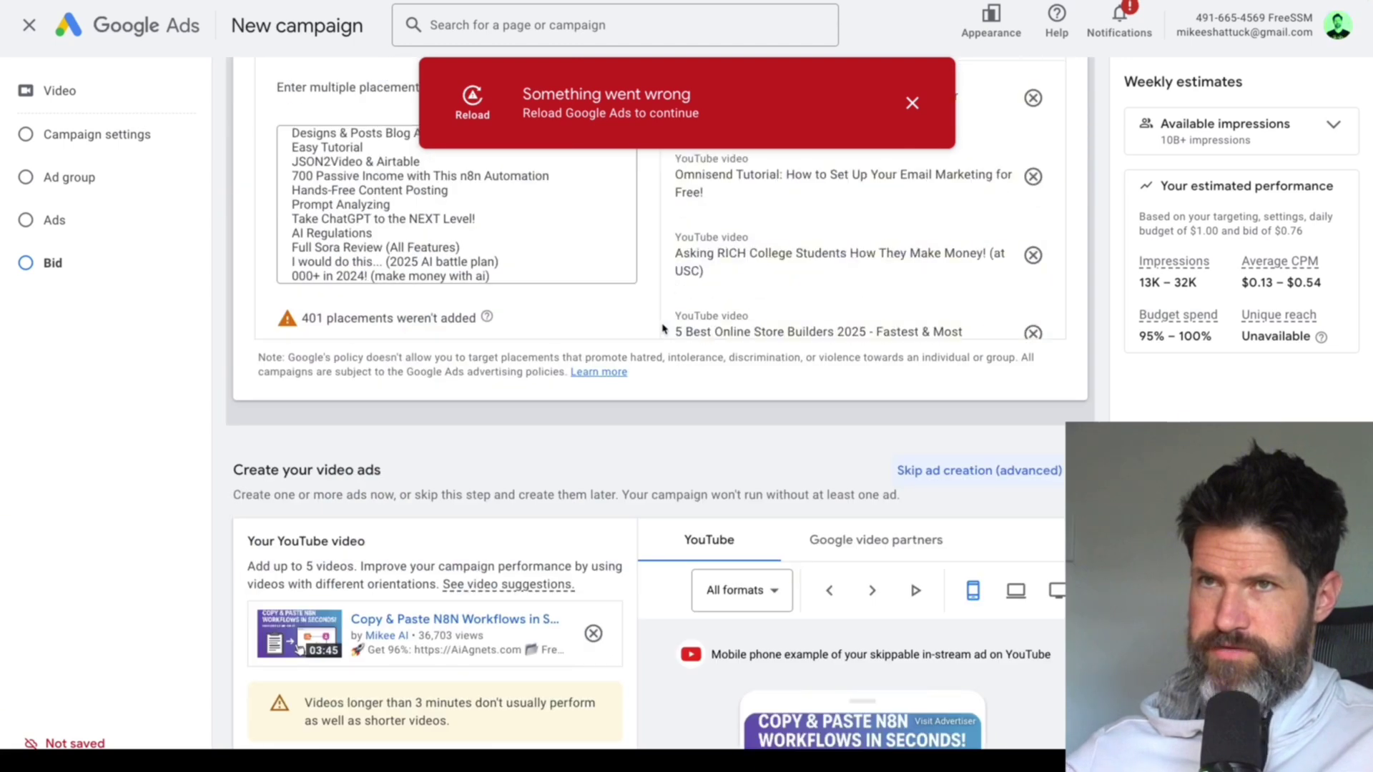
click(473, 111)
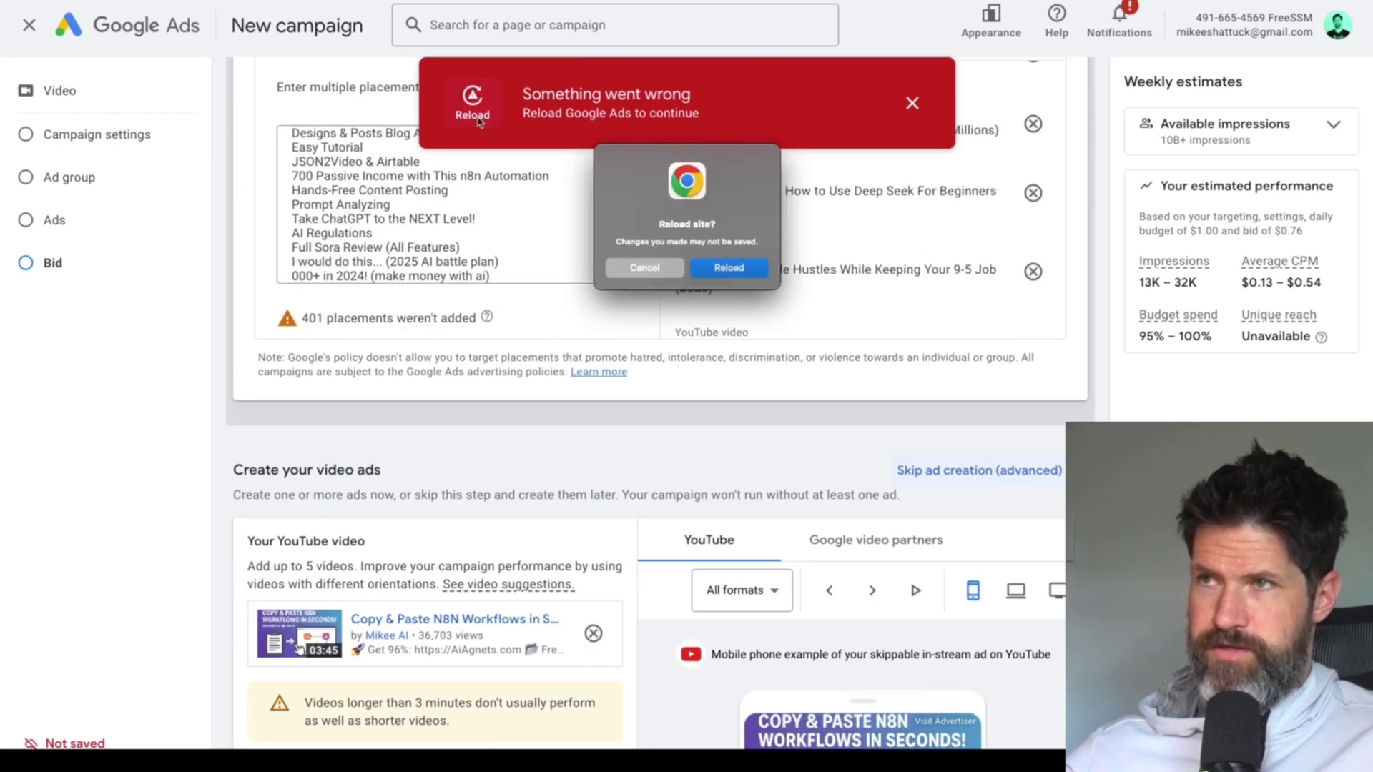
click(644, 268)
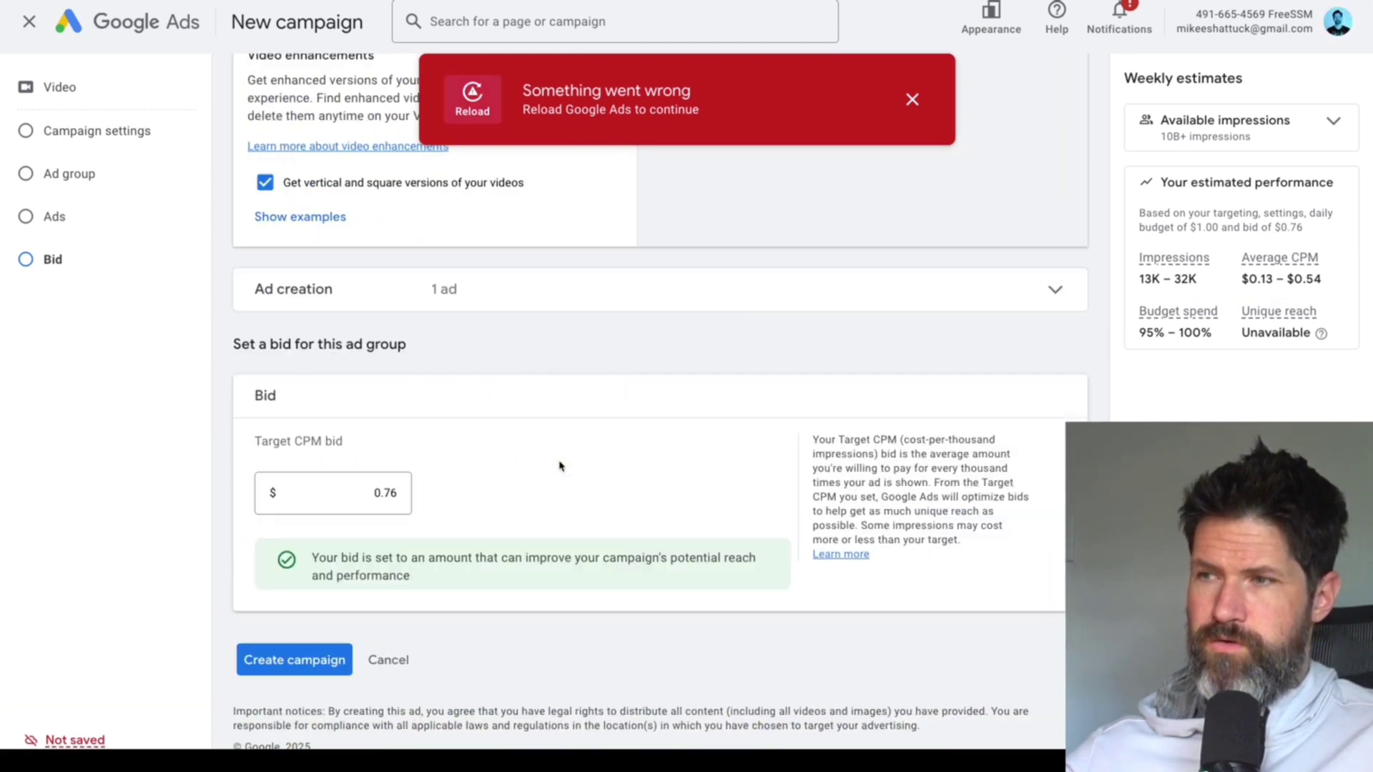
- Reload the Google Ads campaign draft, discarding unsaved changes, and open the ad group's placement targeting
click(472, 104)
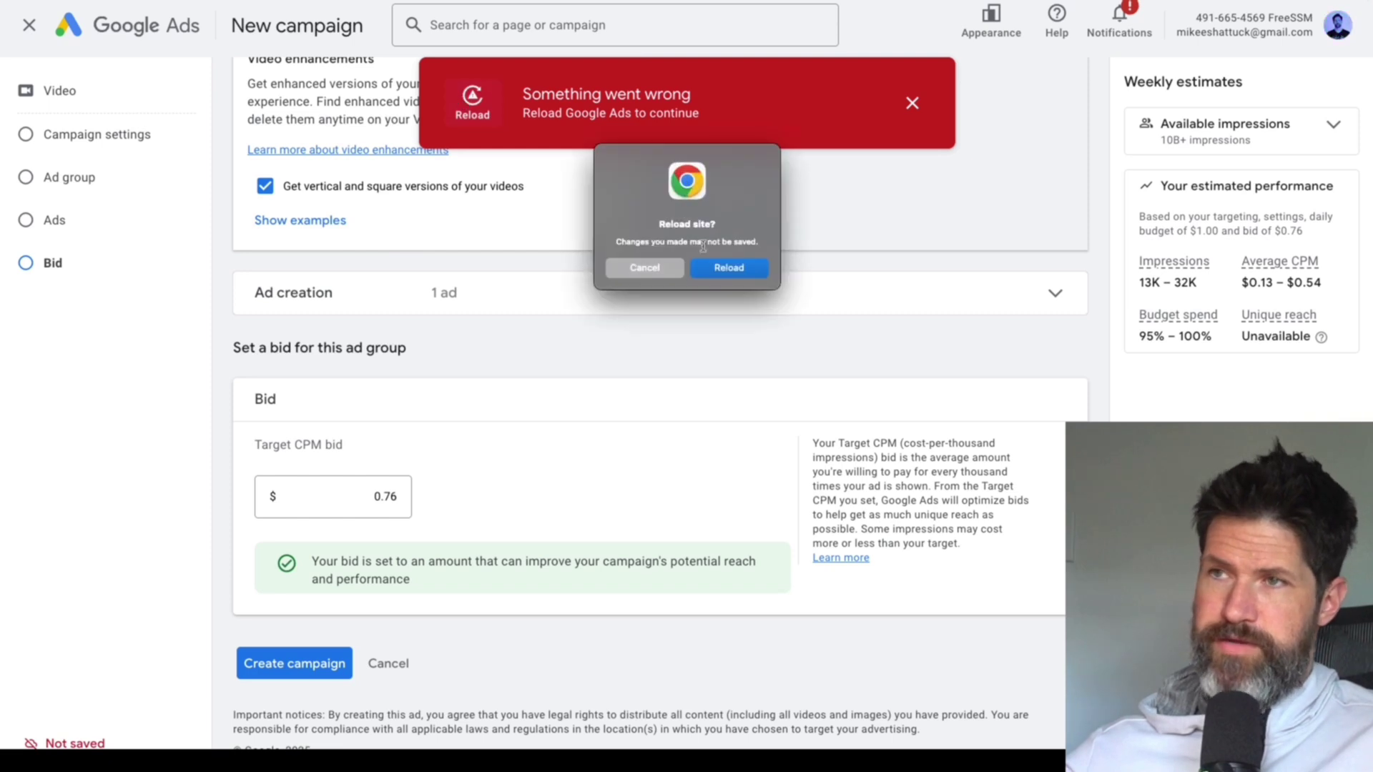
click(744, 278)
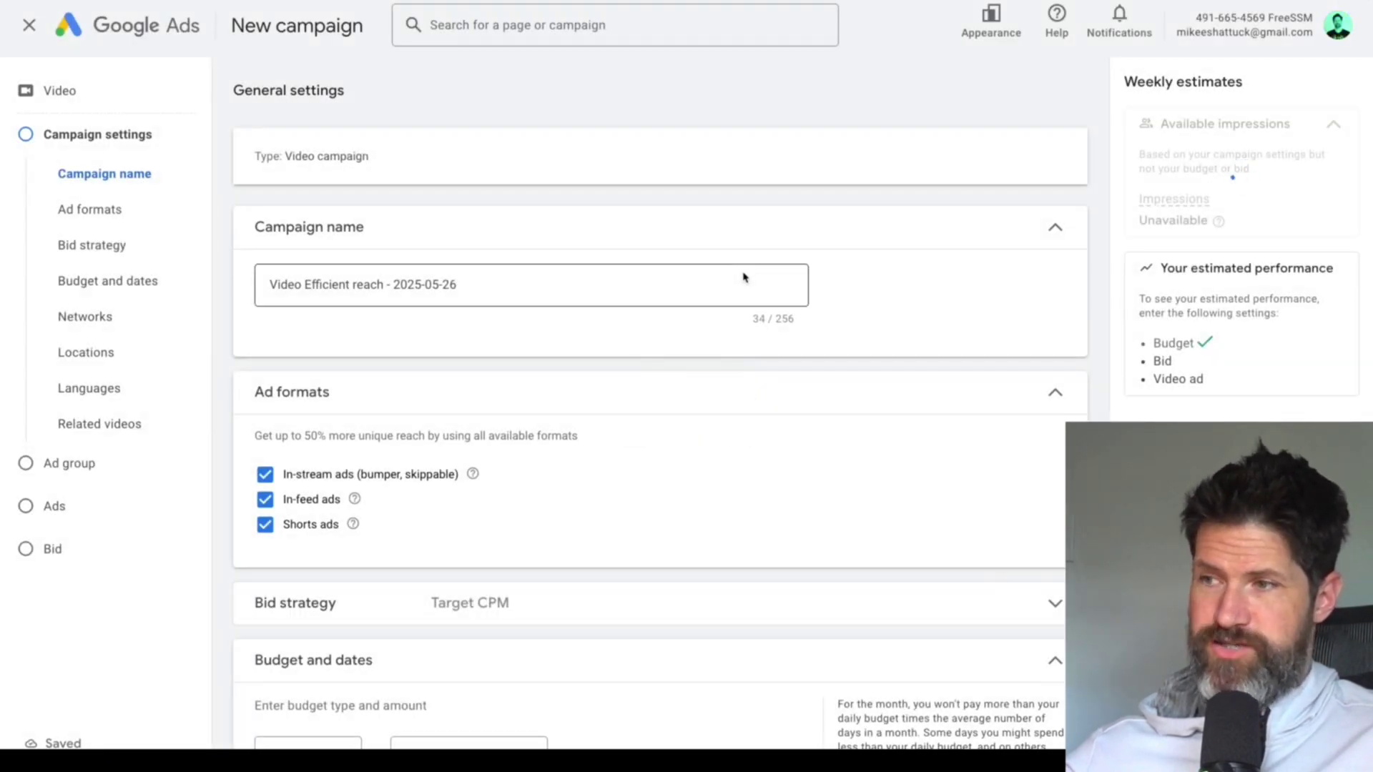
scroll(743, 277, down, 15)
scroll(744, 277, down, 18)
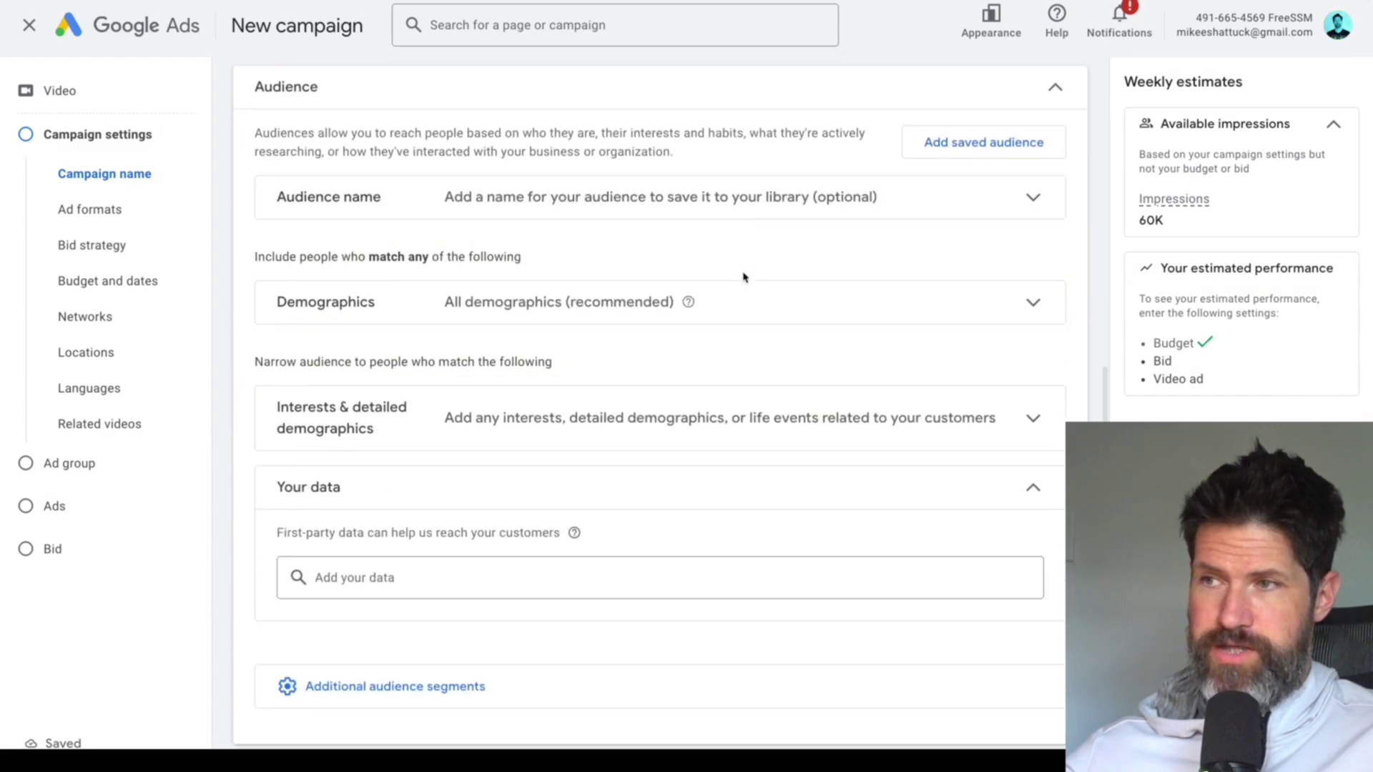
scroll(515, 239, down, 6)
scroll(515, 239, up, 8)
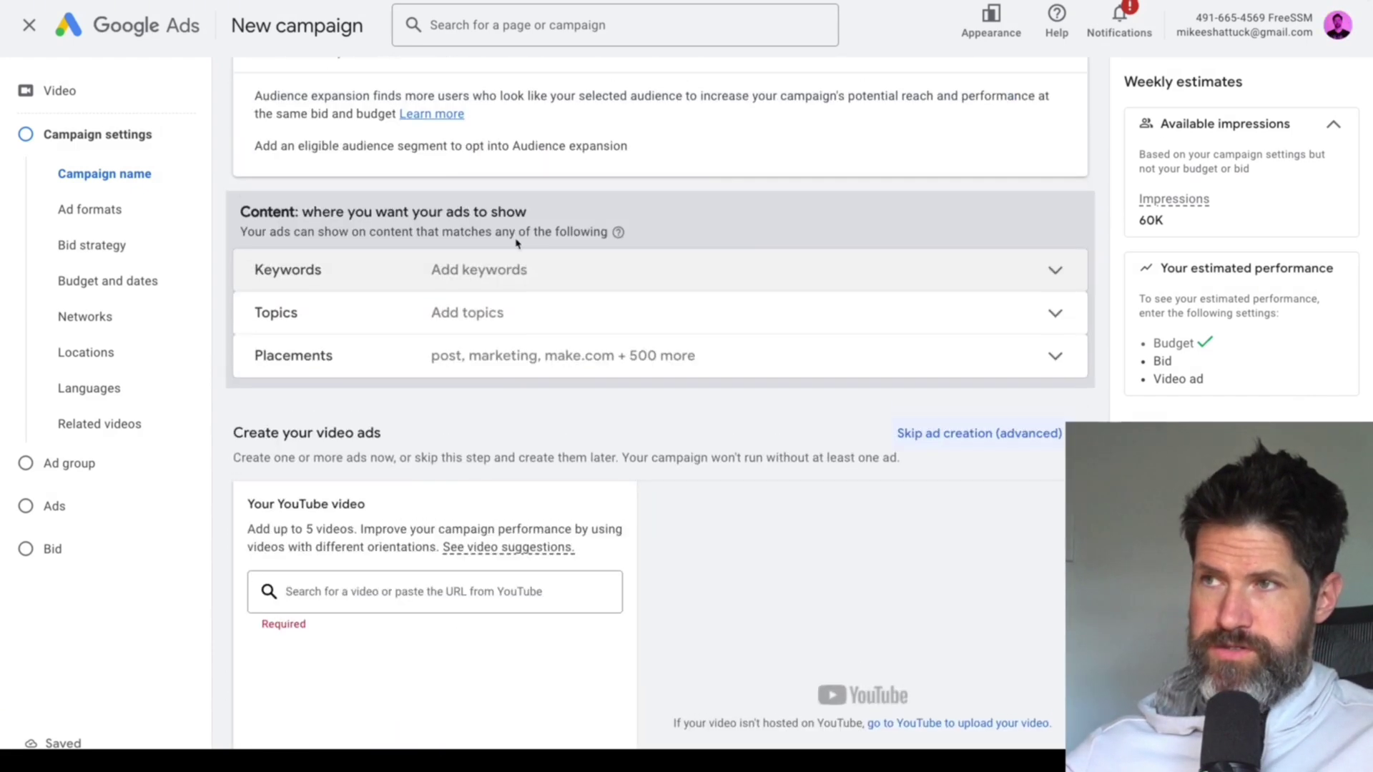
scroll(504, 327, down, 4)
click(504, 327)
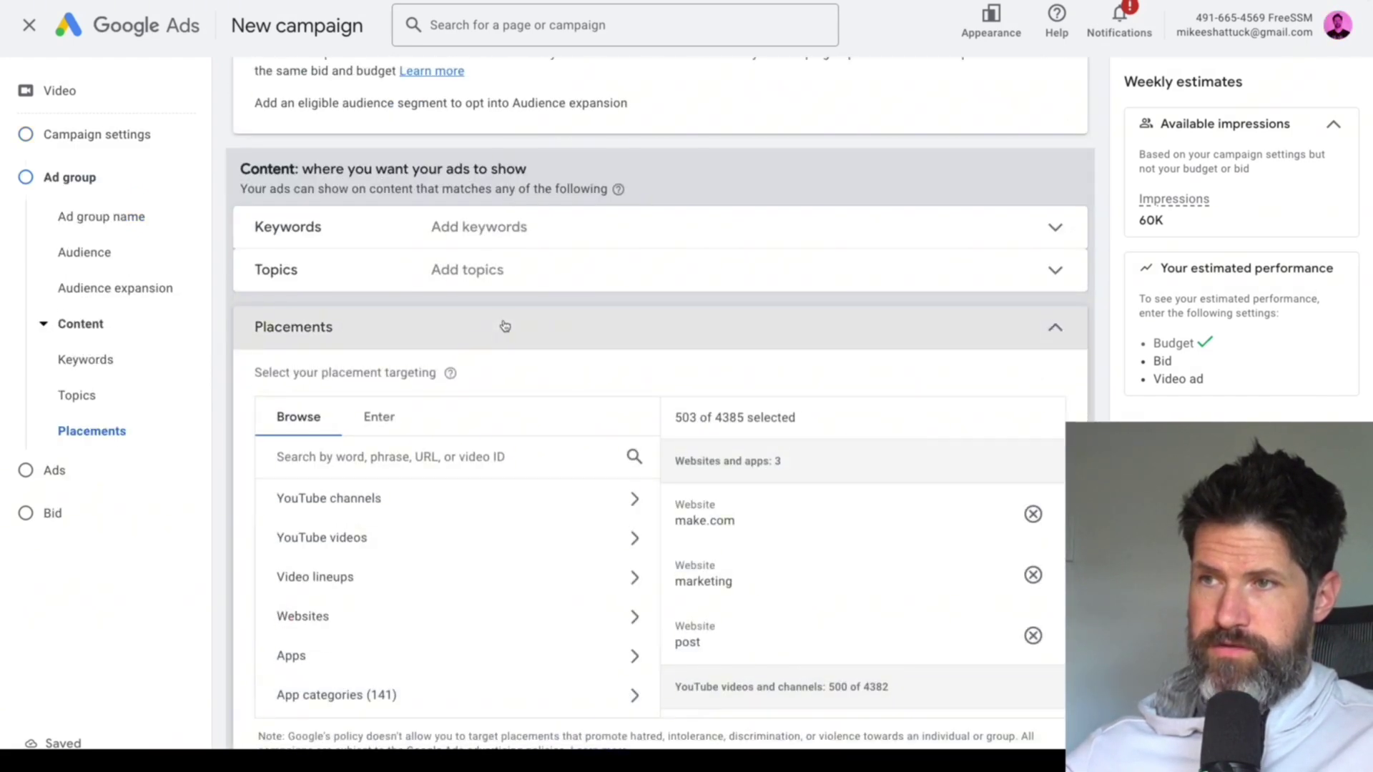
- Remove the website placements make.com, marketing and post from the ad group, keeping only the YouTube placements
scroll(1011, 475, down, 2)
scroll(994, 562, up, 4)
click(1033, 584)
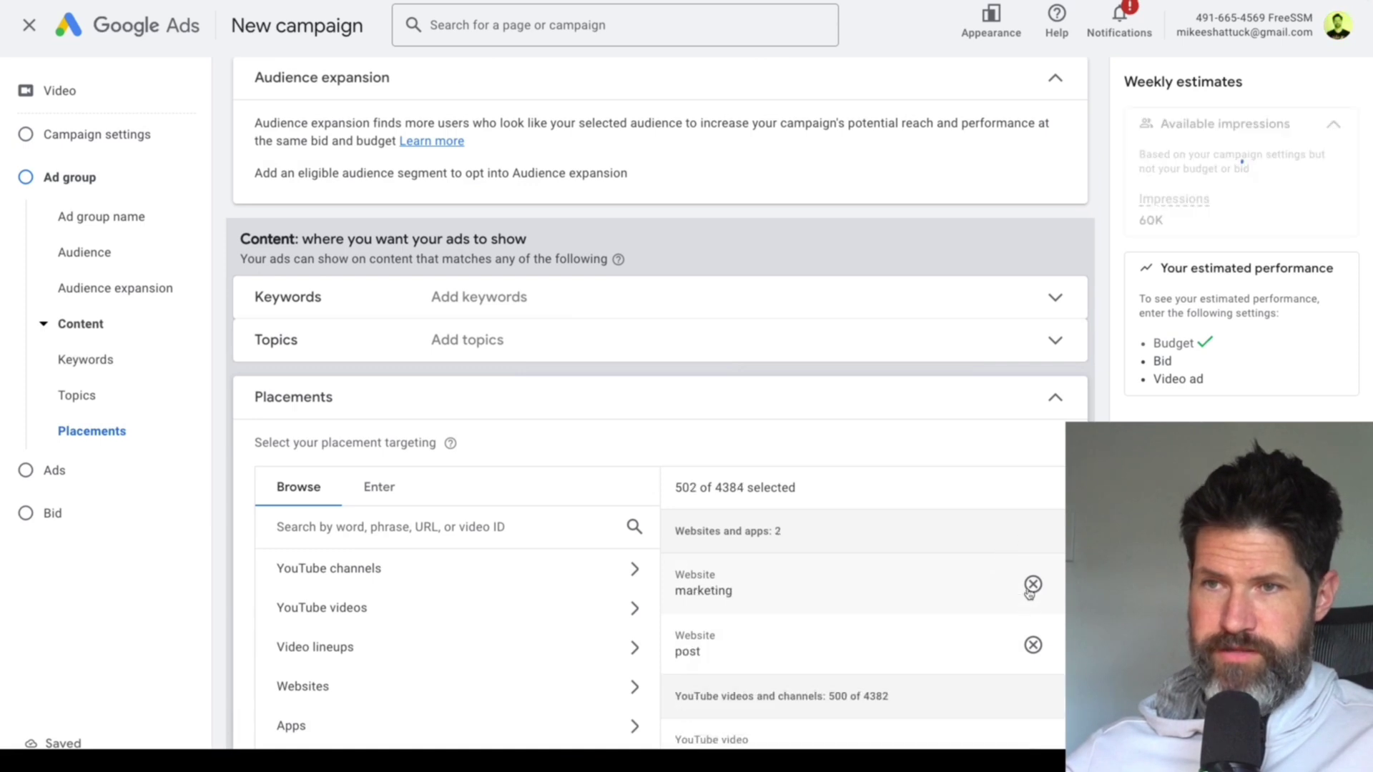
scroll(1033, 572, down, 1)
click(1032, 509)
click(1032, 510)
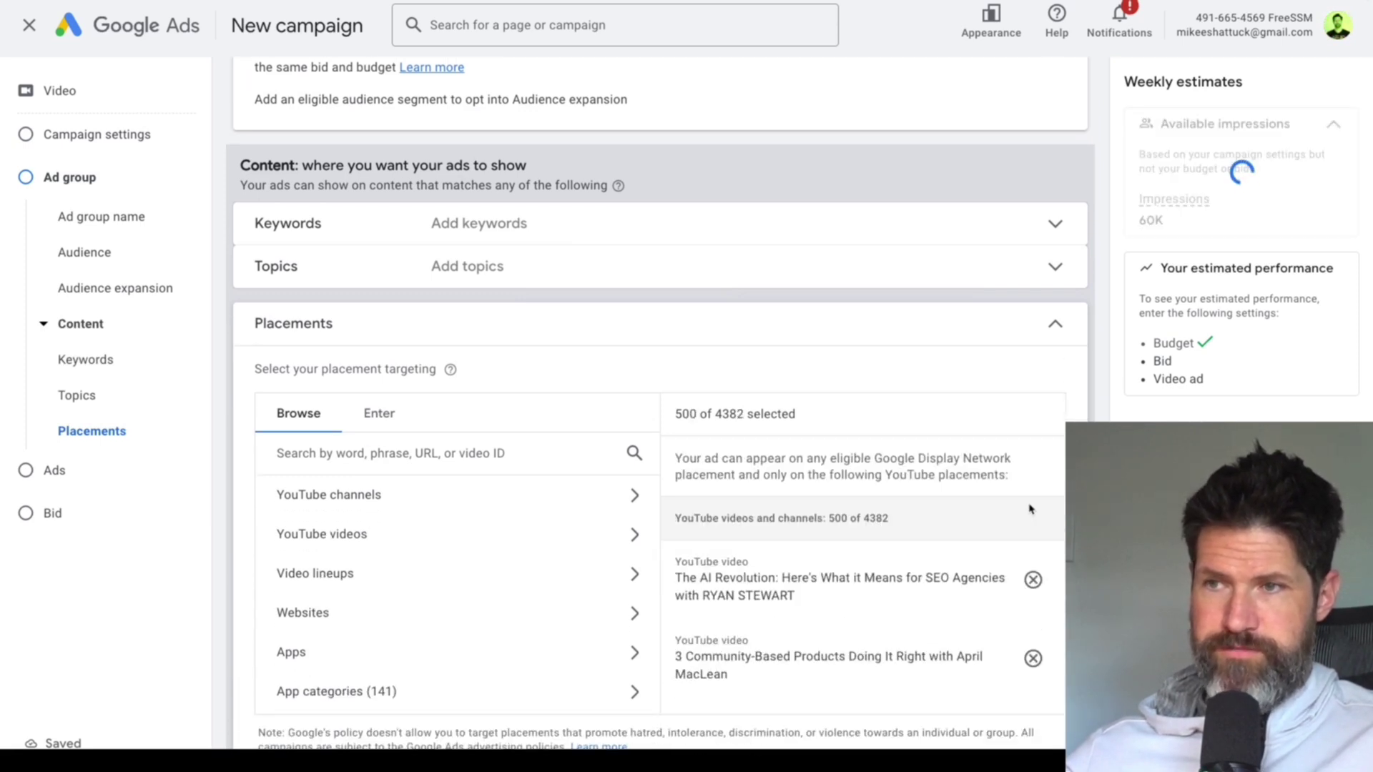
- Enter "Free n8n Ai Automation Workflow Templates" in the ad's YouTube video search and copy the phrase
scroll(247, 469, down, 8)
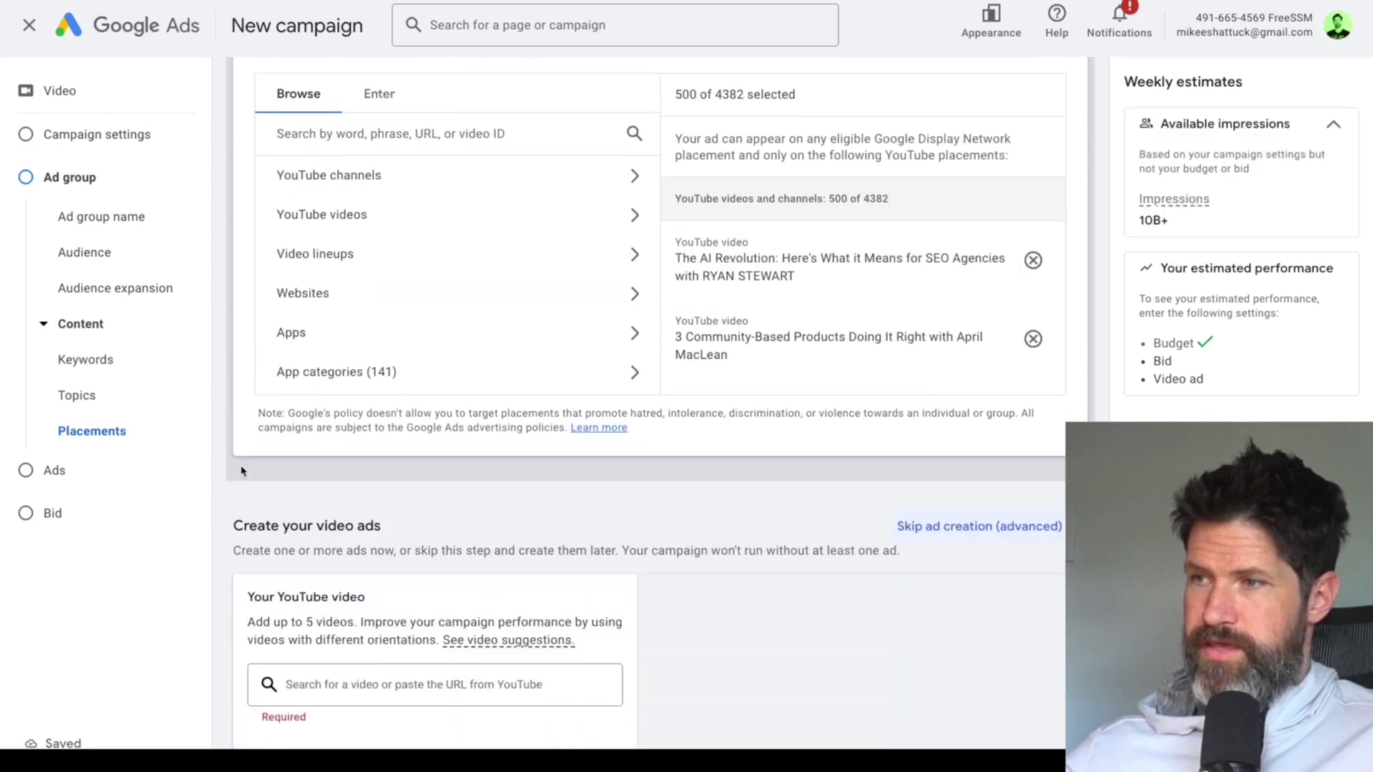
click(315, 454)
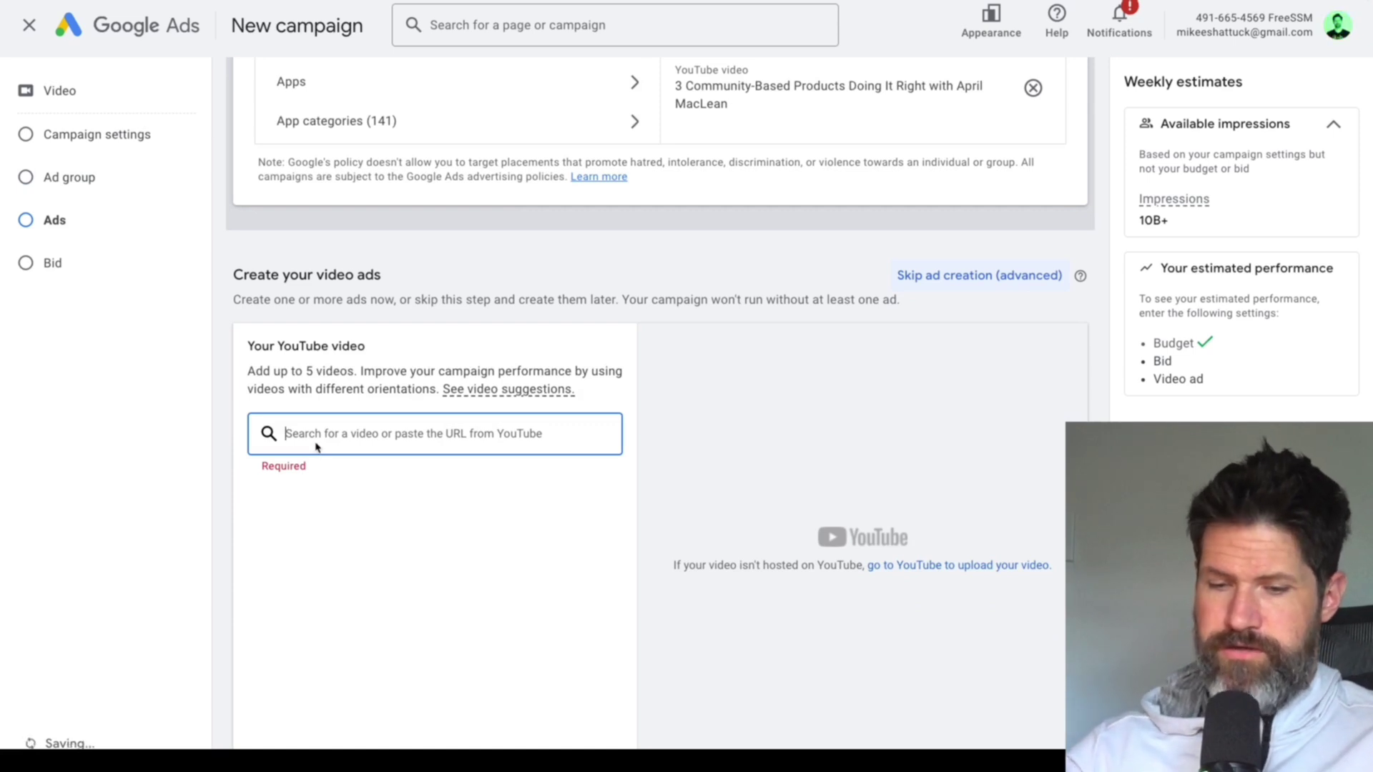
text(Free n8n Ai Automation Workflow Templates)
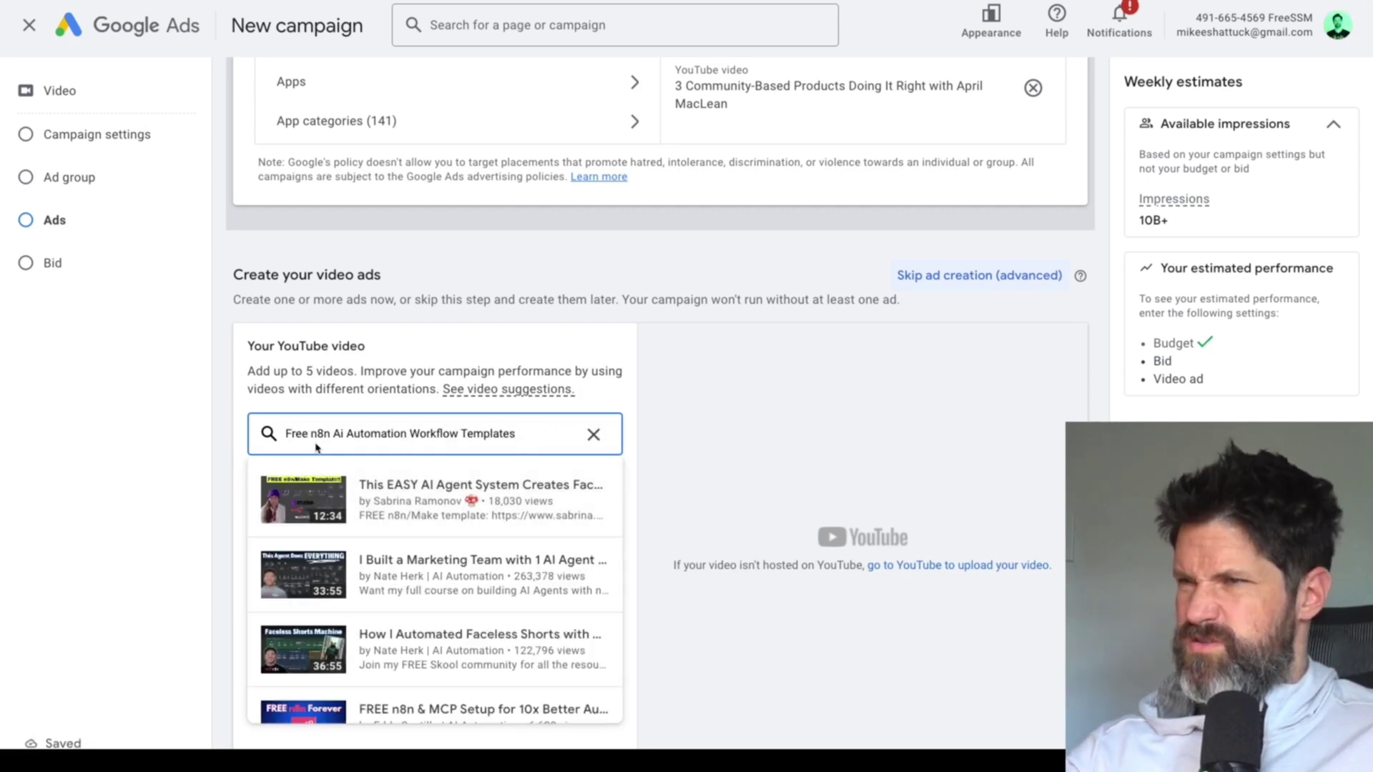
scroll(261, 398, down, 1)
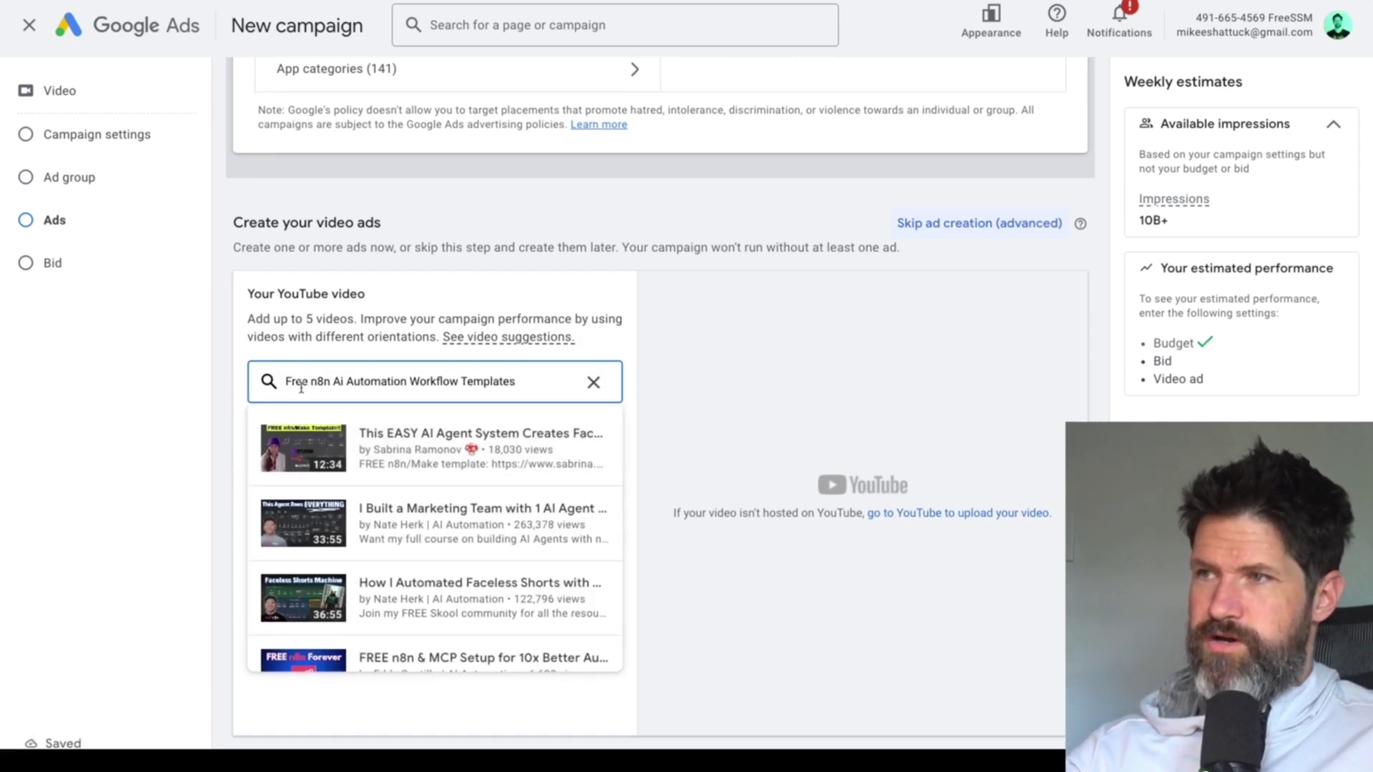
triple_click(301, 387)
key(ctrl+c)
- Search for "mikee ai" and use the "Copy & Paste N8N Workflows in Seconds" video for the ad
text(mikee ai)
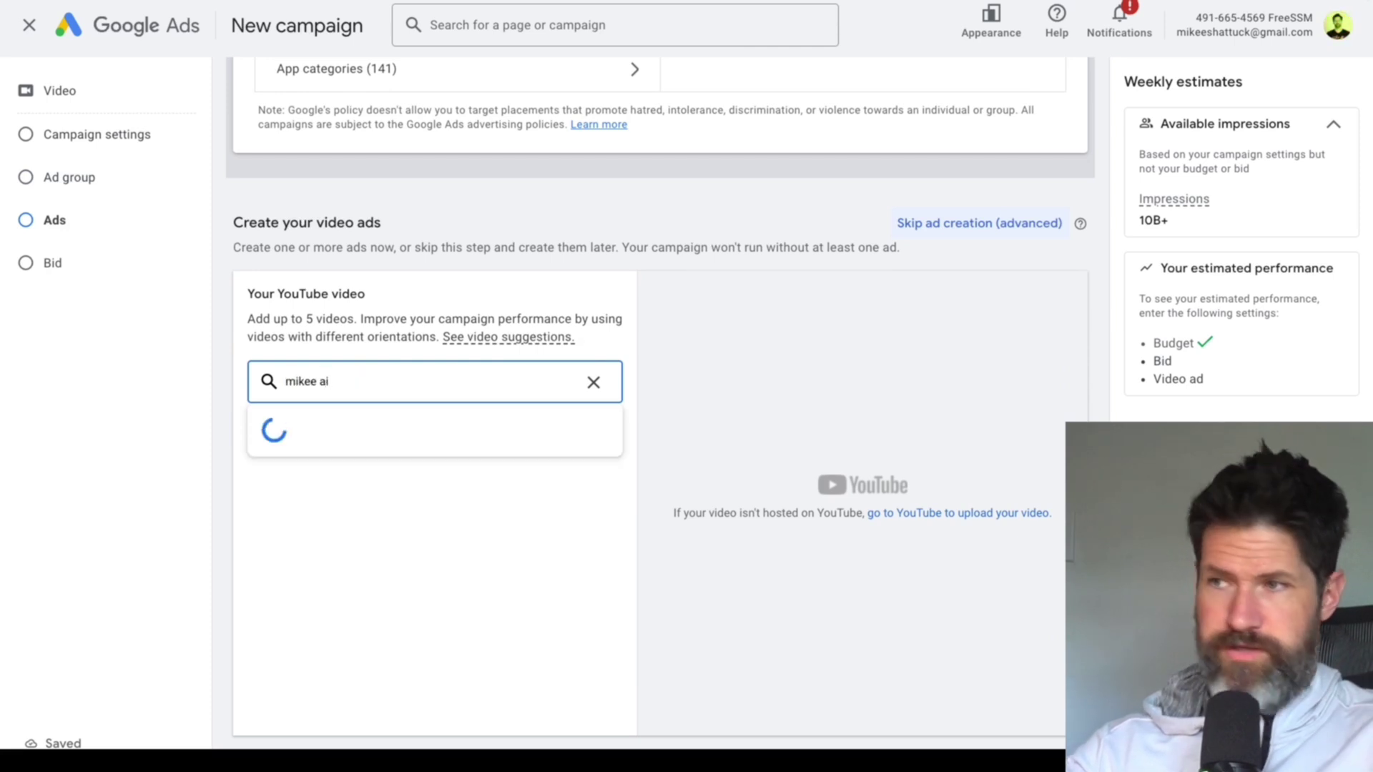
scroll(371, 472, down, 3)
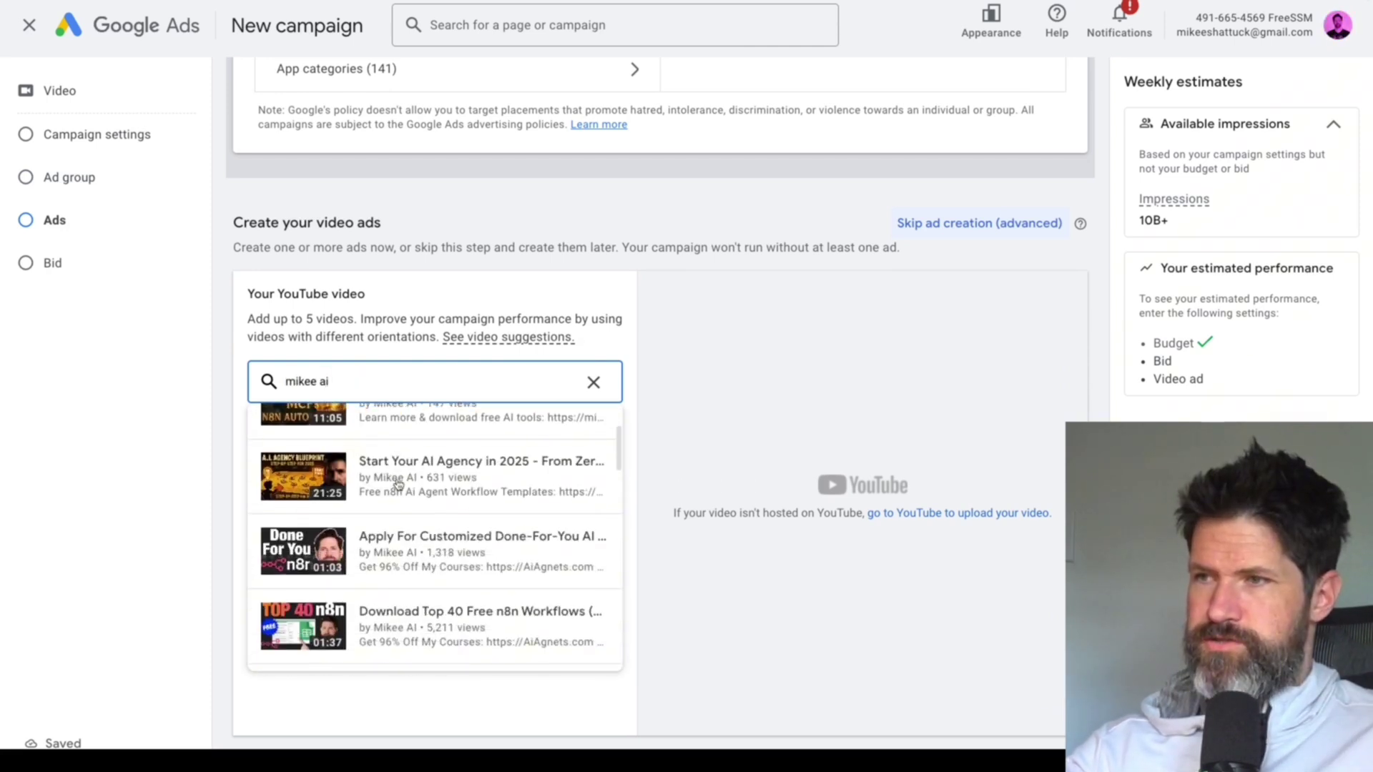
scroll(398, 484, down, 3)
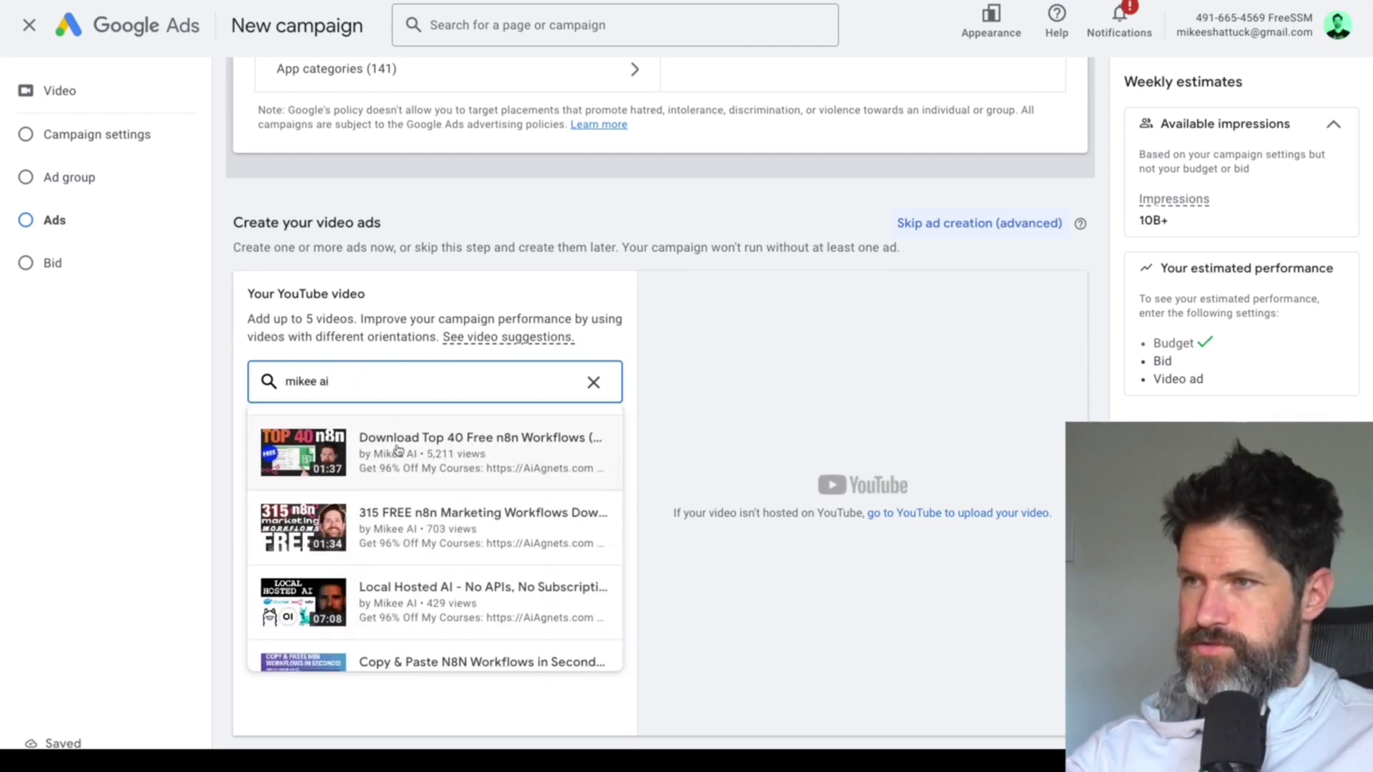
scroll(398, 451, down, 2)
click(384, 488)
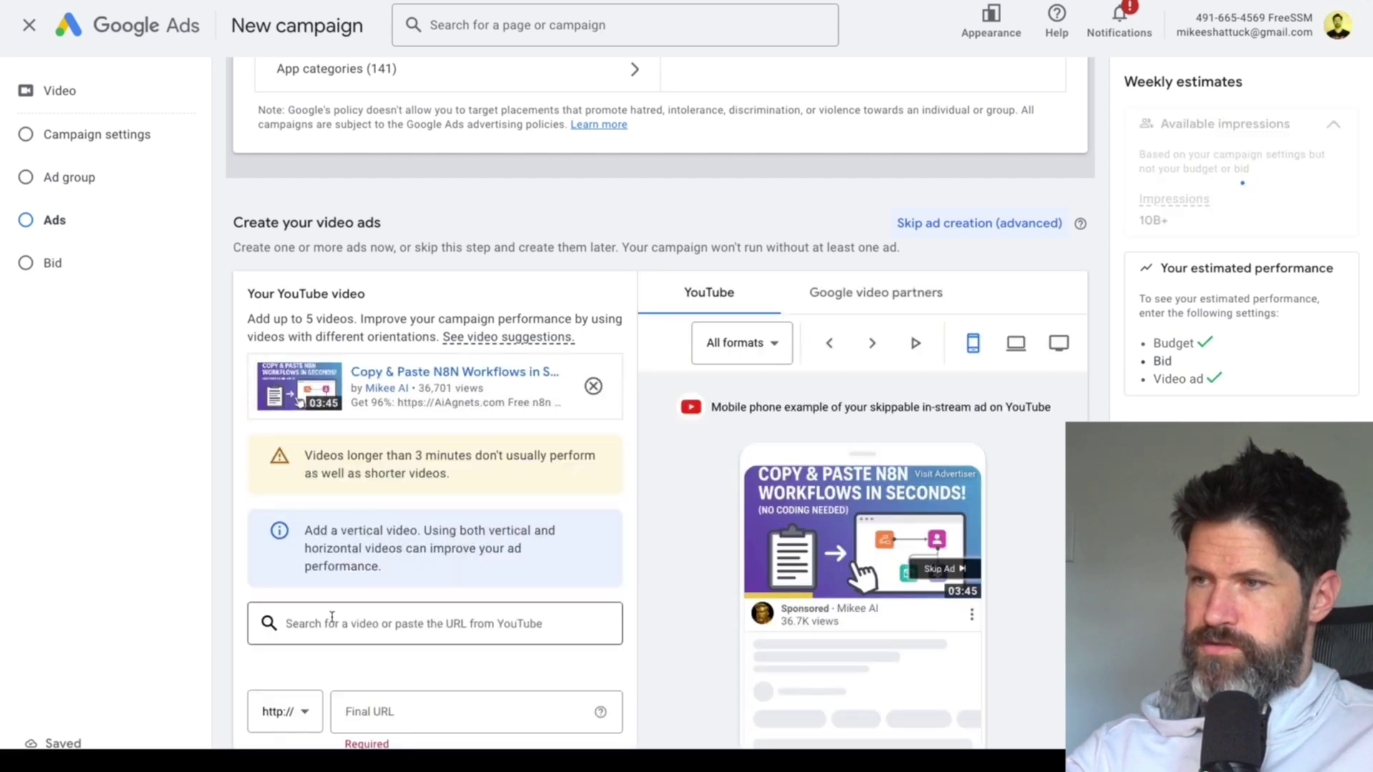
click(400, 711)
text(mikee.ai)
click(279, 490)
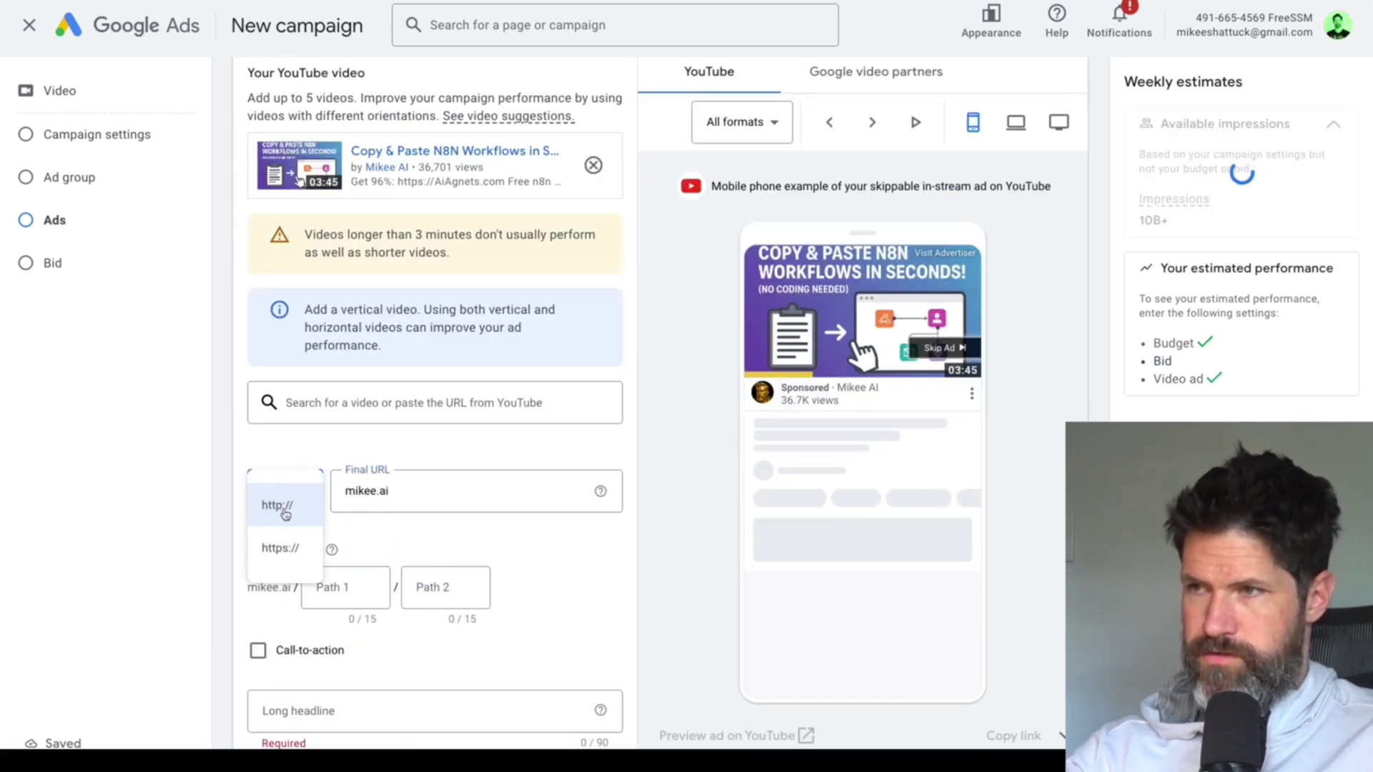
click(279, 546)
click(315, 693)
key(ctrl+v)
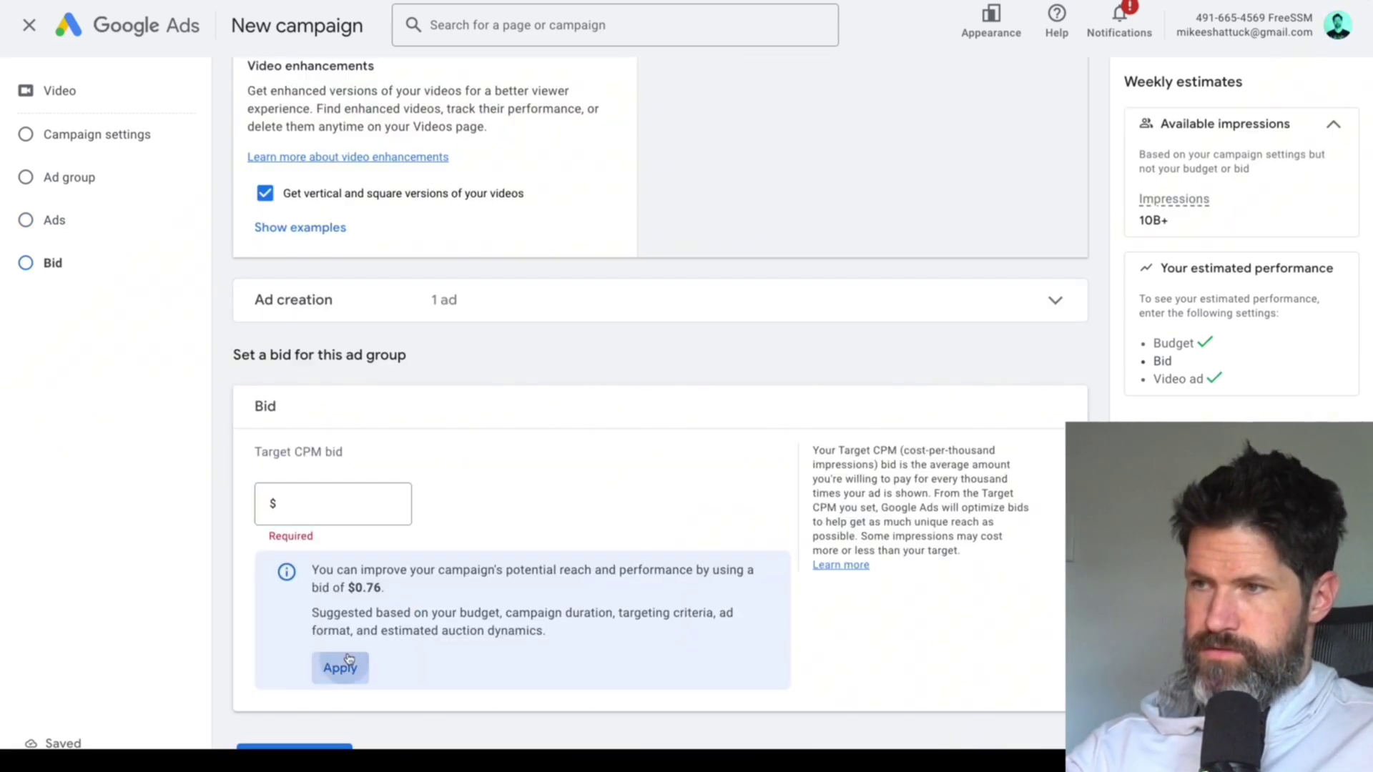
- Apply the suggested target CPM bid of $0.76, look over the ad, and create the campaign
click(337, 665)
scroll(348, 658, up, 8)
scroll(348, 657, up, 15)
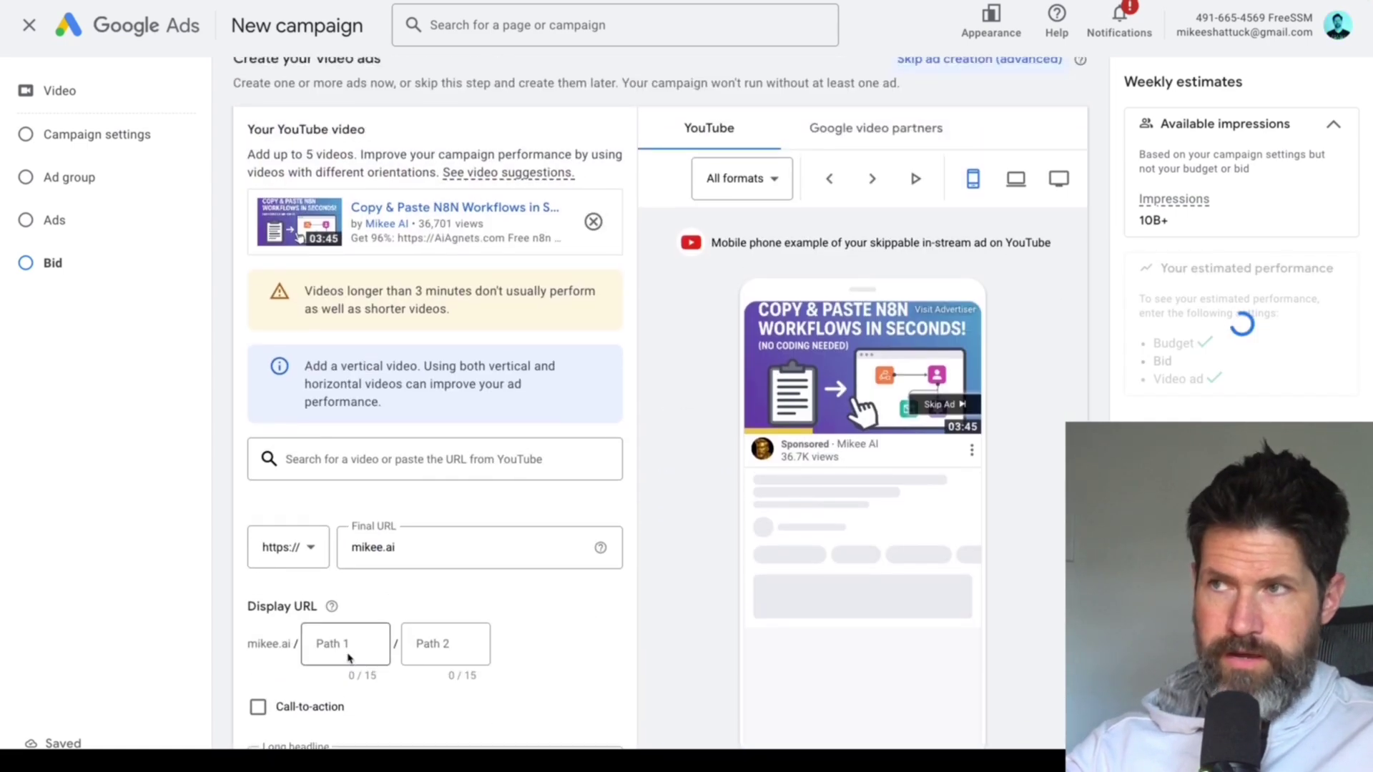
scroll(228, 609, down, 20)
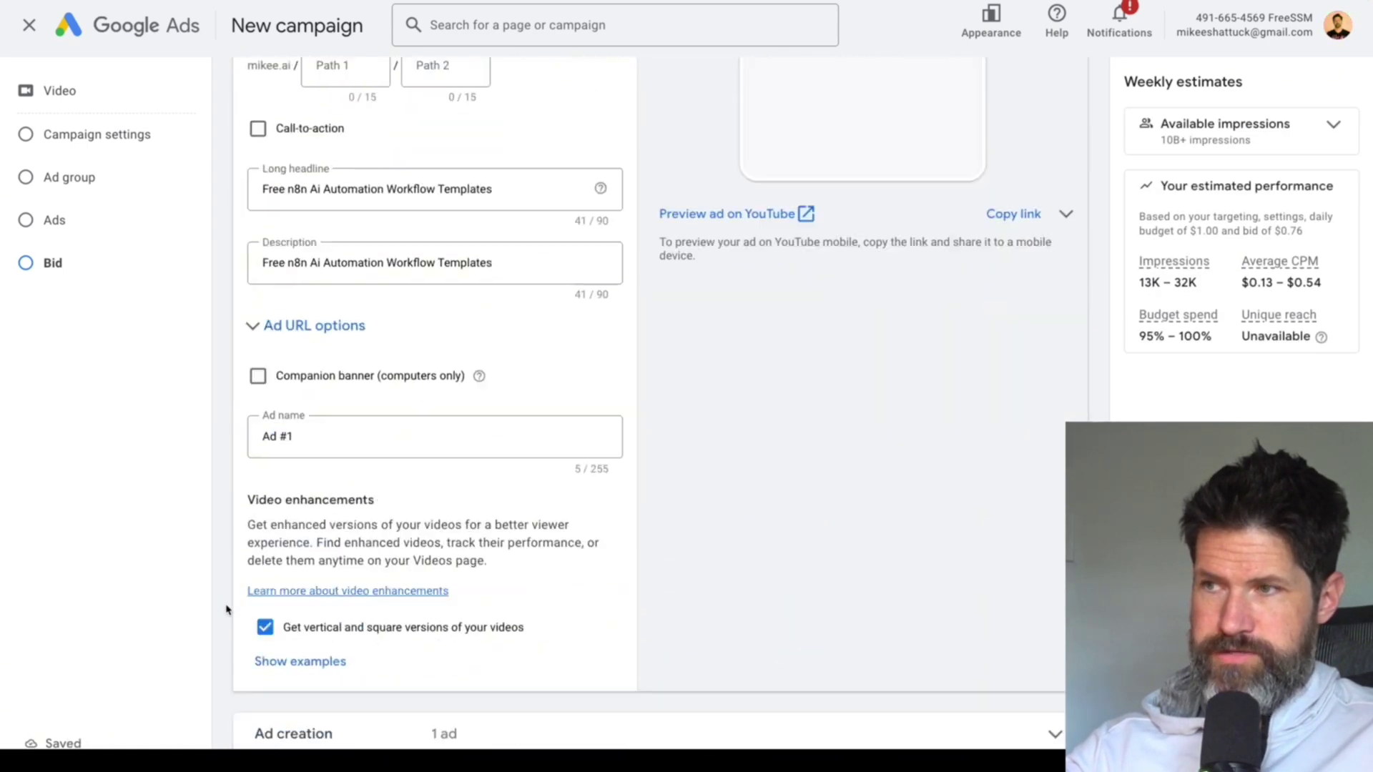
click(262, 660)
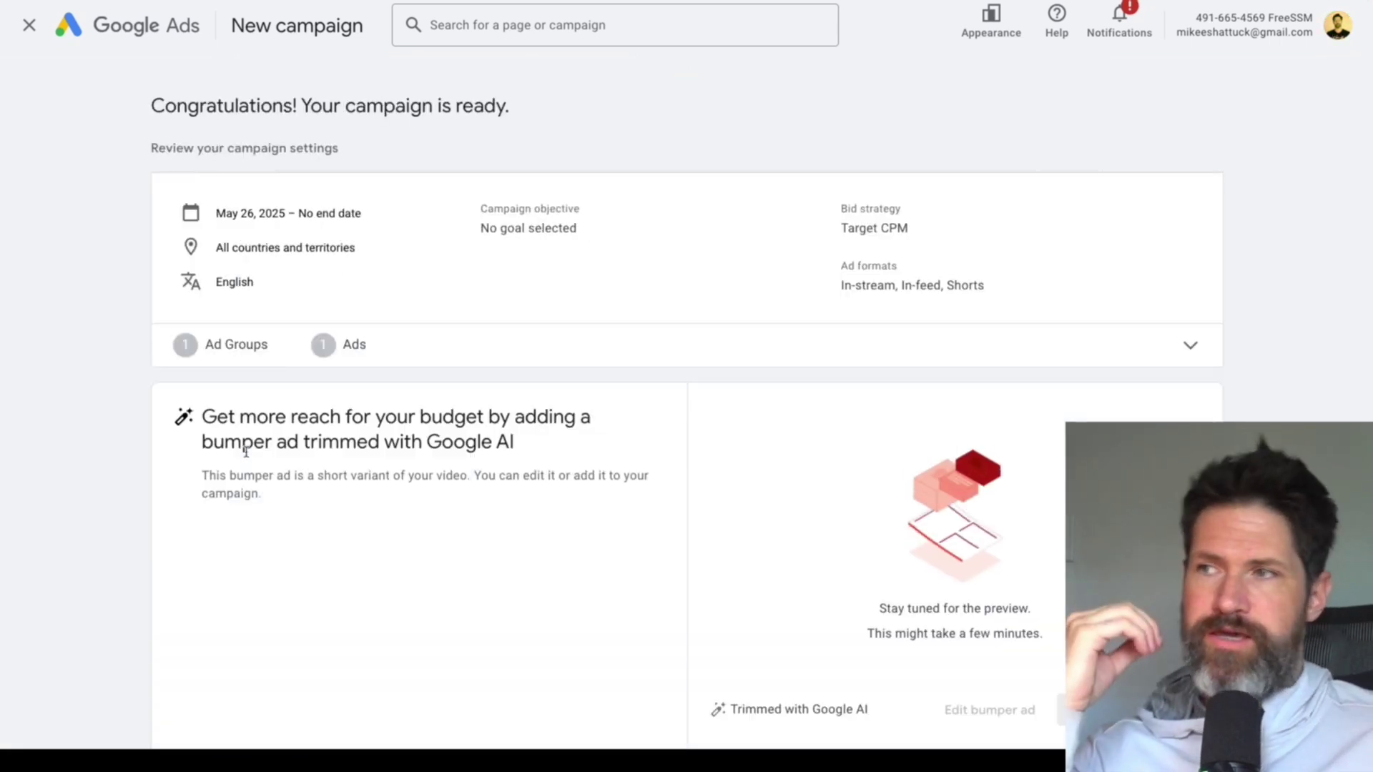
- Continue to the campaign overview and look over its diagnostics, location map and video ad
scroll(123, 423, down, 1)
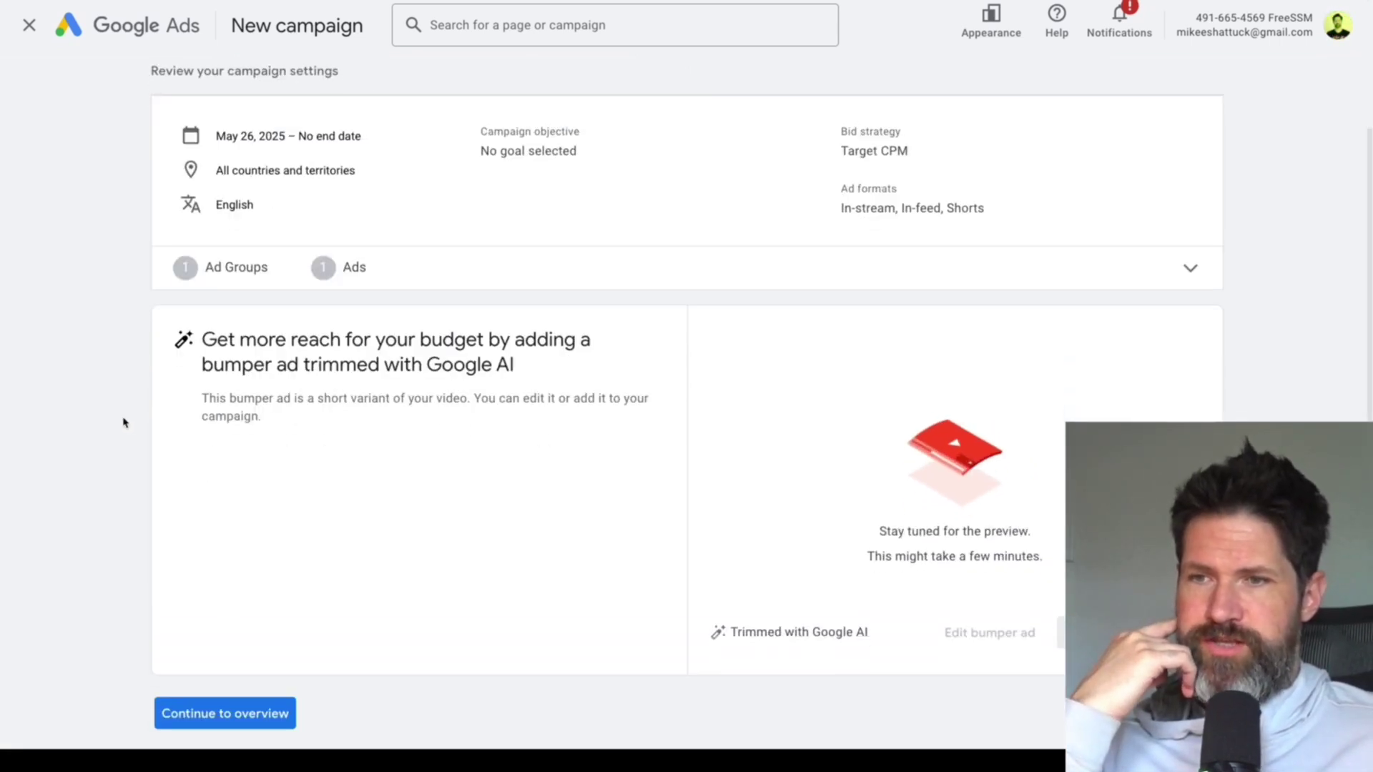
click(193, 713)
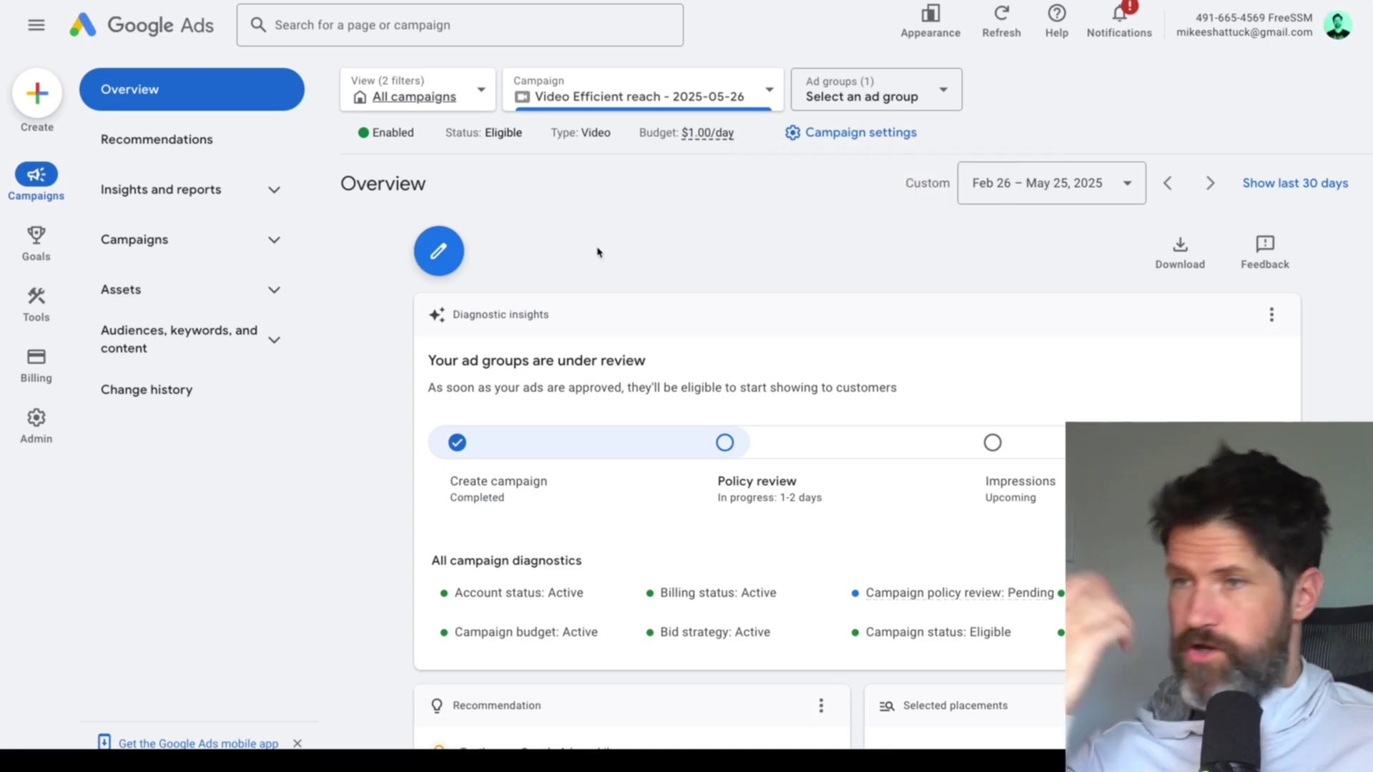
scroll(593, 275, down, 5)
scroll(582, 301, down, 6)
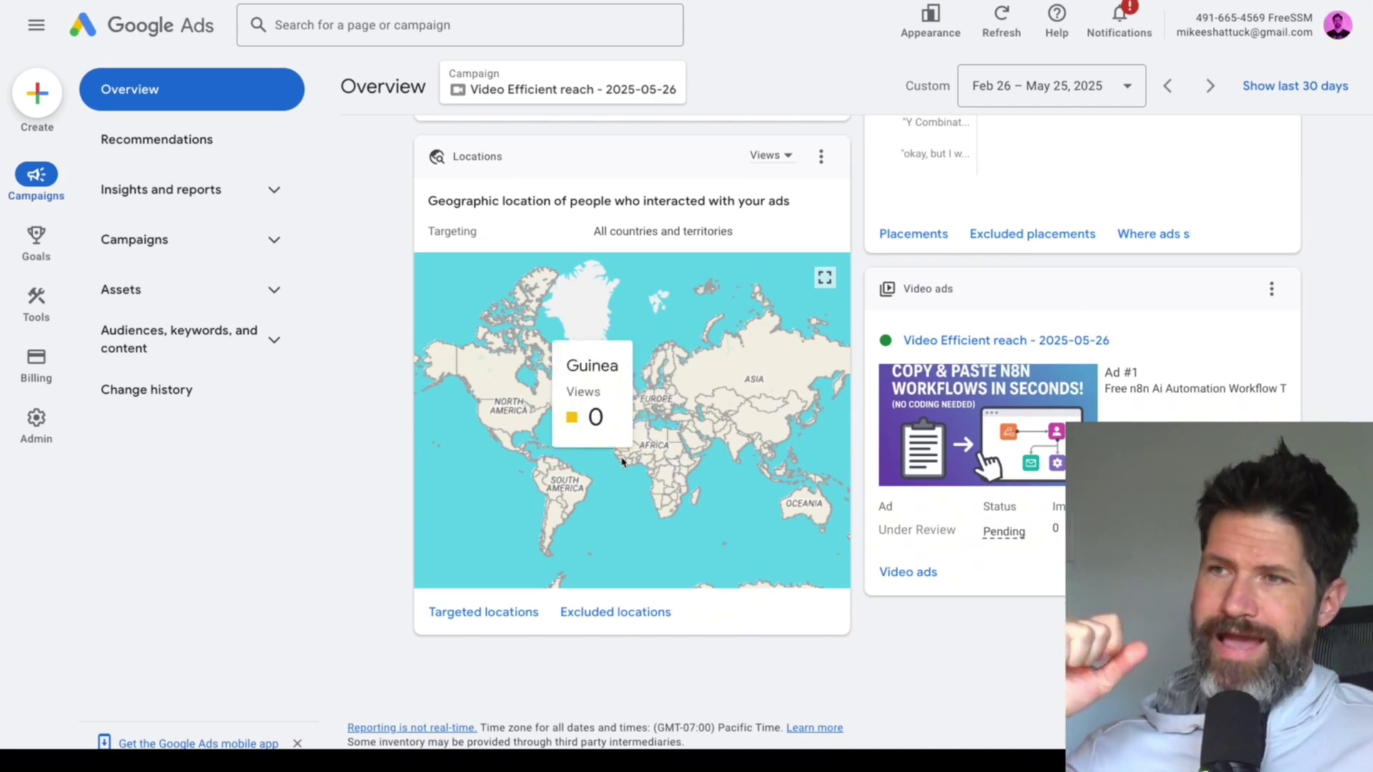
click(177, 384)
- Switch to the Terminal window to view the channel scraper's output, and return to the browser
mouse_move(43, 2)
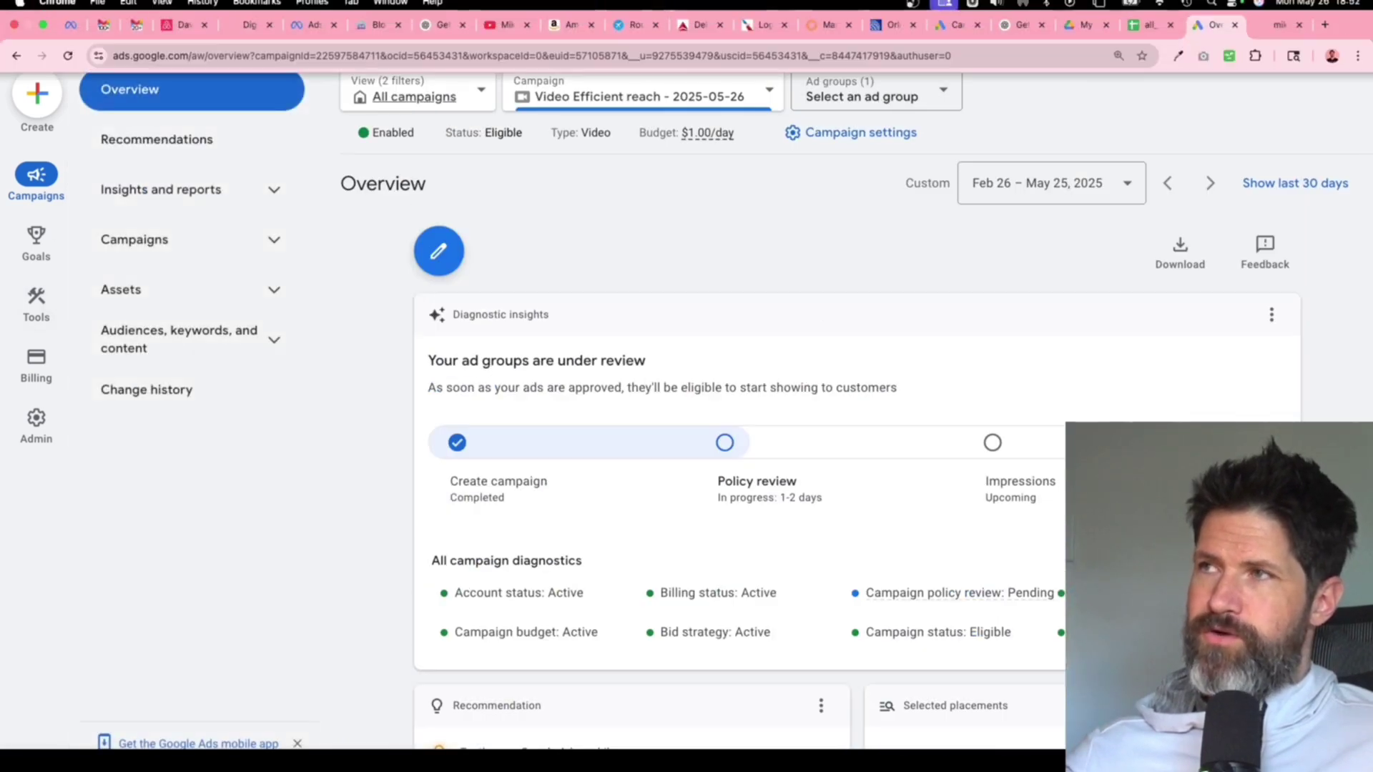
click(42, 27)
click(50, 179)
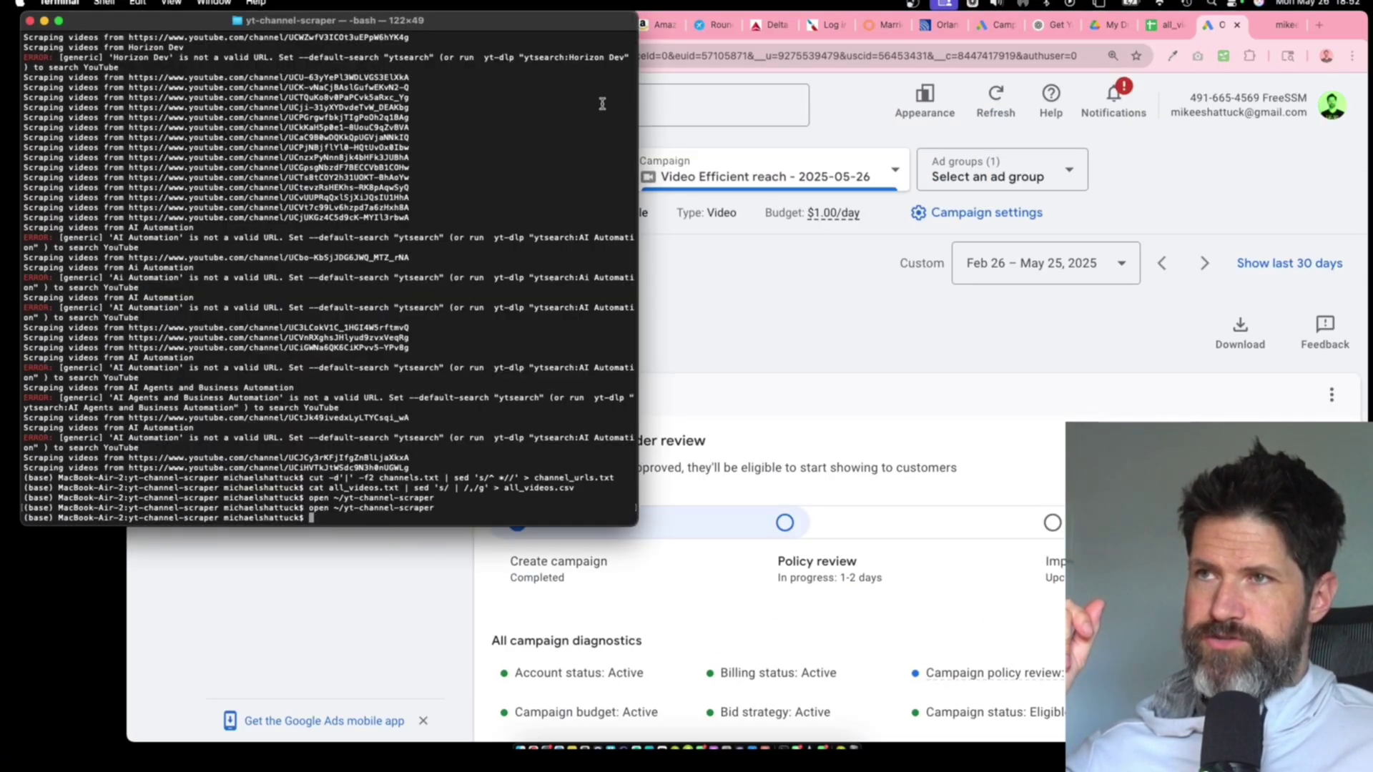
click(831, 134)
- Search YouTube for "n8n" and look through the videos and sponsored results
click(599, 26)
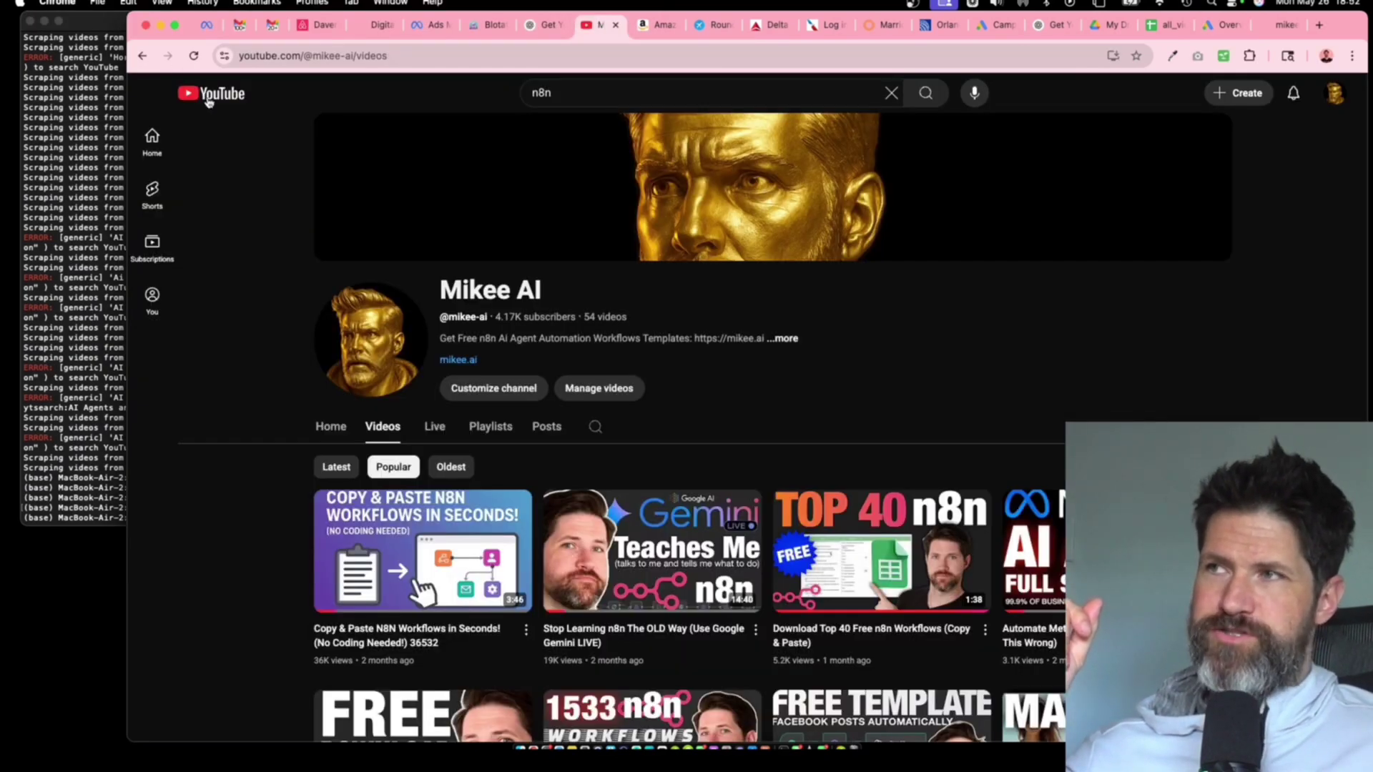
click(927, 104)
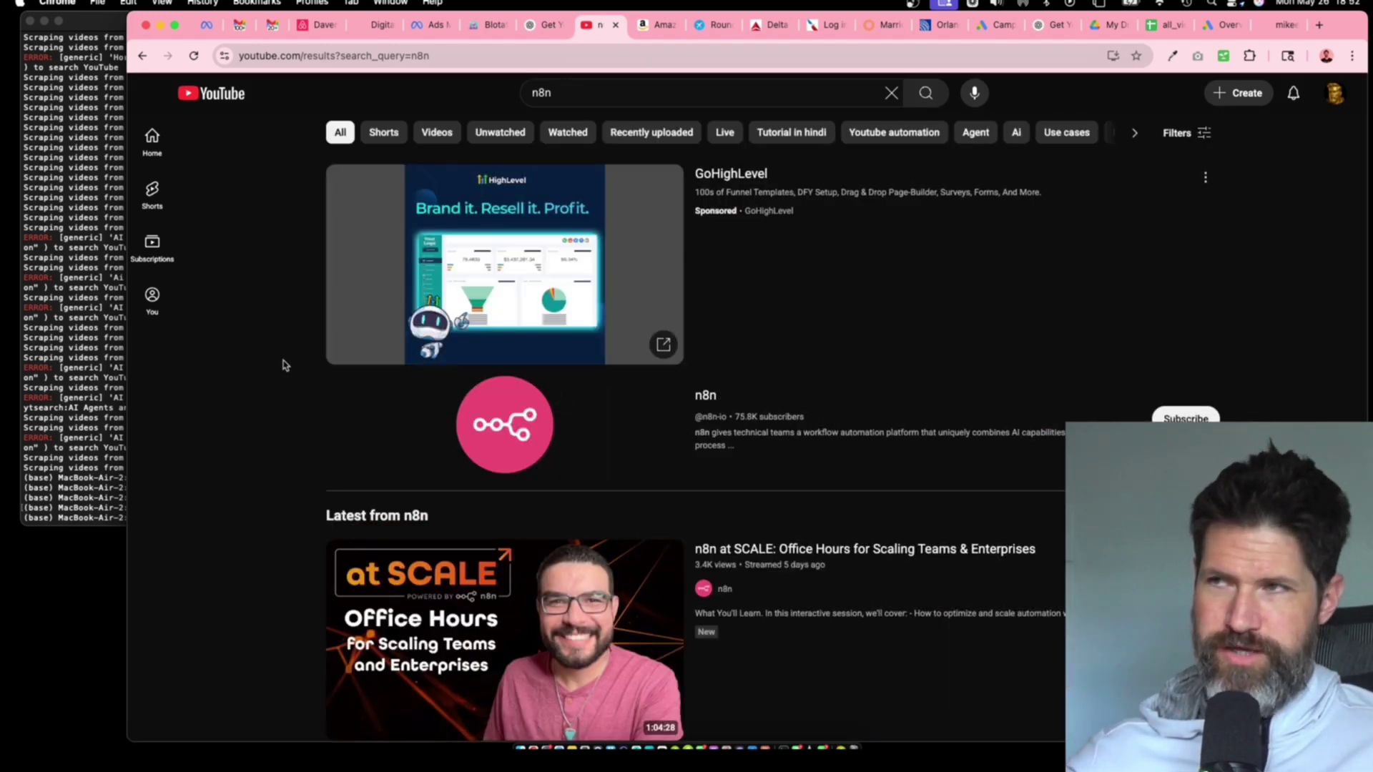
scroll(288, 385, down, 5)
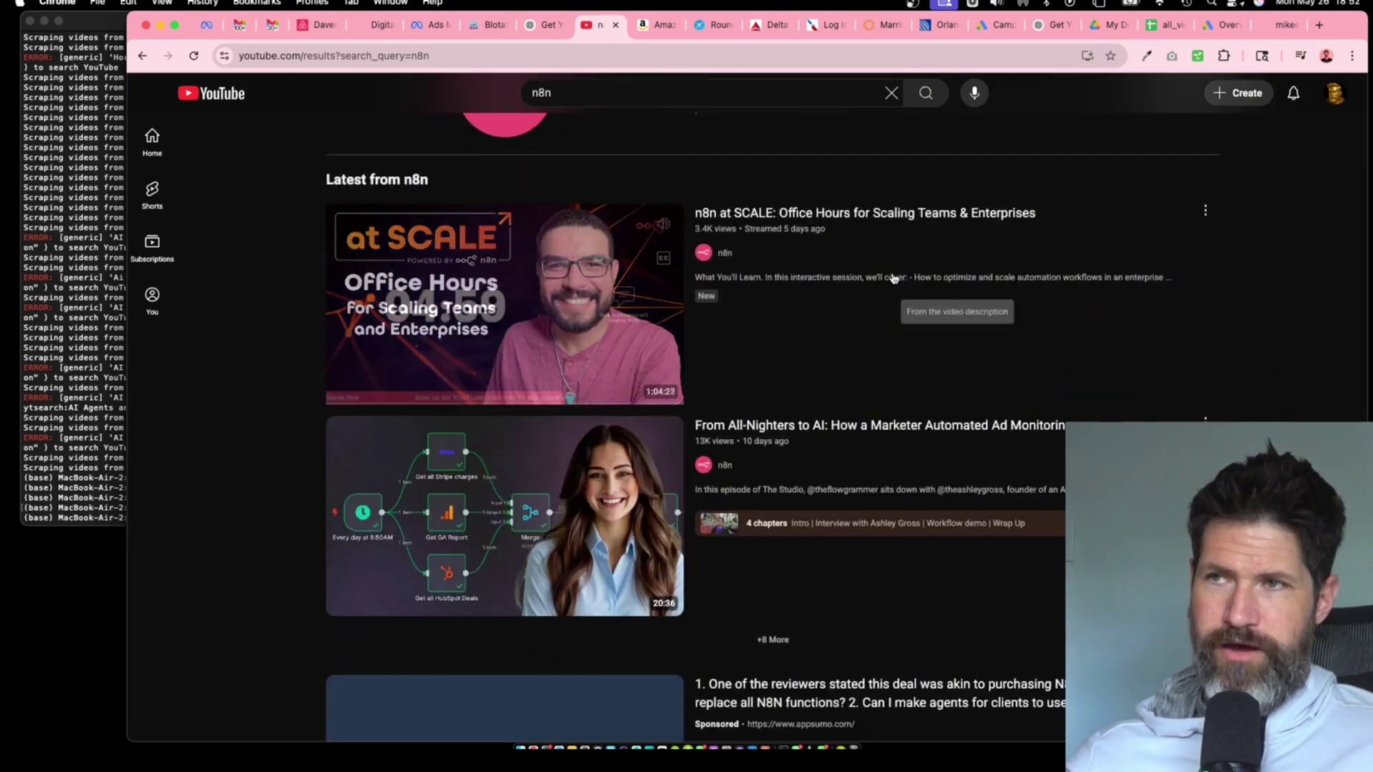
scroll(790, 473, down, 7)
scroll(787, 470, down, 10)
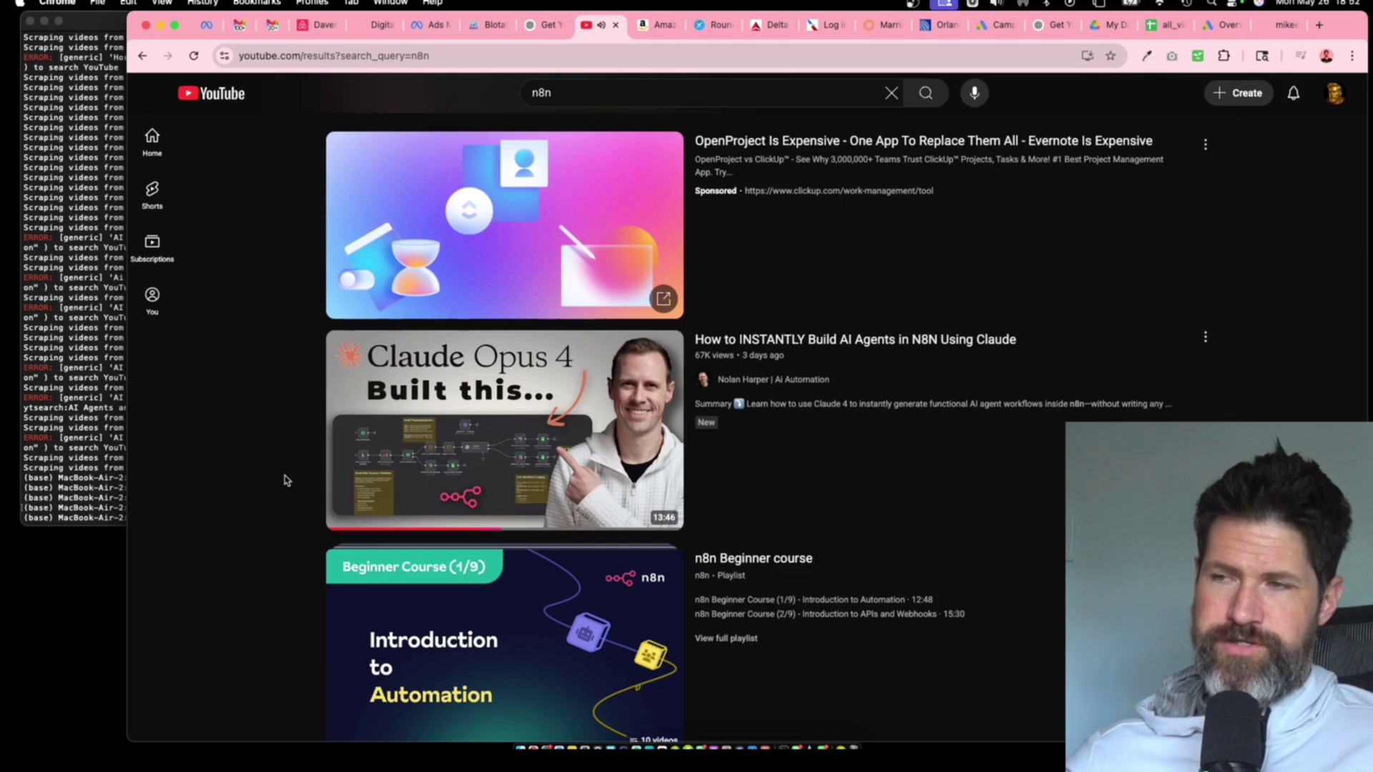
- Check the campaign's review status in the Google Ads overview, and open the mikee.ai landing page
click(1217, 26)
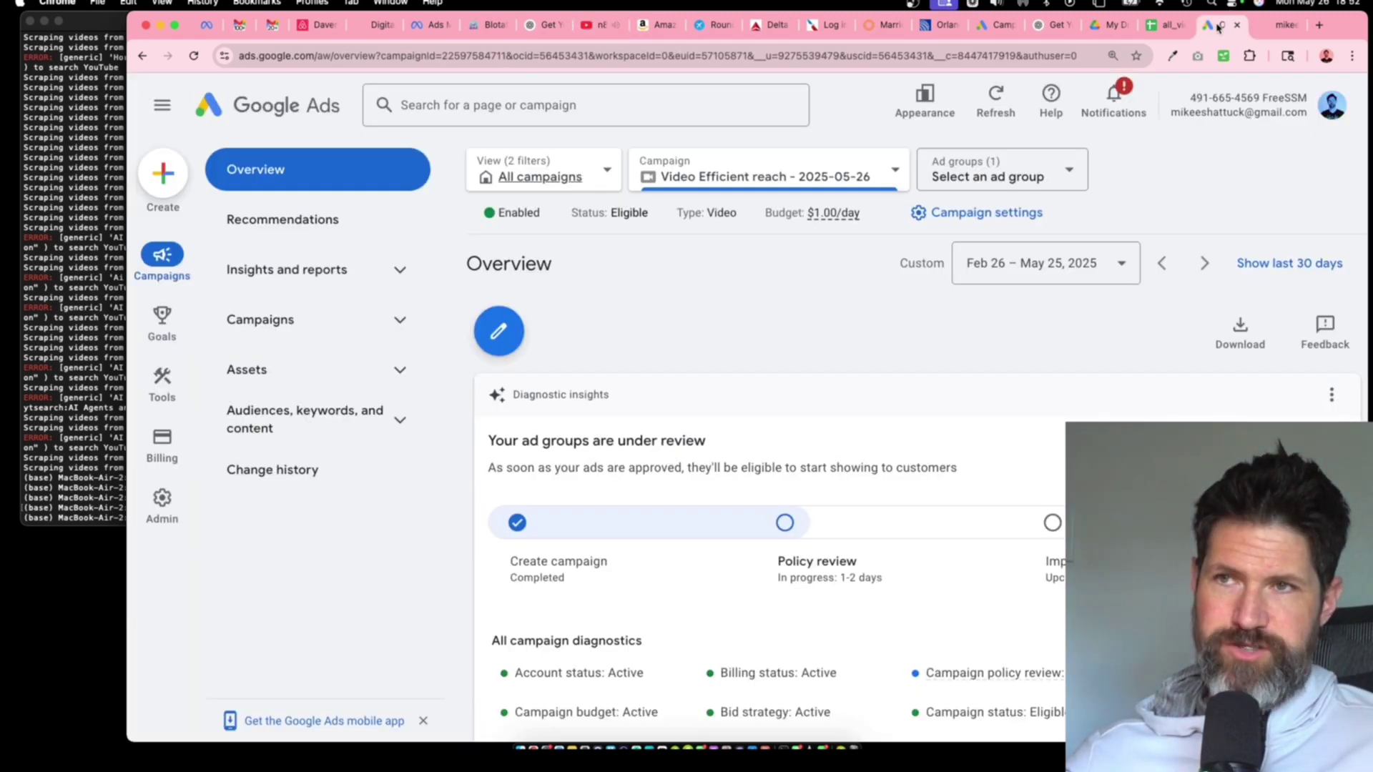
scroll(842, 433, down, 3)
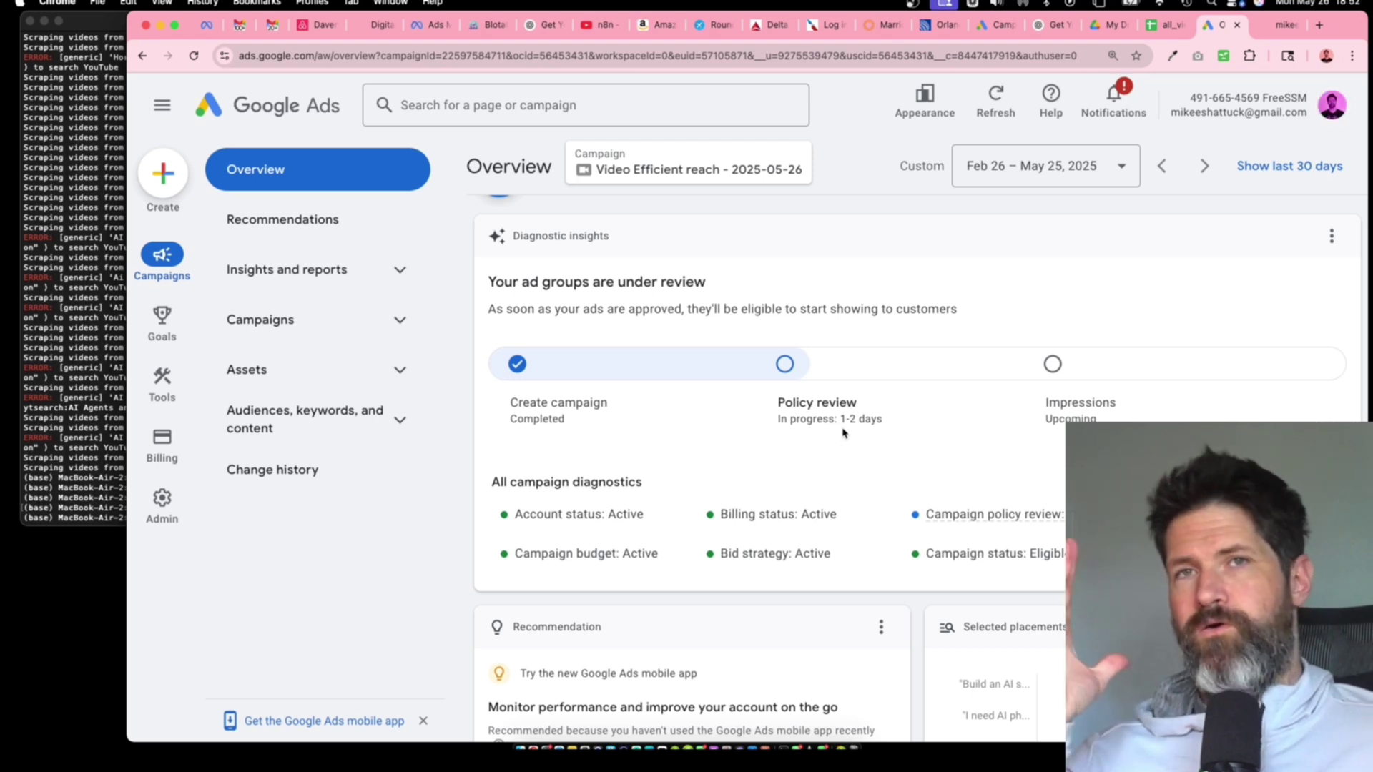
click(1269, 26)
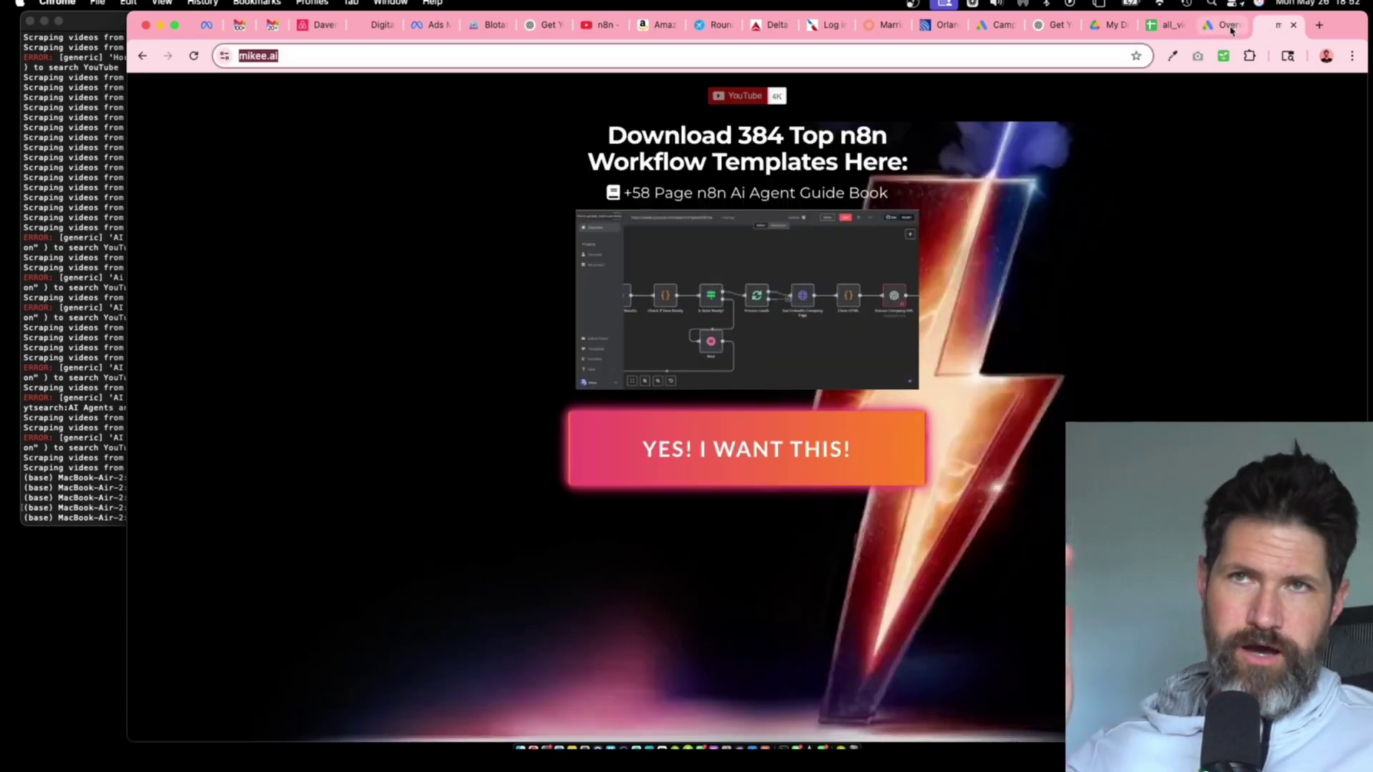